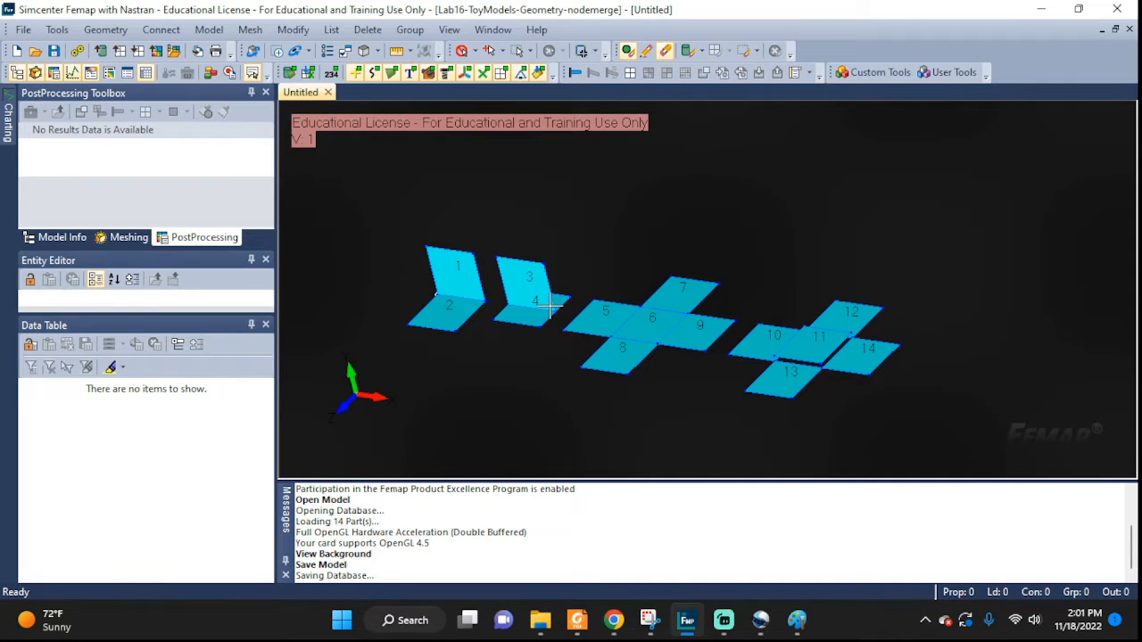
Set the mesh size on surfaces 2, 4, 6 and 11 to an element size of 0.166667
mouse_move(547, 321)
middle_down()
mouse_move(561, 342)
mouse_move(601, 288)
mouse_move(544, 340)
middle_up()
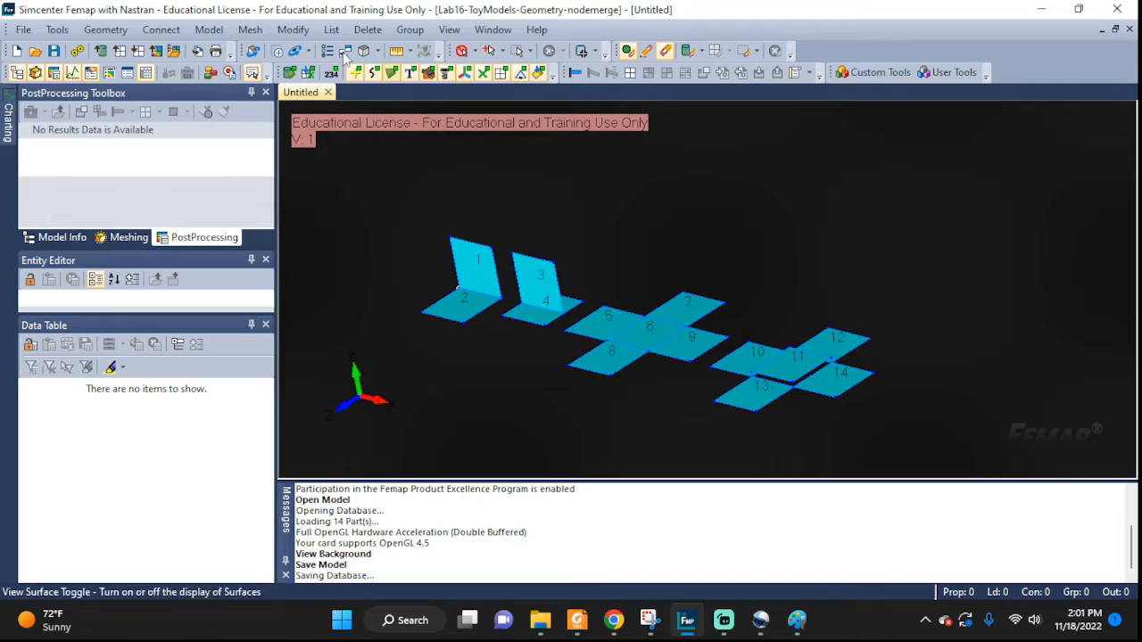
click(293, 30)
mouse_move(245, 31)
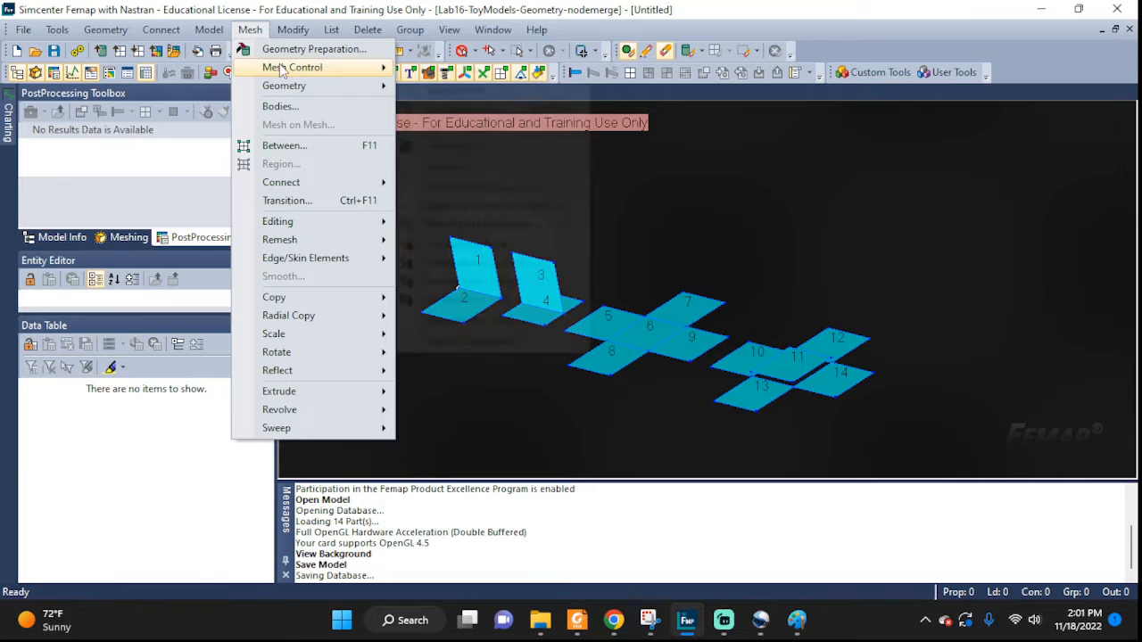
mouse_move(280, 72)
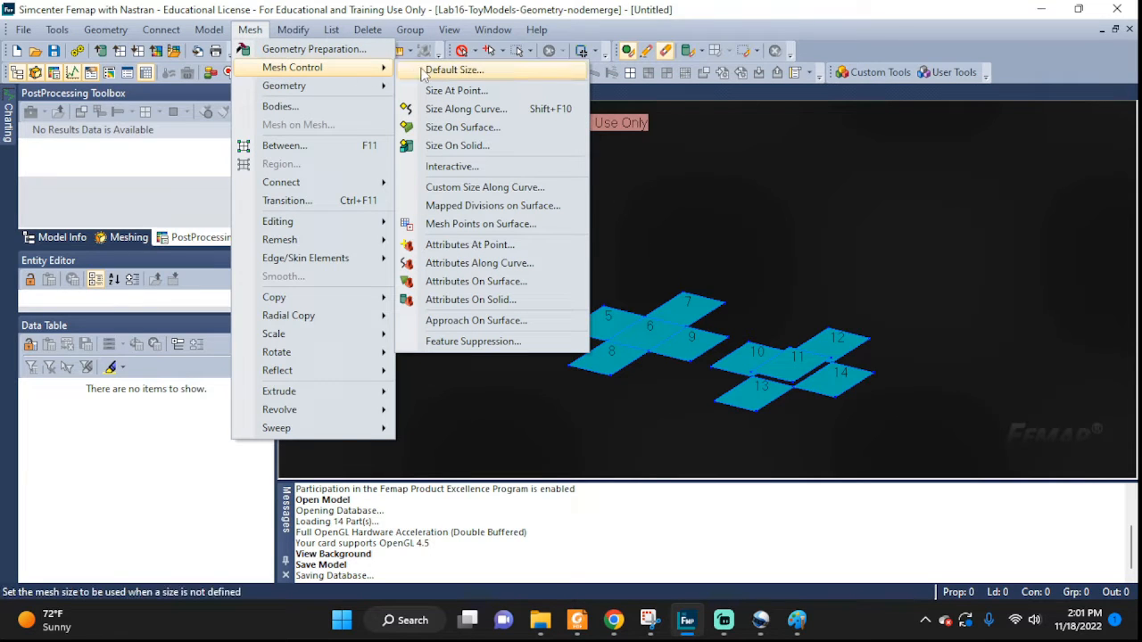
click(453, 134)
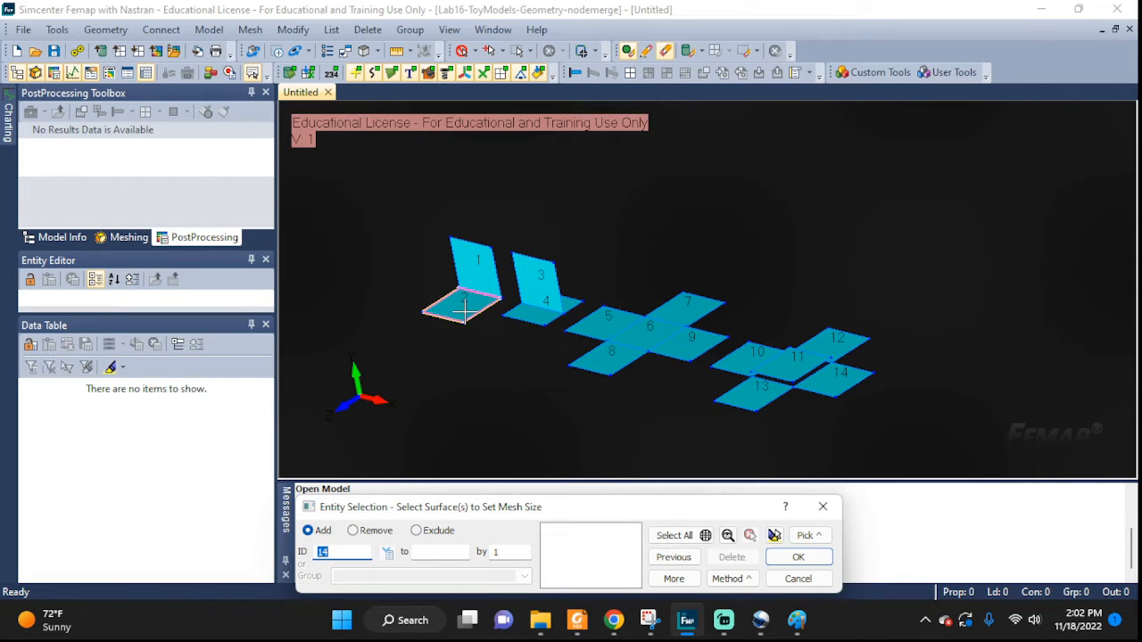
click(463, 307)
click(541, 309)
click(647, 336)
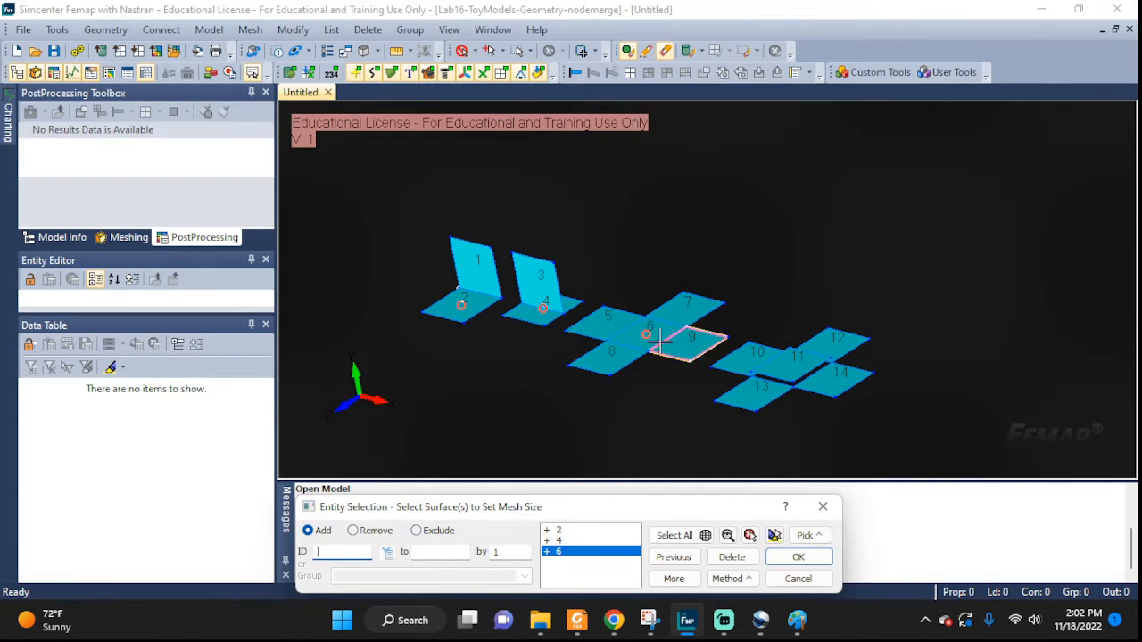
click(754, 393)
click(798, 557)
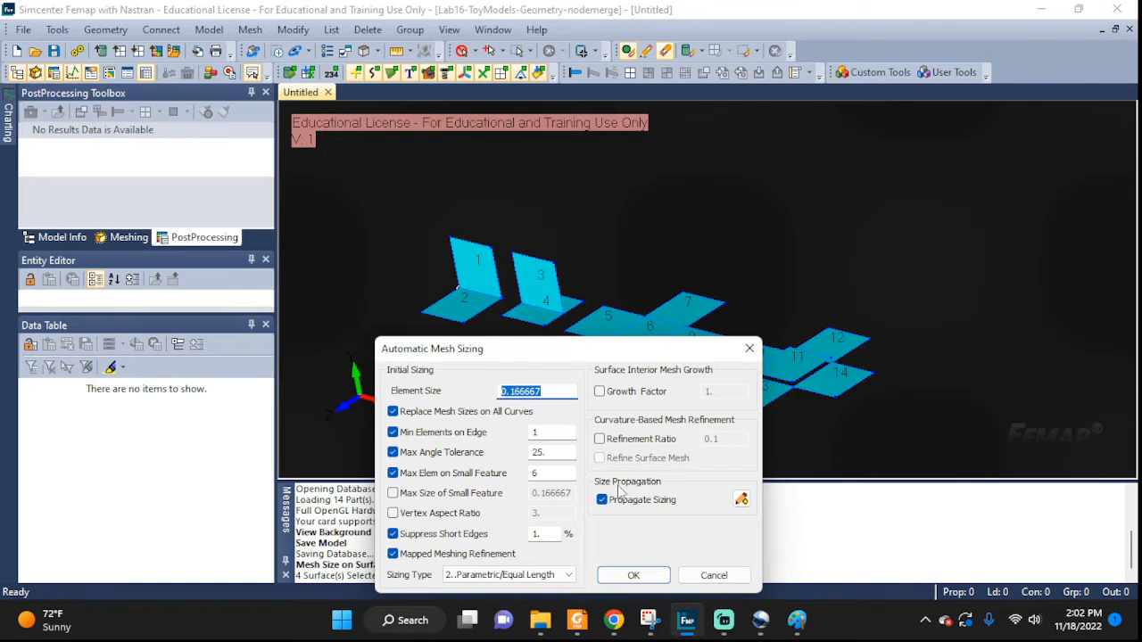
click(633, 575)
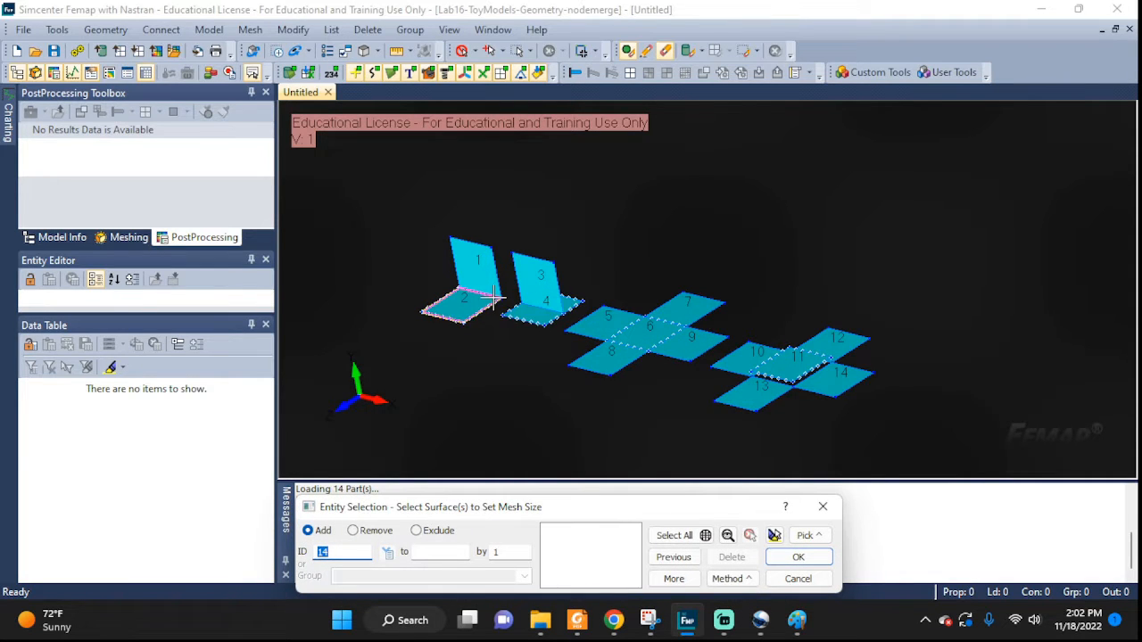
Set the mesh size on surfaces 1, 3, 7, 9, 12 and 14 to an element size of 0.2
click(475, 266)
click(537, 282)
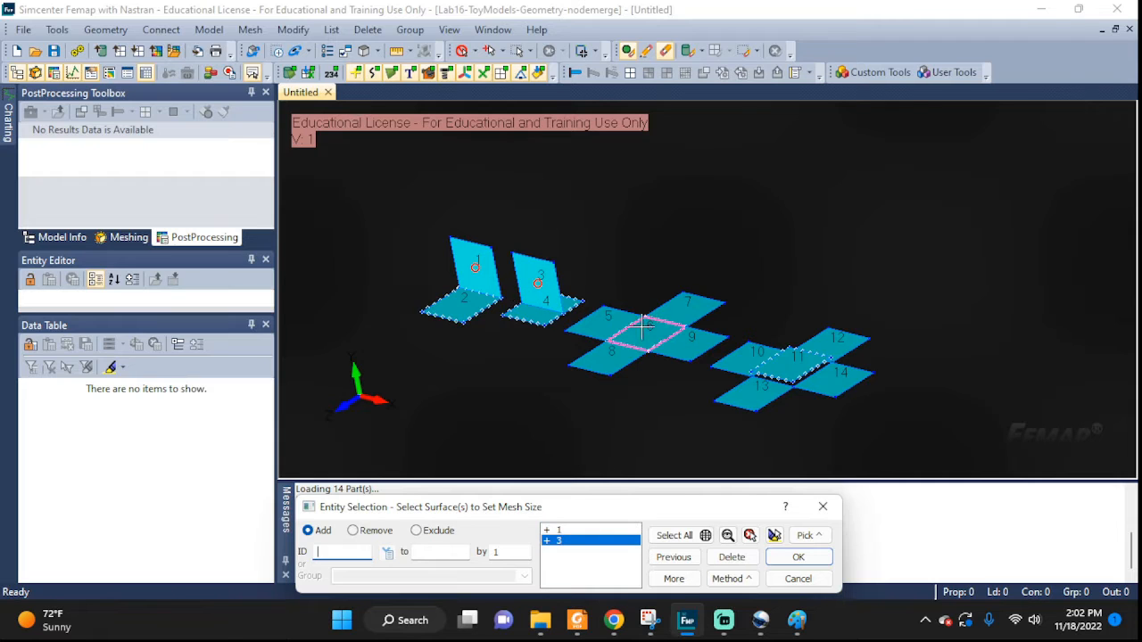
click(684, 309)
click(687, 344)
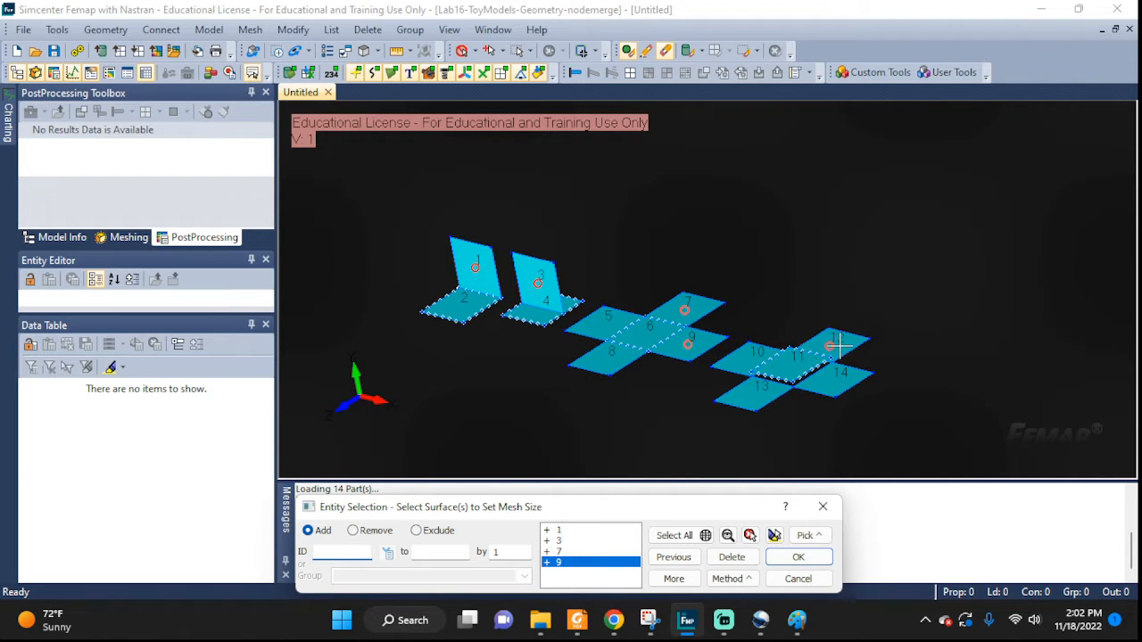
click(837, 345)
click(841, 375)
click(798, 556)
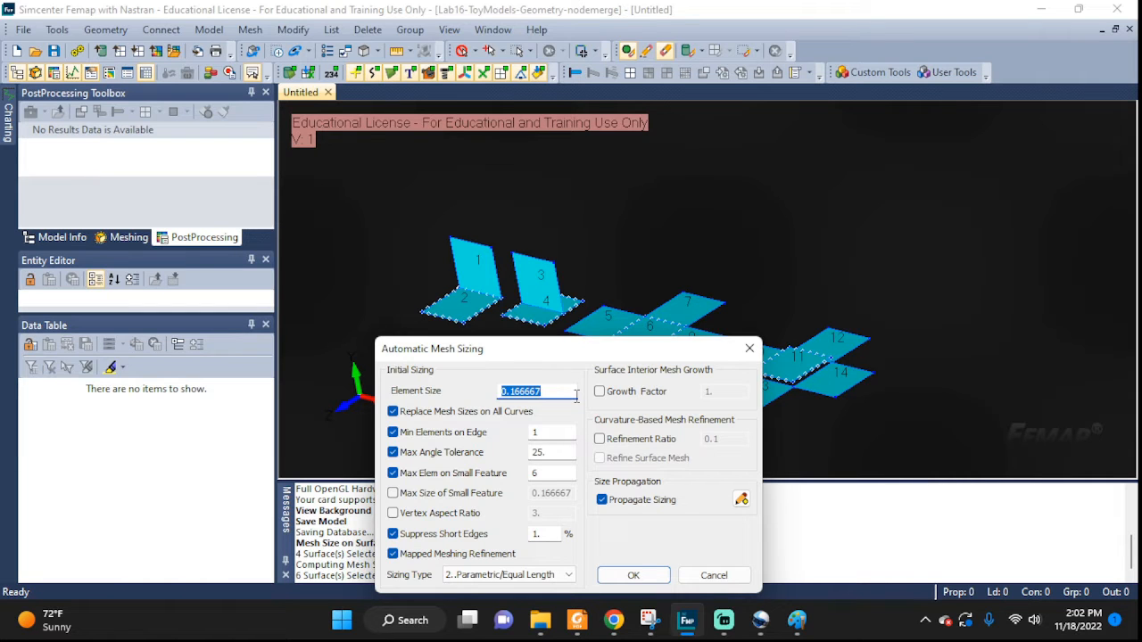
text(0.2)
click(615, 577)
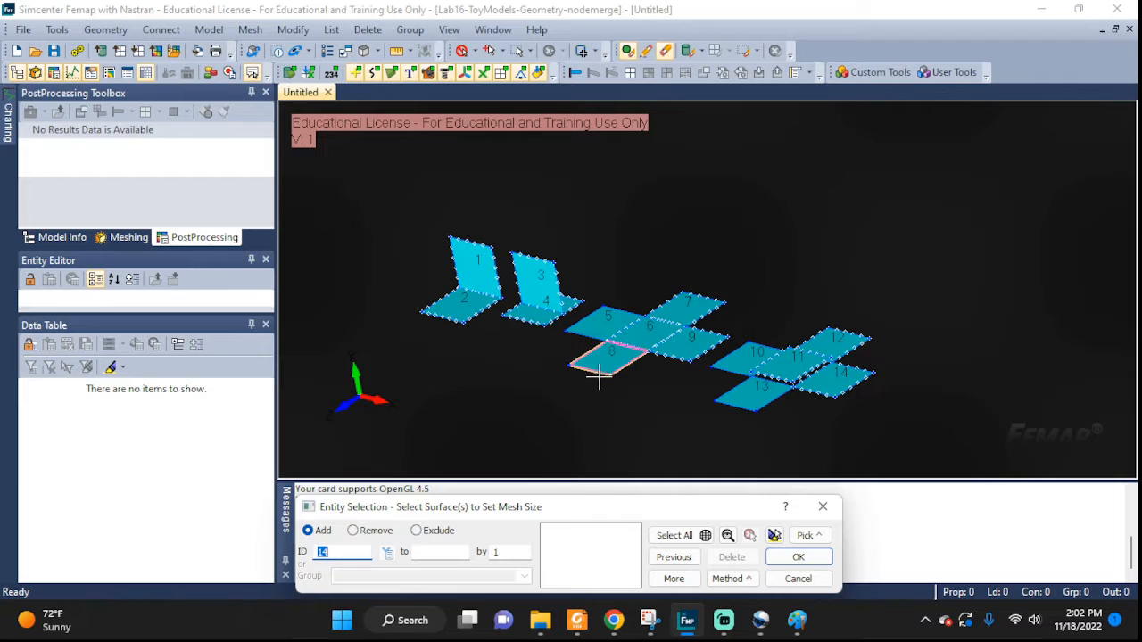
Set the mesh size on surfaces 5, 8, 10 and 13 to an element size of 0.25 and finish mesh sizing
click(605, 324)
click(607, 359)
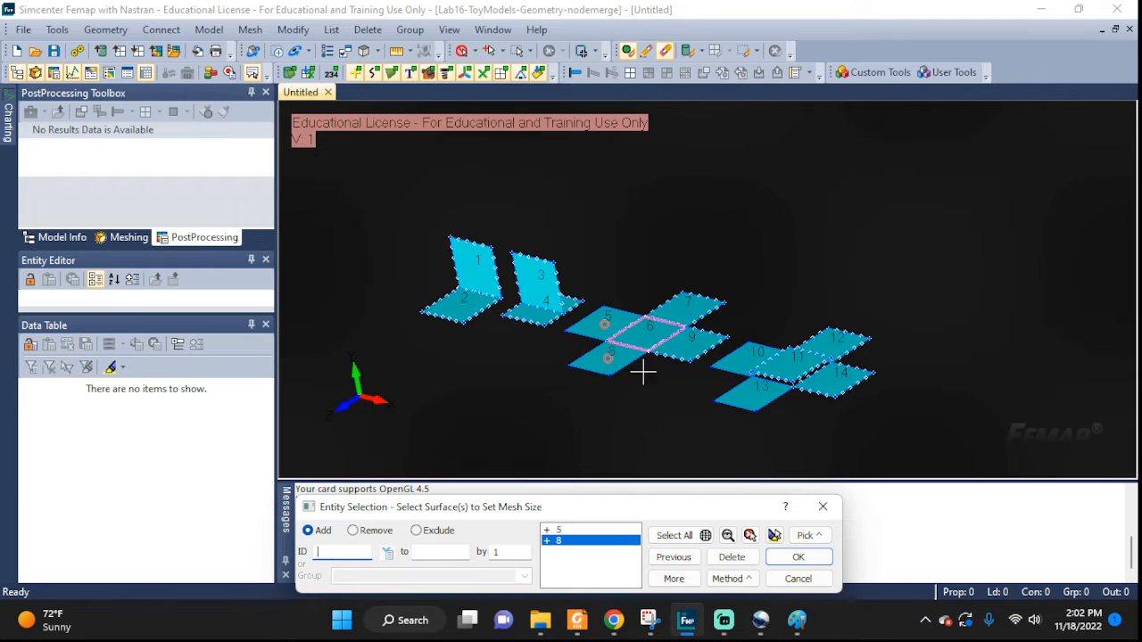
click(750, 360)
click(753, 393)
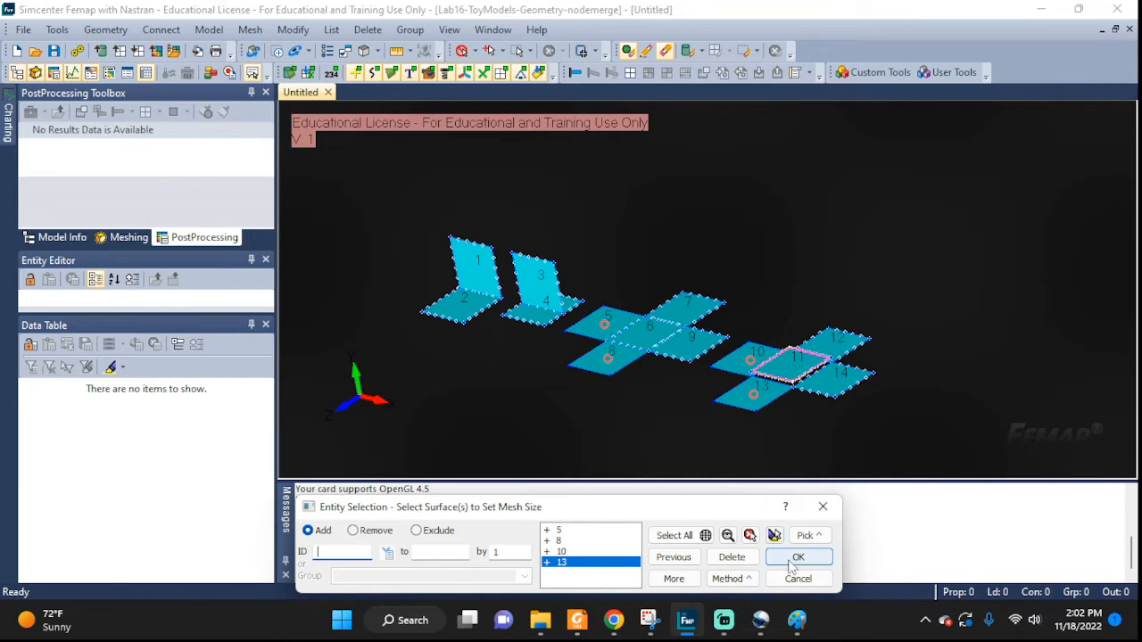
click(793, 568)
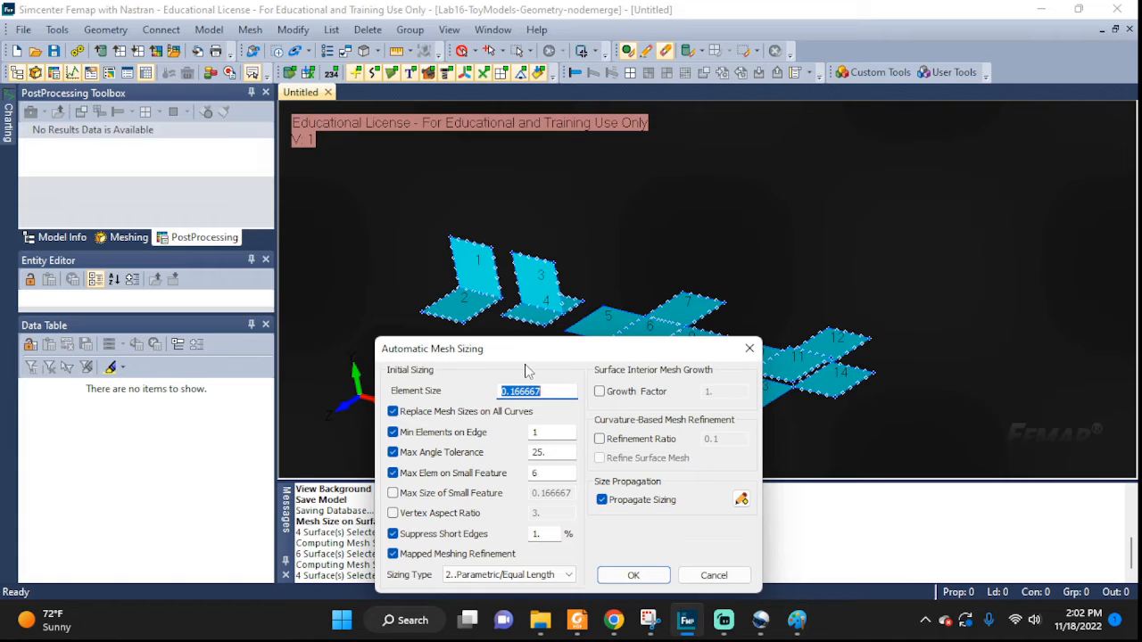
text(.25)
click(633, 576)
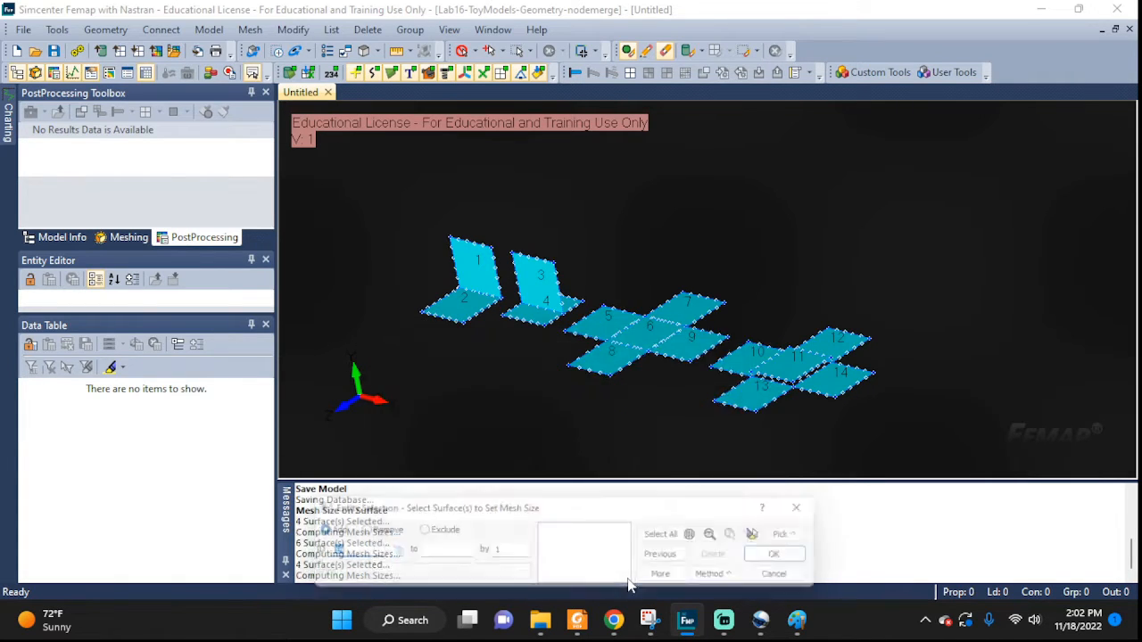
click(767, 578)
Mesh all 14 surfaces with the automatic Quad mesher, keeping mapped meshing on and midside nodes off
scroll(785, 393, up, 5)
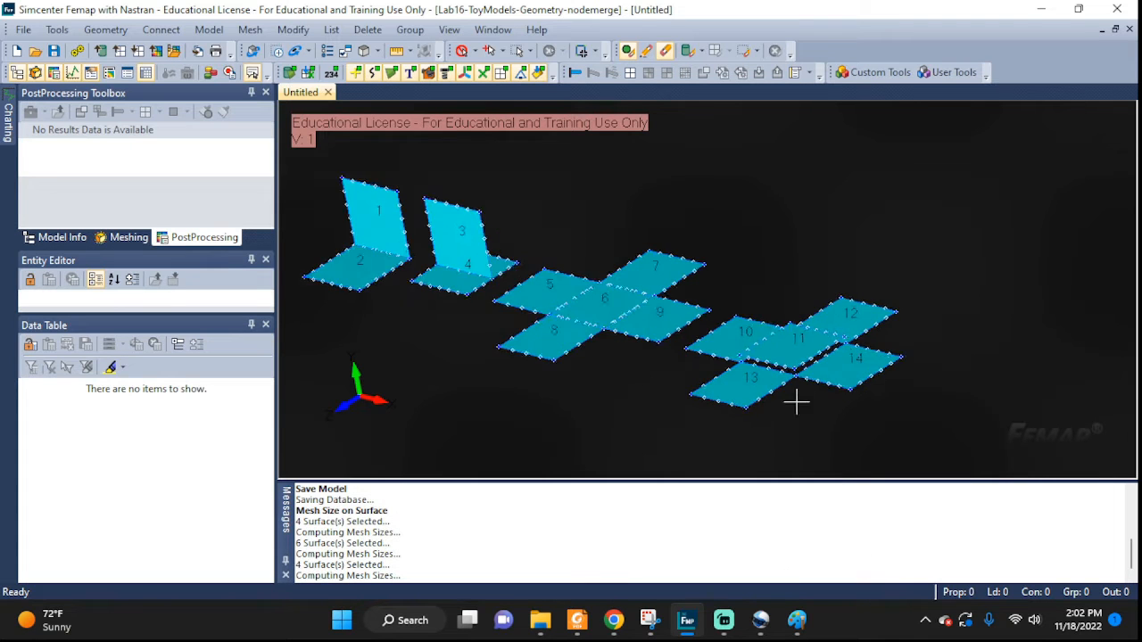
scroll(772, 378, up, 2)
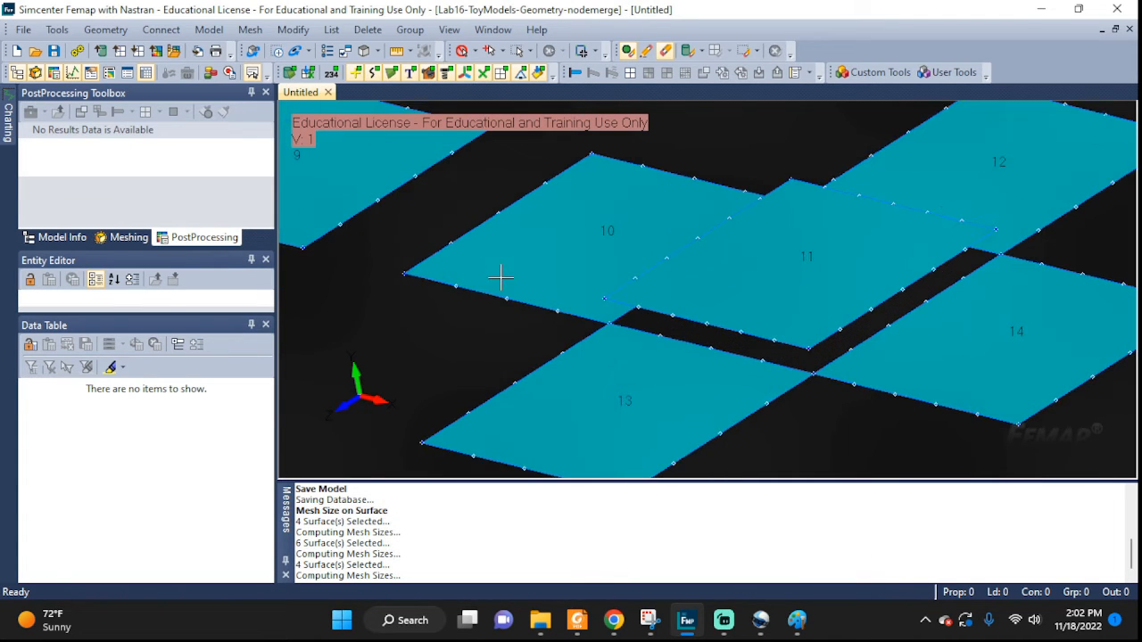
ctrl+middle_drag(500, 277, 950, 423)
ctrl+middle_drag(561, 268, 733, 323)
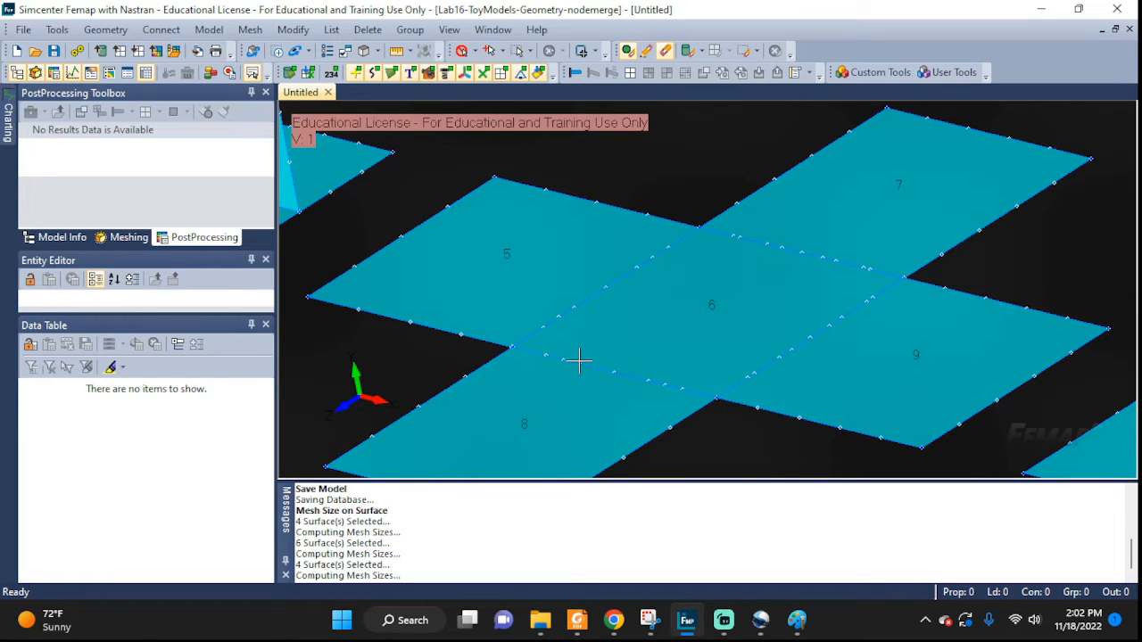
scroll(458, 360, down, 5)
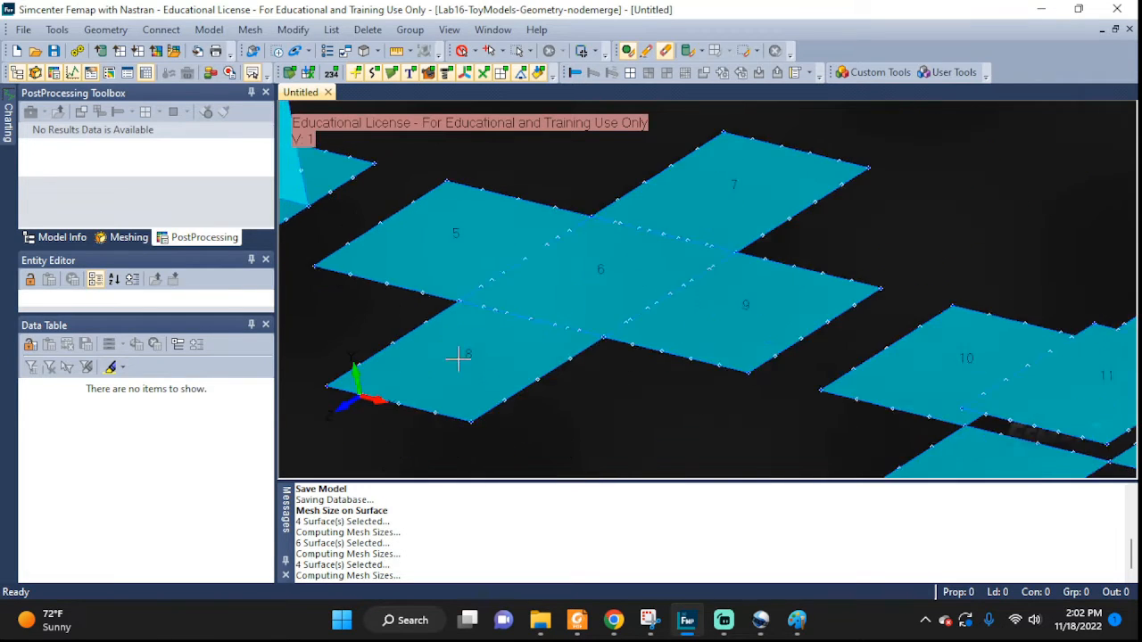
click(250, 29)
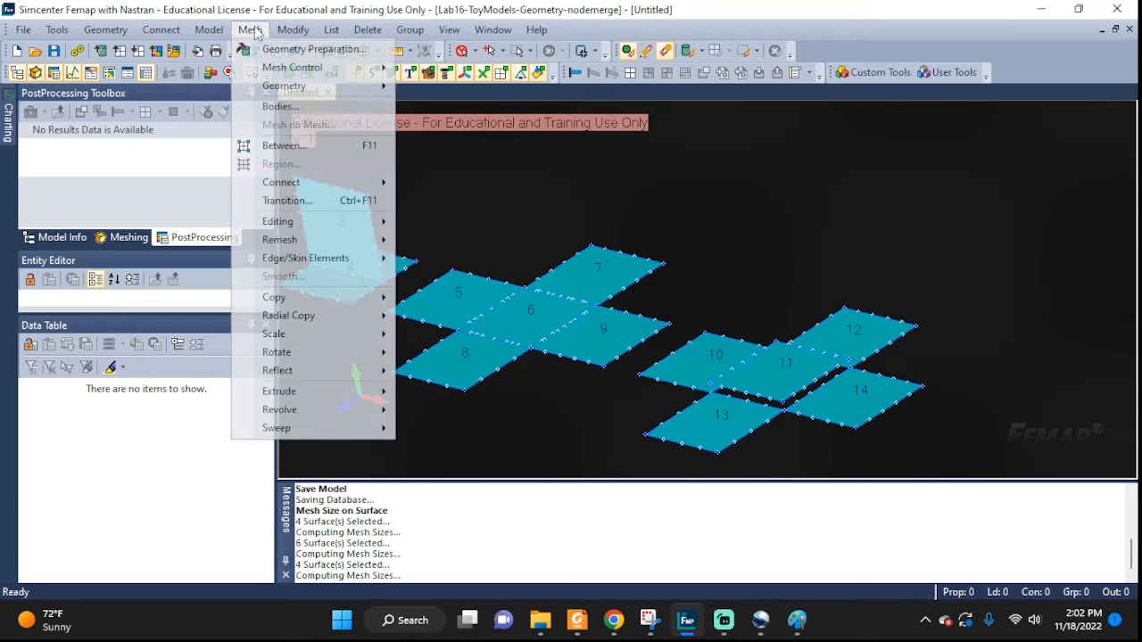
mouse_move(264, 69)
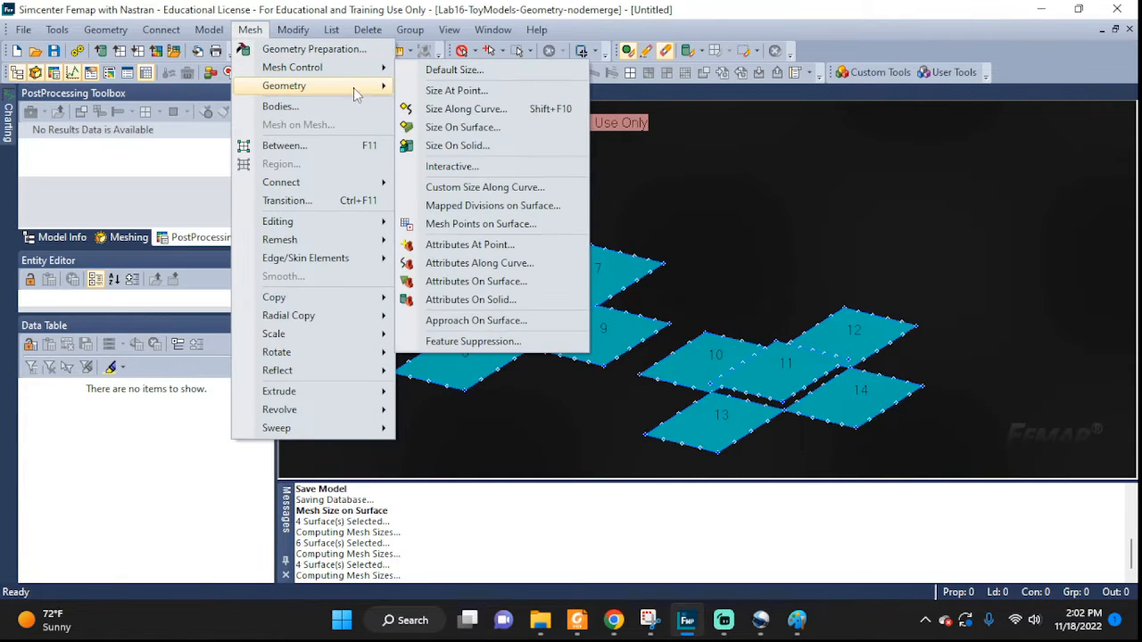
mouse_move(328, 88)
click(445, 129)
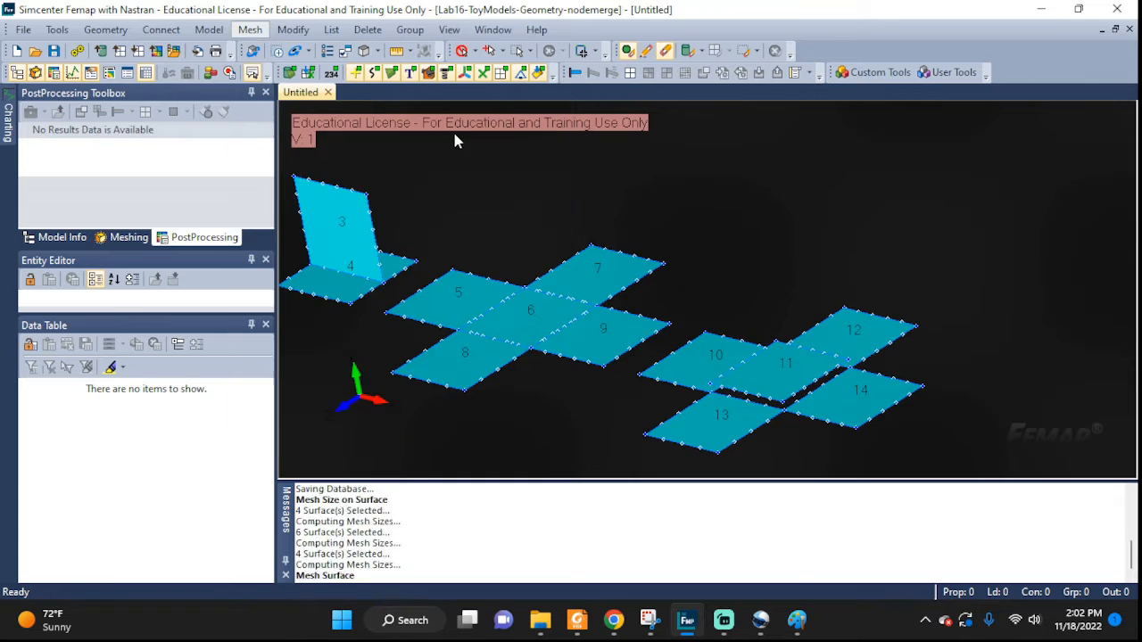
click(674, 536)
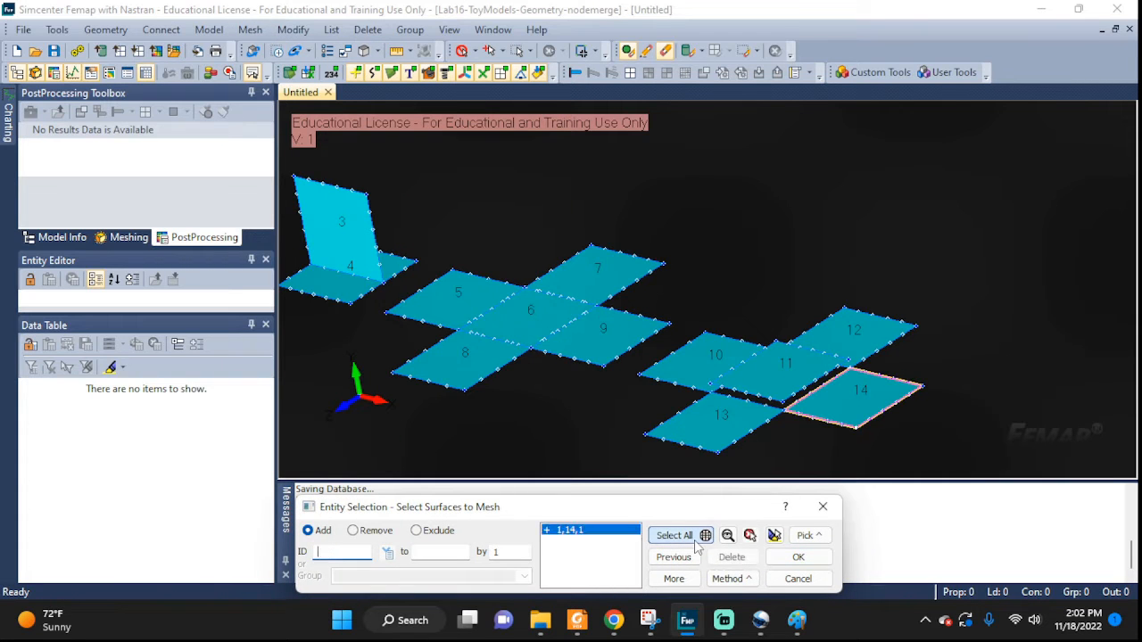
click(785, 560)
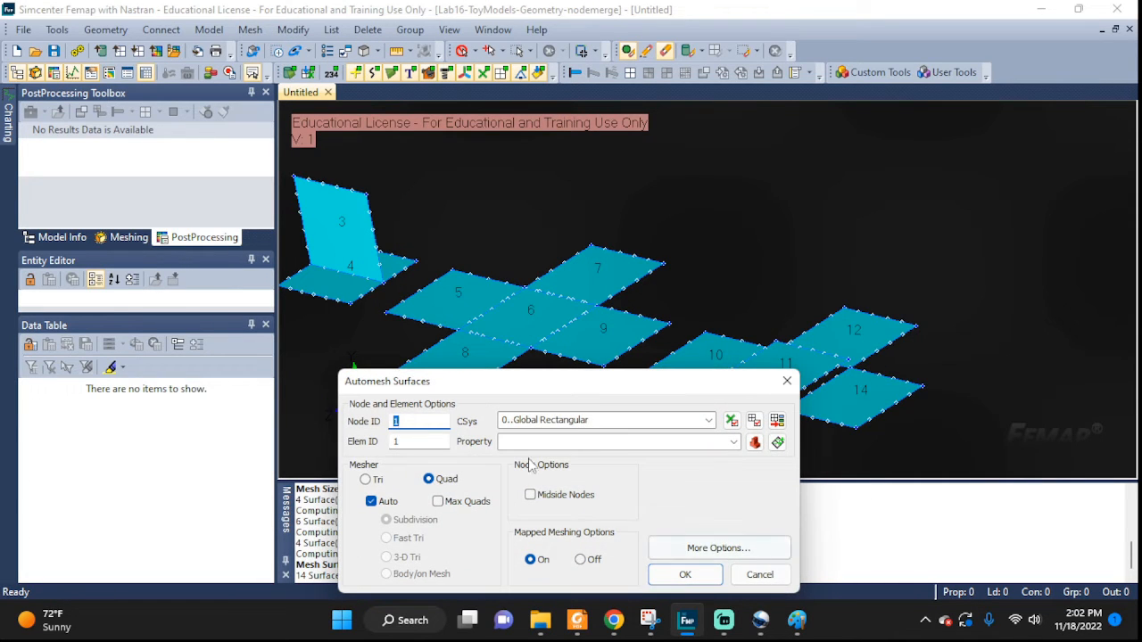
click(684, 575)
click(531, 511)
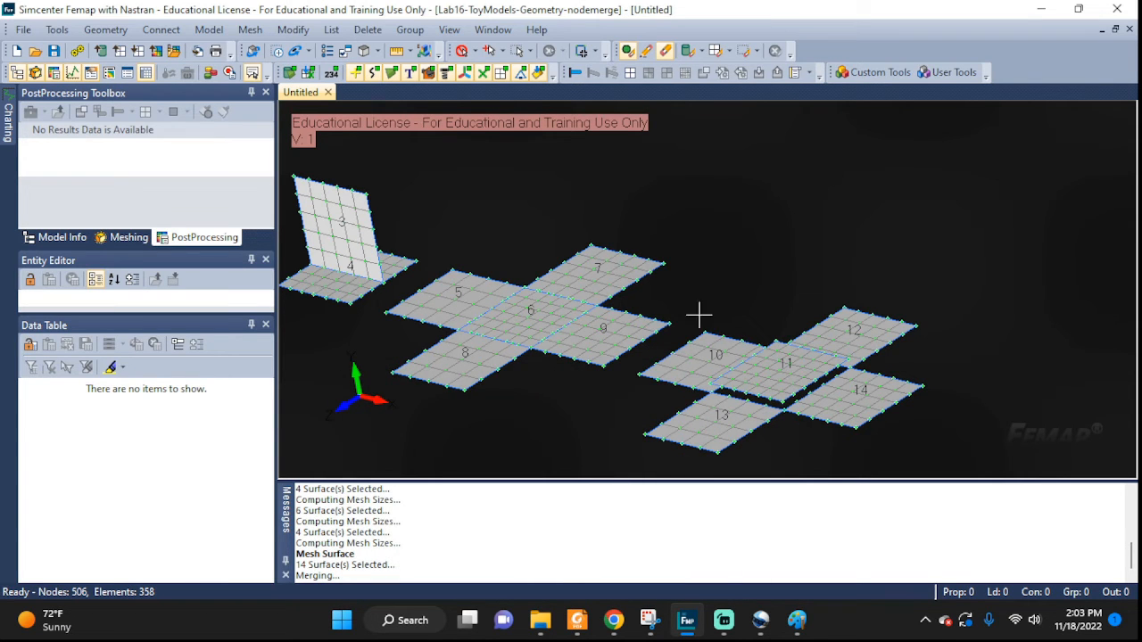
Examine how the mesh nodes line up along the shared edges of surfaces 1 and 2 and of surfaces 3 and 4
scroll(475, 321, up, 8)
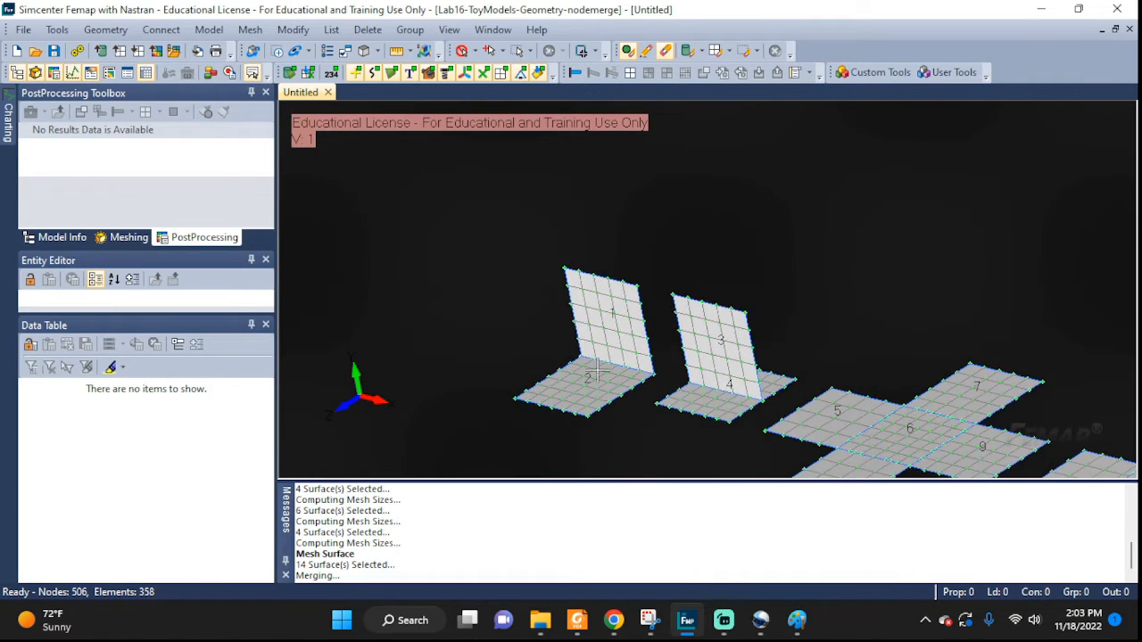
scroll(607, 357, up, 2)
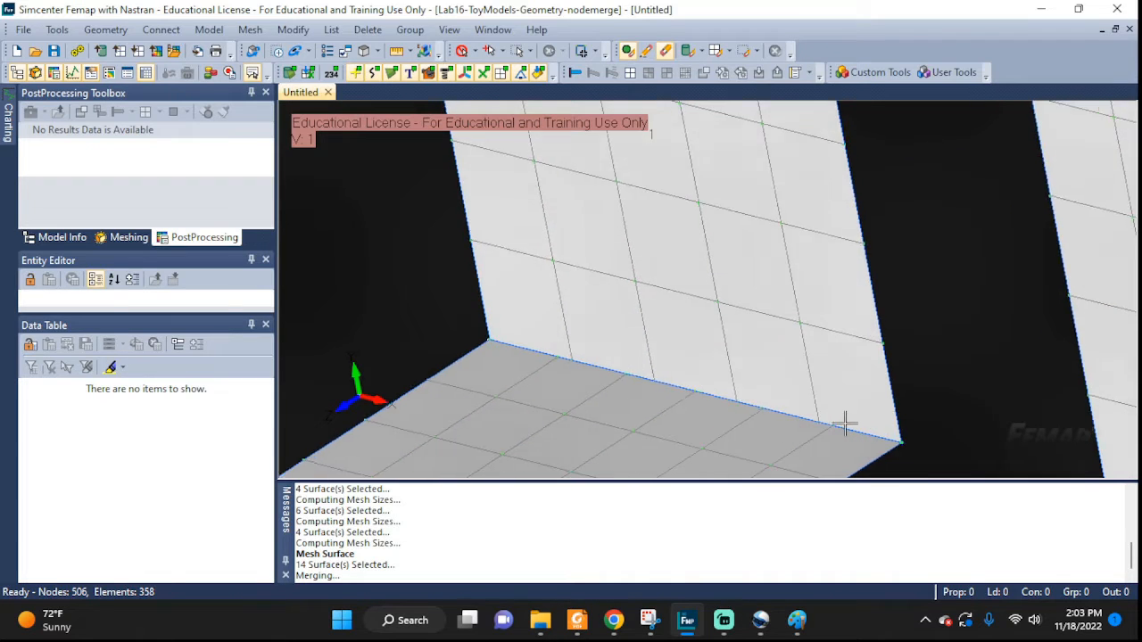
scroll(843, 420, up, 3)
ctrl+middle_drag(857, 419, 840, 338)
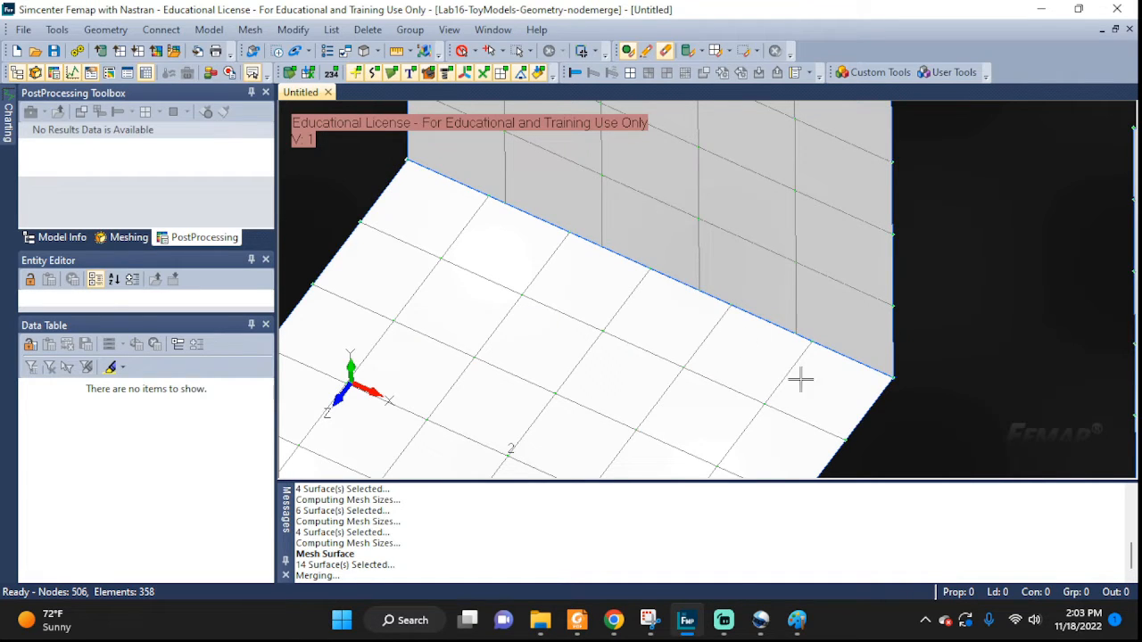
ctrl+middle_drag(894, 384, 628, 228)
ctrl+middle_drag(1113, 395, 844, 288)
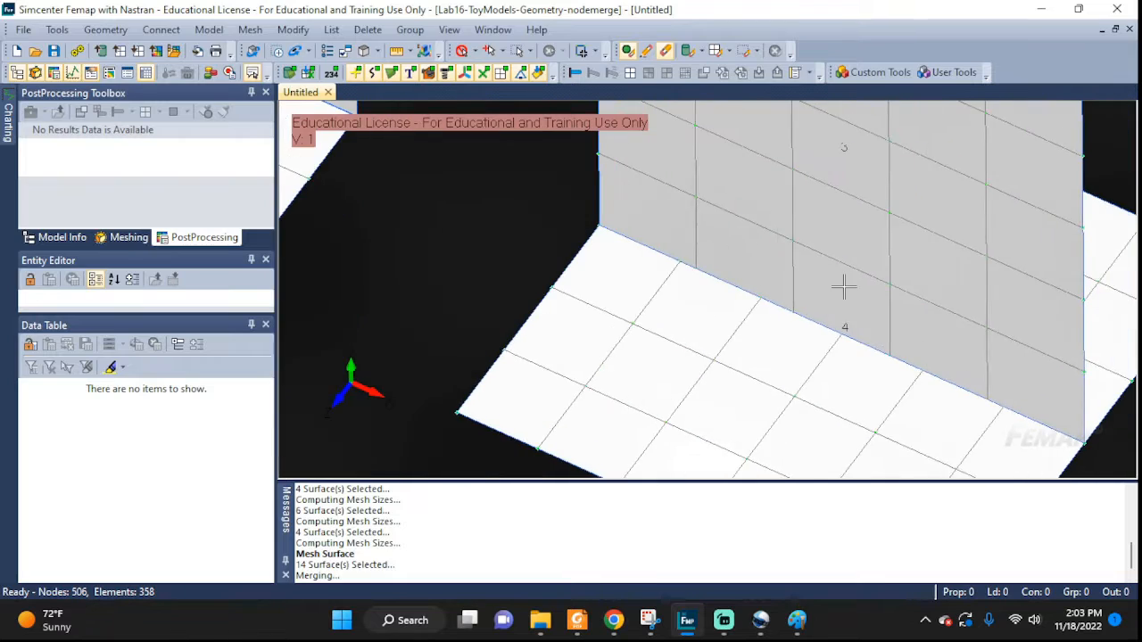
ctrl+middle_drag(951, 336, 723, 254)
mouse_move(859, 336)
middle_down()
mouse_move(775, 259)
mouse_move(706, 295)
mouse_move(701, 316)
mouse_move(731, 285)
mouse_move(836, 265)
mouse_move(857, 309)
mouse_move(851, 329)
middle_up()
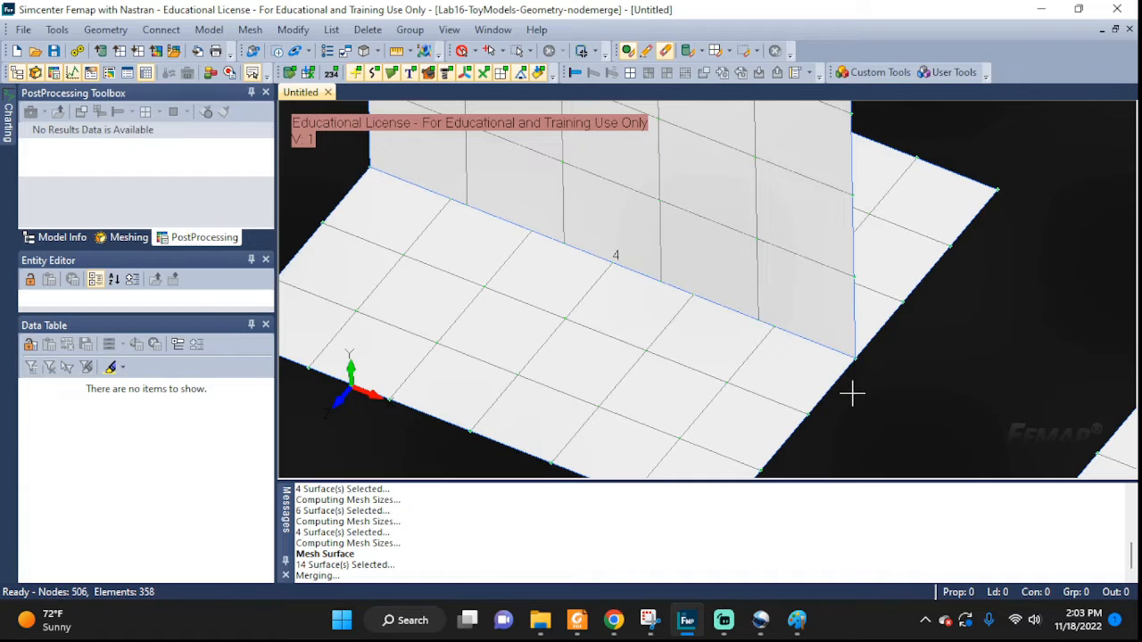
middle_drag(851, 392, 785, 378)
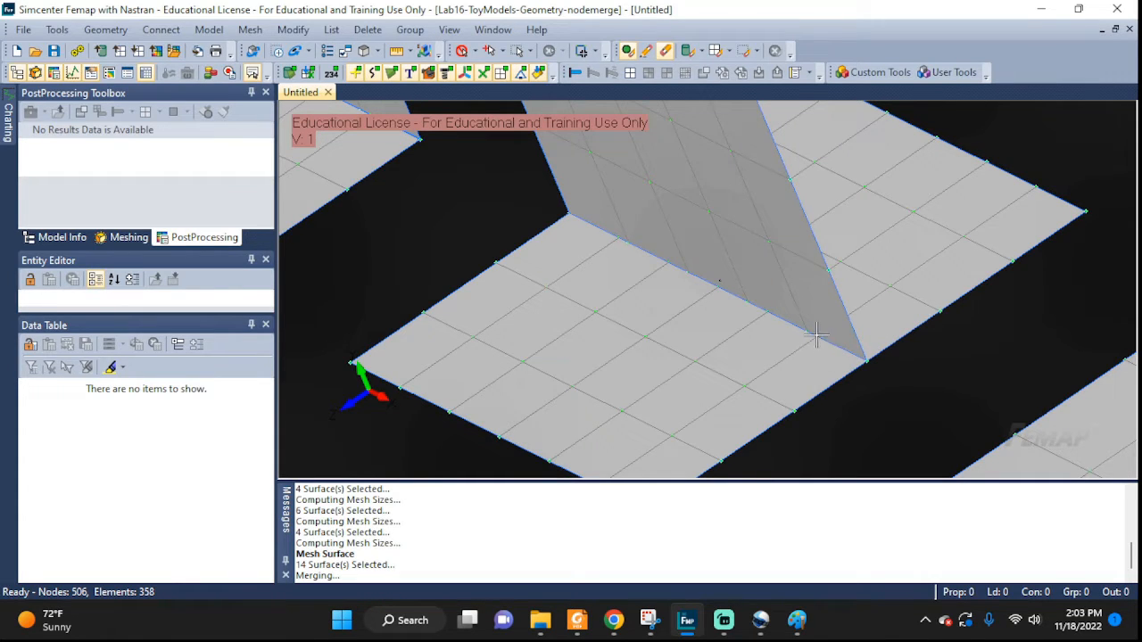
middle_drag(821, 360, 705, 321)
Inspect the mesh along the borders of surface 6 with its neighbours and around the offset surface 11
scroll(704, 322, up, 3)
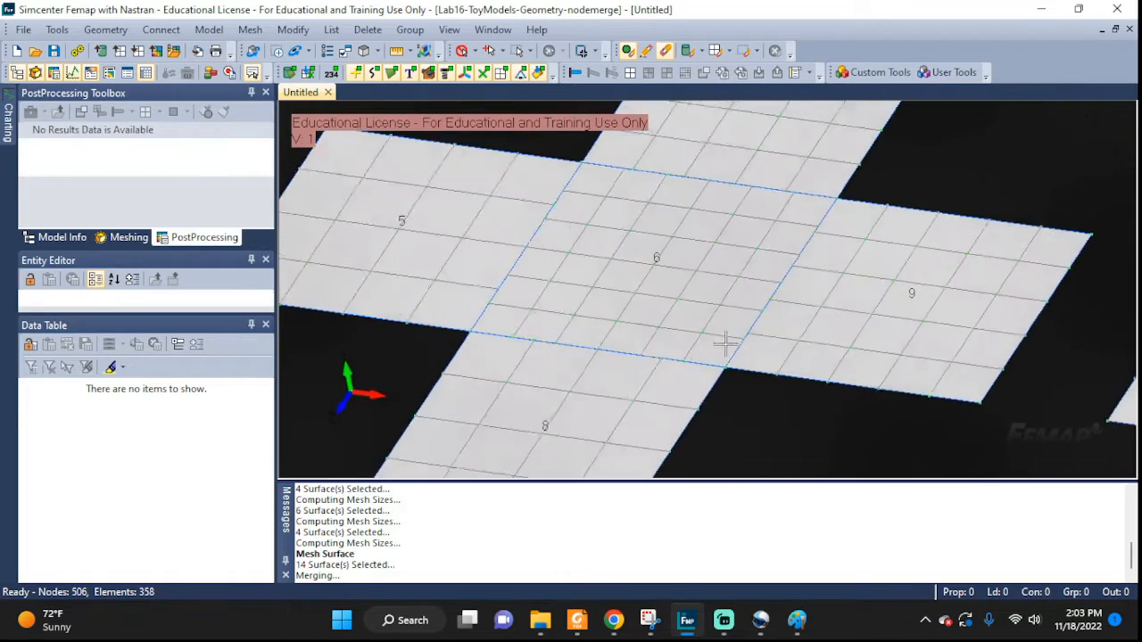
scroll(697, 326, up, 2)
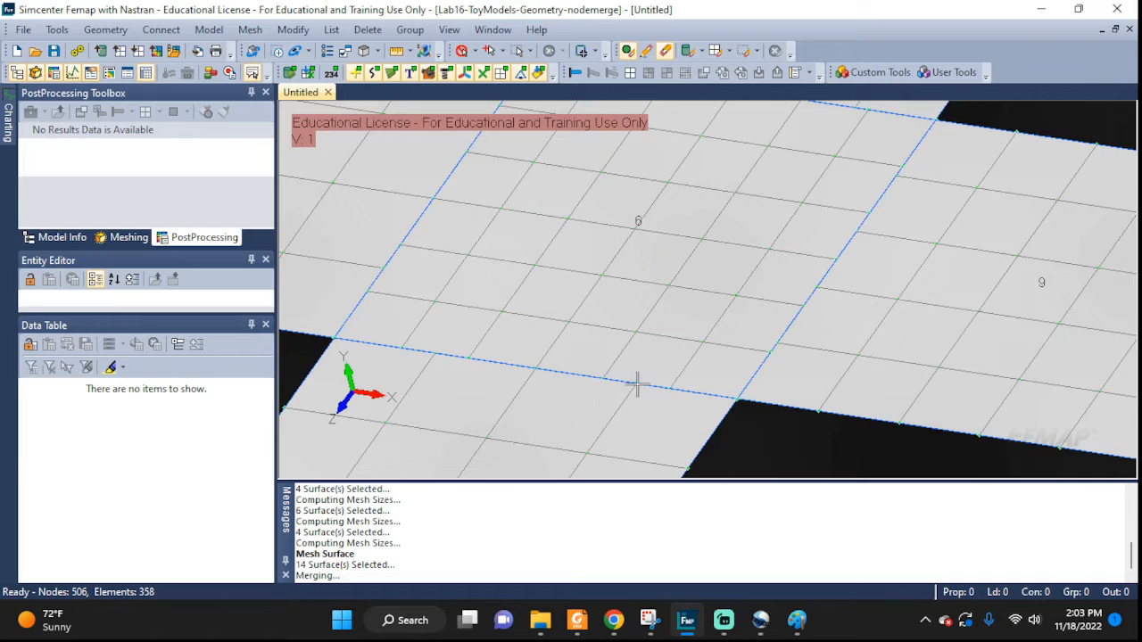
scroll(711, 362, down, 4)
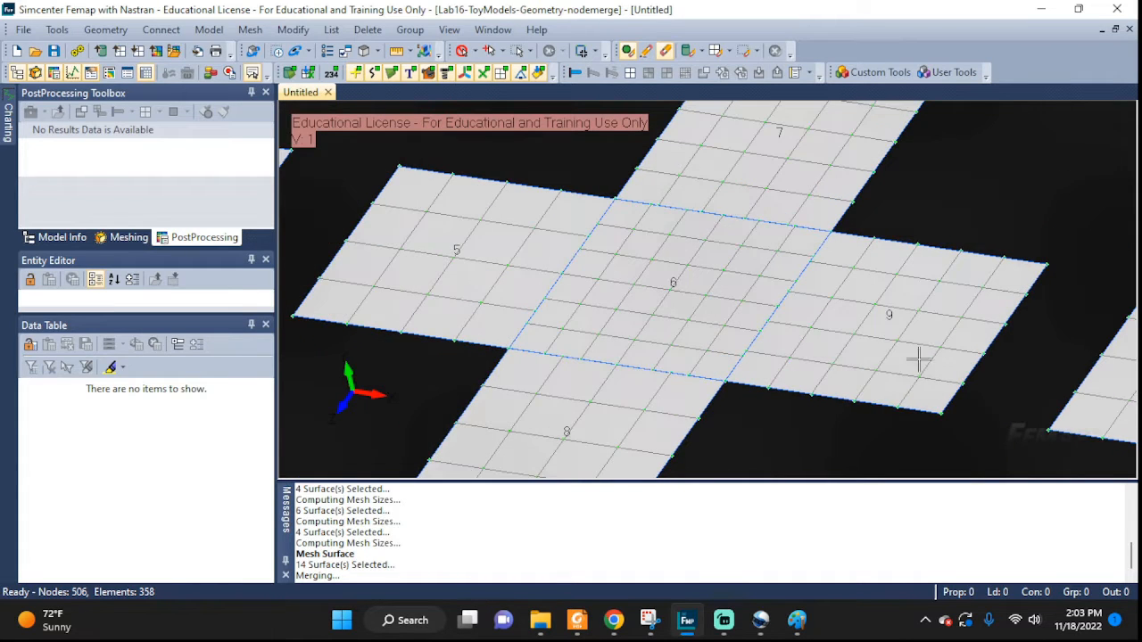
scroll(508, 267, up, 5)
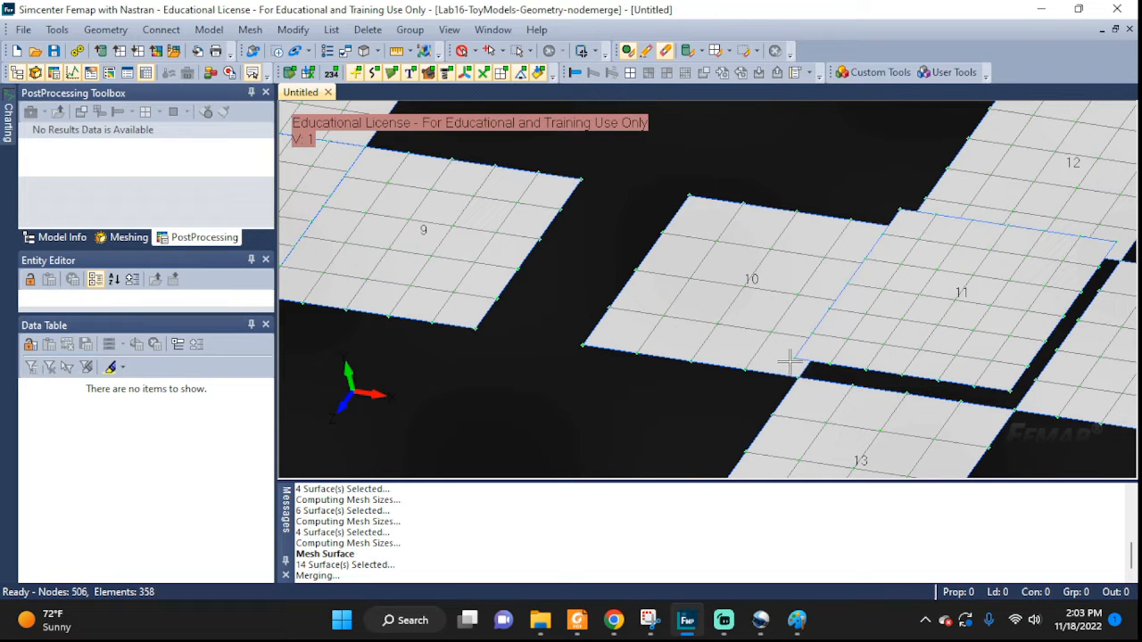
Delete the mesh for all elements, including the properties, materials, coordinate systems and meshing attributes that are no longer used
scroll(810, 420, down, 3)
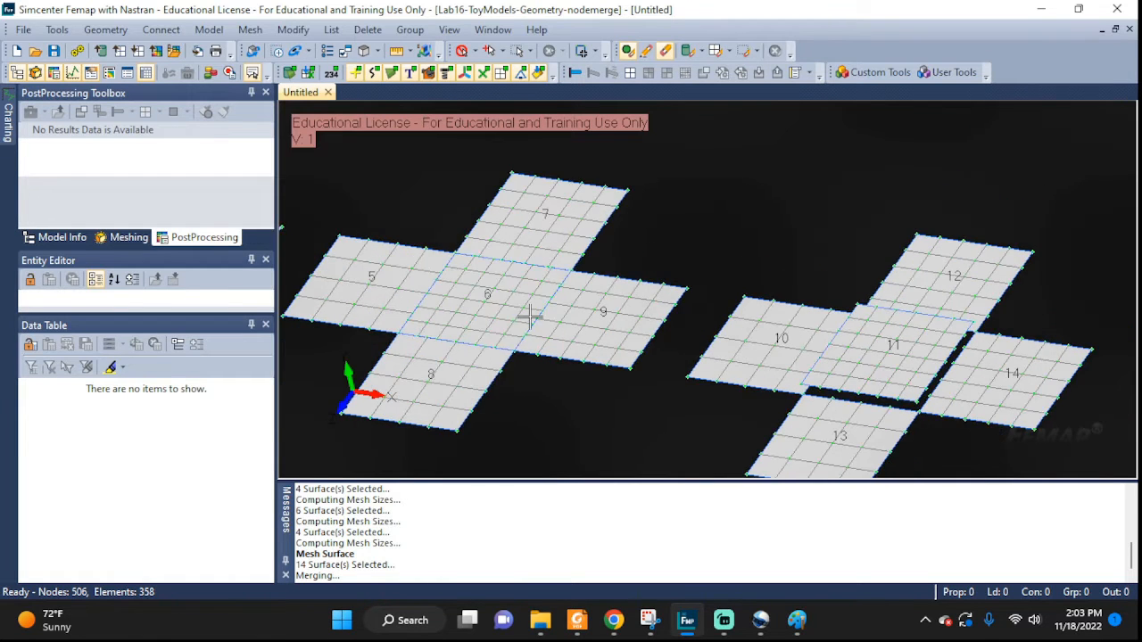
middle_drag(535, 318, 825, 390)
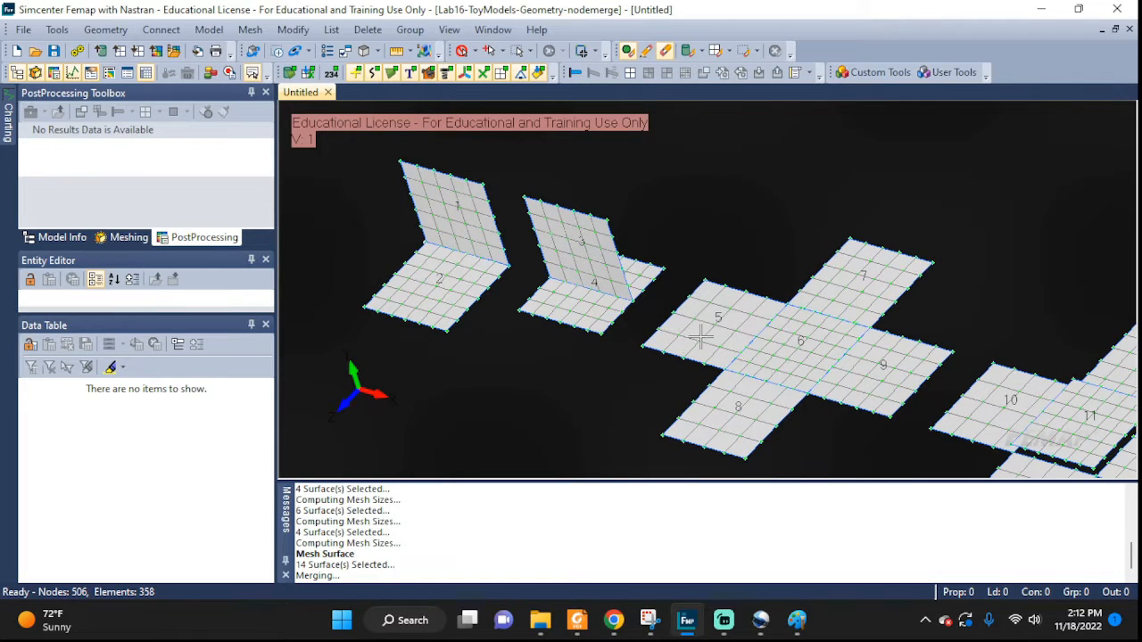
middle_drag(752, 340, 783, 315)
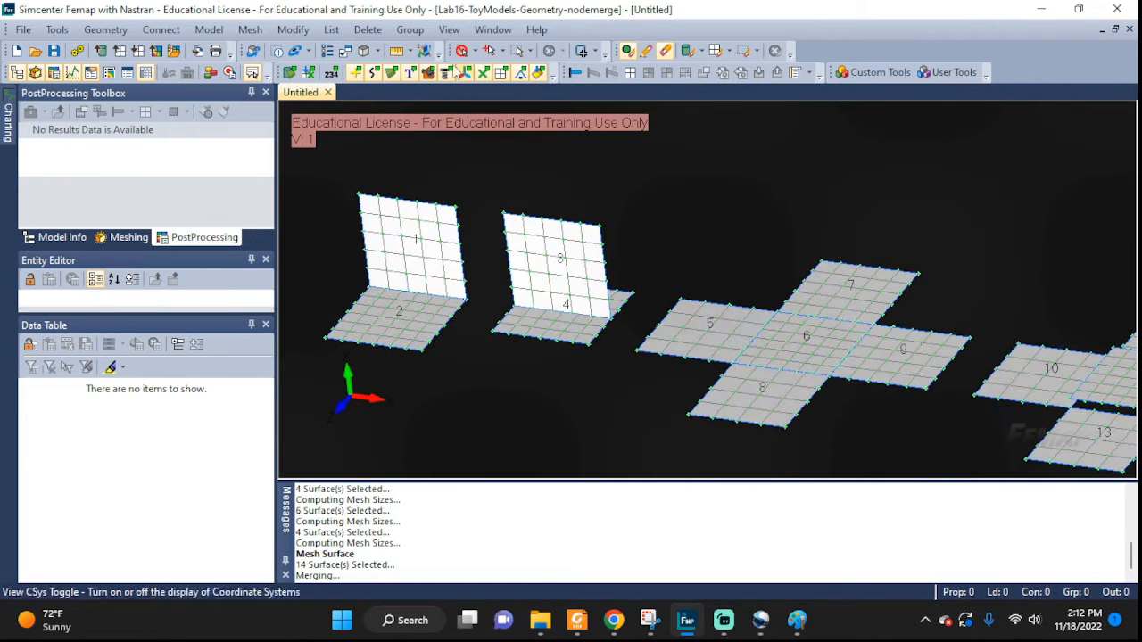
click(410, 30)
mouse_move(440, 87)
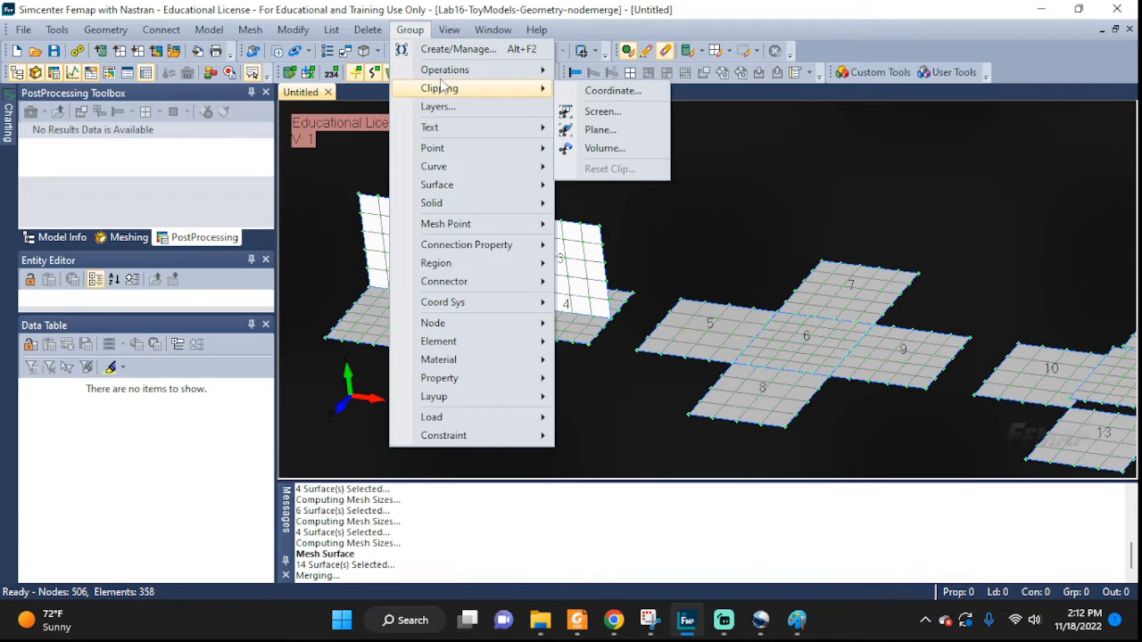
mouse_move(373, 32)
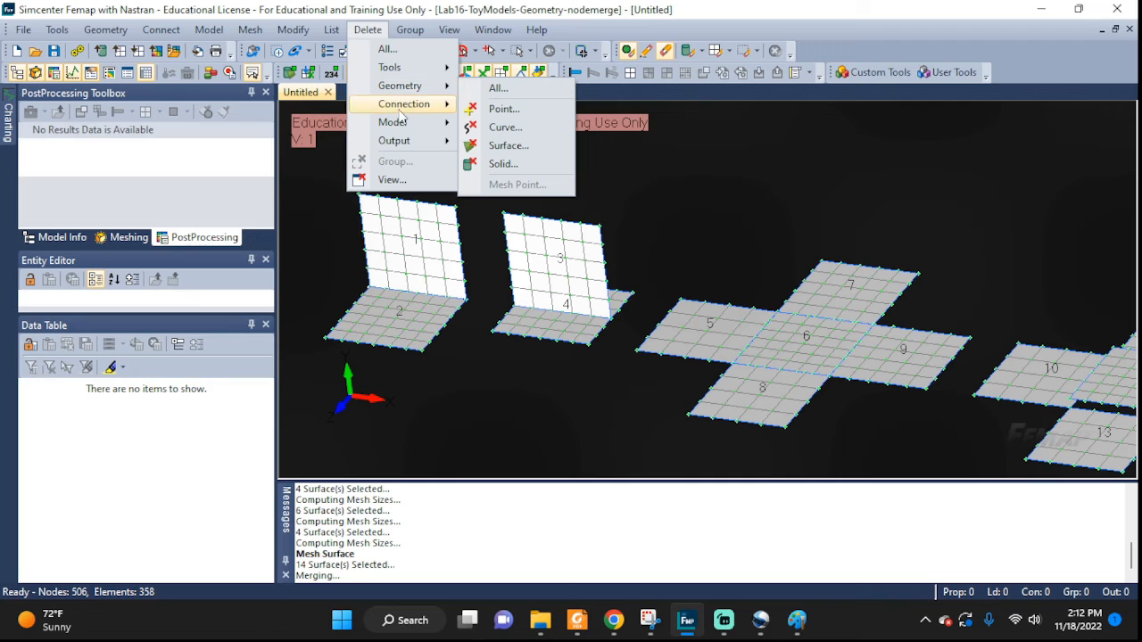
click(501, 52)
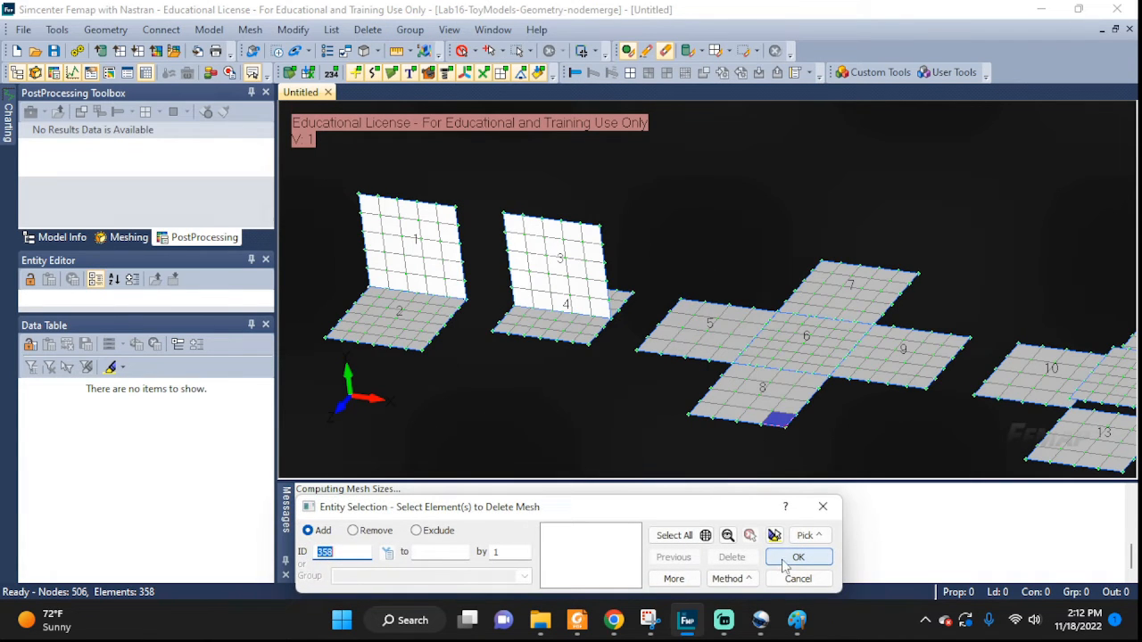
click(674, 535)
click(799, 557)
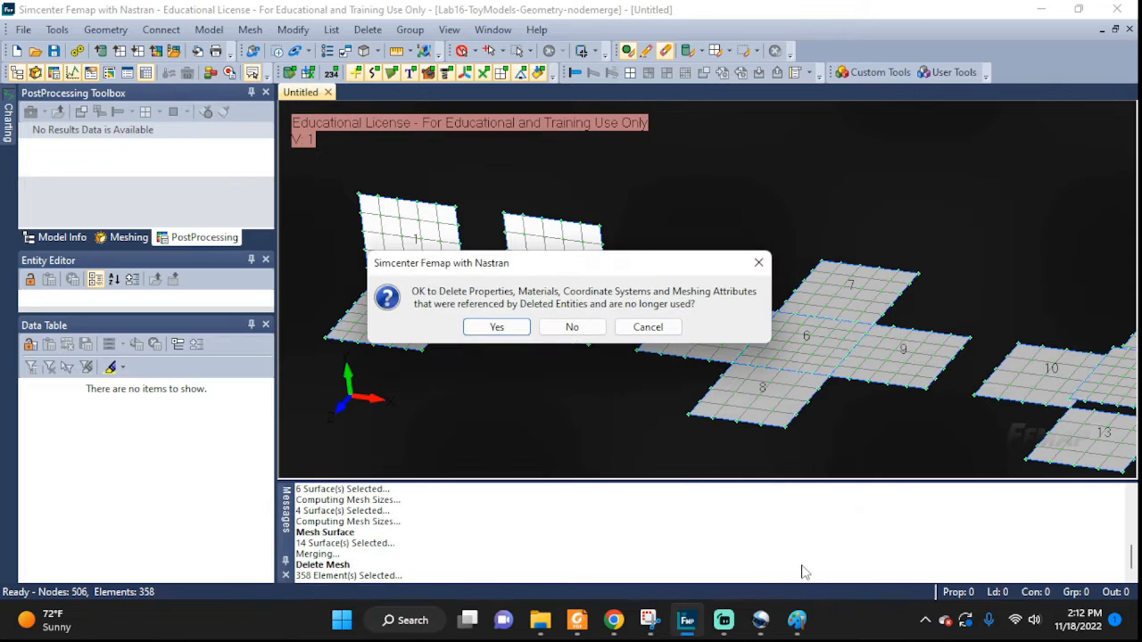
click(498, 327)
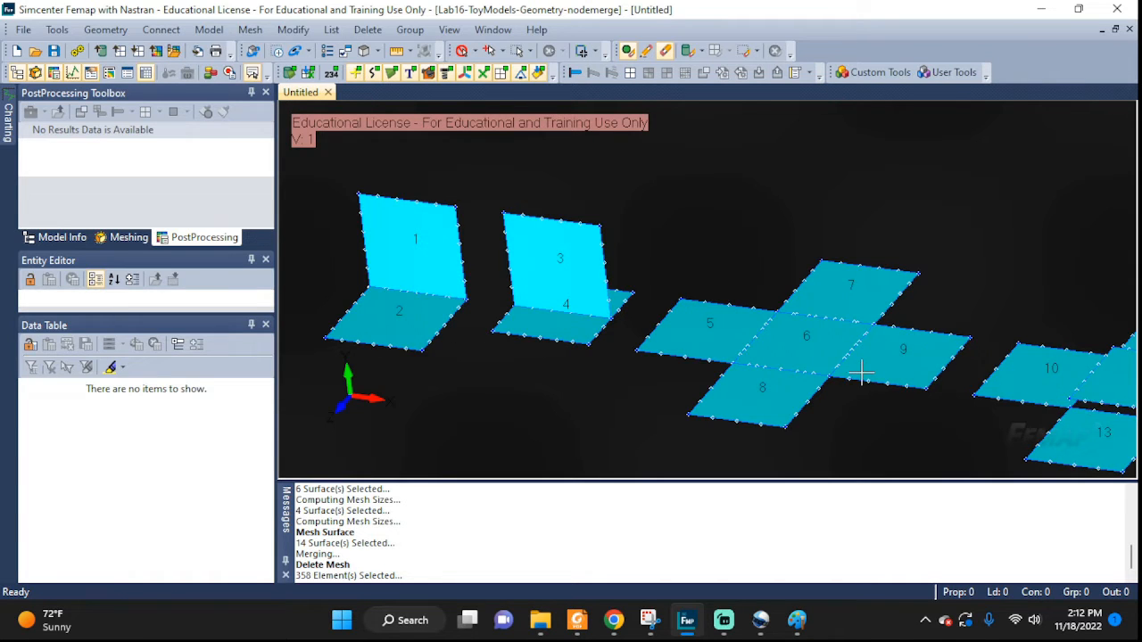
Start sizing the mesh along curves and select both coincident curves where surfaces 1 and 2 meet and where surfaces 3 and 4 meet
scroll(423, 291, up, 5)
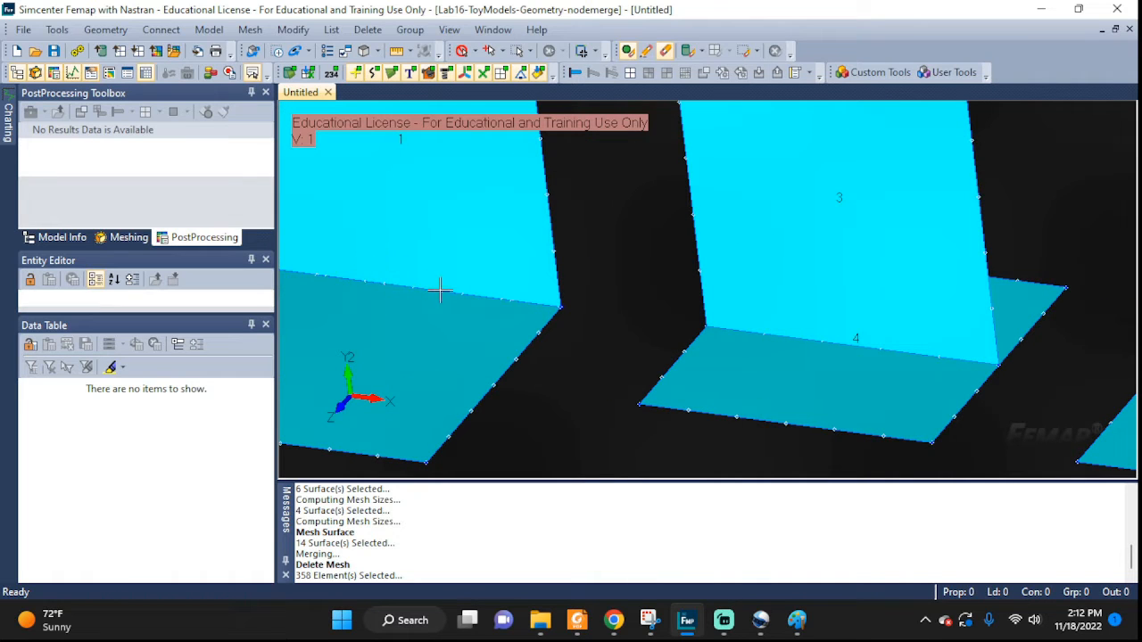
ctrl+middle_drag(550, 305, 666, 362)
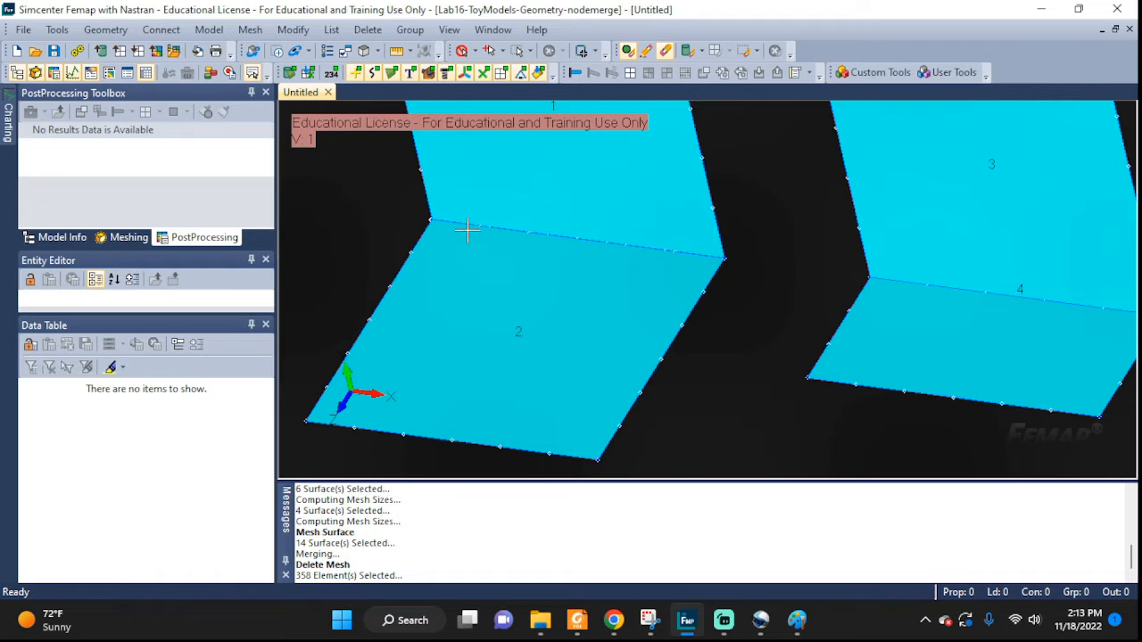
click(250, 29)
mouse_move(284, 69)
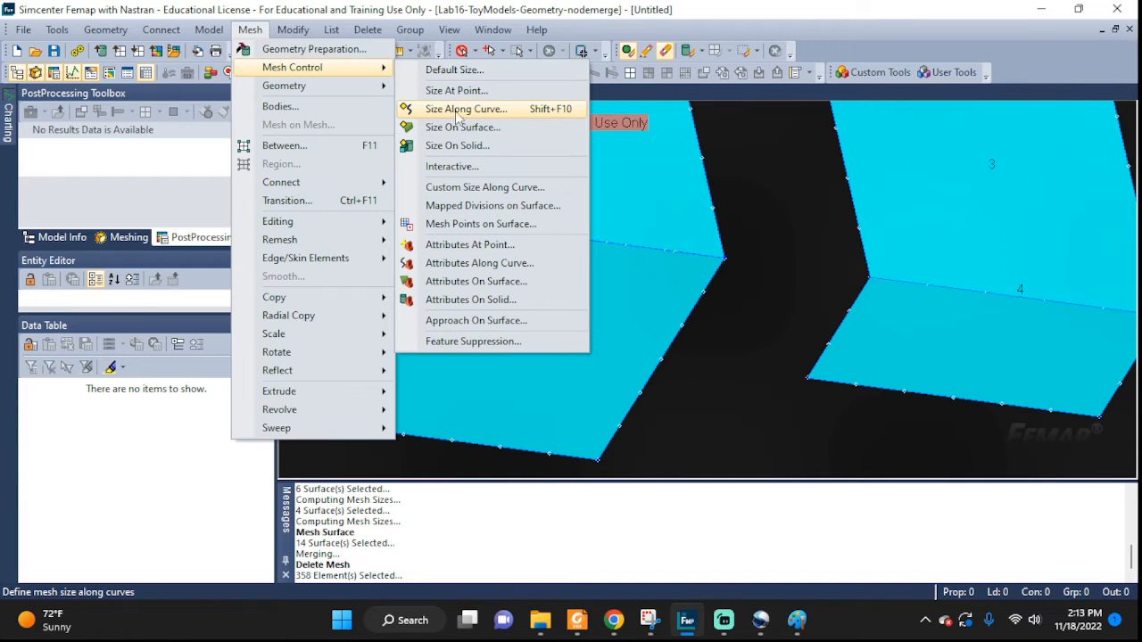
click(489, 116)
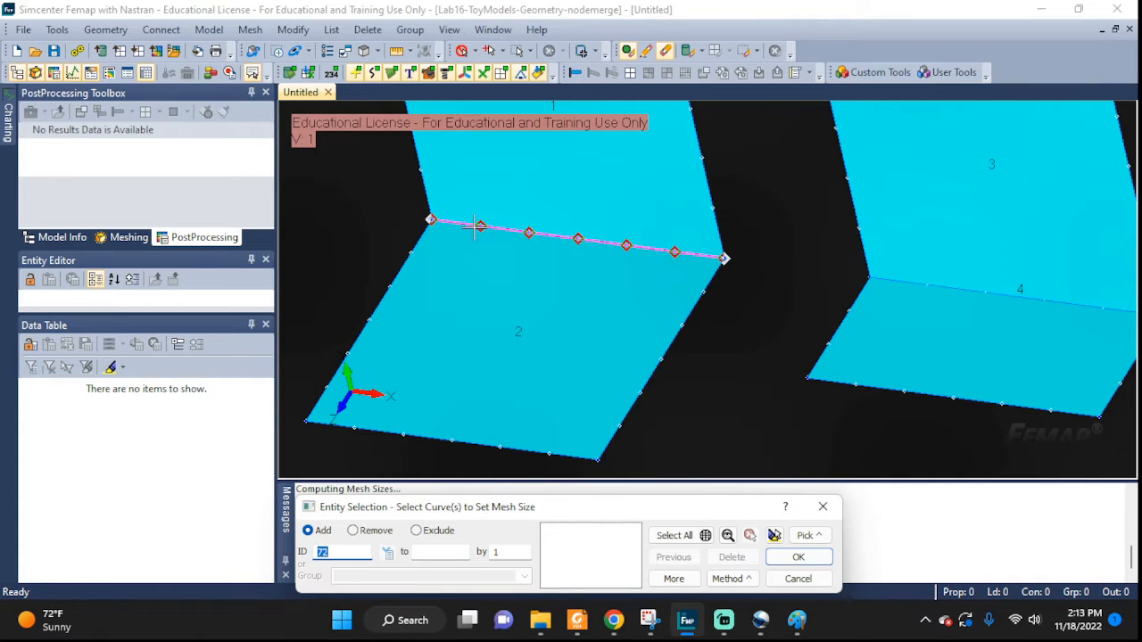
click(575, 239)
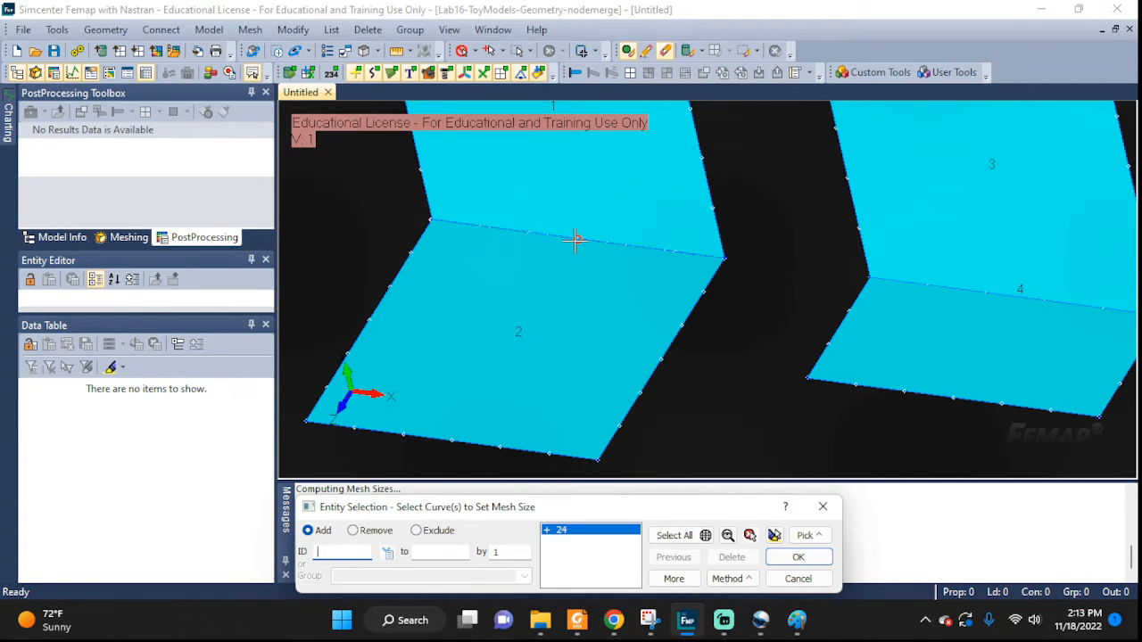
click(575, 239)
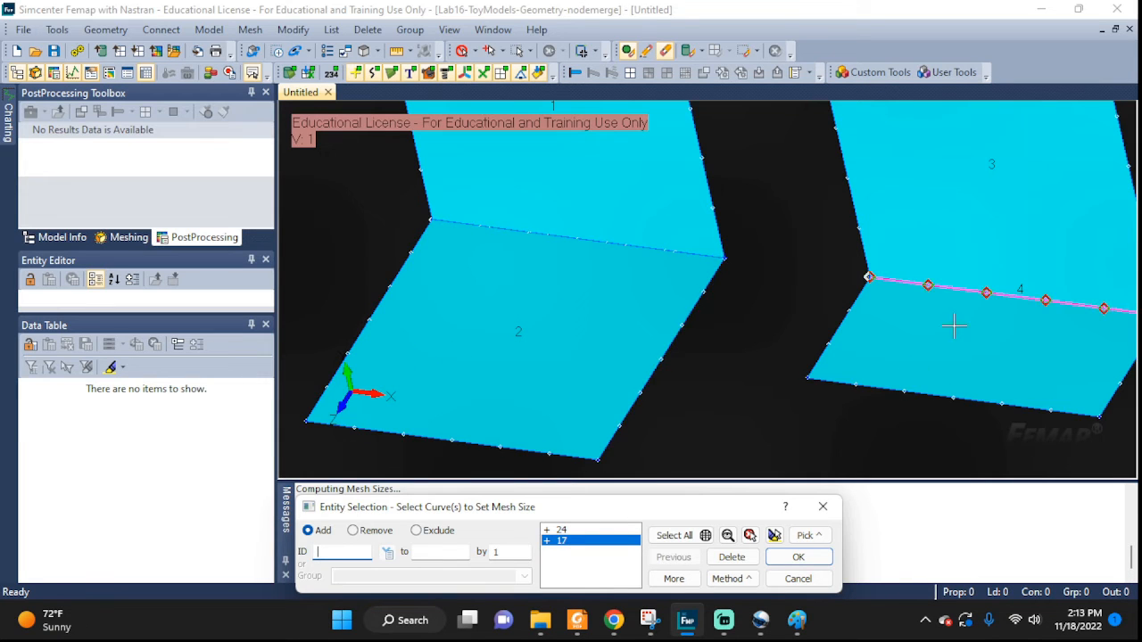
click(969, 287)
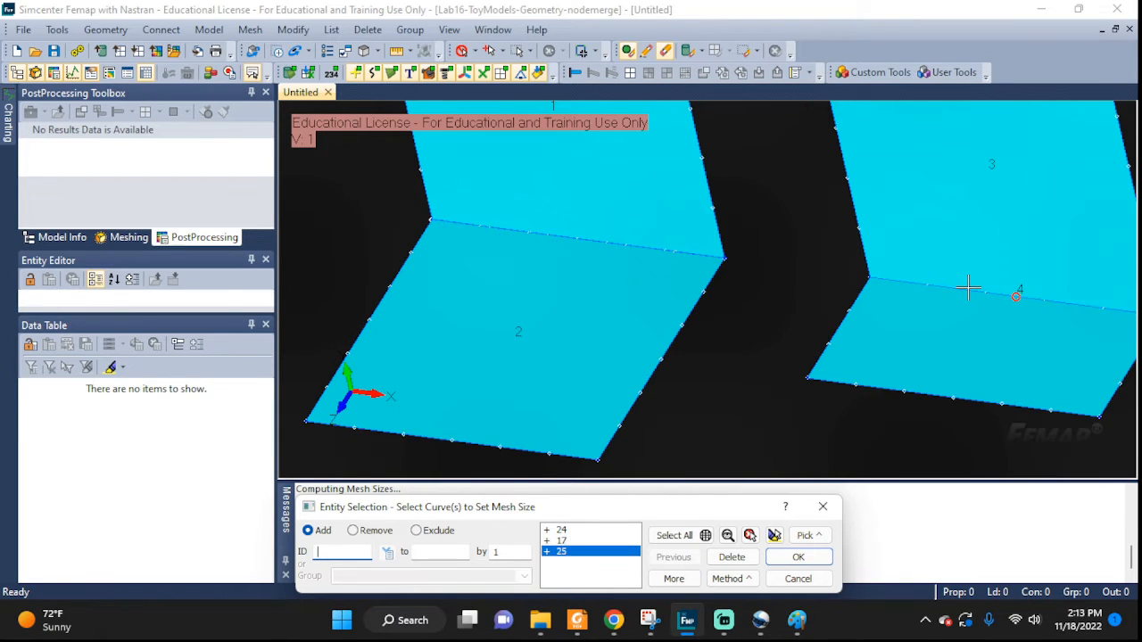
click(968, 287)
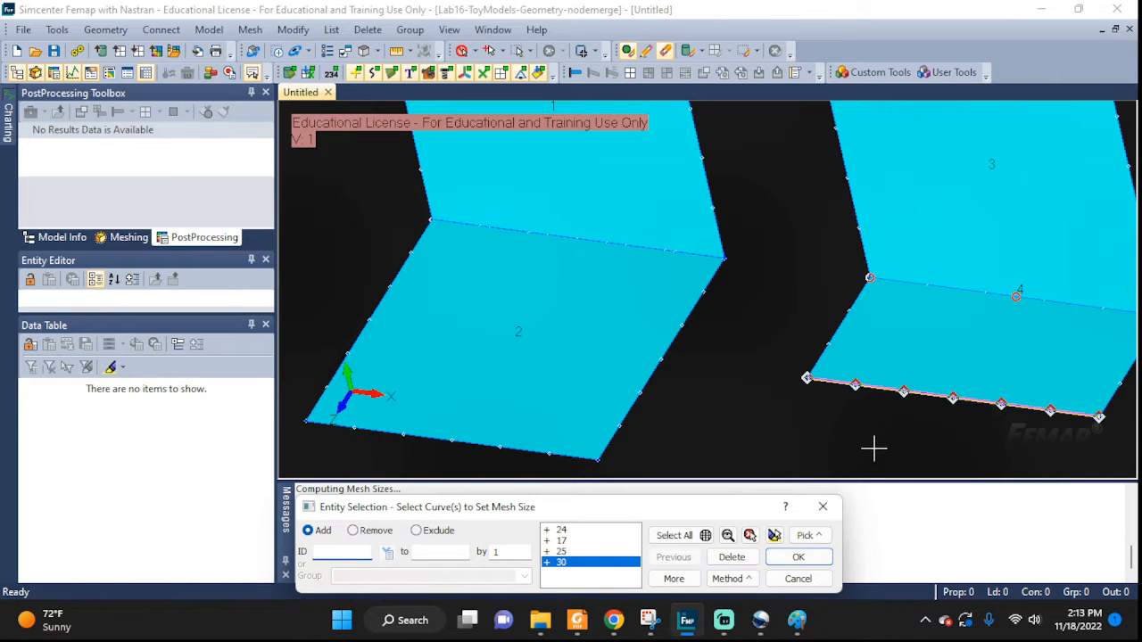
Add both coincident curves on each of the four borders between surface 6 and surfaces 5, 7, 8 and 9 to the selection
middle_drag(999, 356, 458, 357)
ctrl+middle_drag(900, 403, 447, 306)
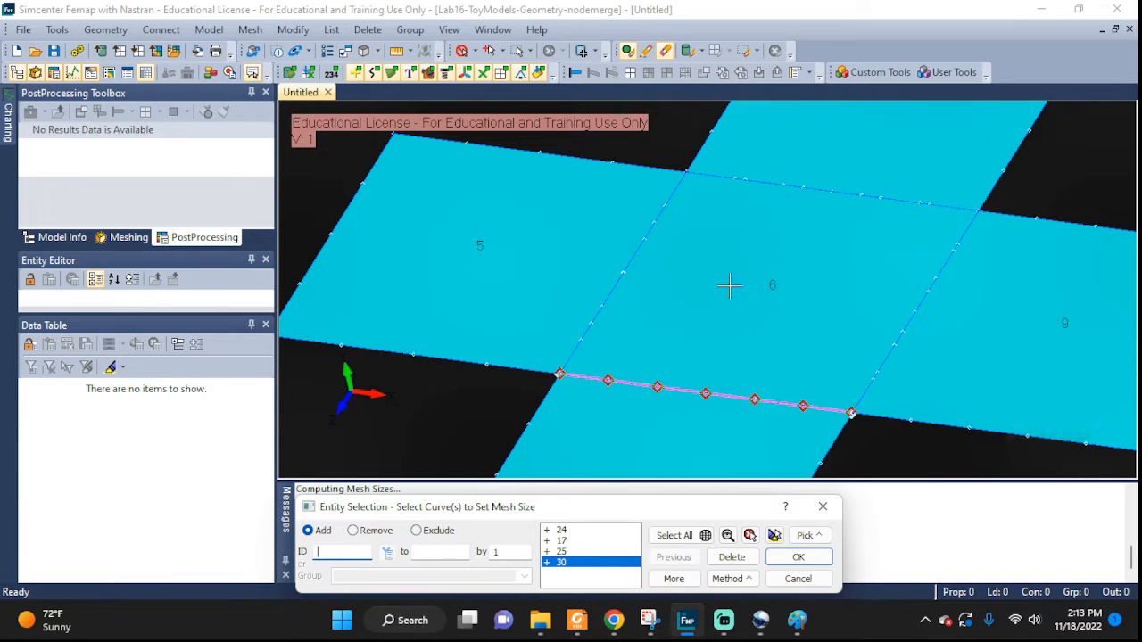
click(810, 190)
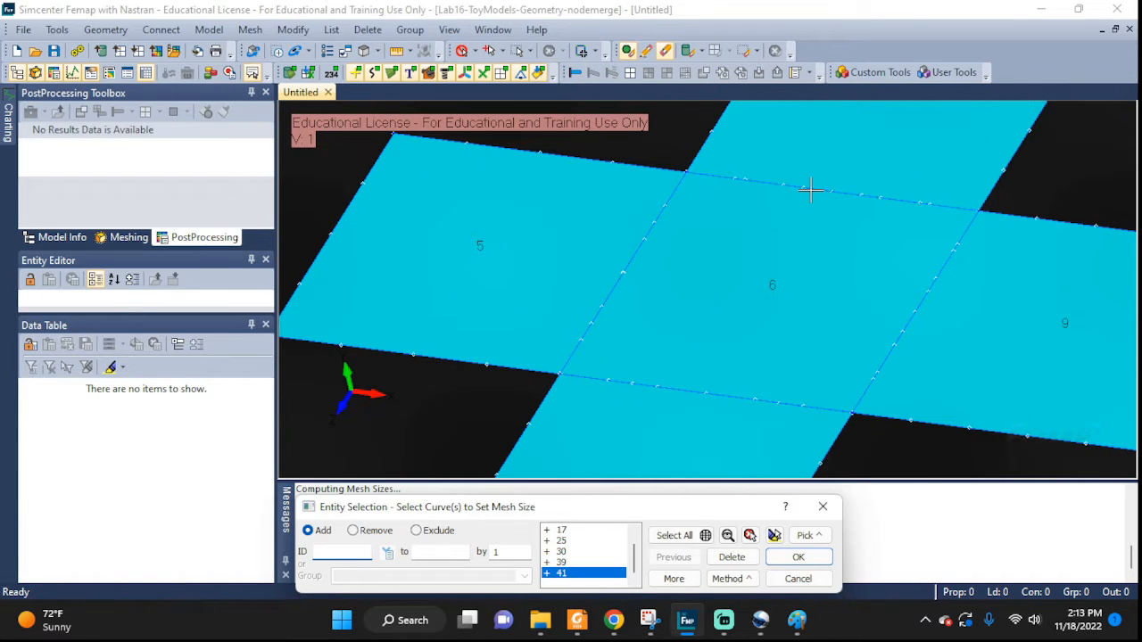
click(742, 217)
click(647, 235)
click(642, 388)
click(853, 366)
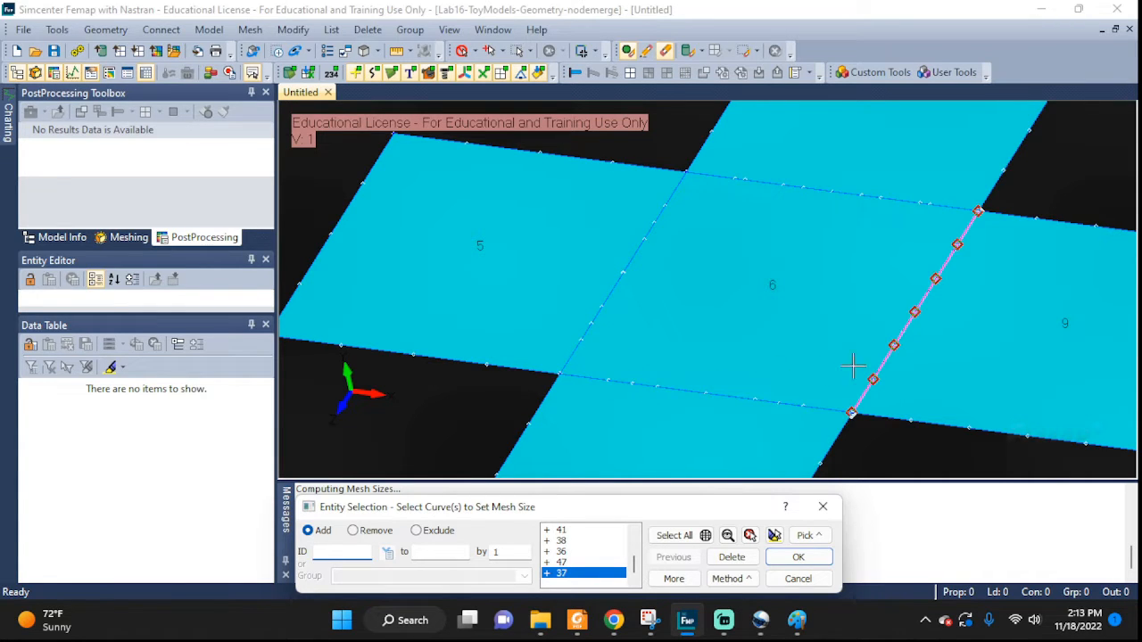
click(882, 359)
click(887, 362)
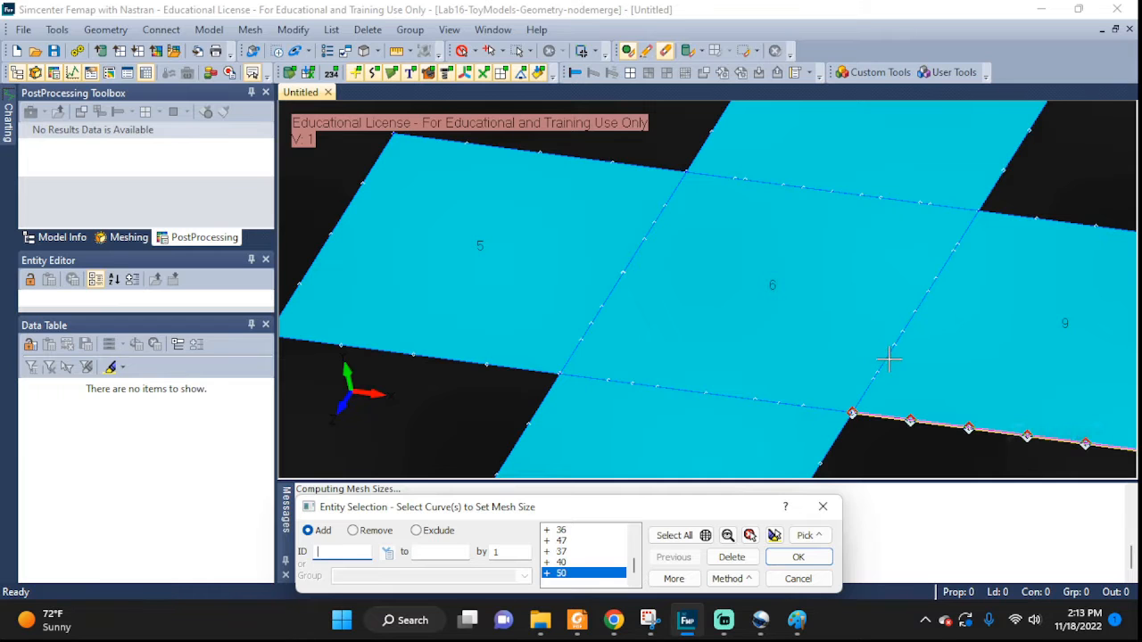
Add the facing edges between surfaces 10 and 11 and between surfaces 11 and 13 to the curve selection
ctrl+middle_drag(979, 336, 385, 256)
ctrl+middle_drag(856, 320, 378, 286)
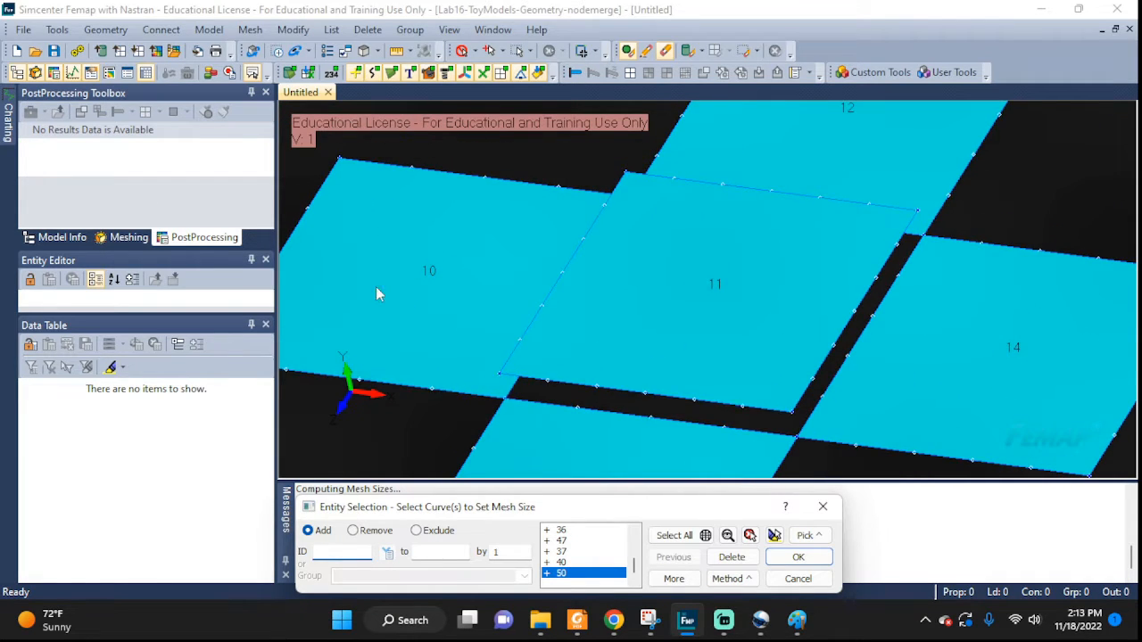
click(513, 386)
click(518, 378)
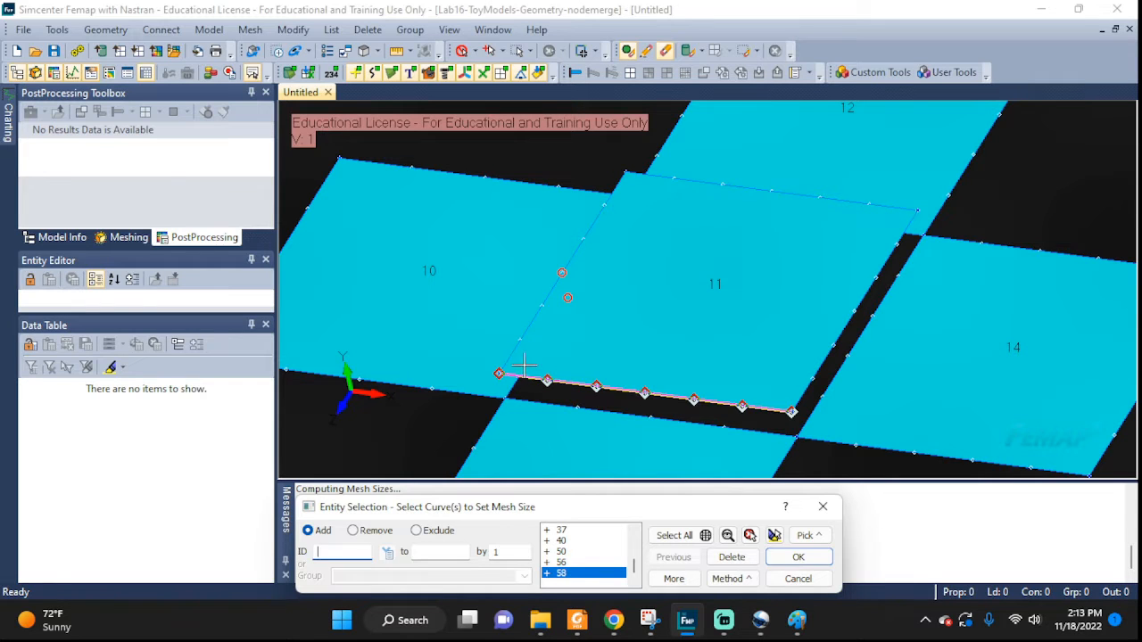
click(533, 398)
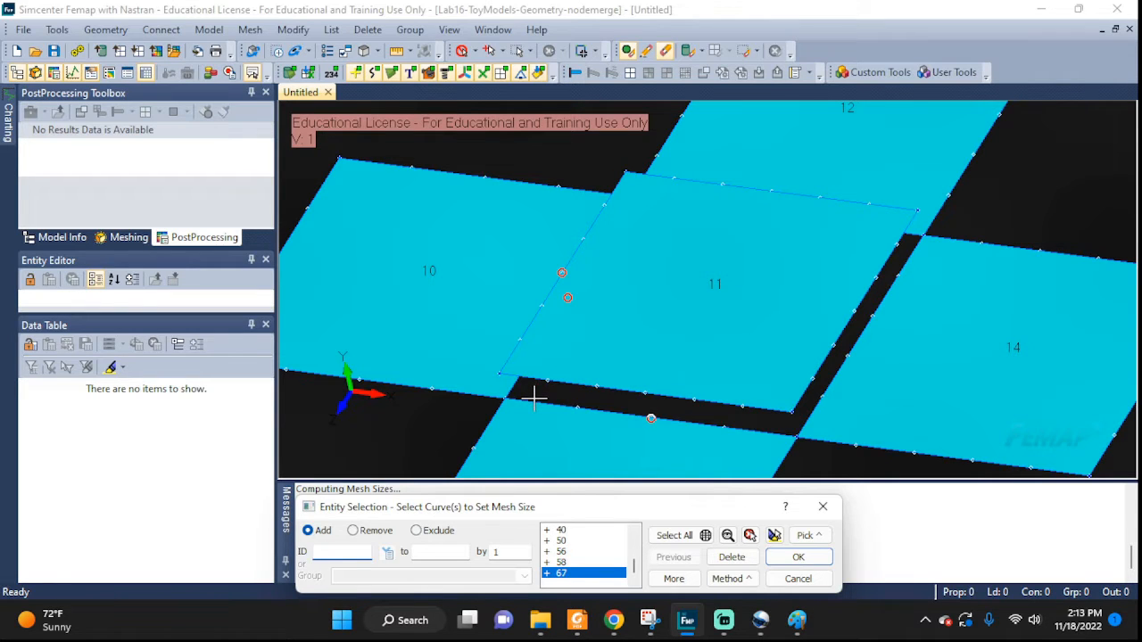
click(541, 384)
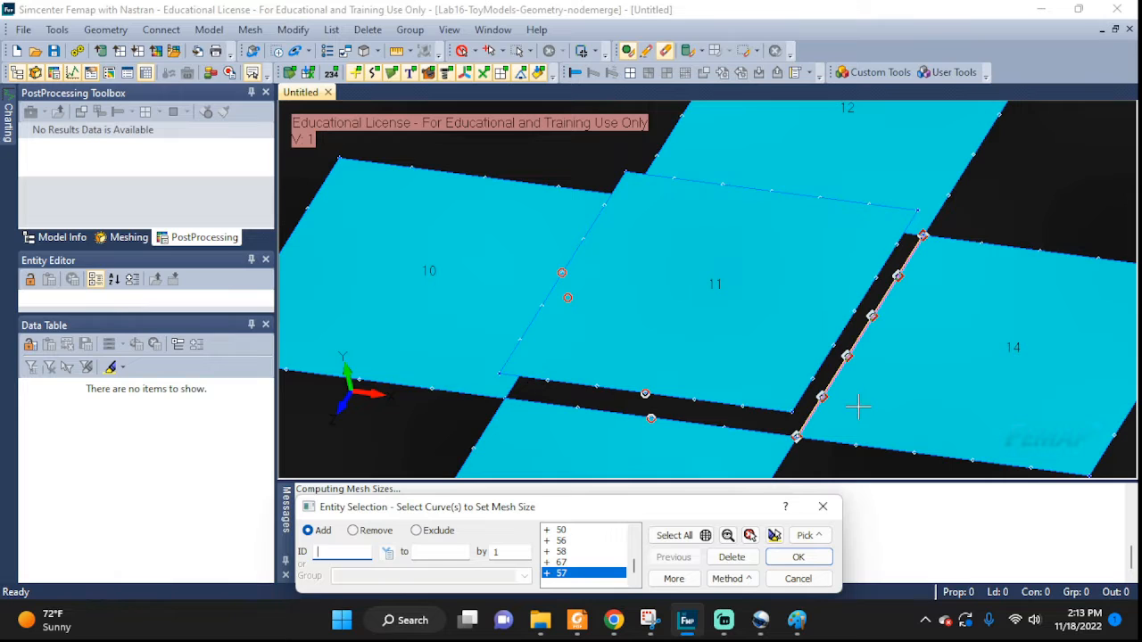
Add the facing edges of surface 11 with surfaces 14 and 12, and reset the mesh size on all selected curves
click(819, 412)
click(810, 383)
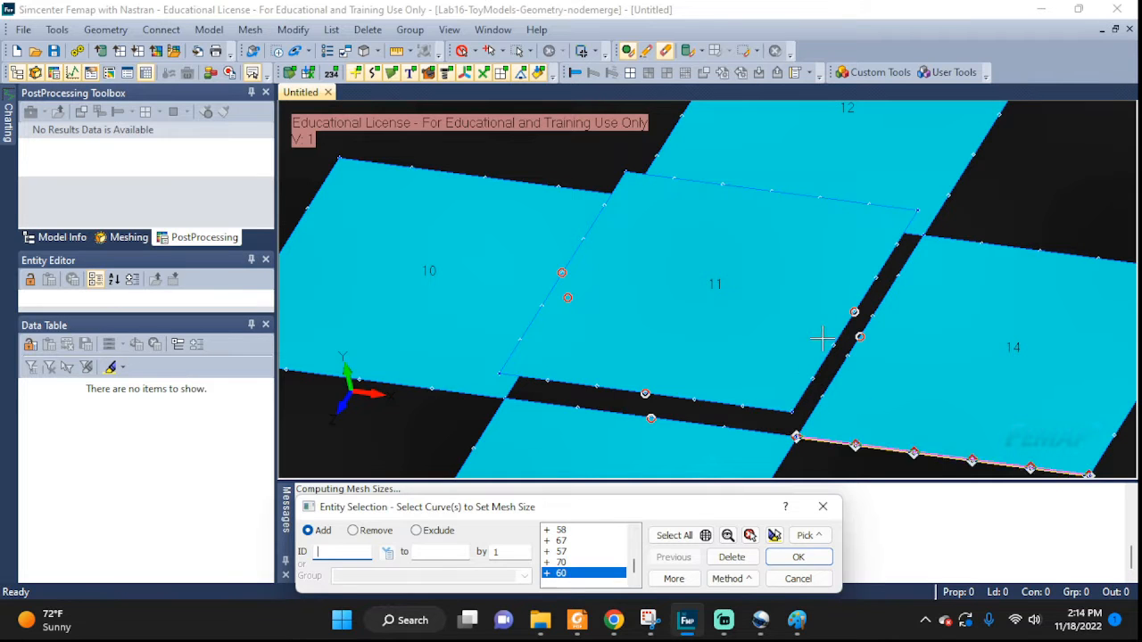
click(910, 237)
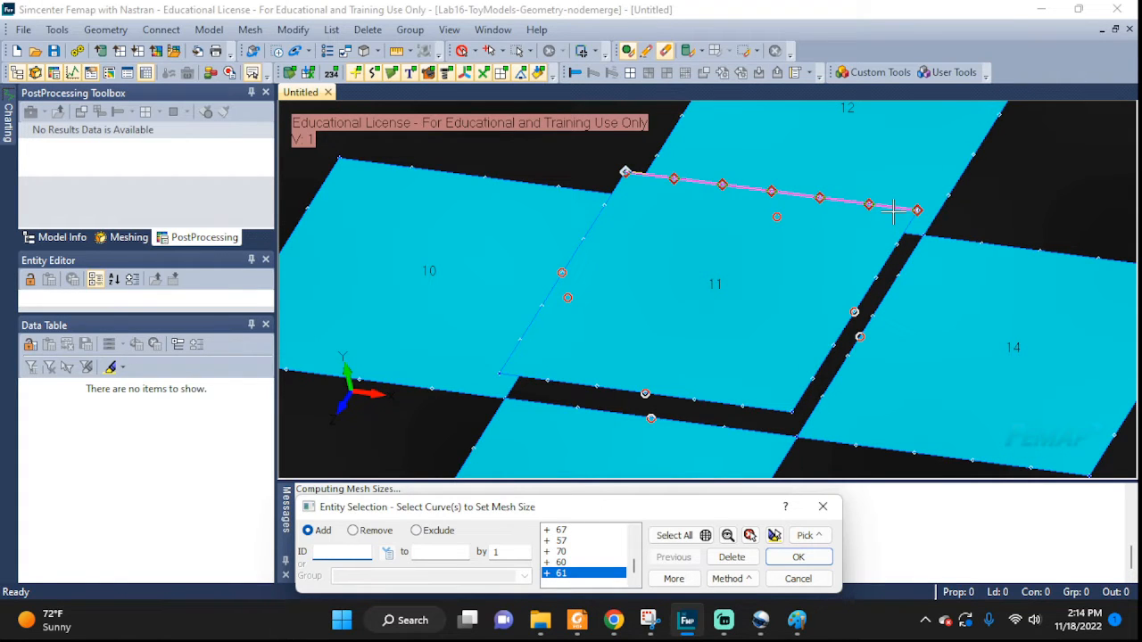
click(892, 210)
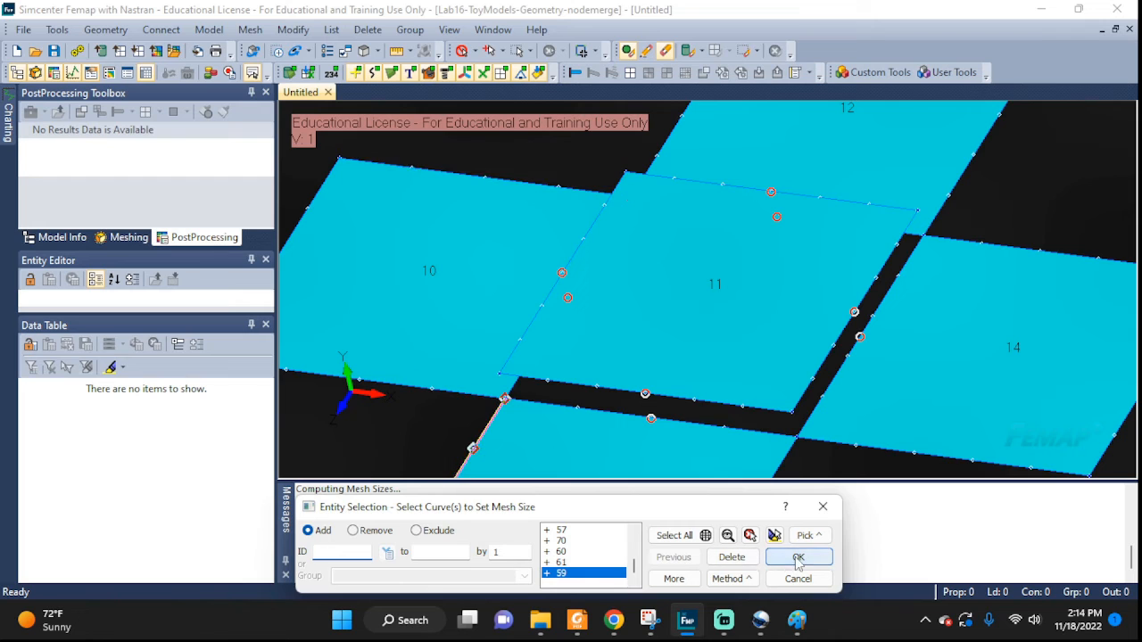
click(799, 558)
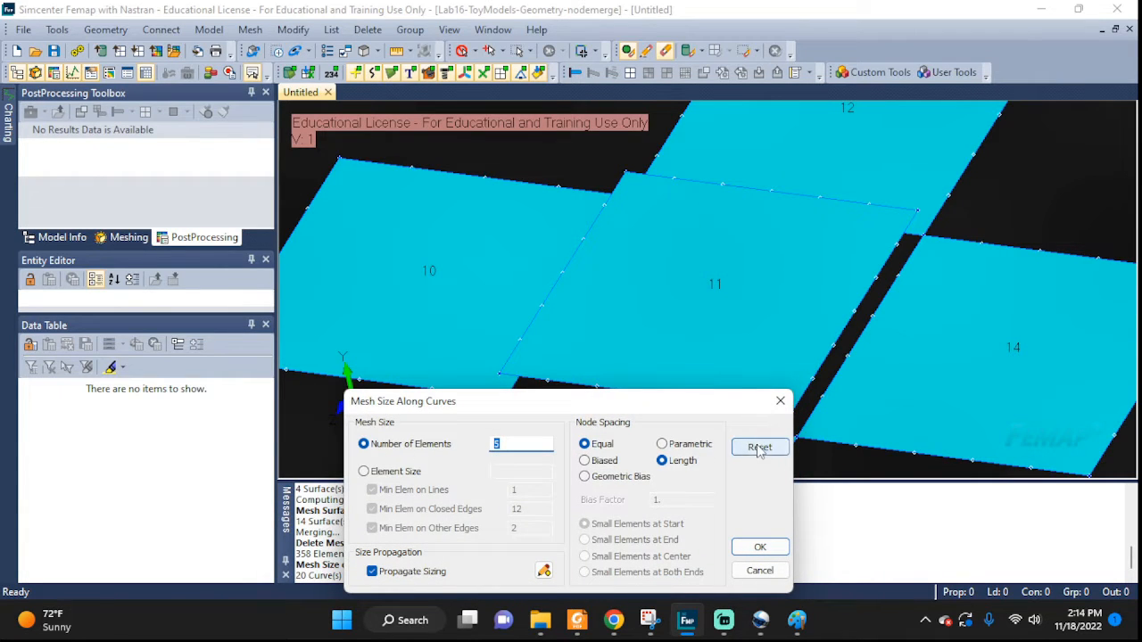
click(760, 547)
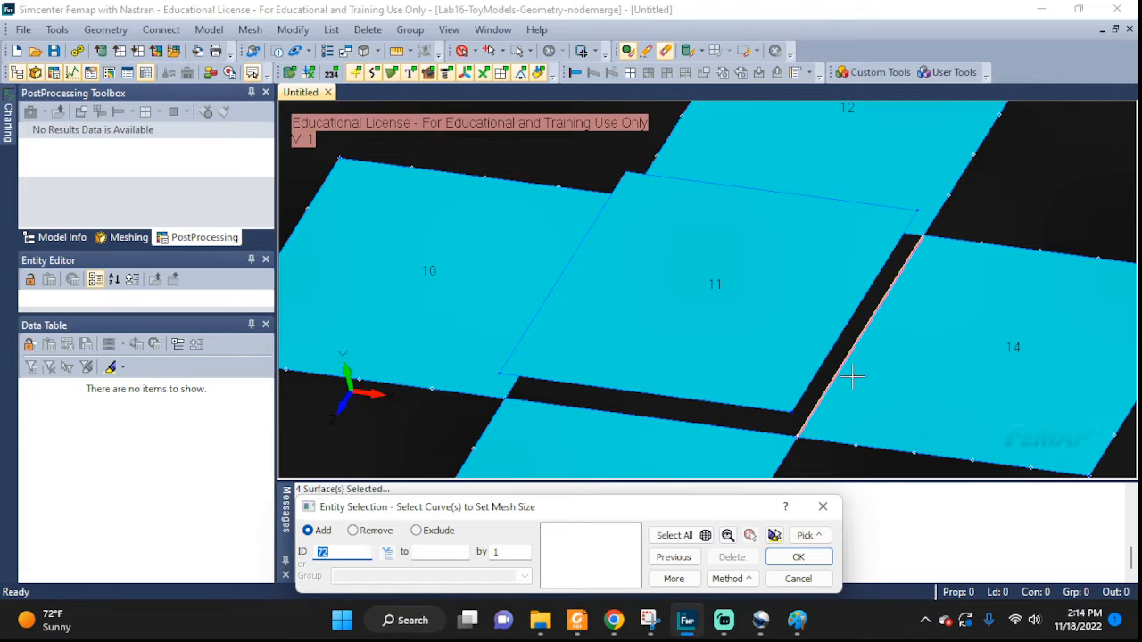
Check the curves around surface 11 and across the other surface groups for remaining mesh size markers, and end curve sizing
scroll(852, 439, up, 2)
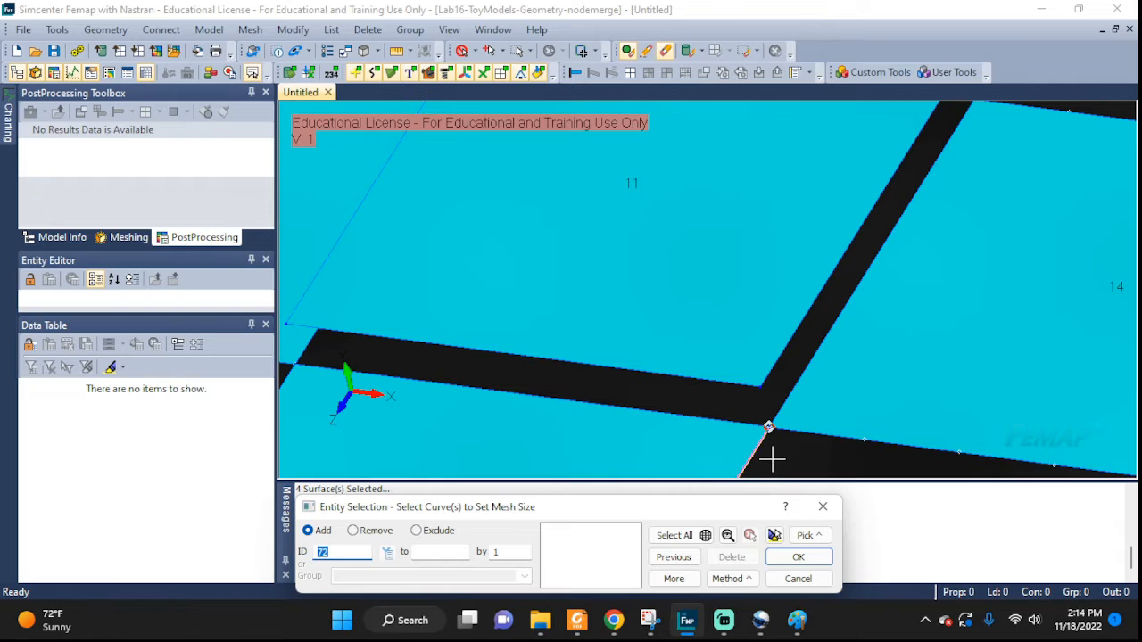
scroll(776, 451, down, 3)
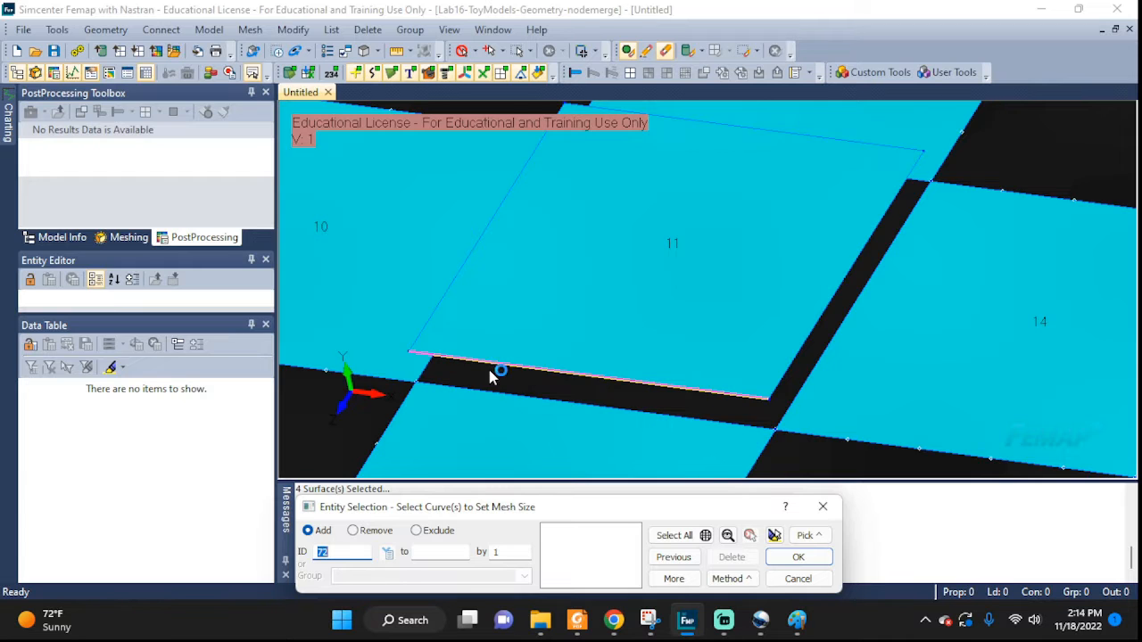
scroll(490, 376, down, 5)
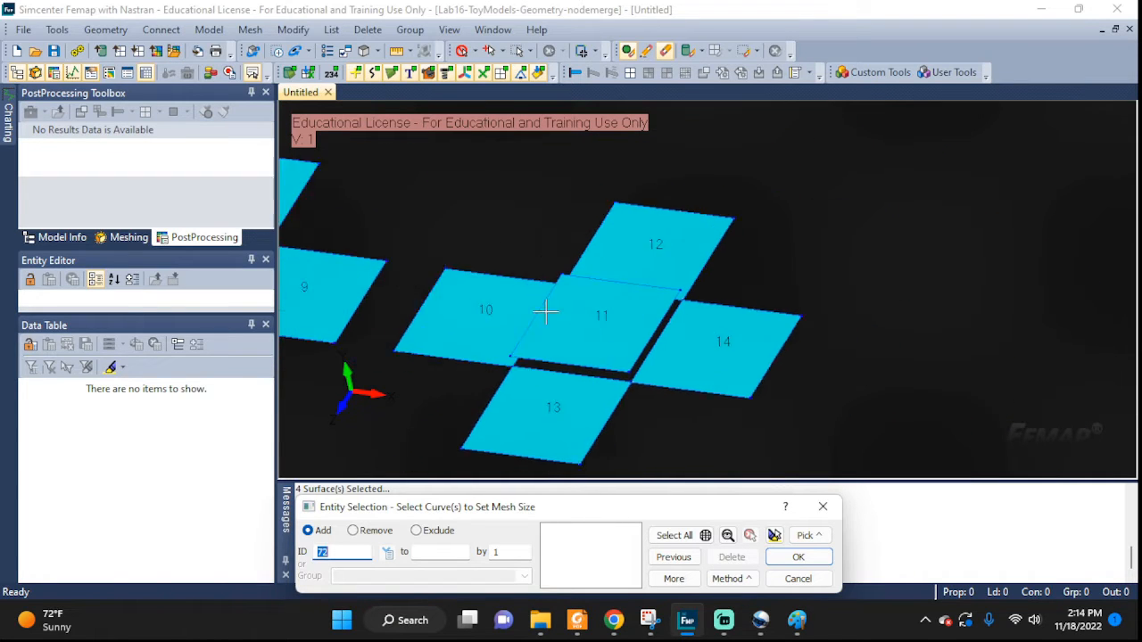
ctrl+middle_drag(545, 312, 901, 298)
scroll(524, 308, down, 2)
ctrl+middle_drag(495, 295, 849, 399)
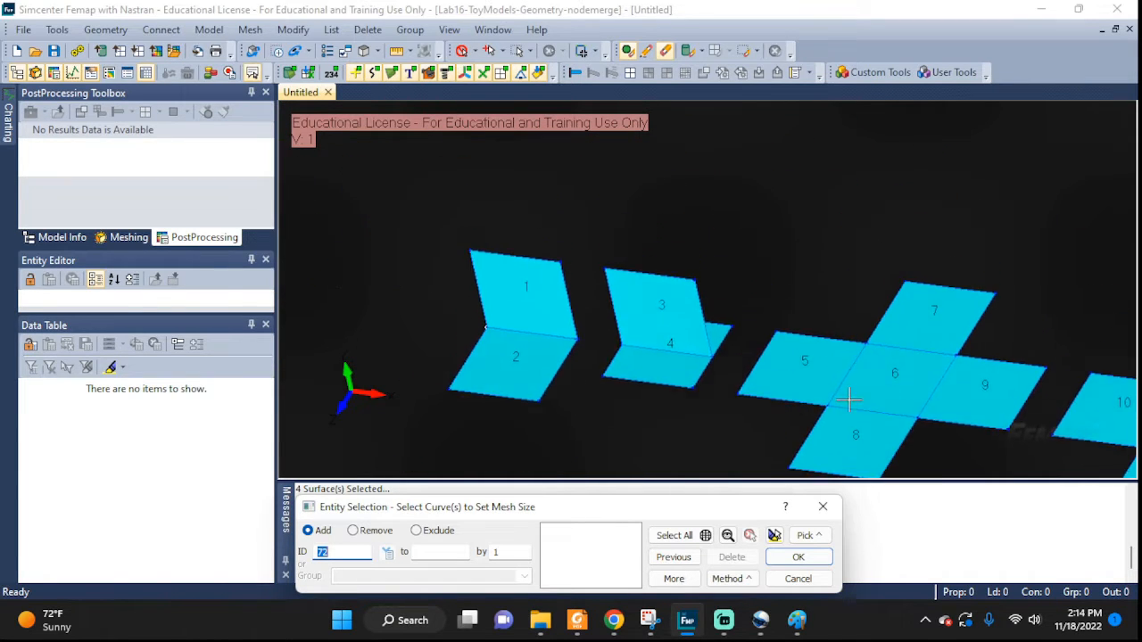
click(798, 578)
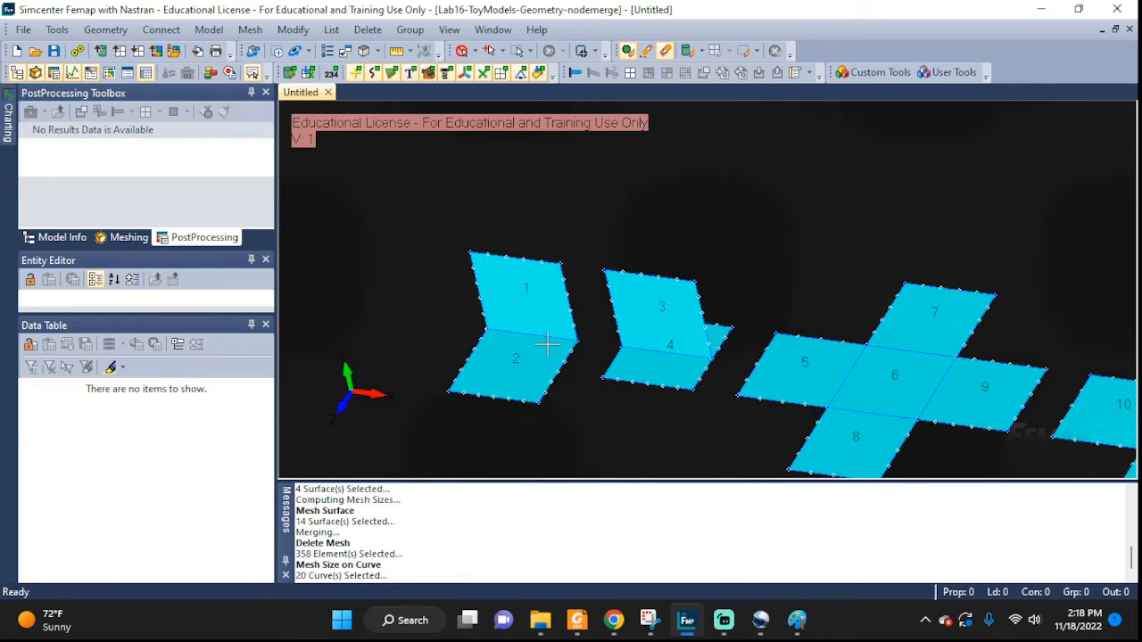
scroll(553, 351, down, 1)
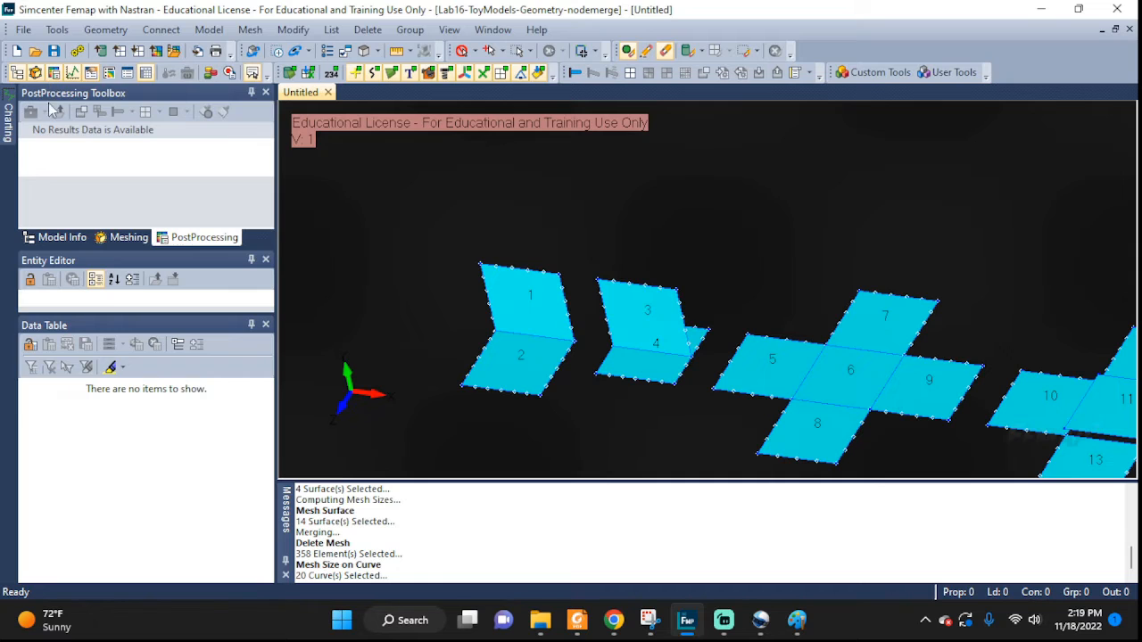
Show the Meshing Toolbox, turn on its Entity Locator for curves, and enlarge the pane to reveal the search methods
click(111, 243)
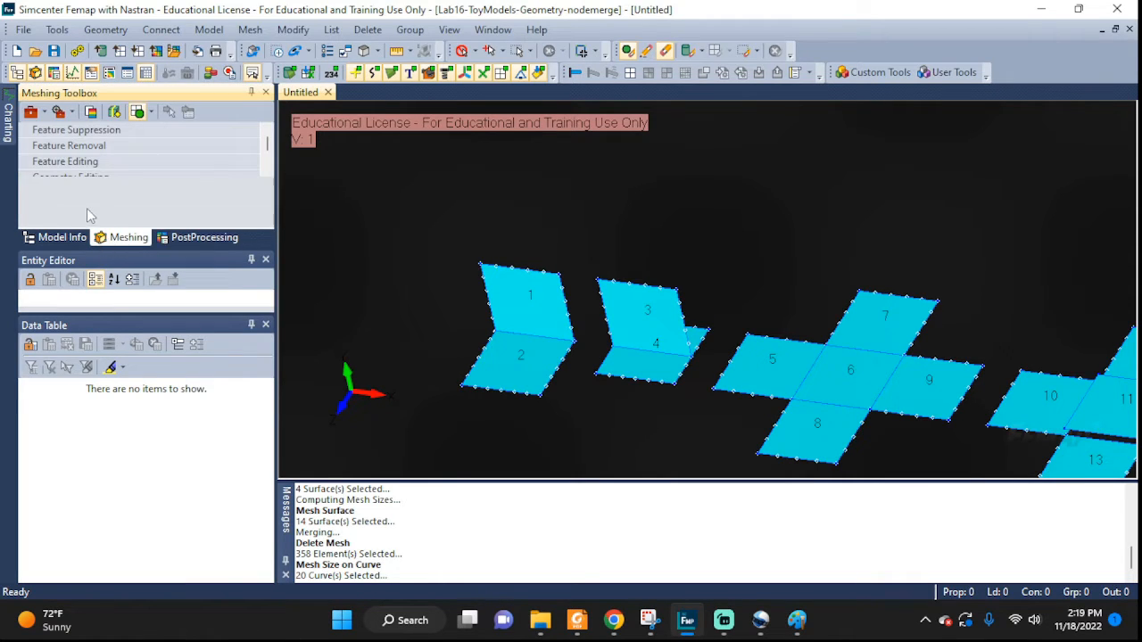
click(70, 116)
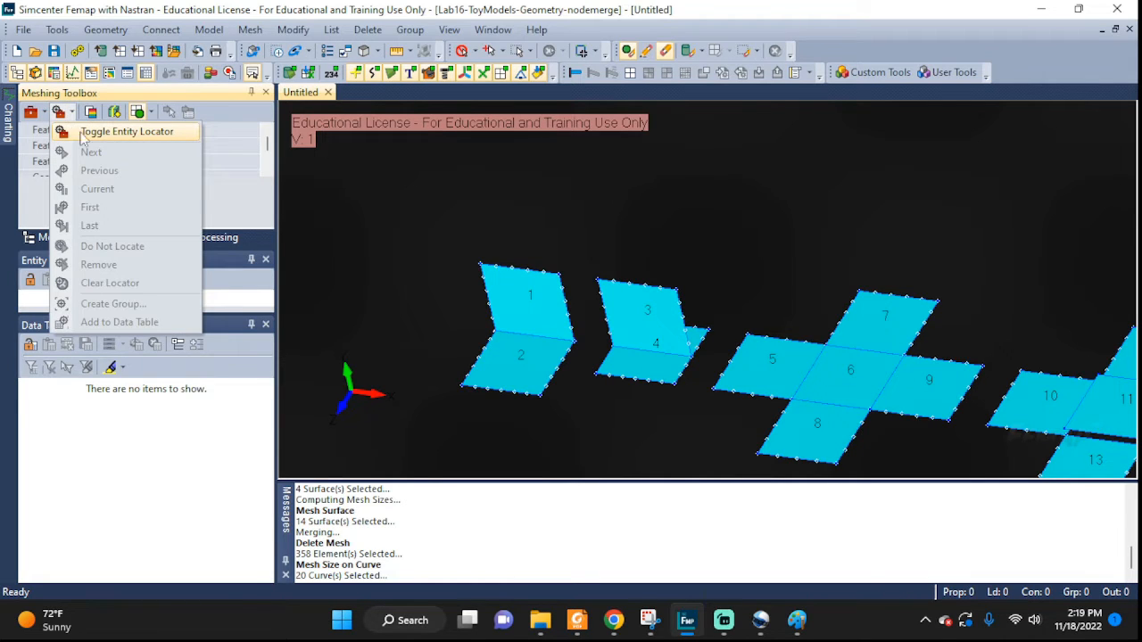
click(105, 134)
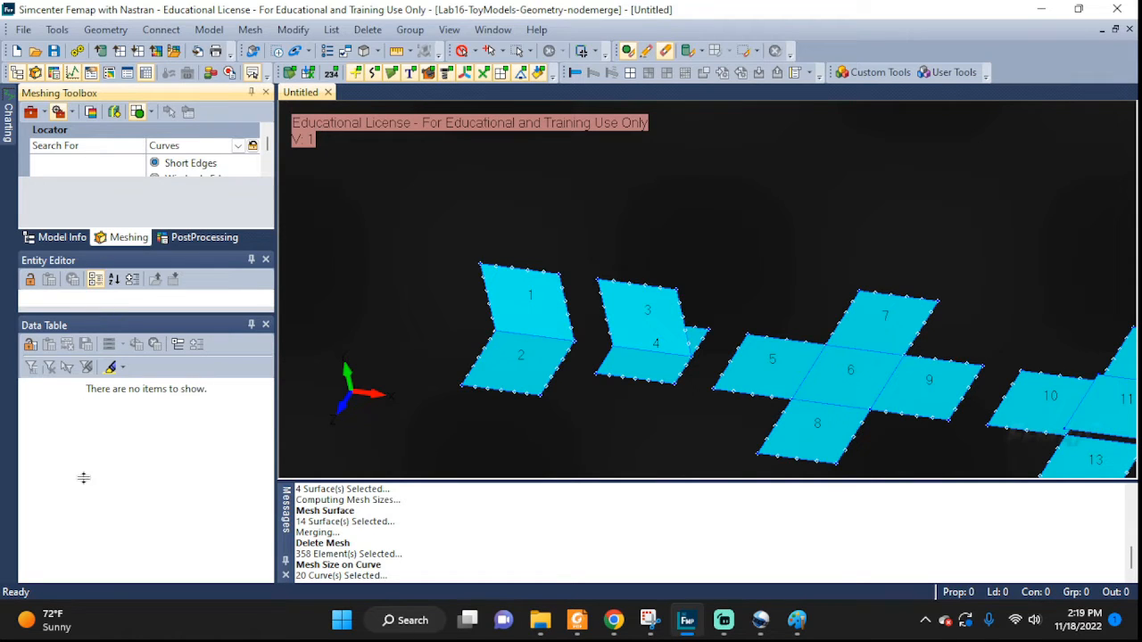
drag(84, 518, 84, 517)
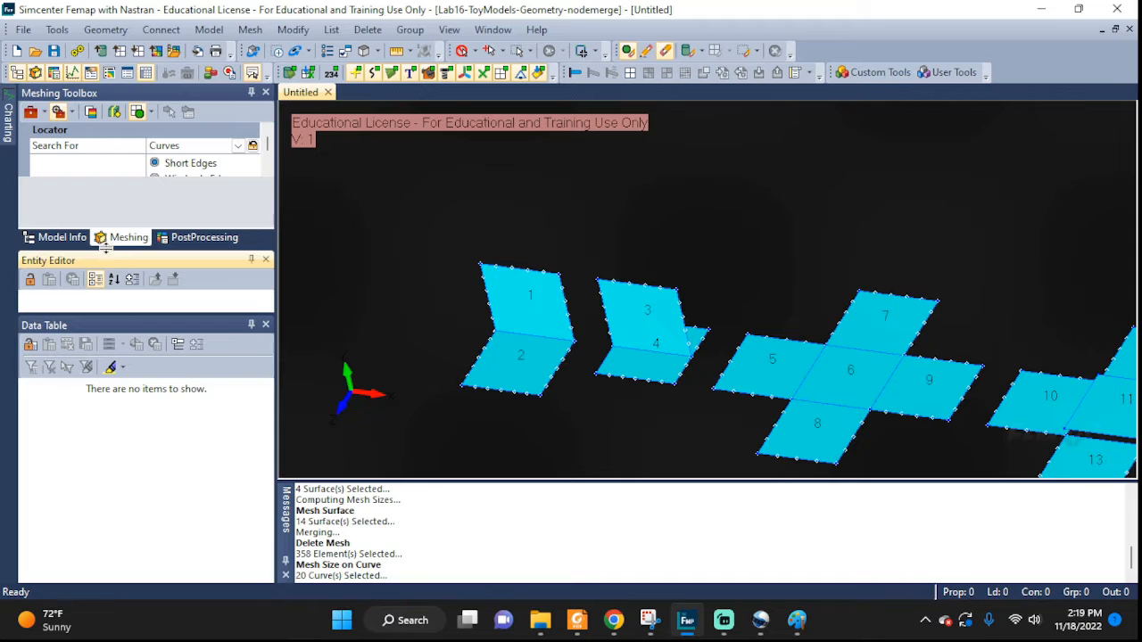
drag(105, 250, 105, 295)
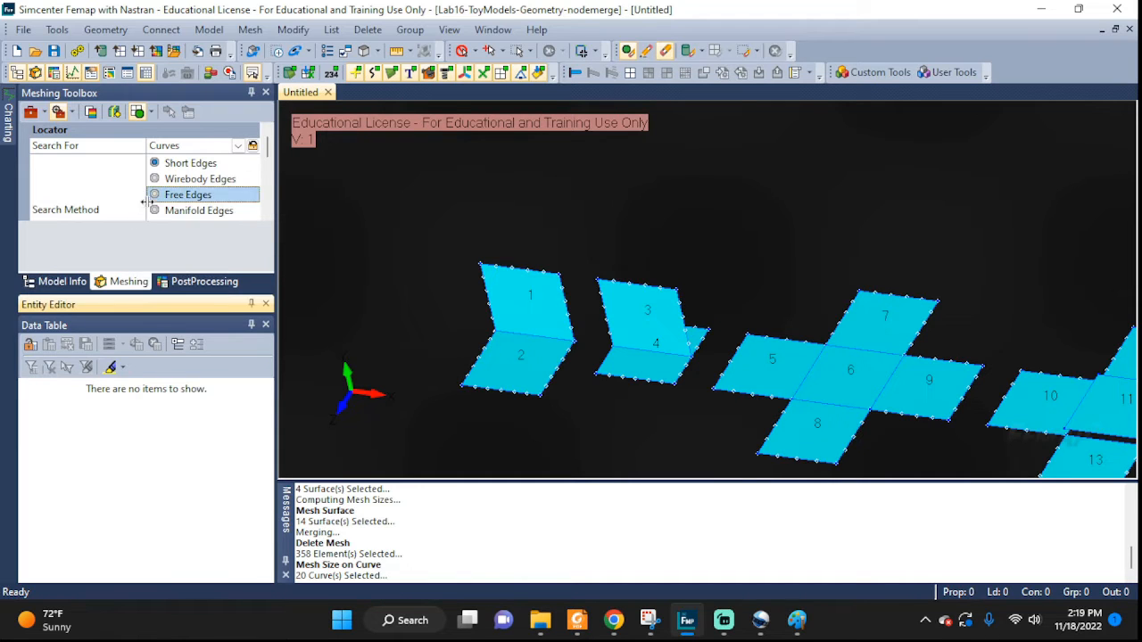
Locate the curves by Free Edges, examine the highlighted edges across all surface groups, and regenerate the display
click(162, 198)
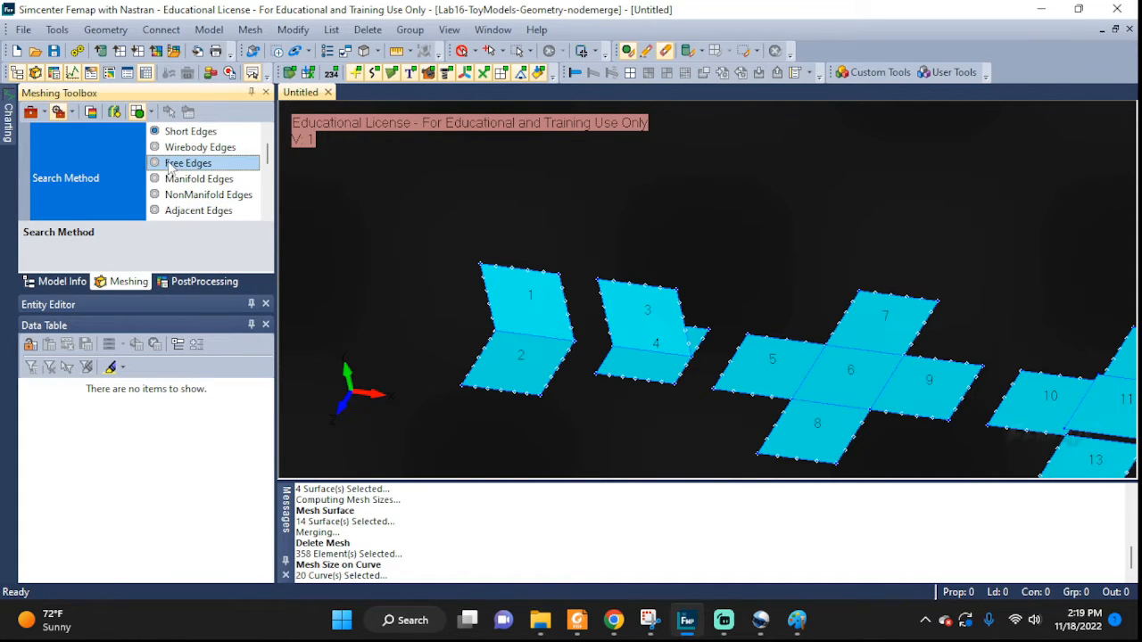
click(155, 164)
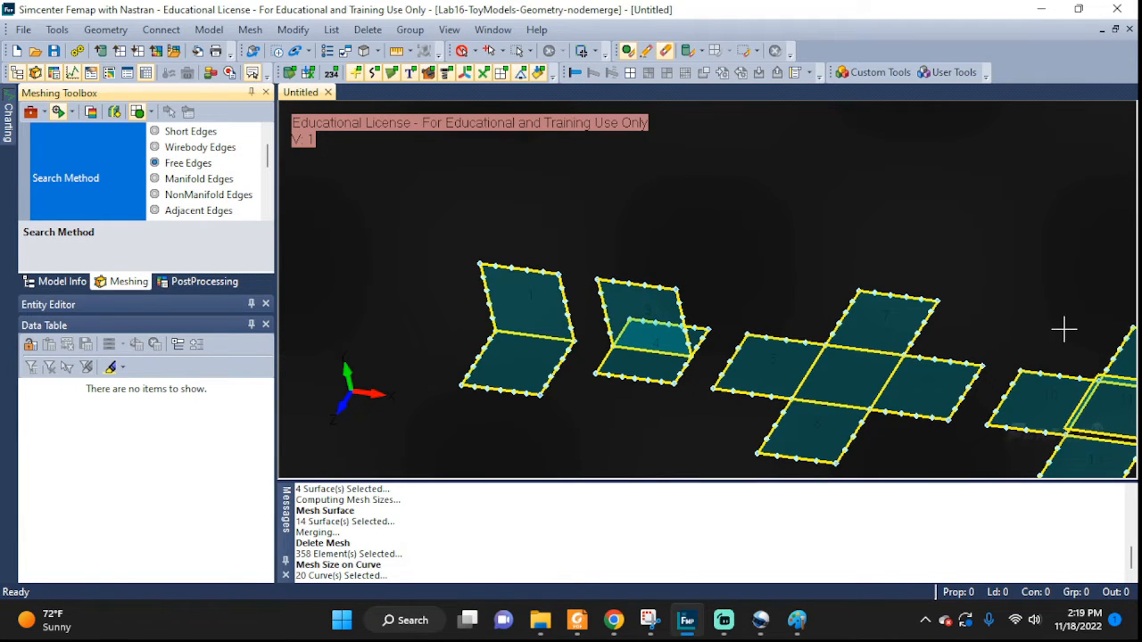
ctrl+middle_drag(1064, 329, 920, 258)
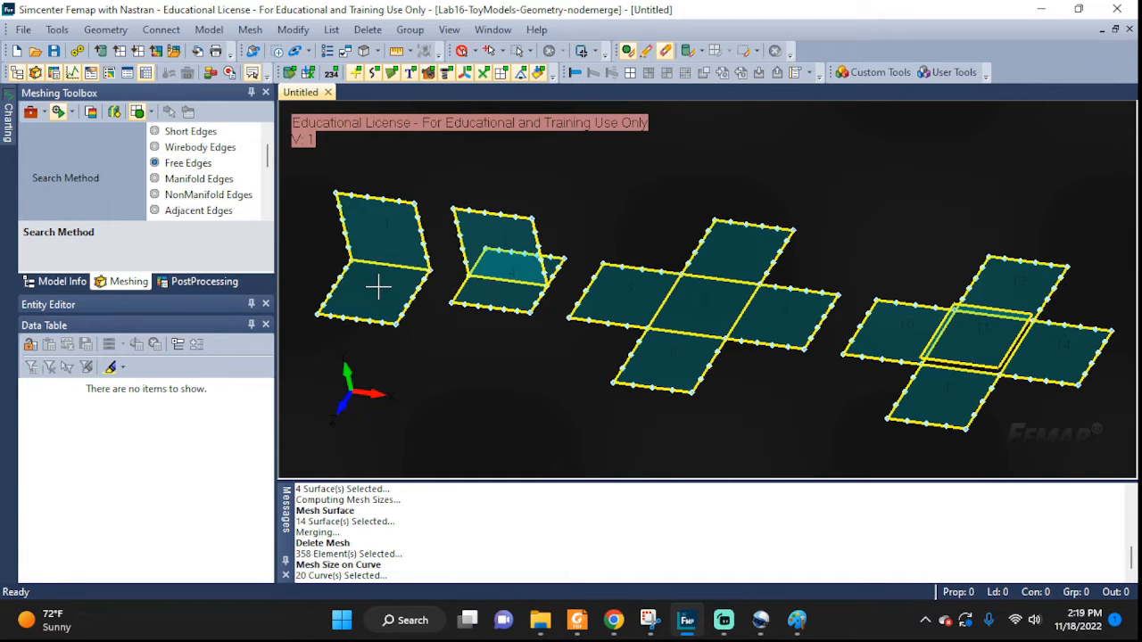
key(ctrl+g)
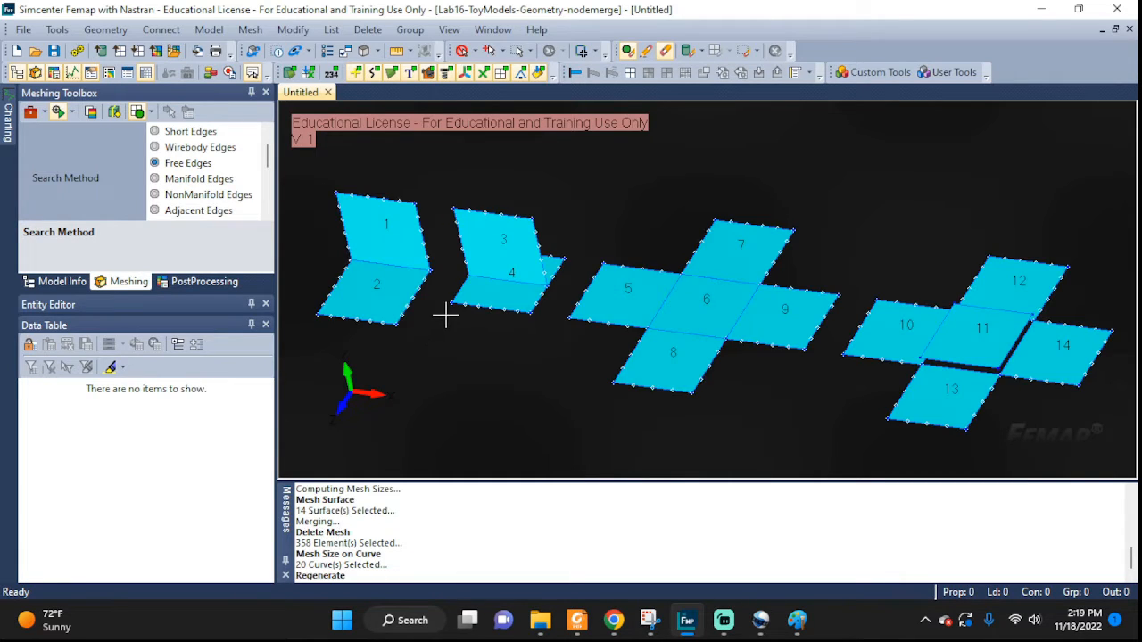
scroll(445, 314, up, 8)
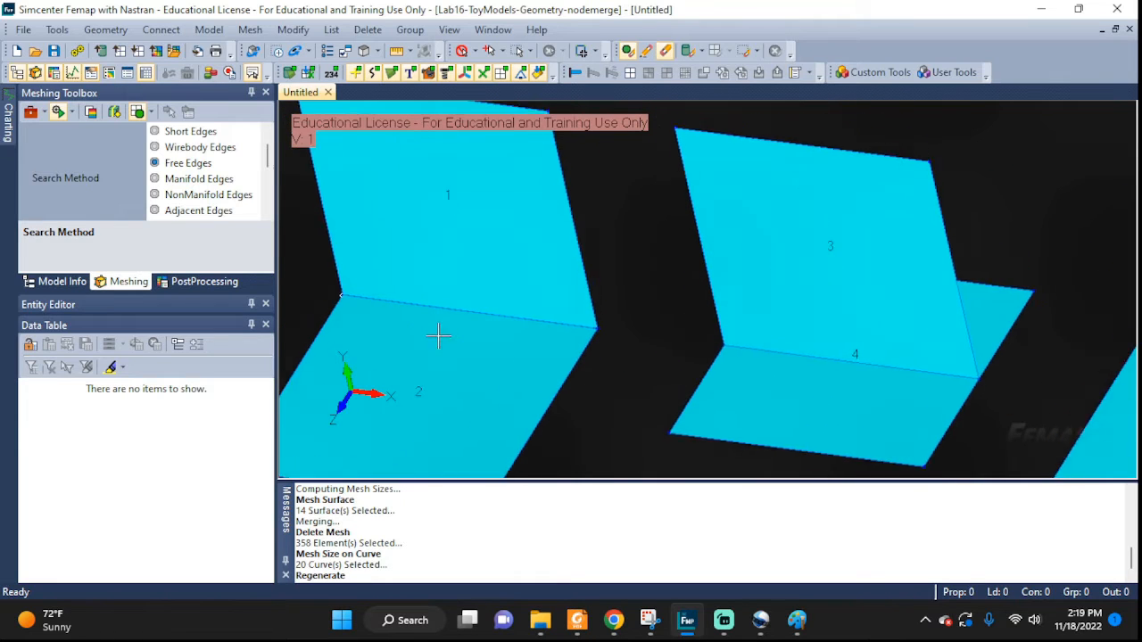
middle_drag(438, 335, 493, 334)
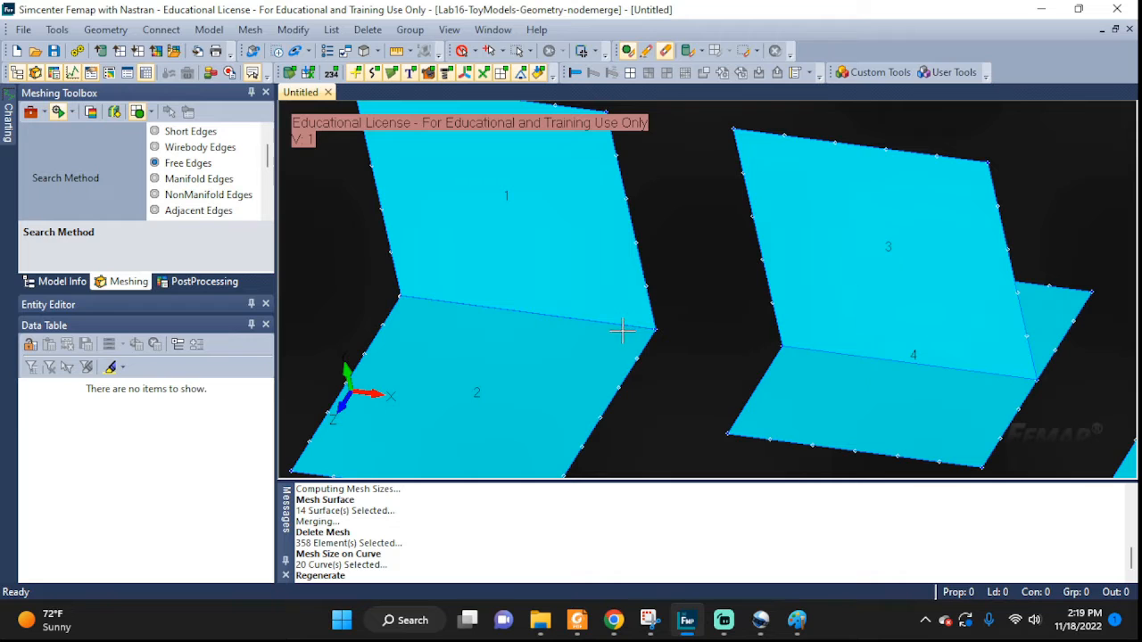
click(245, 32)
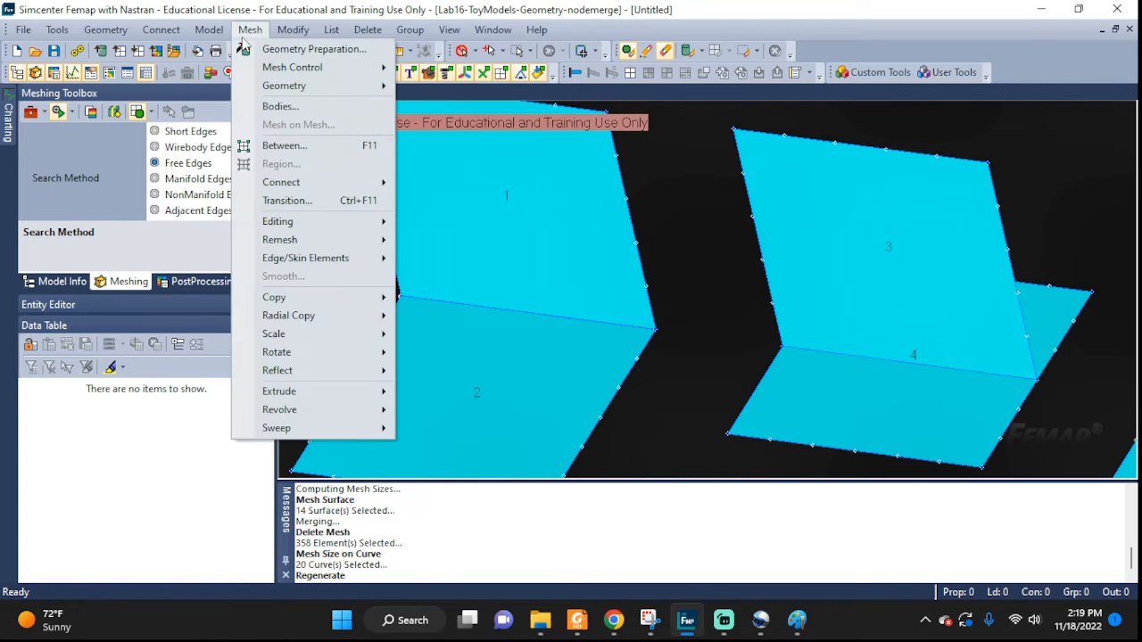
mouse_move(386, 77)
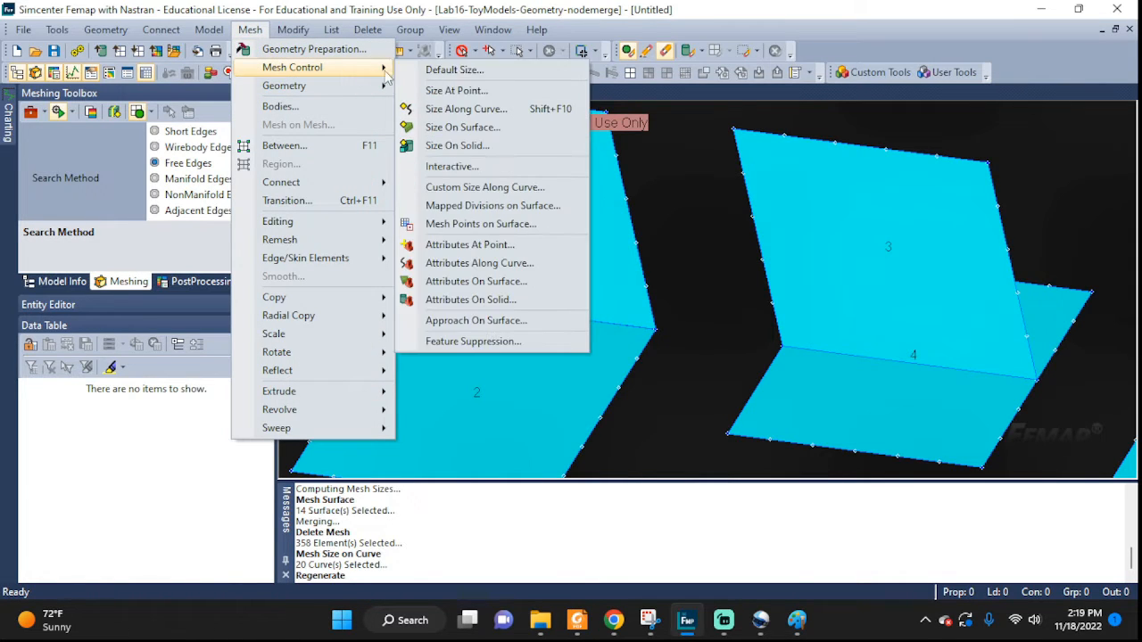
click(489, 112)
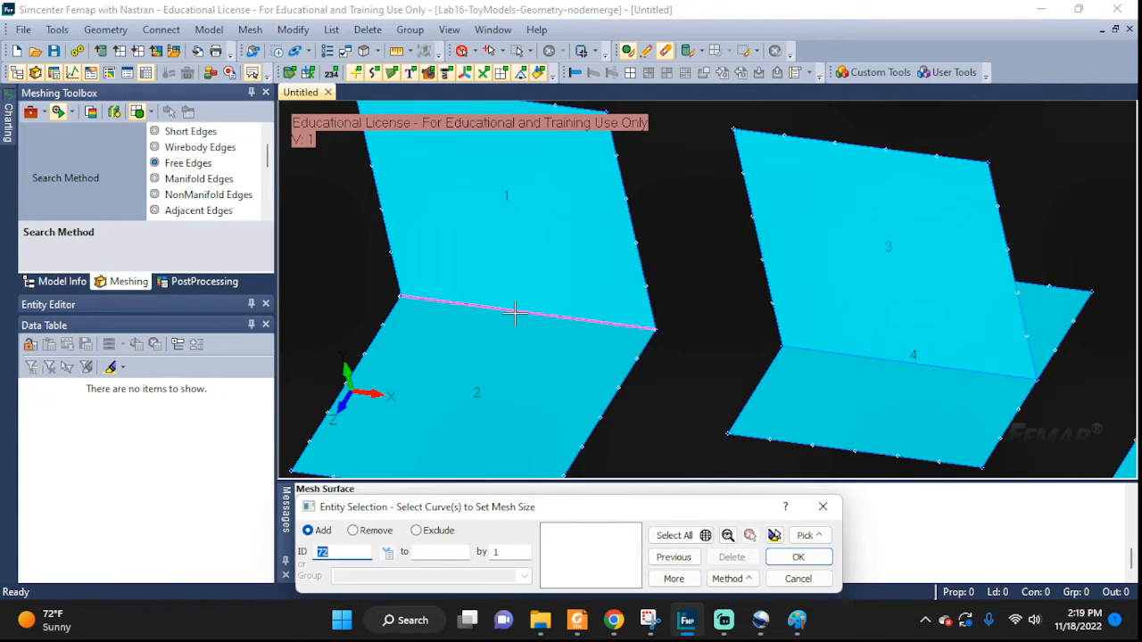
click(514, 312)
click(513, 311)
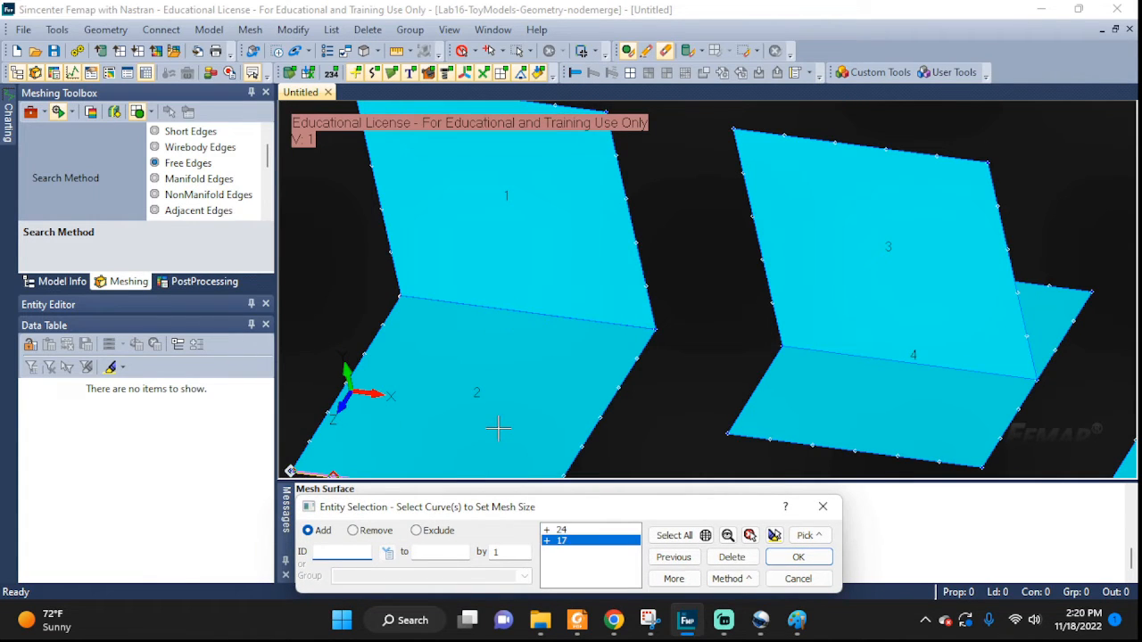
scroll(910, 388, down, 3)
scroll(1007, 377, up, 5)
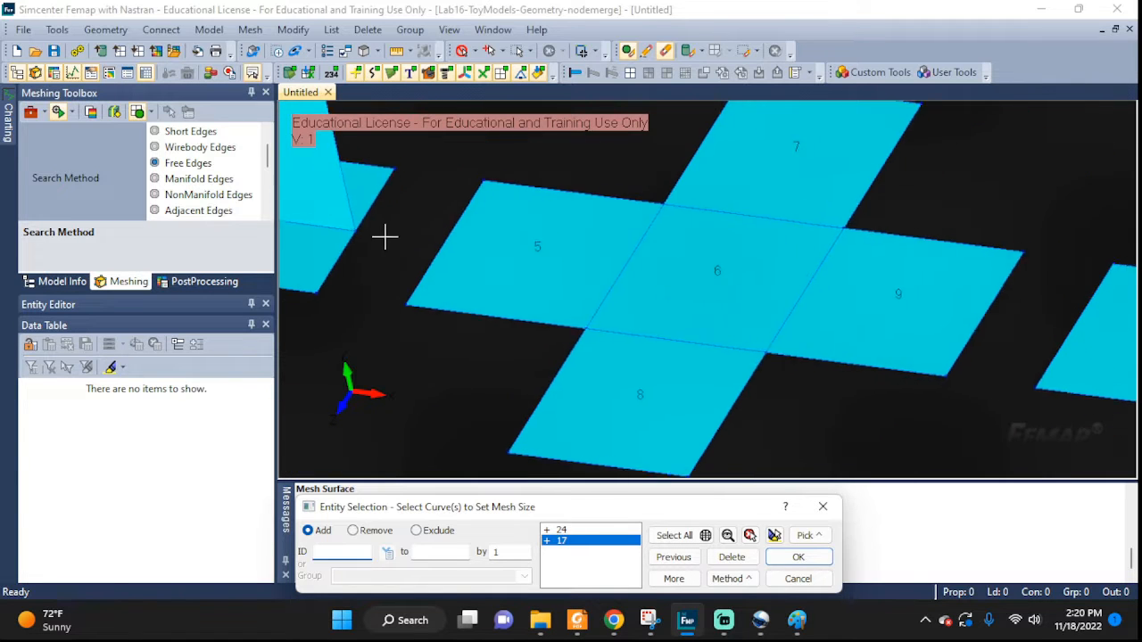
middle_drag(386, 236, 356, 276)
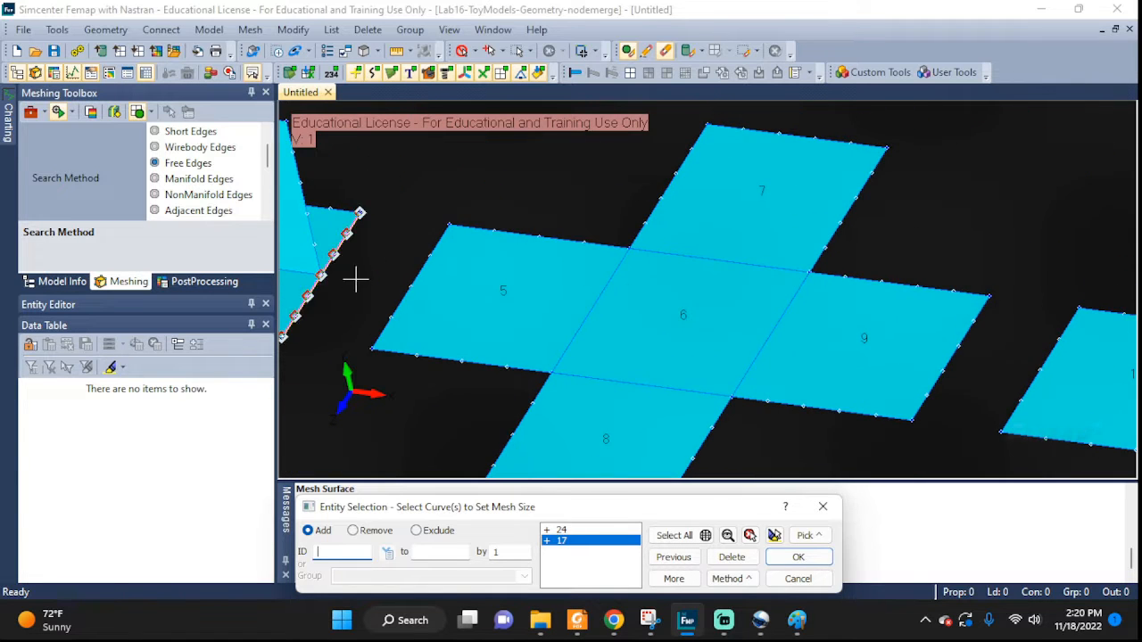
click(580, 327)
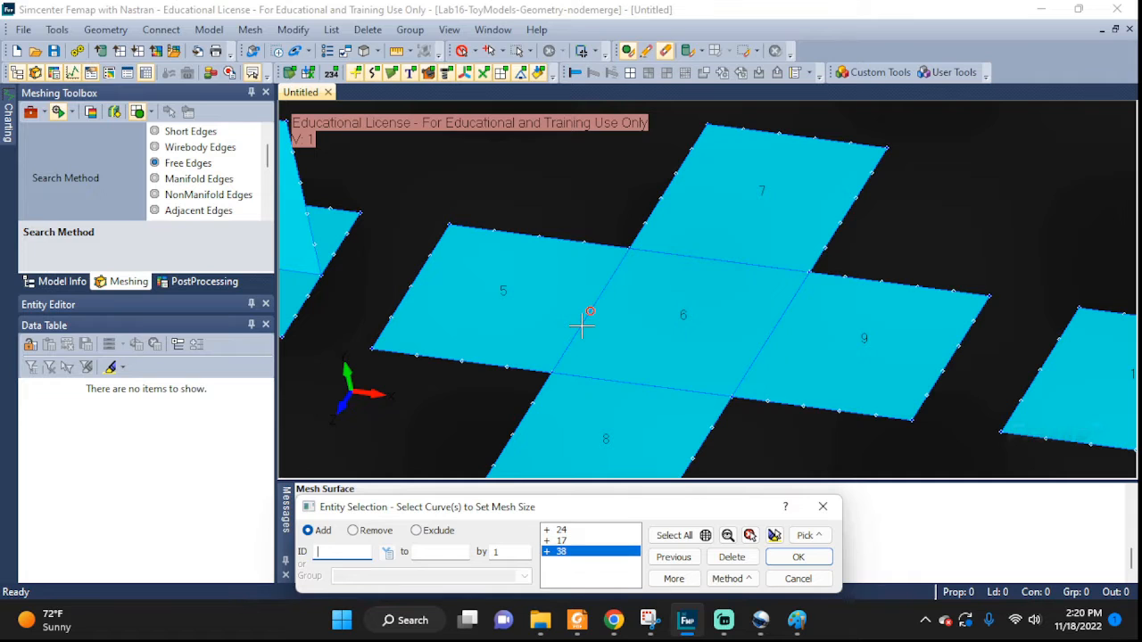
click(586, 324)
click(737, 261)
key(Return)
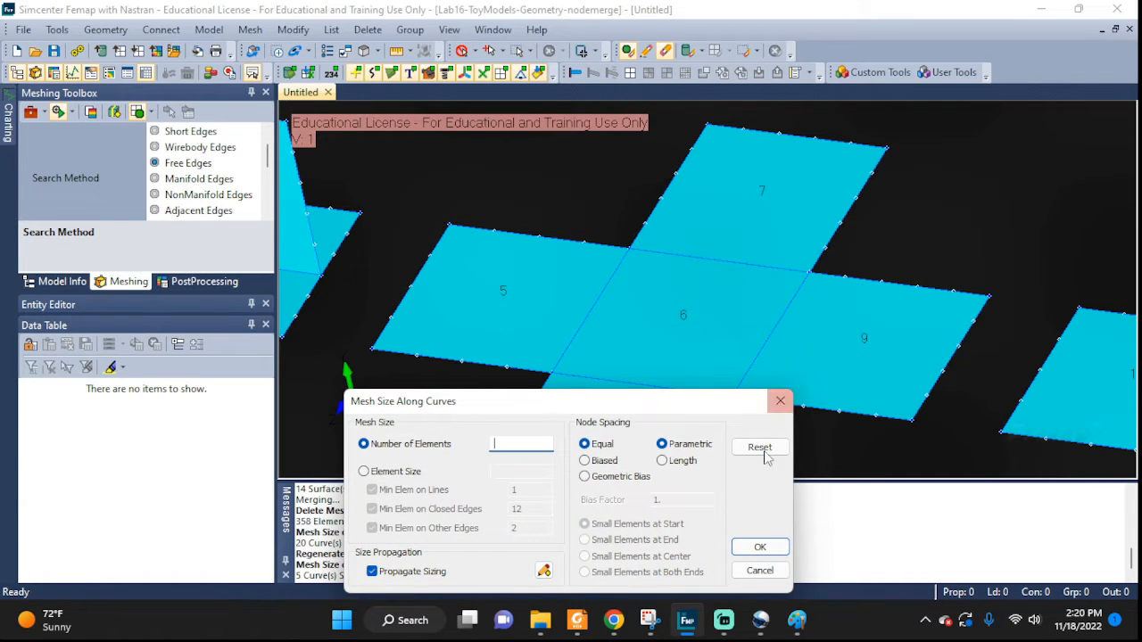
click(759, 570)
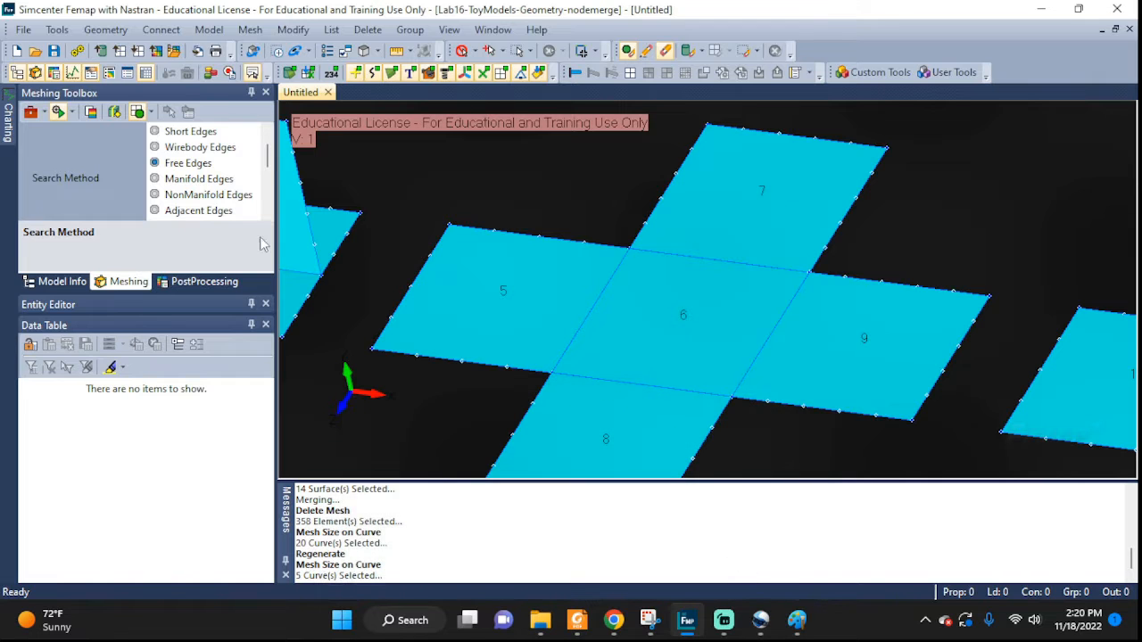
Start sizing along curves and select both coincident curves between surfaces 1 and 2 and between surfaces 5 and 6
scroll(460, 377, down, 4)
ctrl+middle_drag(425, 302, 775, 318)
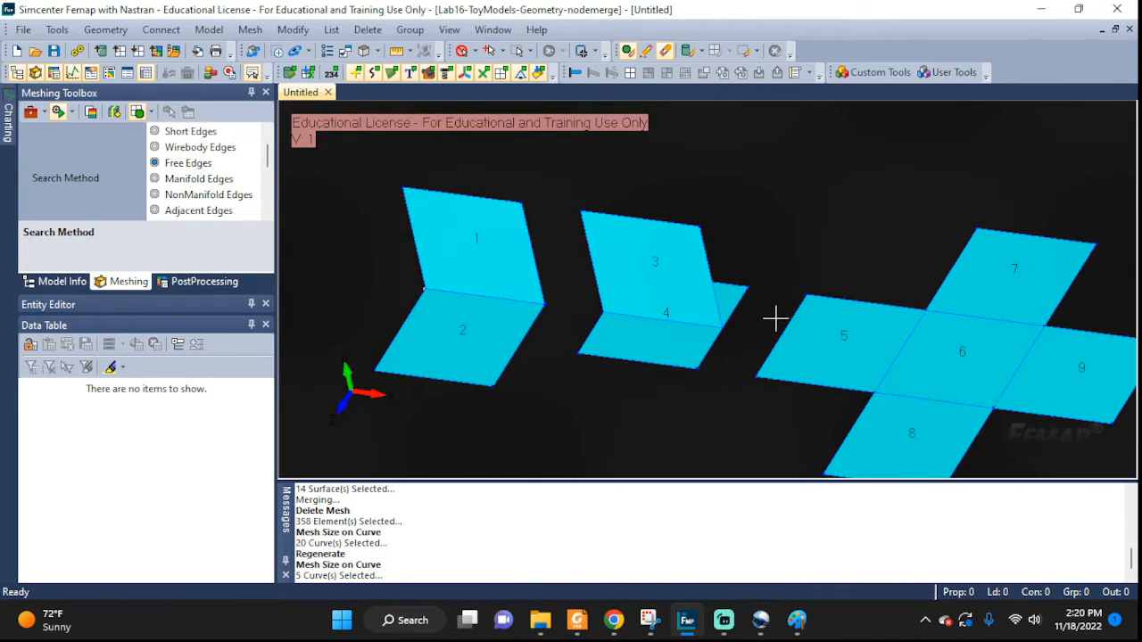
click(250, 30)
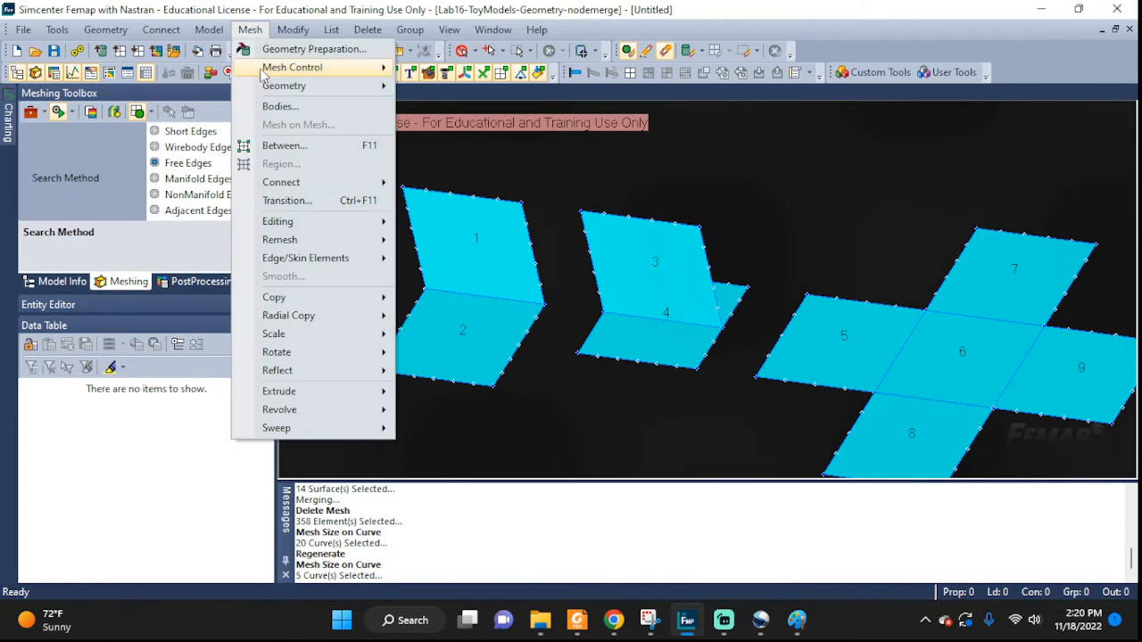
mouse_move(260, 72)
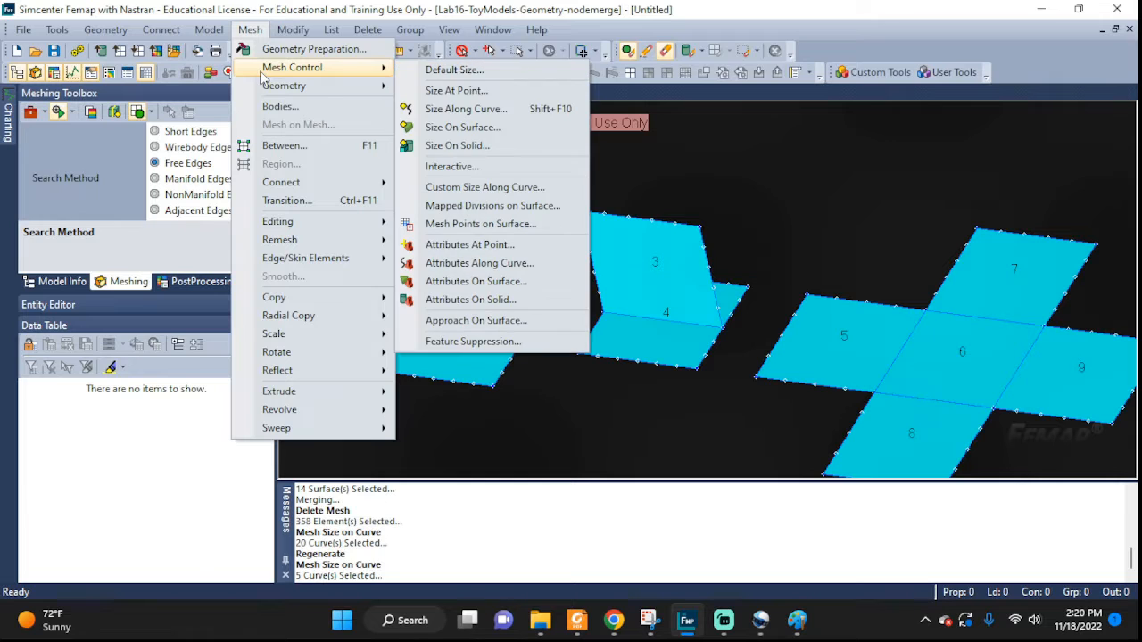
click(456, 109)
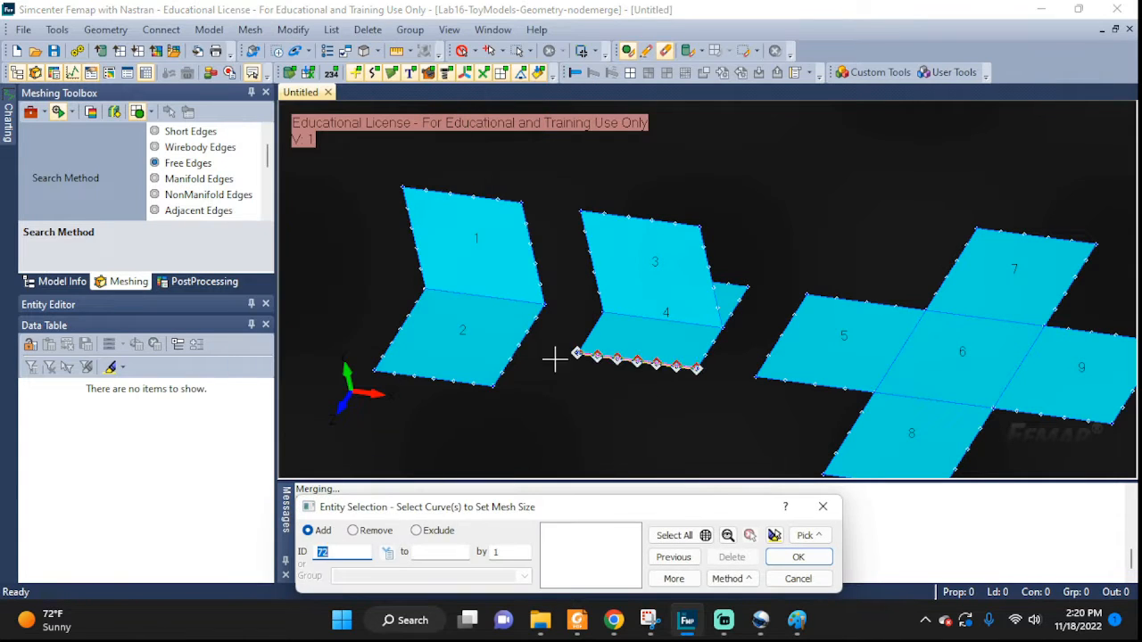
click(508, 298)
click(509, 298)
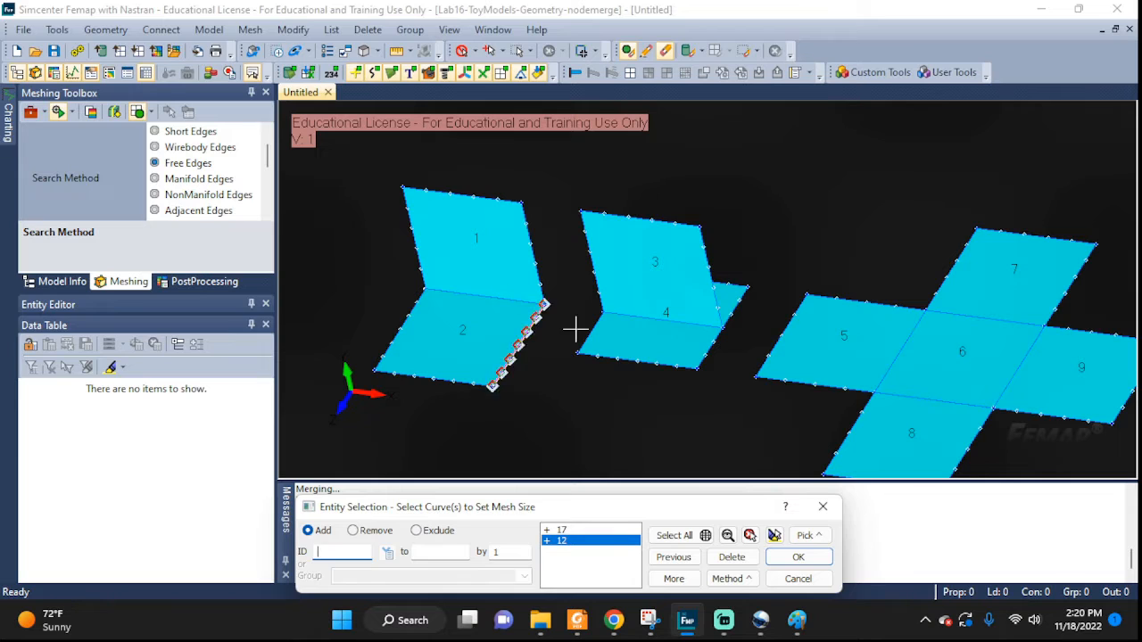
click(899, 355)
click(899, 355)
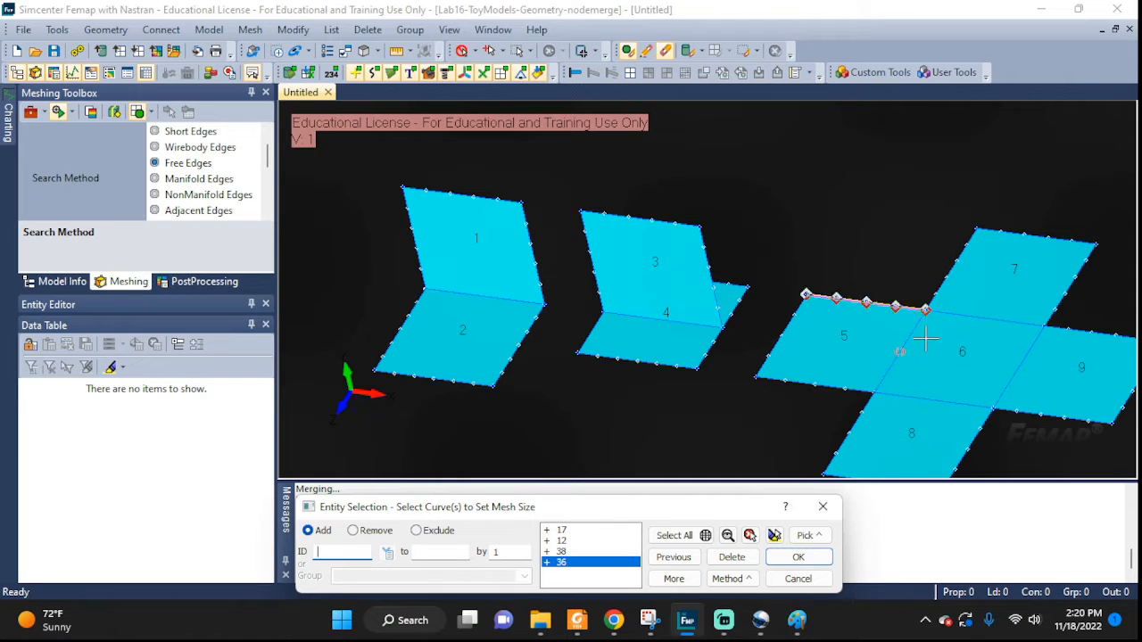
Add both coincident curves on the borders of surface 6 with surfaces 7, 9 and 8 to the selection
click(963, 316)
click(965, 314)
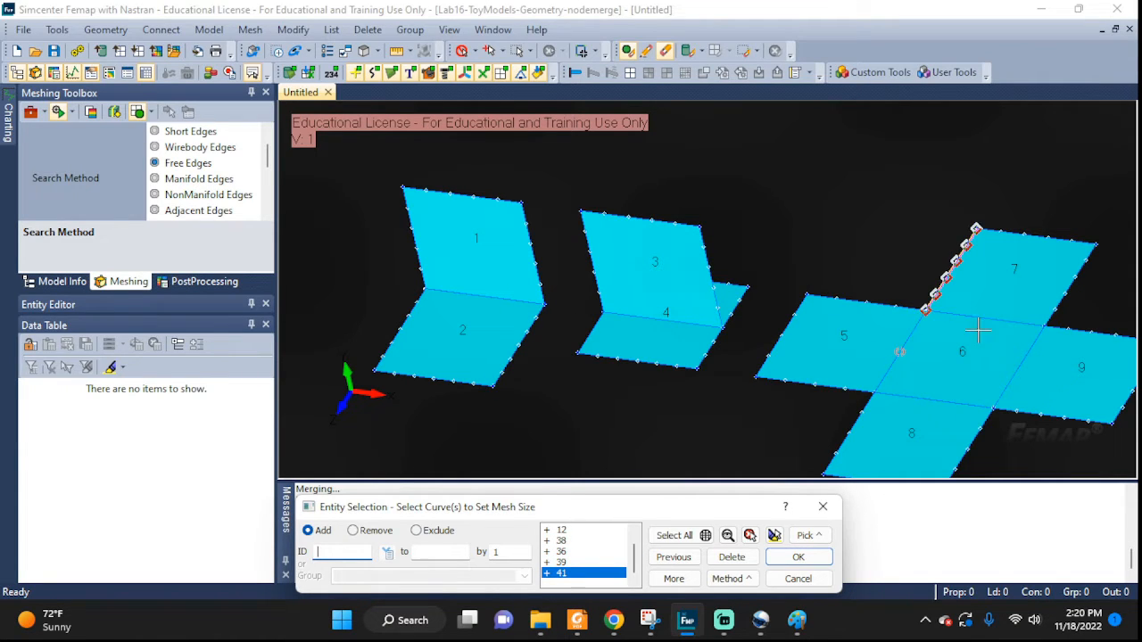
click(1019, 364)
click(1021, 368)
click(944, 401)
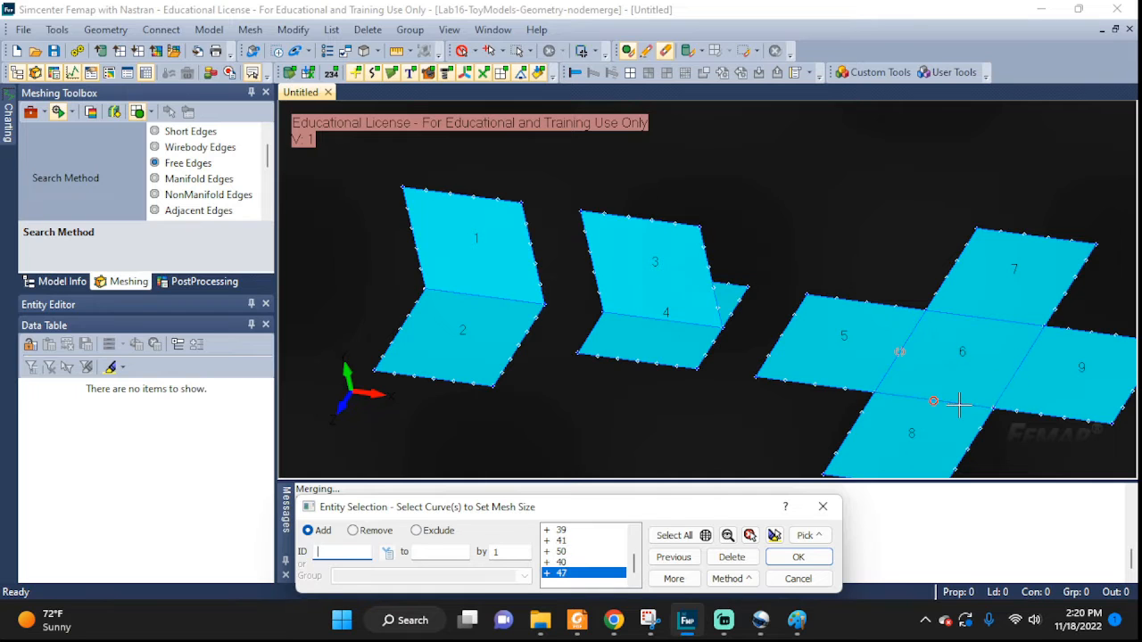
click(951, 406)
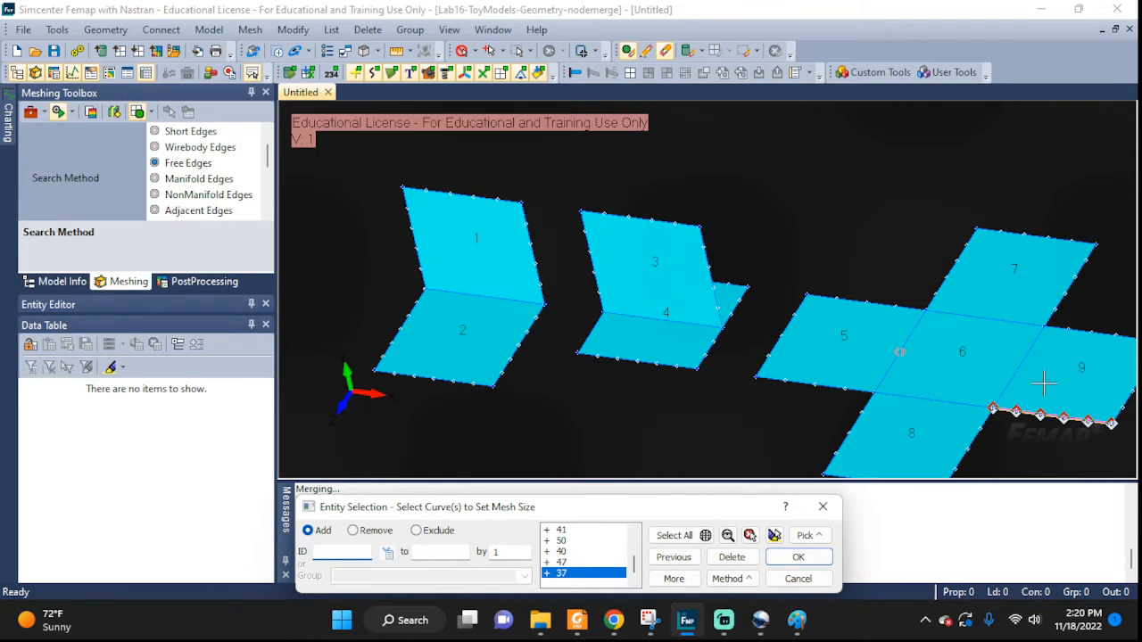
Add the facing edges between surfaces 10 and 11 and between surfaces 11 and 13 to the selection
ctrl+middle_drag(1042, 382, 497, 293)
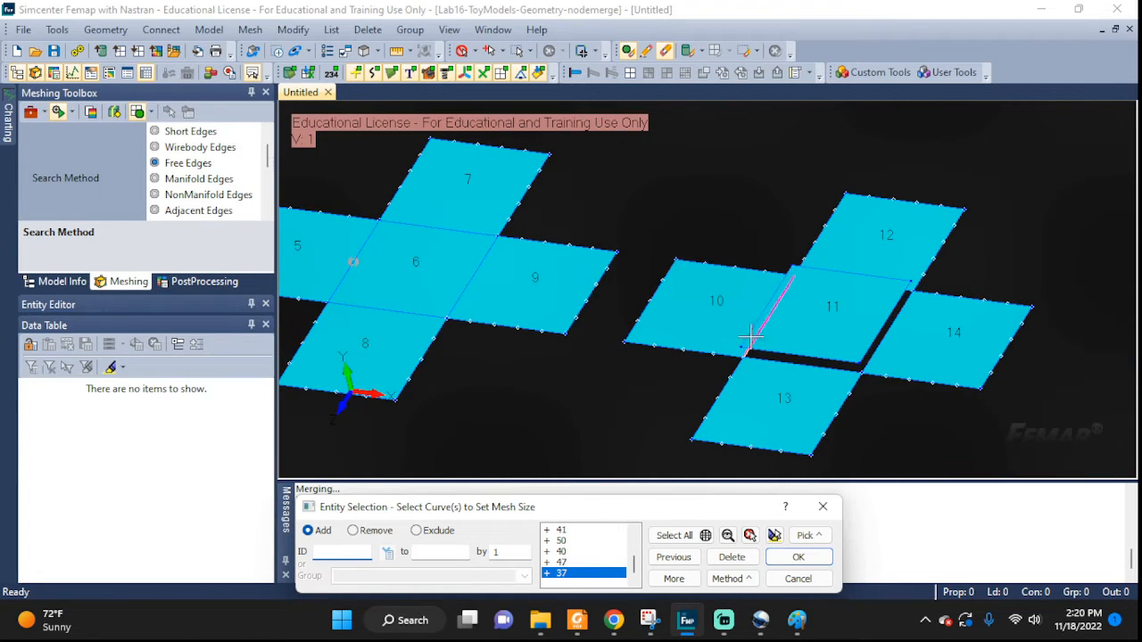
scroll(773, 308, up, 3)
click(713, 386)
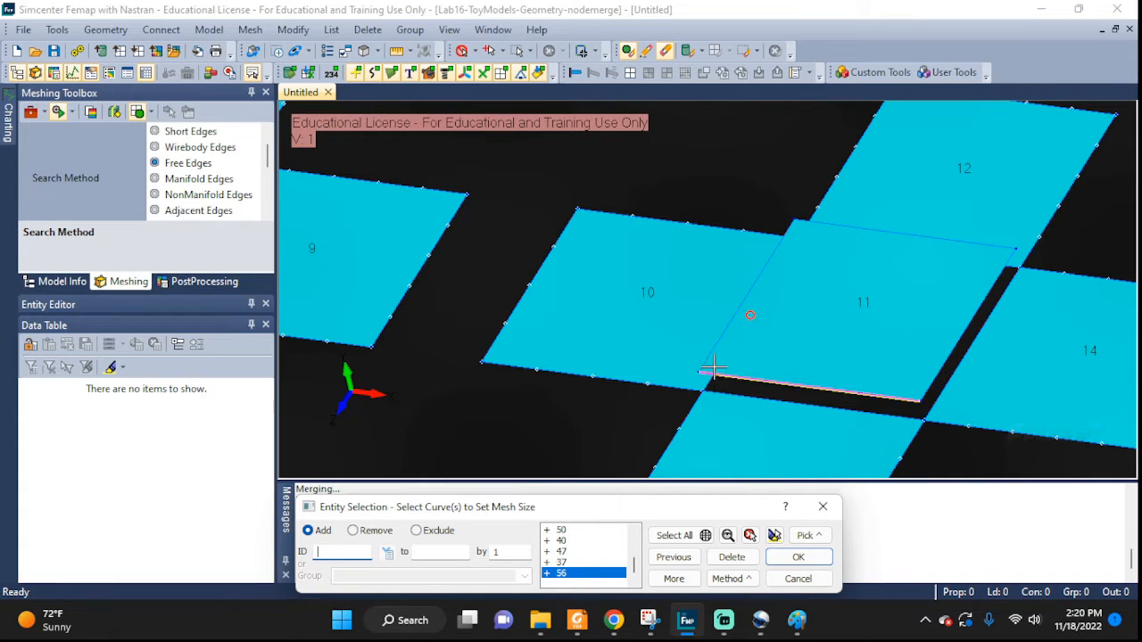
click(714, 355)
click(743, 389)
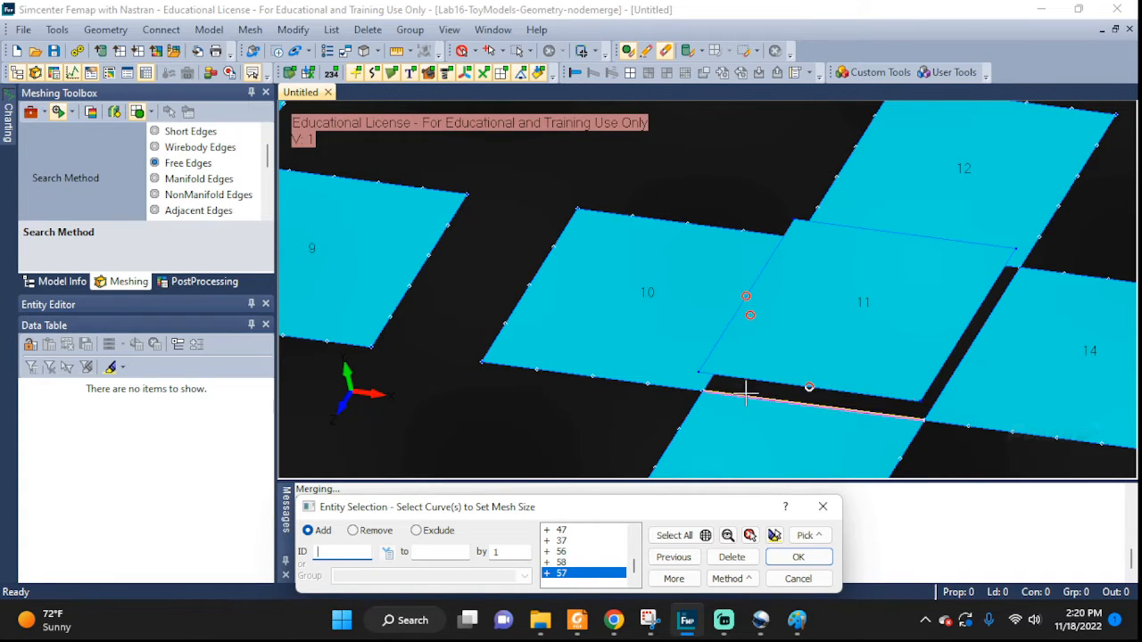
click(745, 390)
Add the facing edges of surface 11 with surfaces 14 and 12 to the selection
click(941, 375)
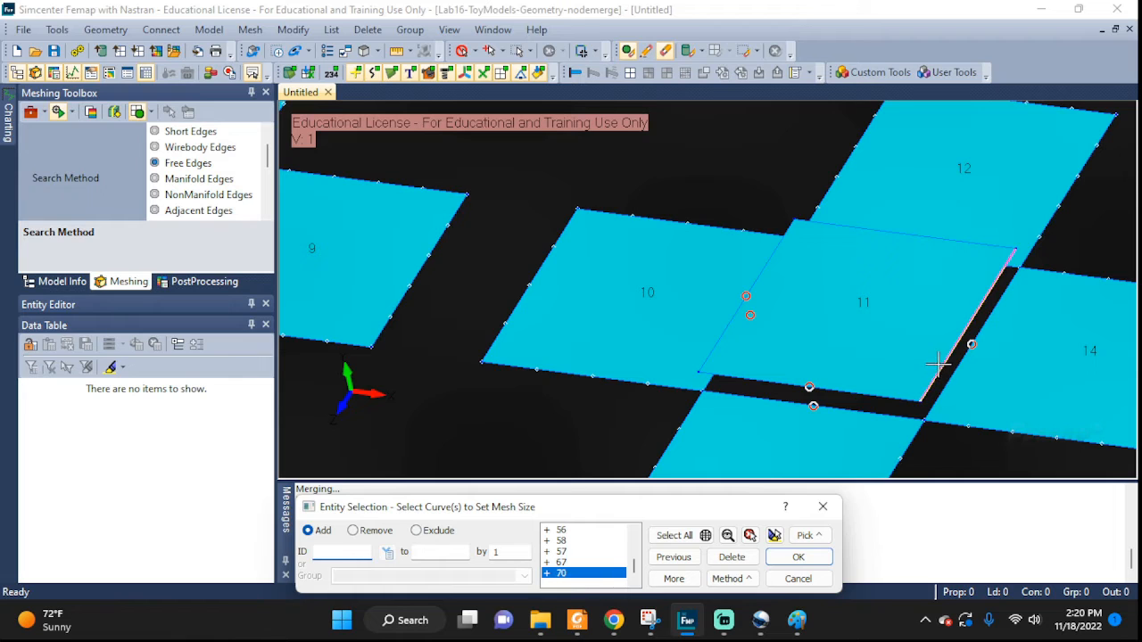
click(943, 370)
click(983, 258)
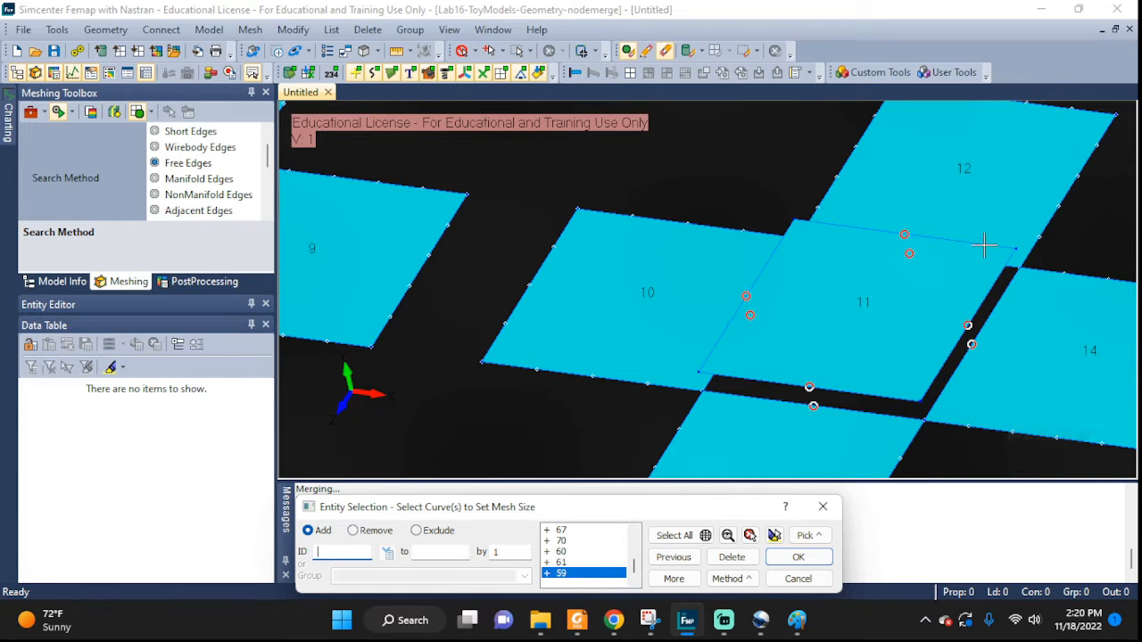
click(689, 412)
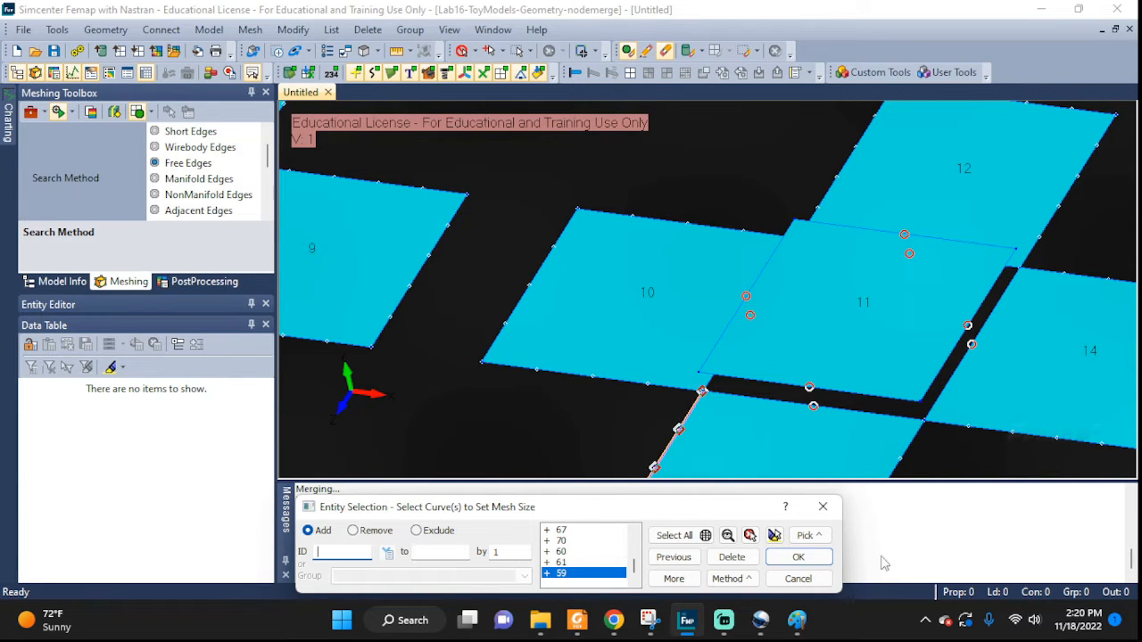
Set the mesh size on the selected curves to 6 elements with equal node spacing and finish curve sizing
click(796, 557)
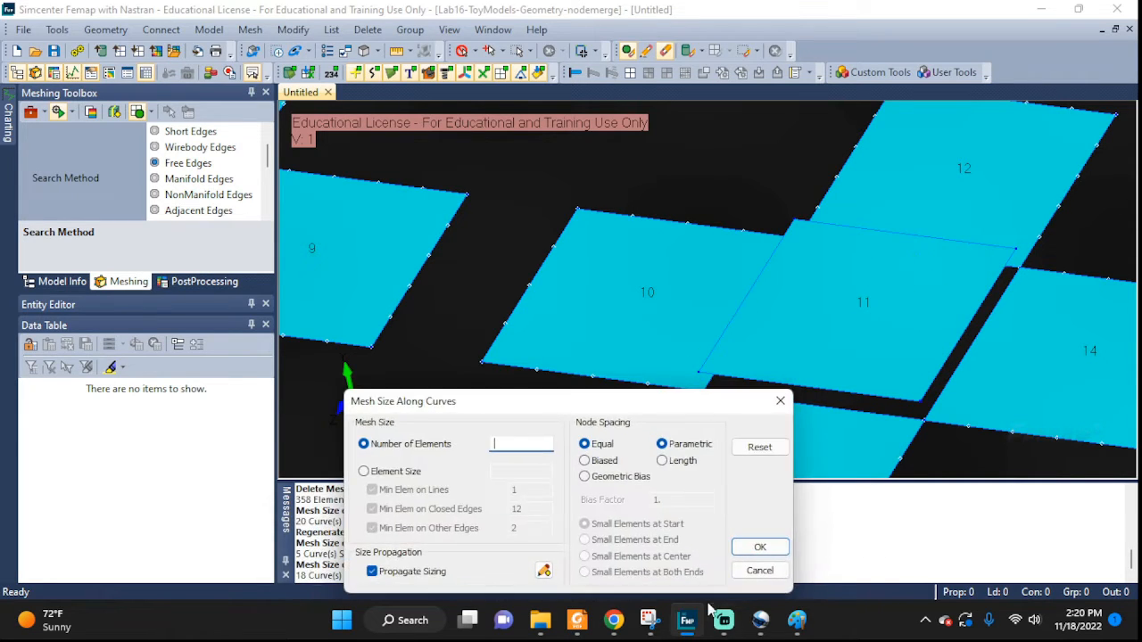
click(364, 472)
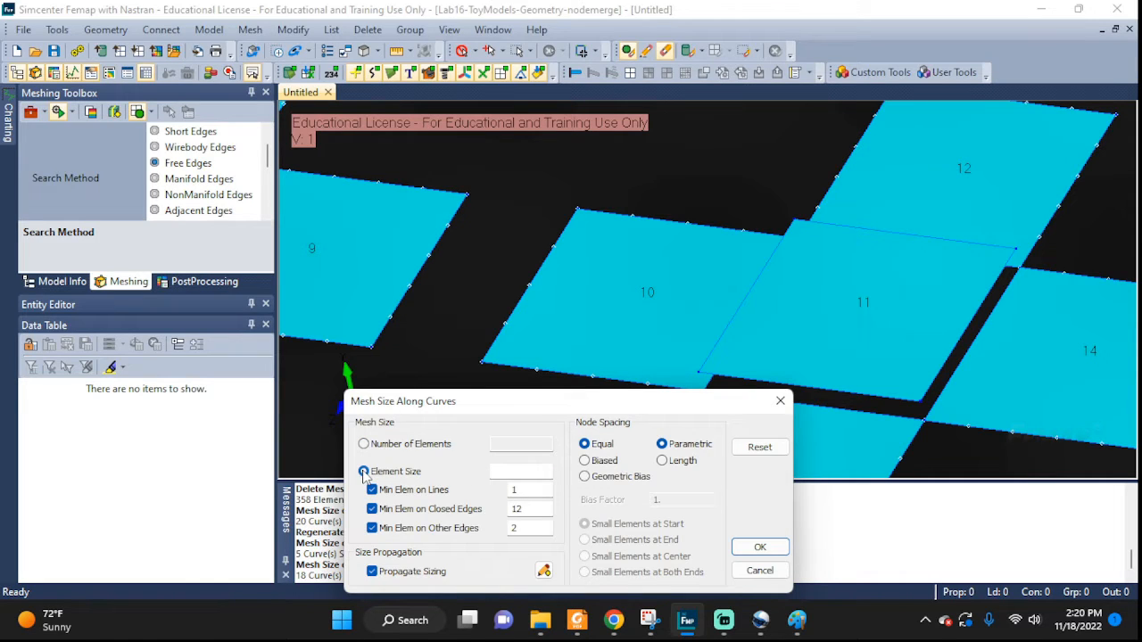
click(365, 444)
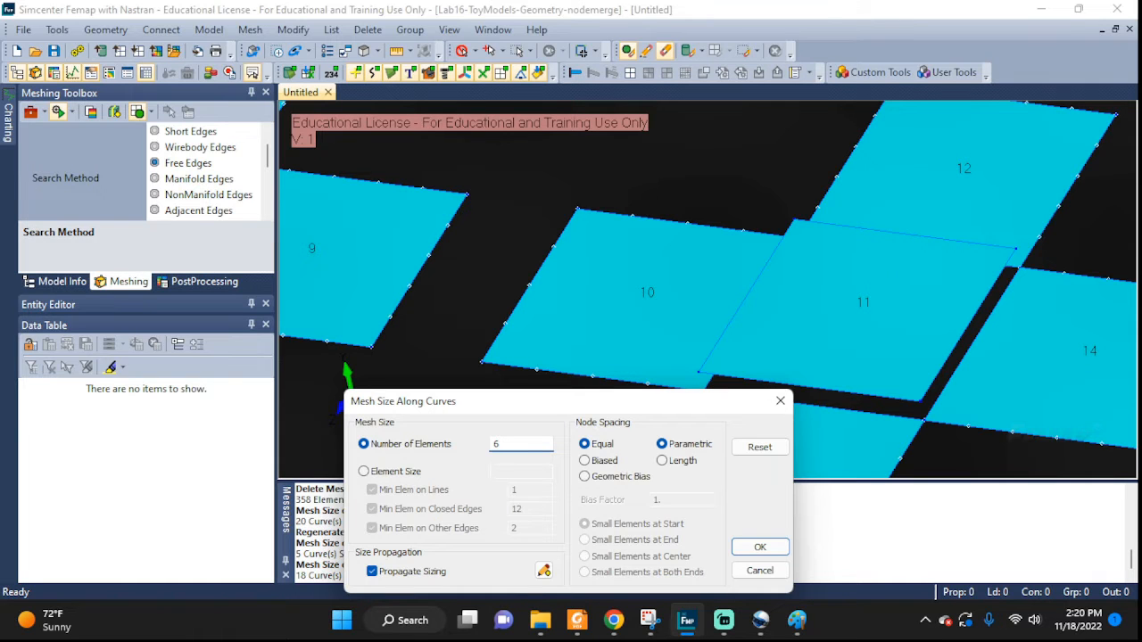
click(759, 548)
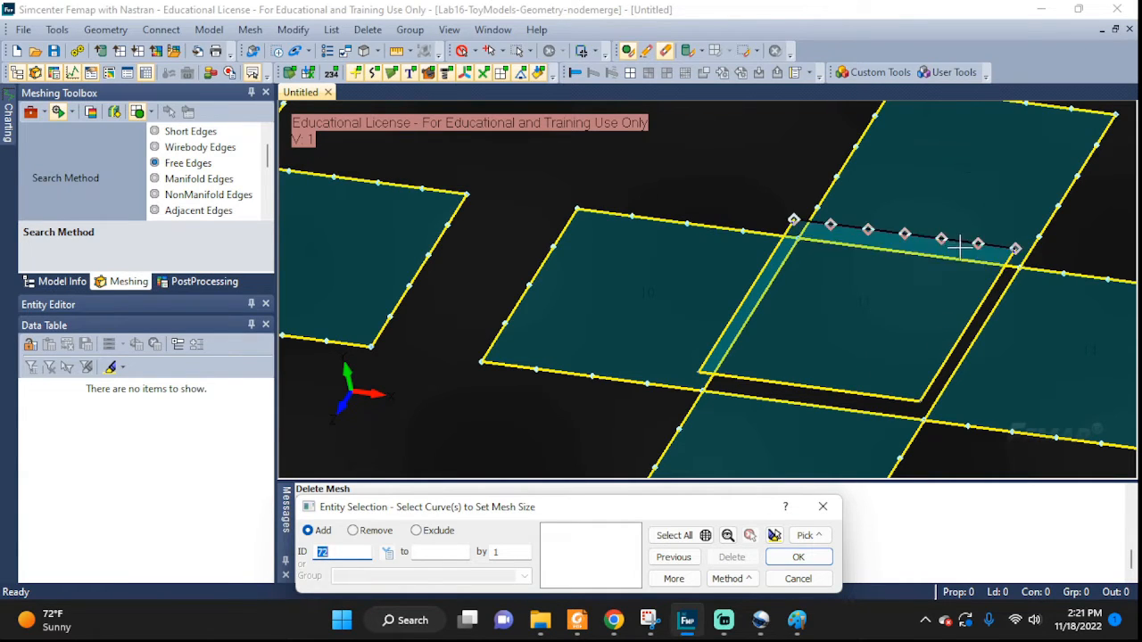
click(797, 578)
Examine the mesh size divisions along the surface edges, especially the shared edge between surfaces 1 and 2
scroll(579, 369, down, 4)
ctrl+middle_drag(404, 303, 784, 299)
scroll(683, 347, down, 2)
scroll(678, 353, down, 2)
middle_drag(547, 295, 764, 361)
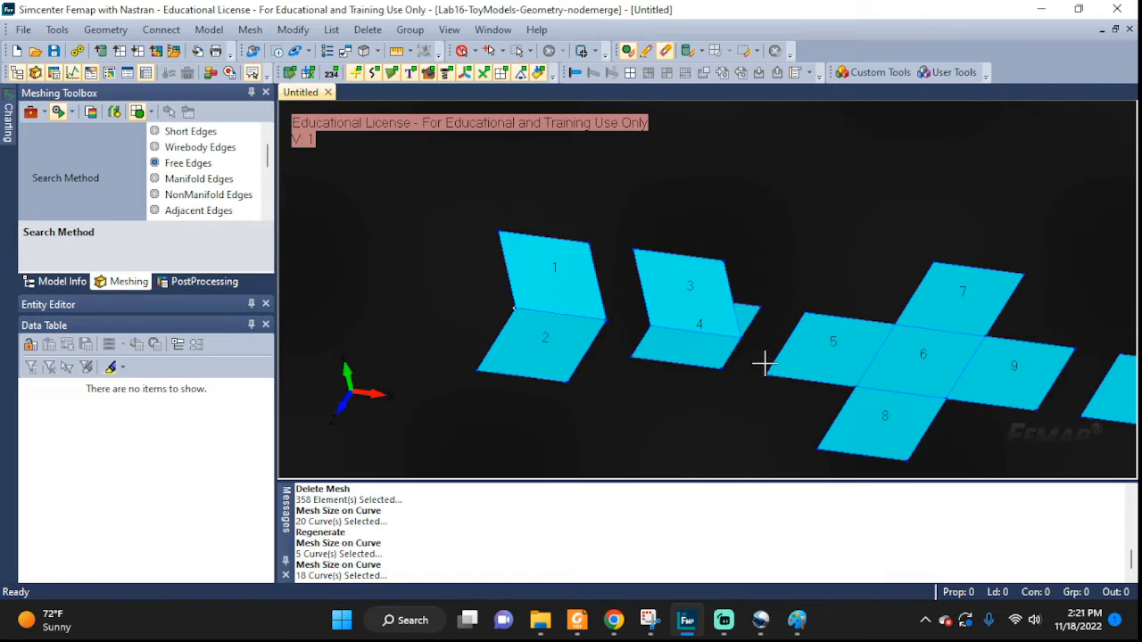
scroll(568, 314, up, 5)
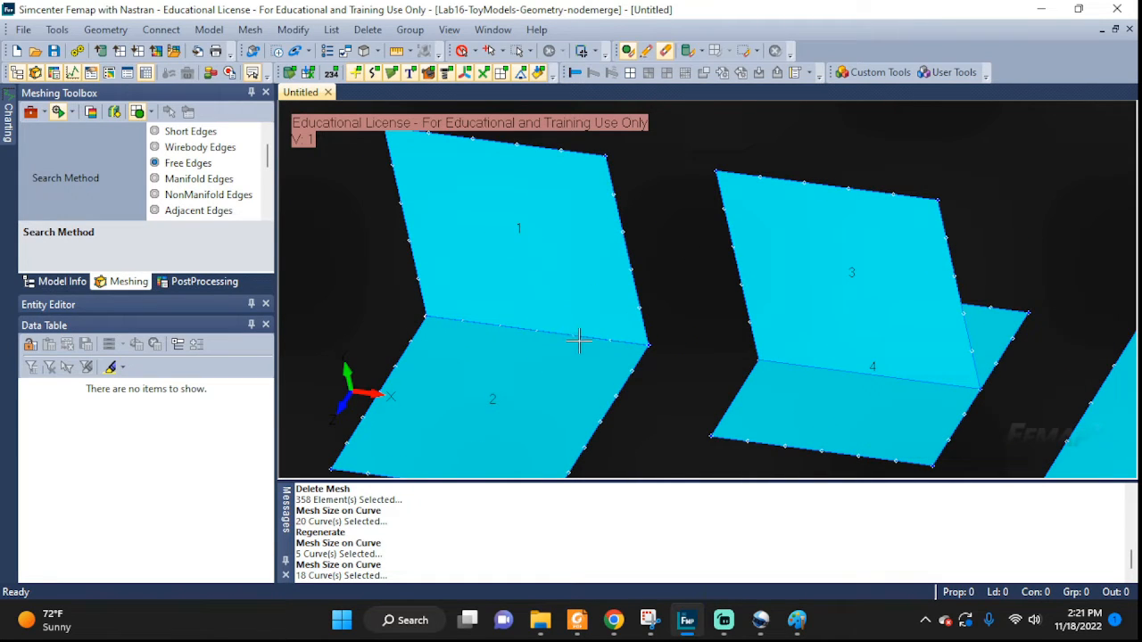
scroll(570, 339, down, 2)
scroll(575, 338, up, 4)
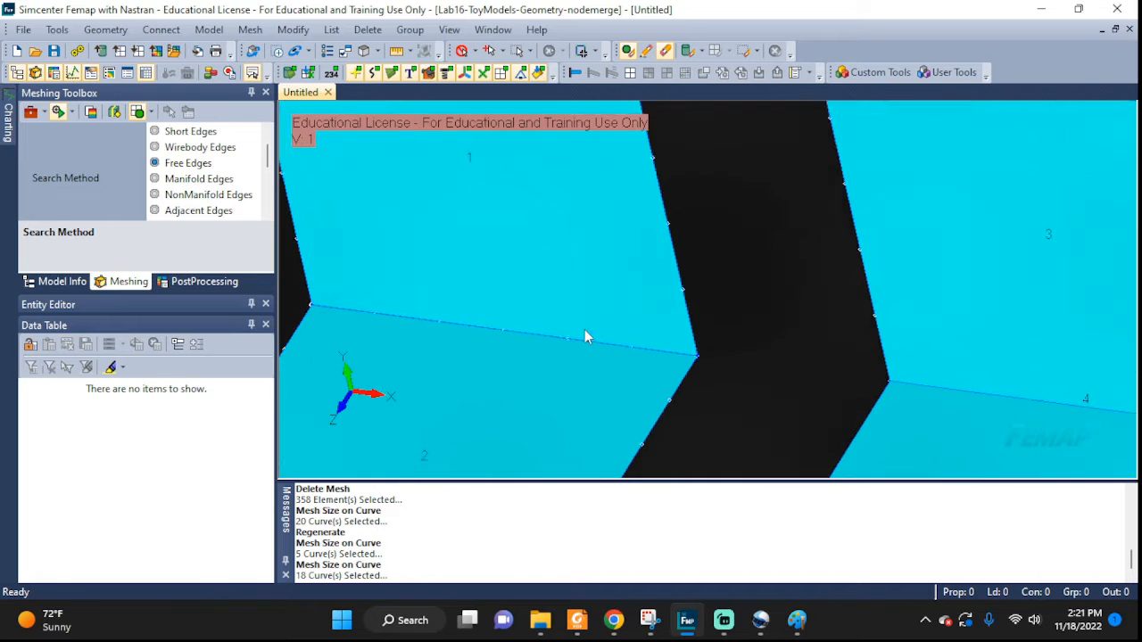
scroll(584, 330, down, 3)
scroll(645, 351, down, 5)
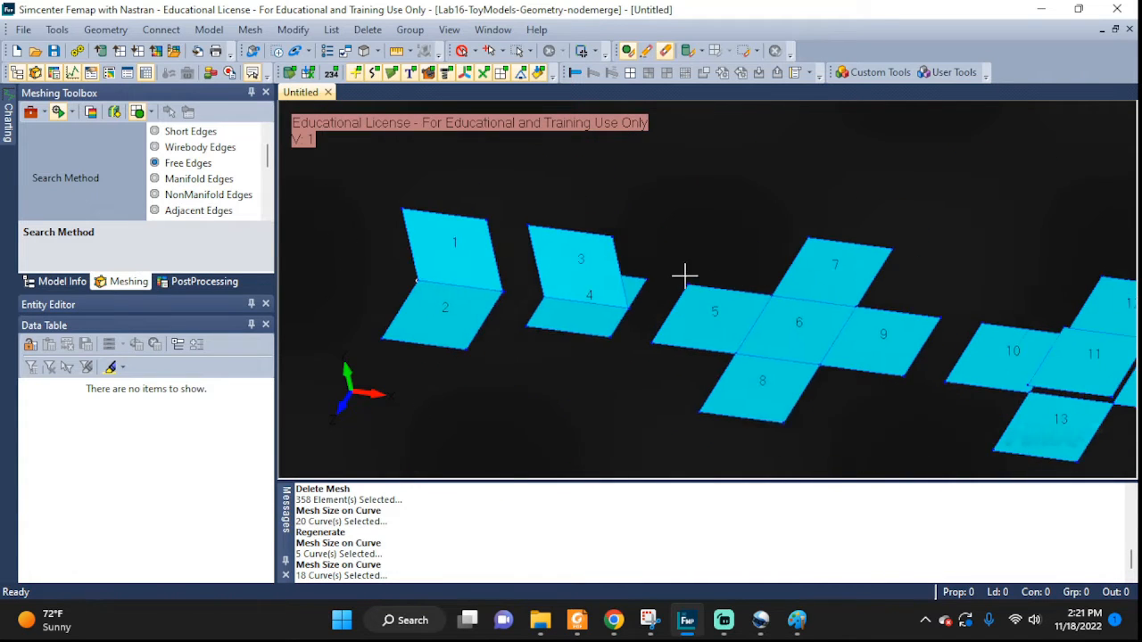
middle_drag(684, 273, 626, 270)
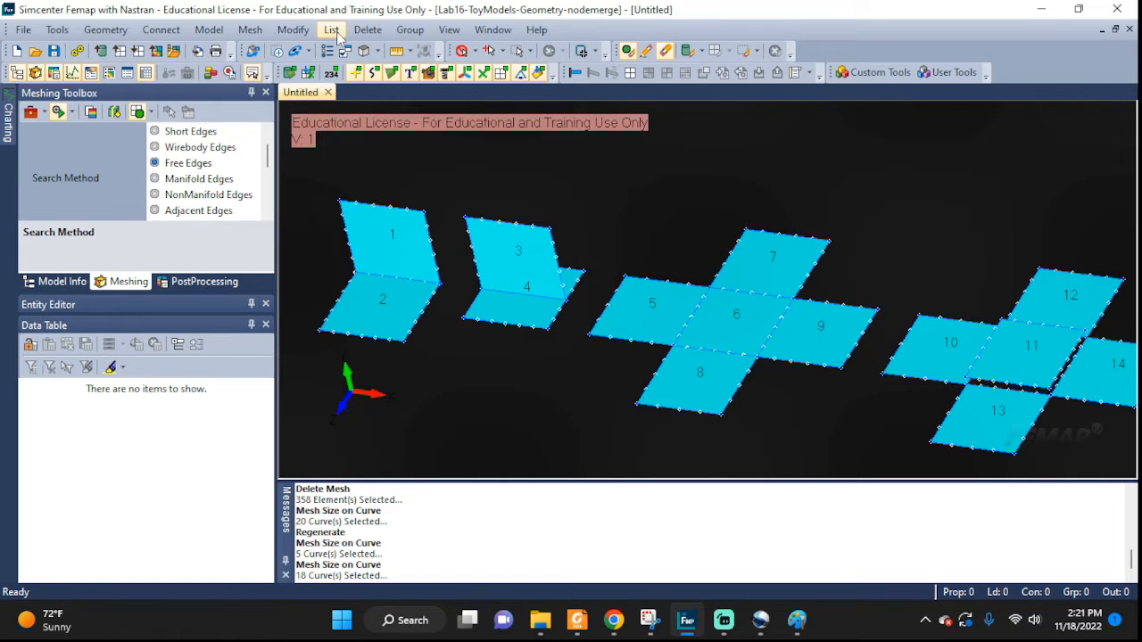
Start meshing surfaces and box-select only surfaces 1 and 2
click(250, 30)
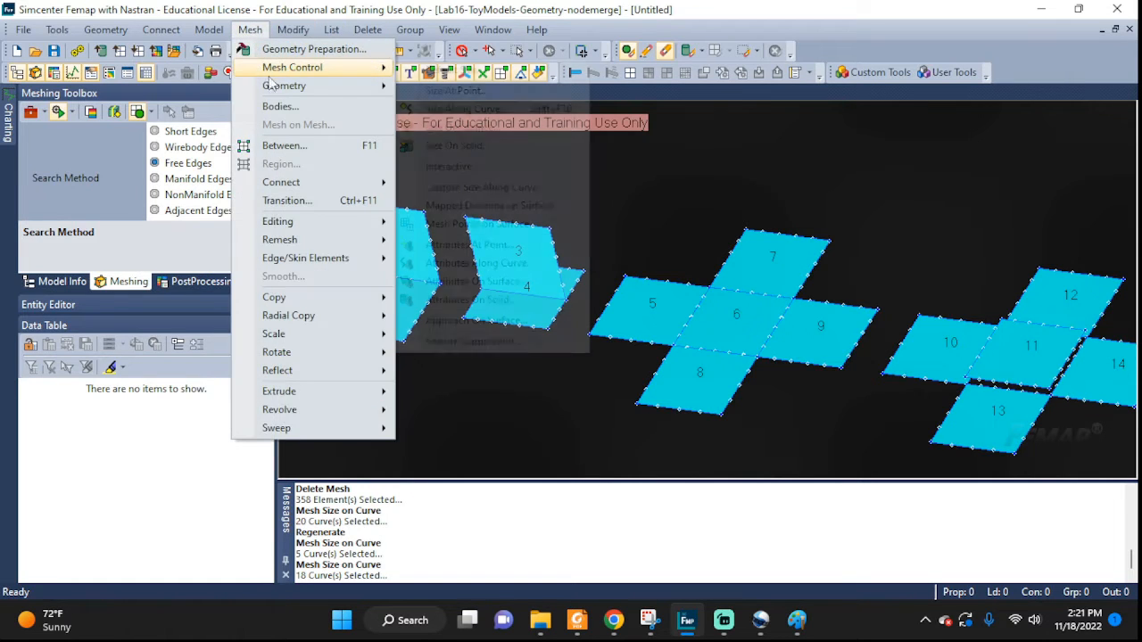
mouse_move(282, 85)
click(442, 165)
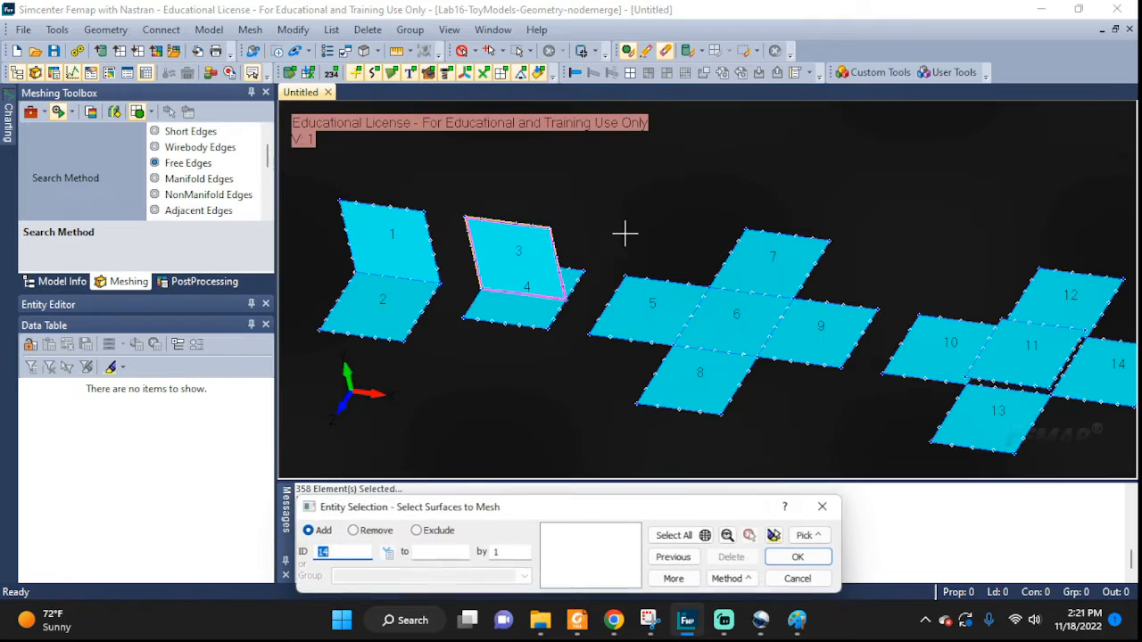
click(676, 537)
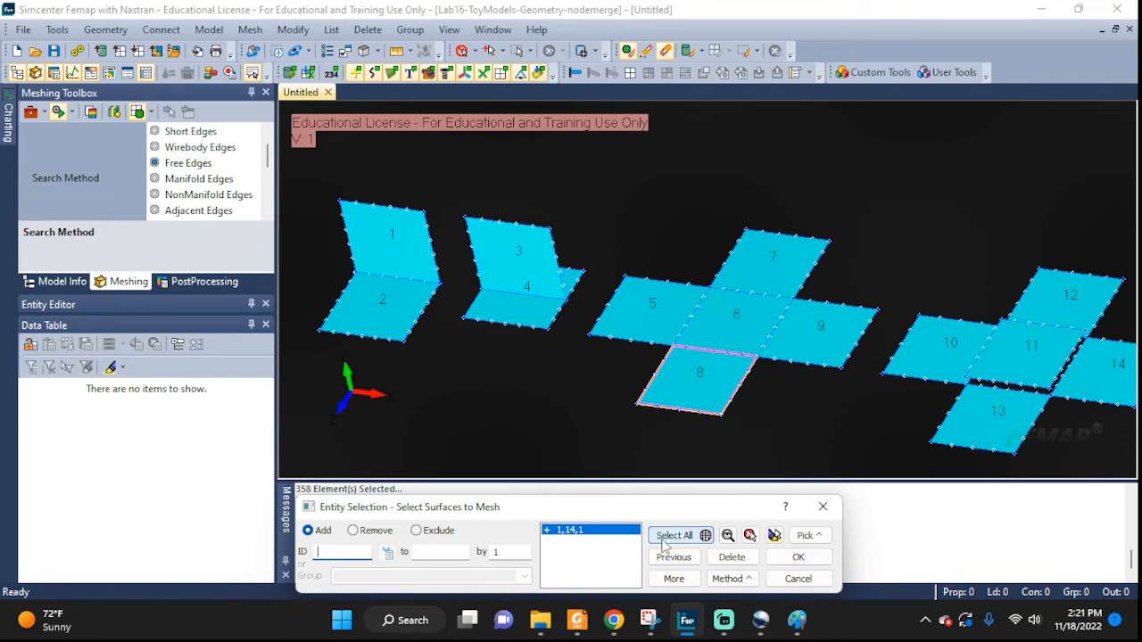
click(733, 557)
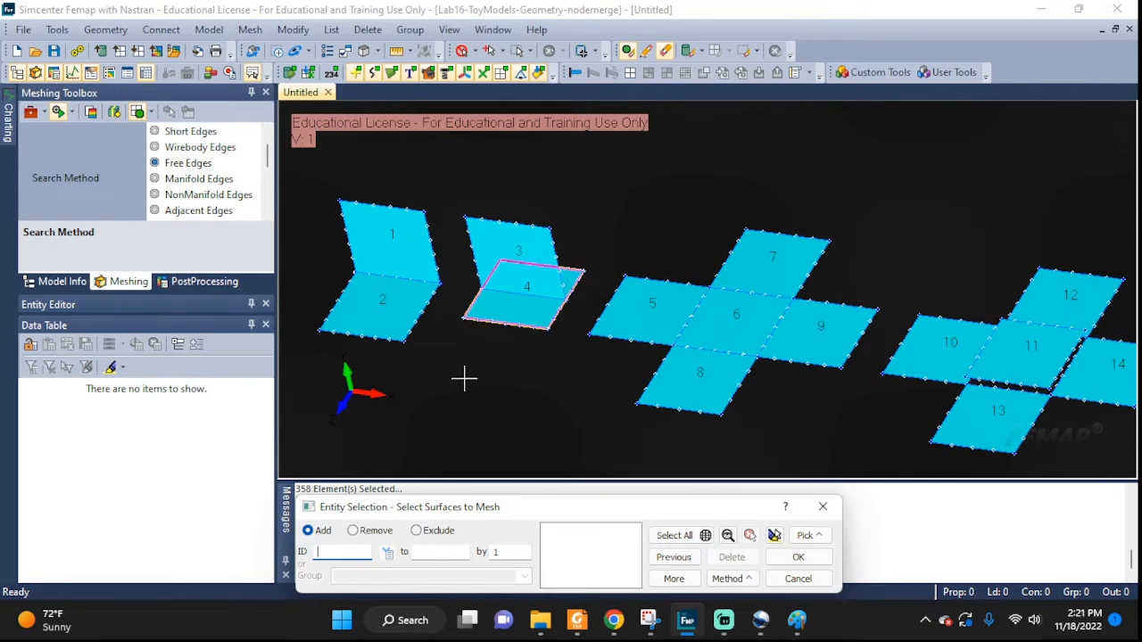
click(808, 535)
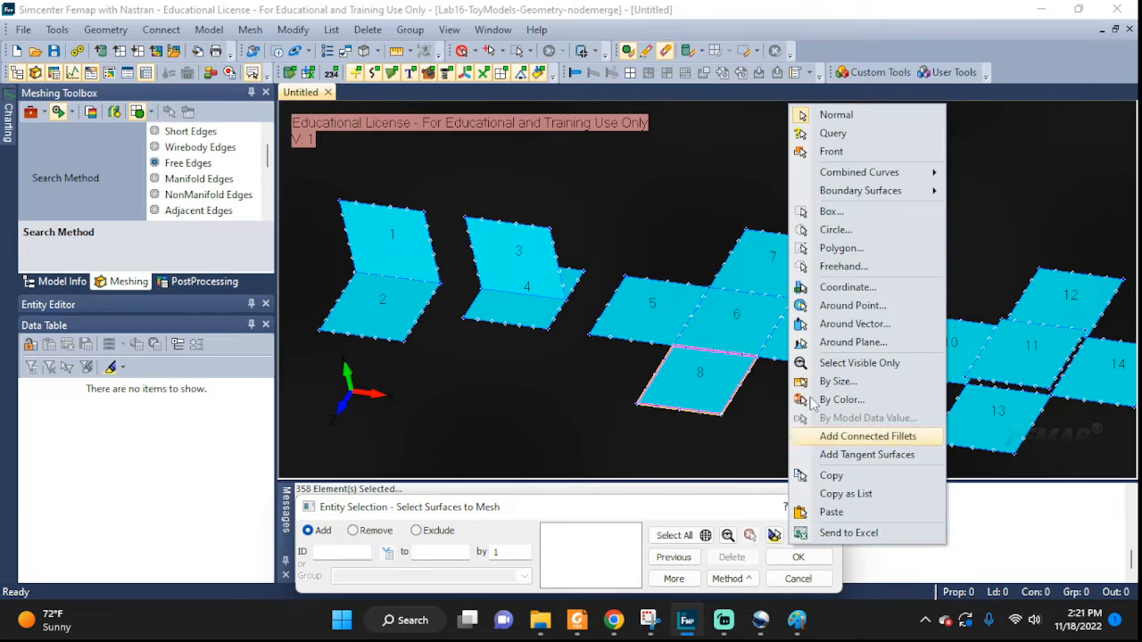
click(829, 214)
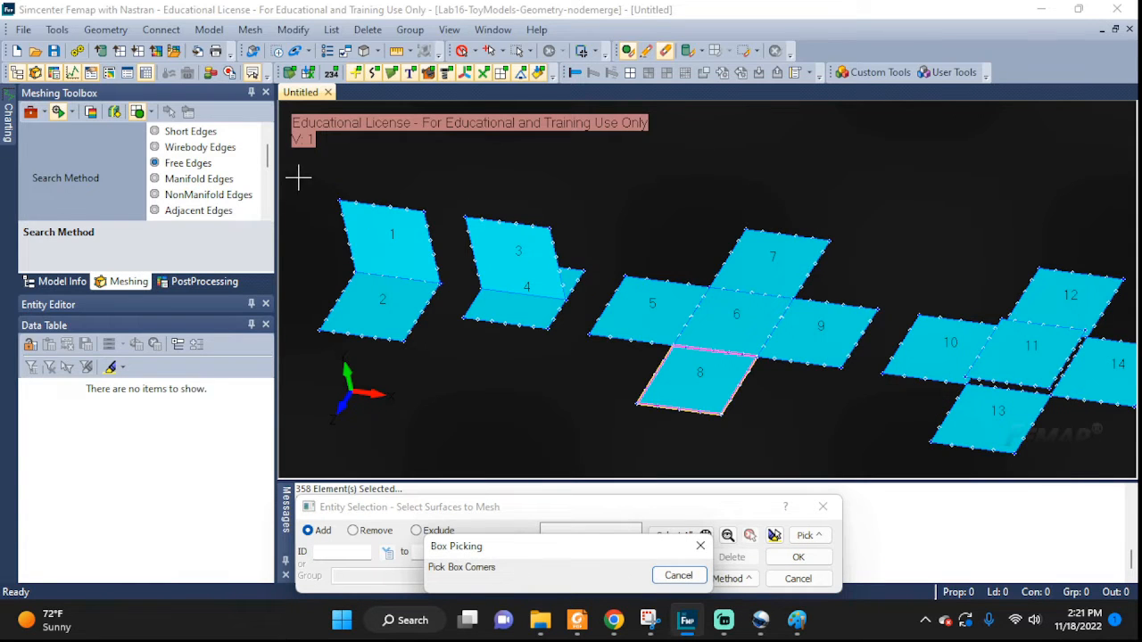
drag(291, 175, 460, 357)
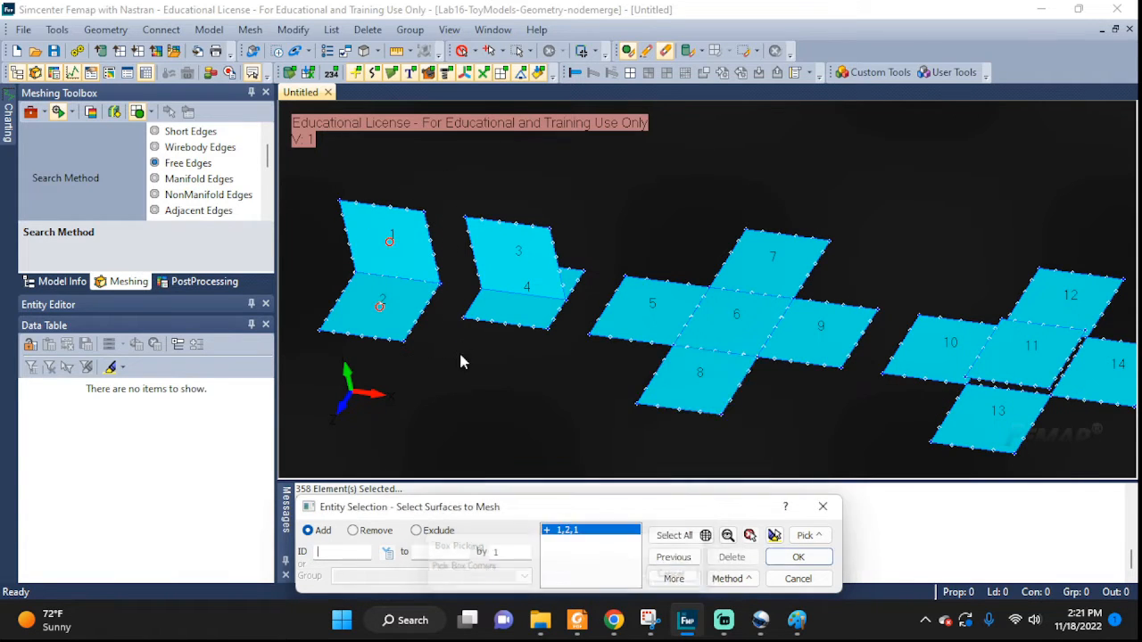
click(617, 217)
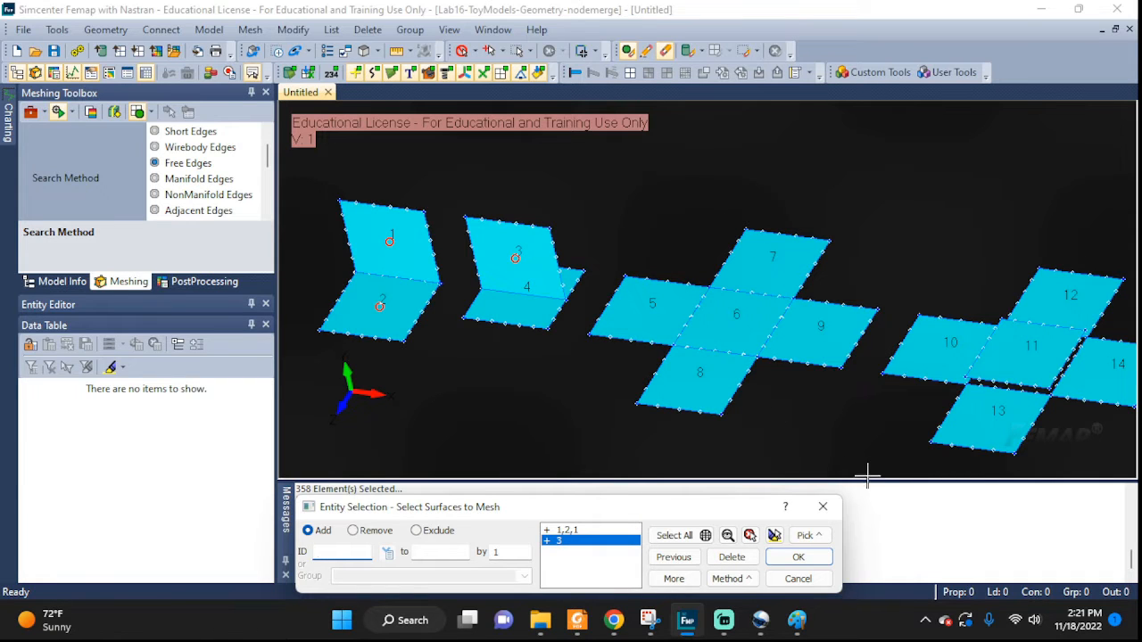
click(610, 191)
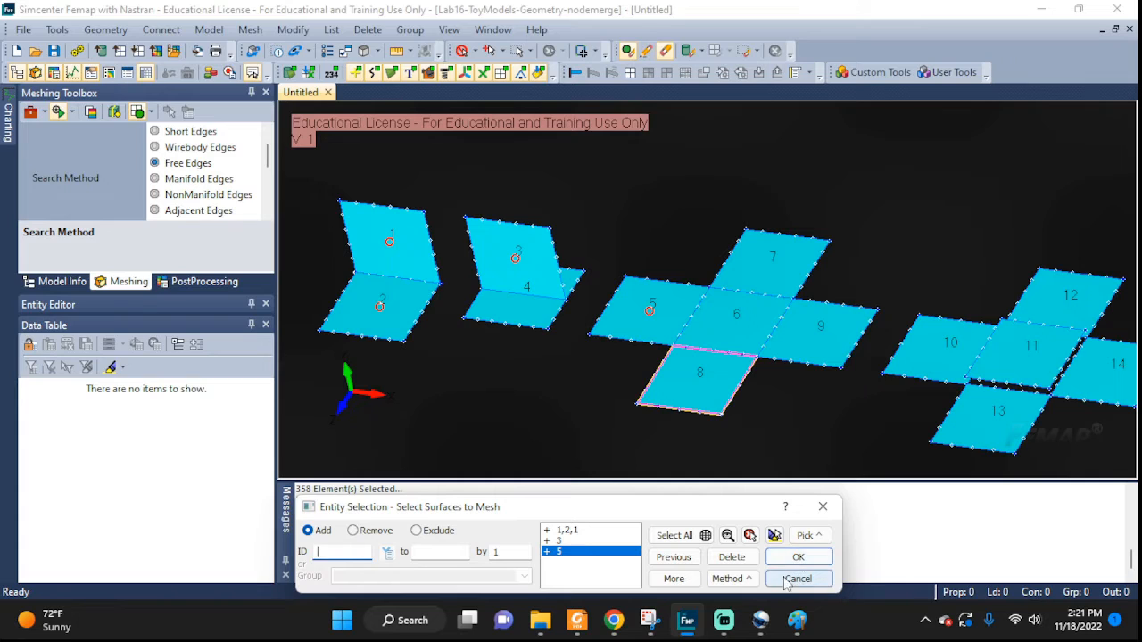
click(562, 541)
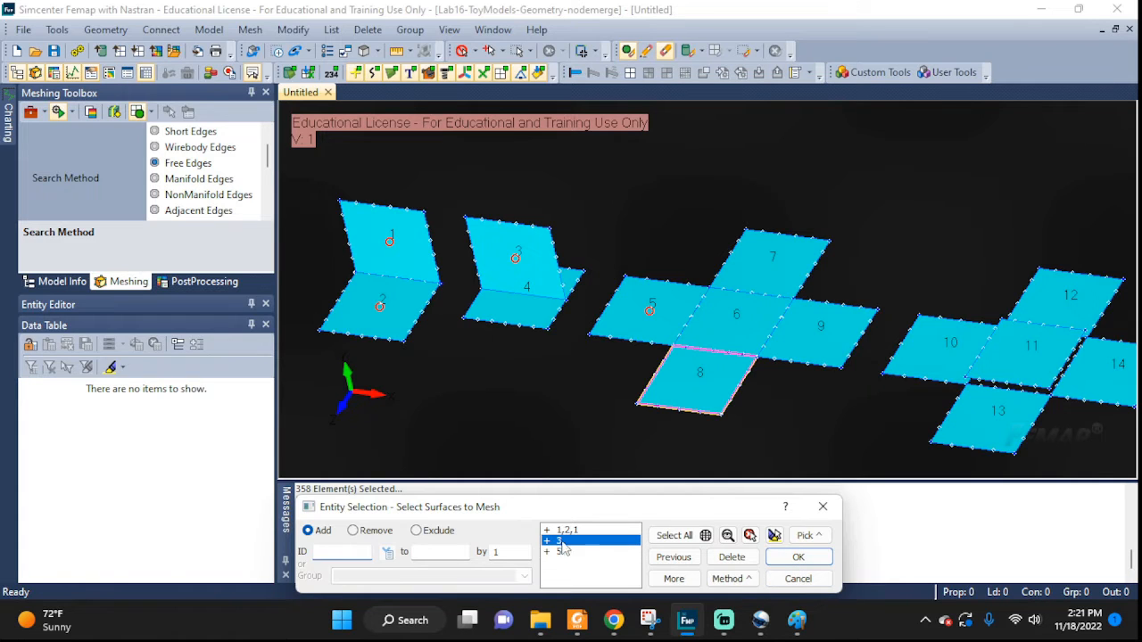
click(731, 557)
click(732, 557)
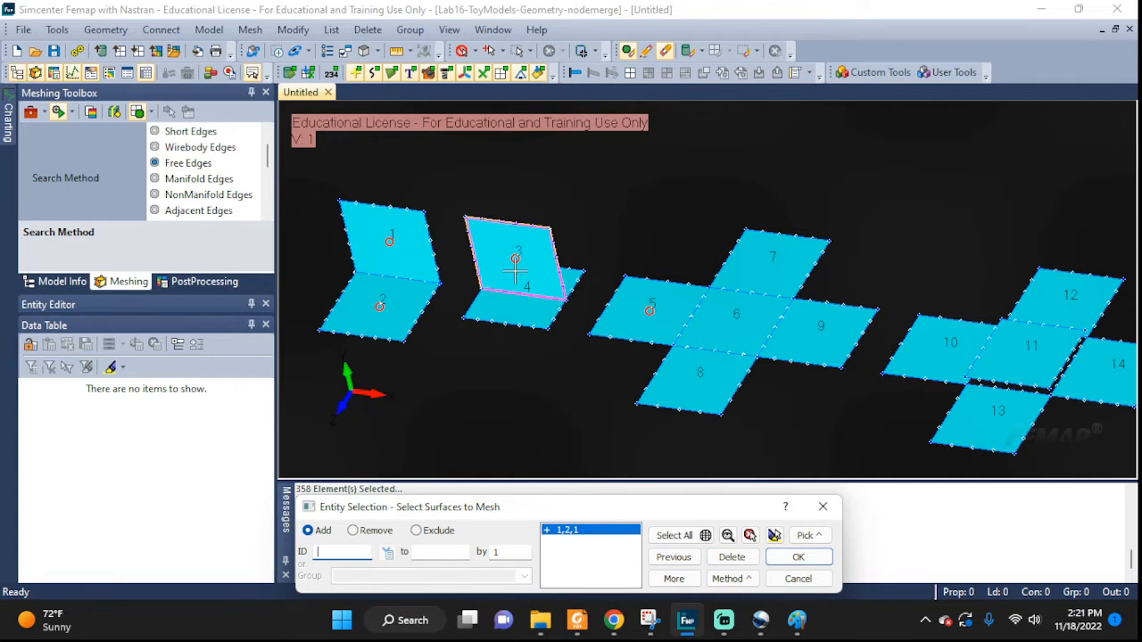
Highlight the current selection and add surfaces 5 through 9 to the surfaces to mesh with a box pick
click(774, 535)
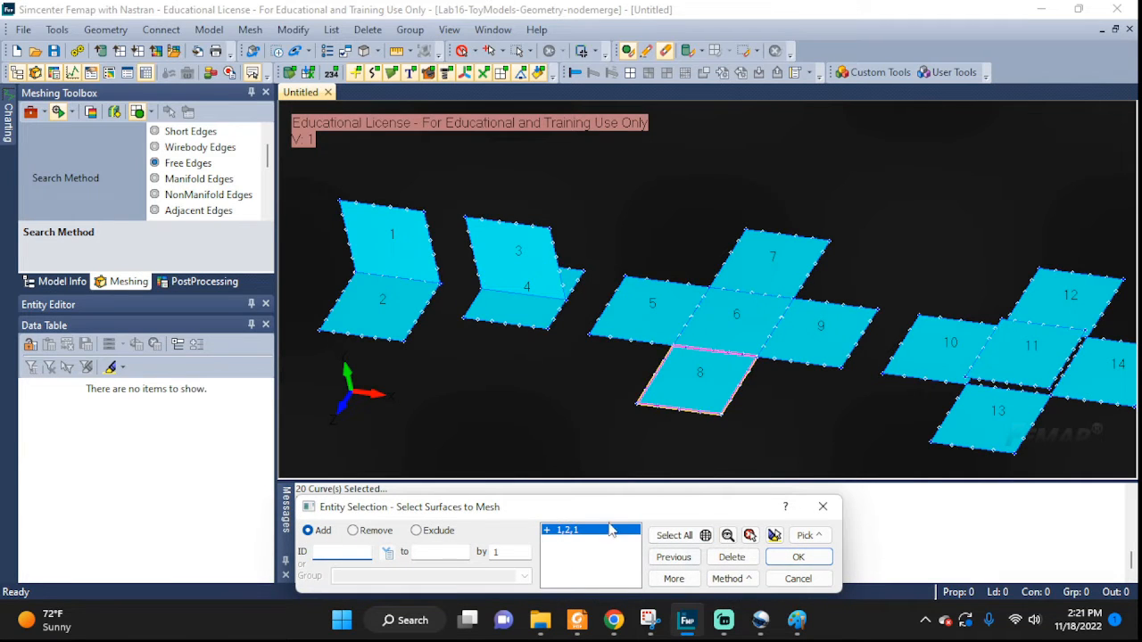
click(808, 535)
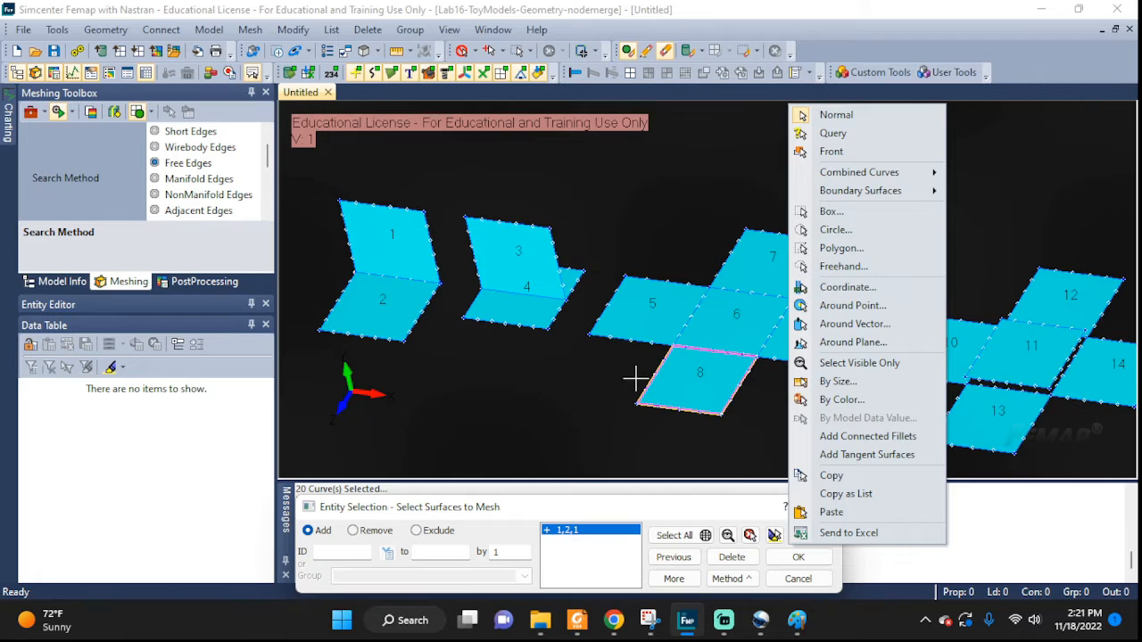
middle_drag(635, 379, 684, 375)
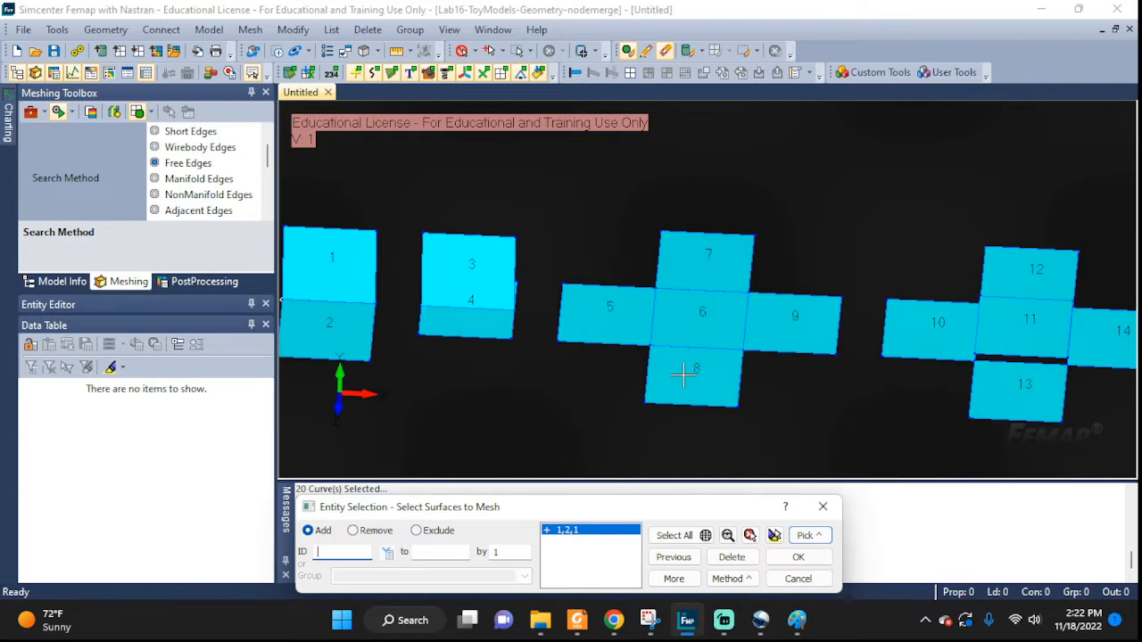
click(774, 535)
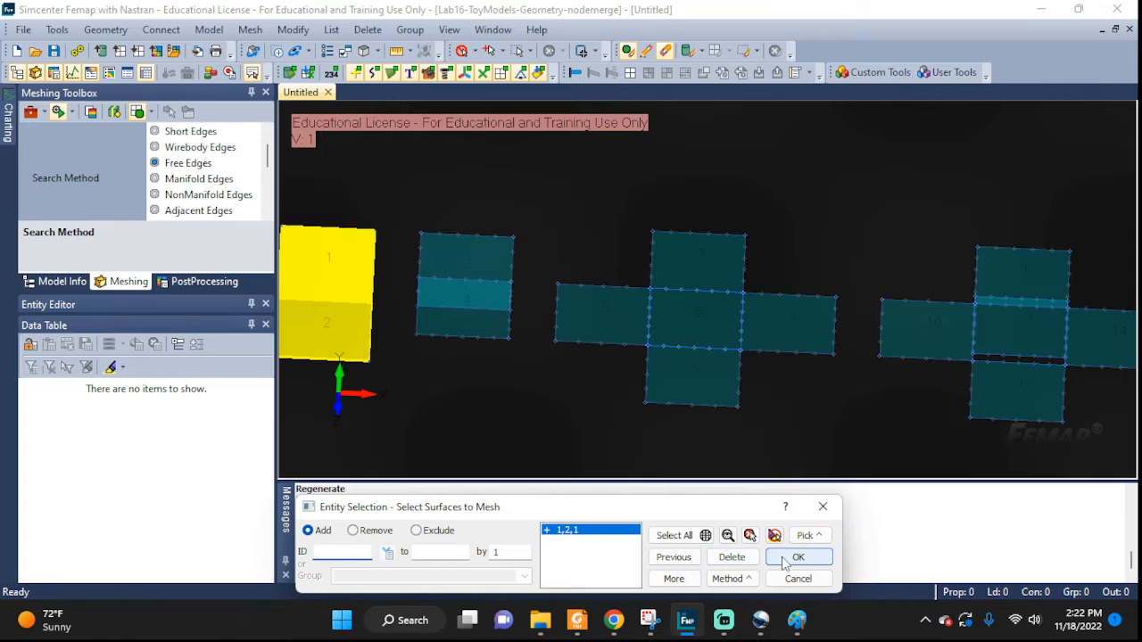
click(816, 536)
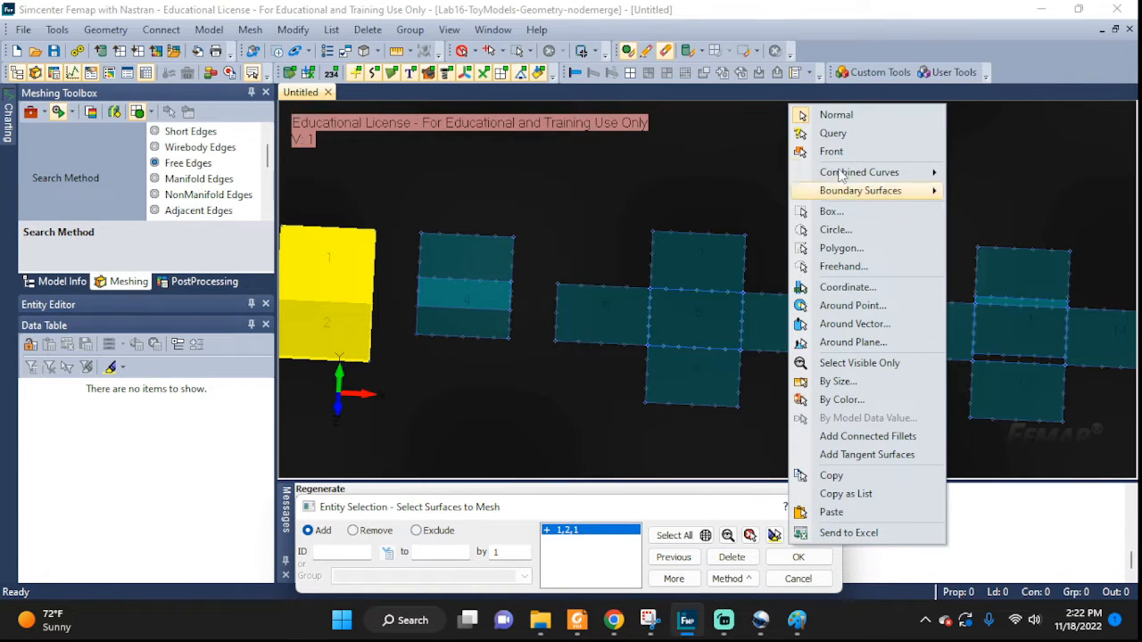
click(831, 212)
drag(540, 162, 857, 458)
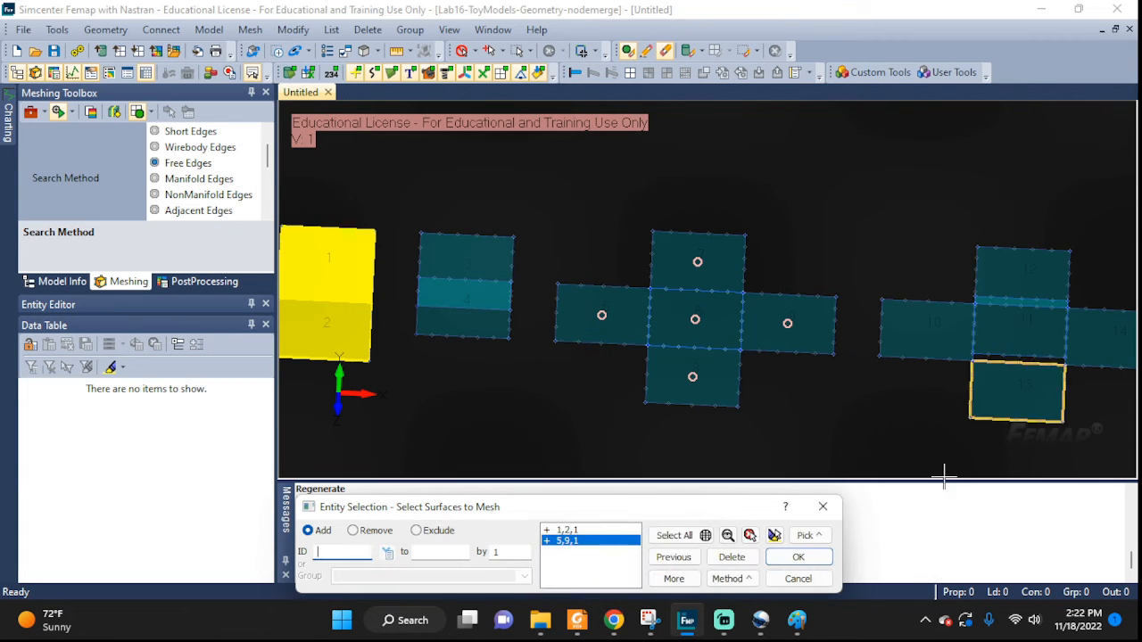
Add surfaces 10 through 14 to the meshing selection and highlight all selected surfaces to check them
middle_drag(935, 305, 684, 255)
click(639, 145)
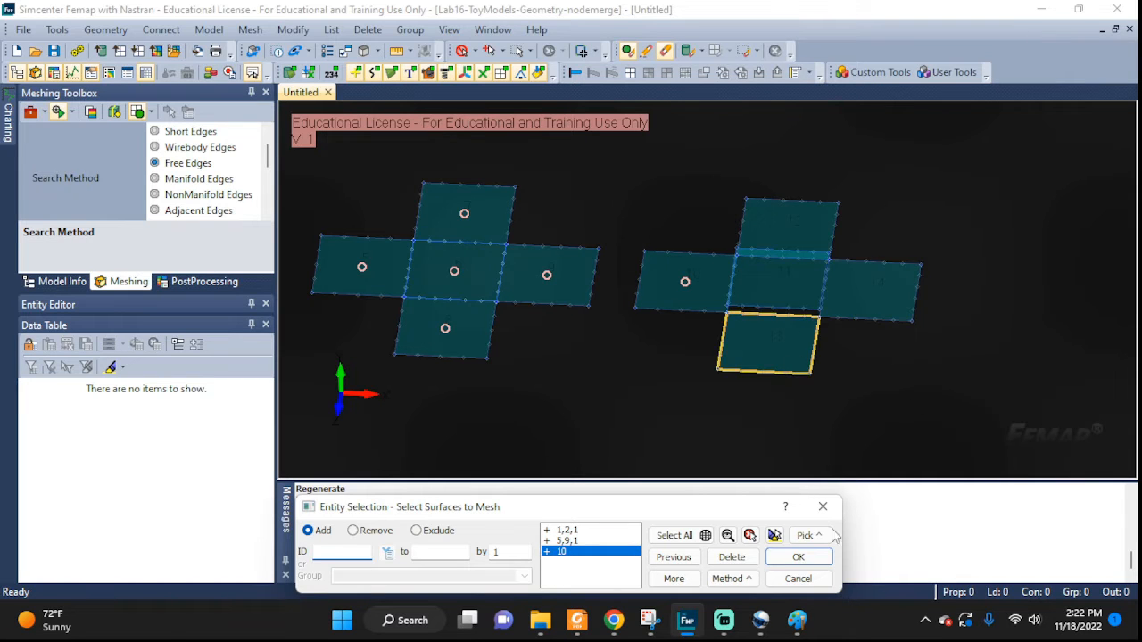
click(830, 536)
click(839, 215)
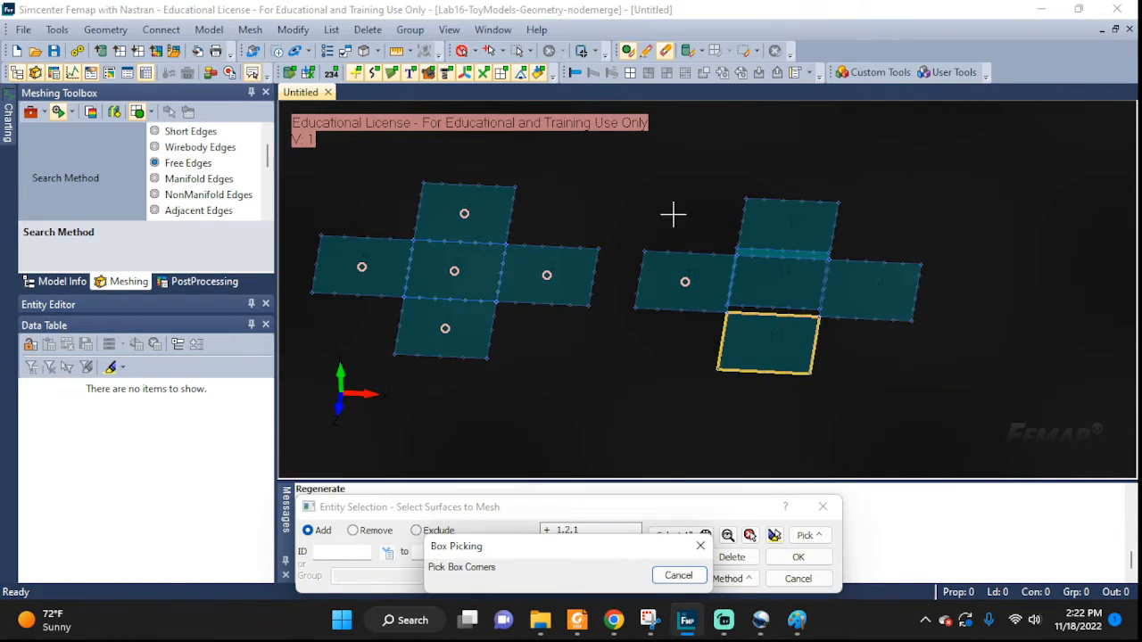
drag(616, 153, 945, 434)
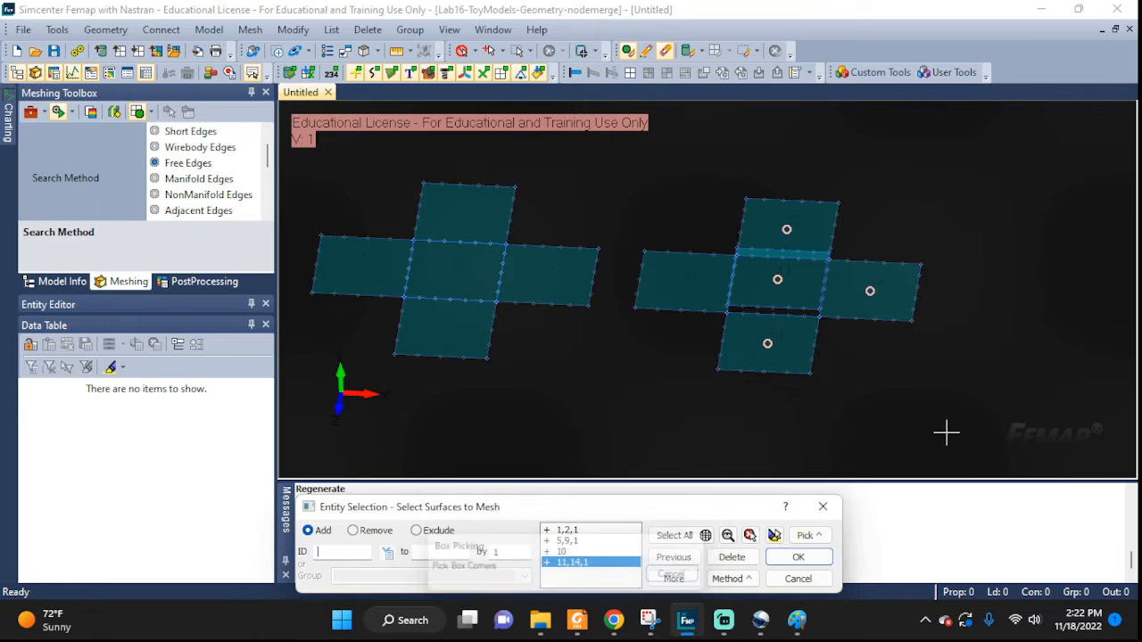
click(775, 535)
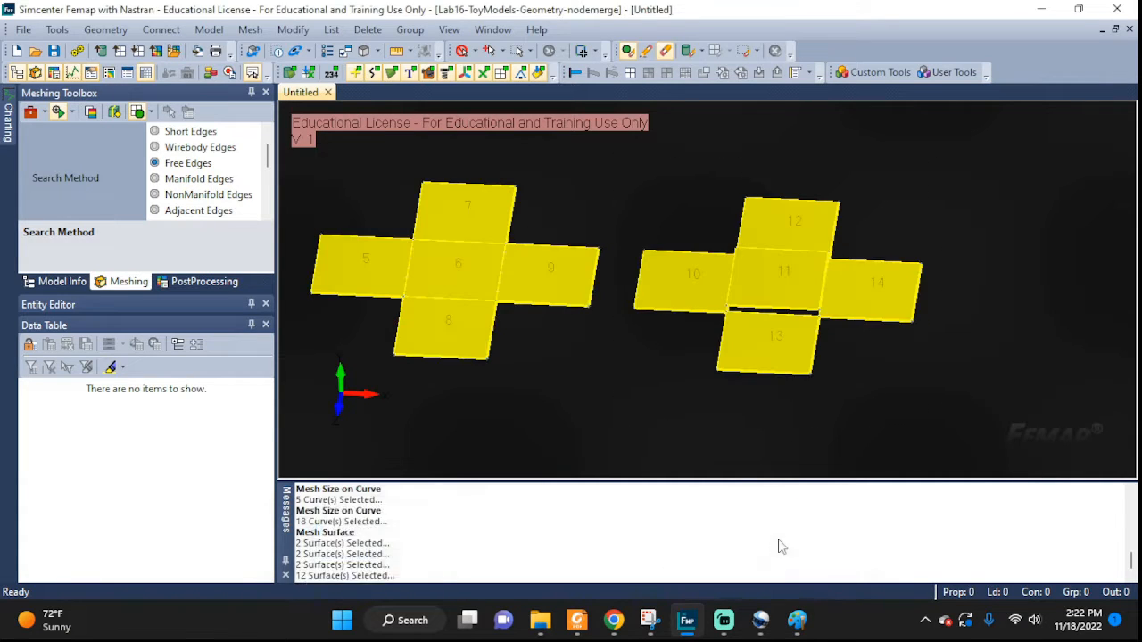
middle_drag(580, 393, 912, 423)
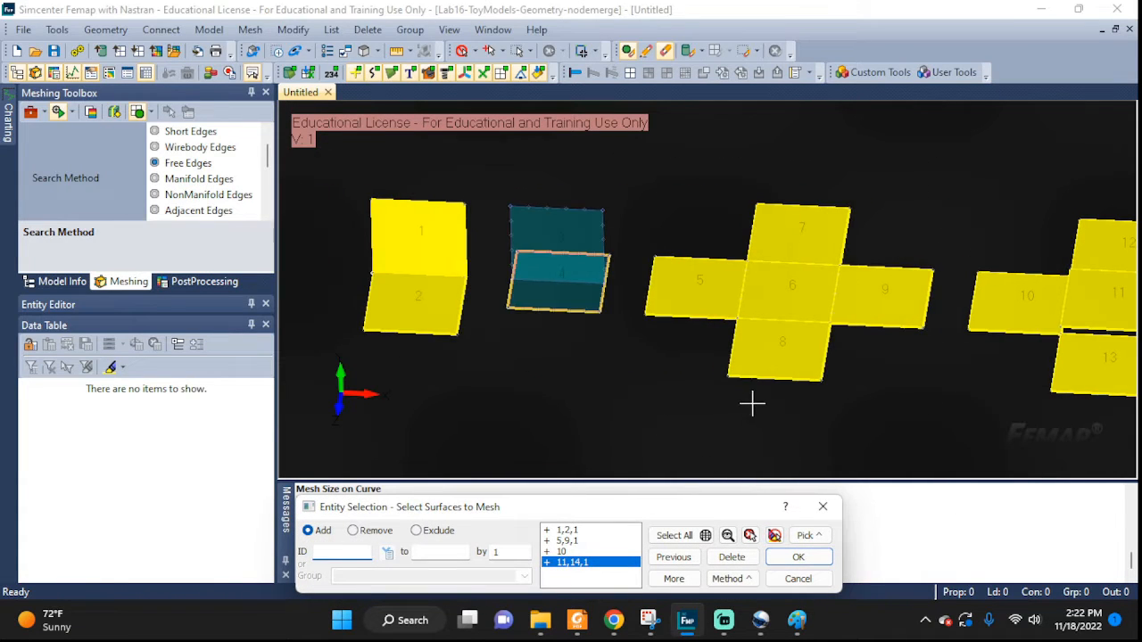
middle_drag(861, 381, 767, 352)
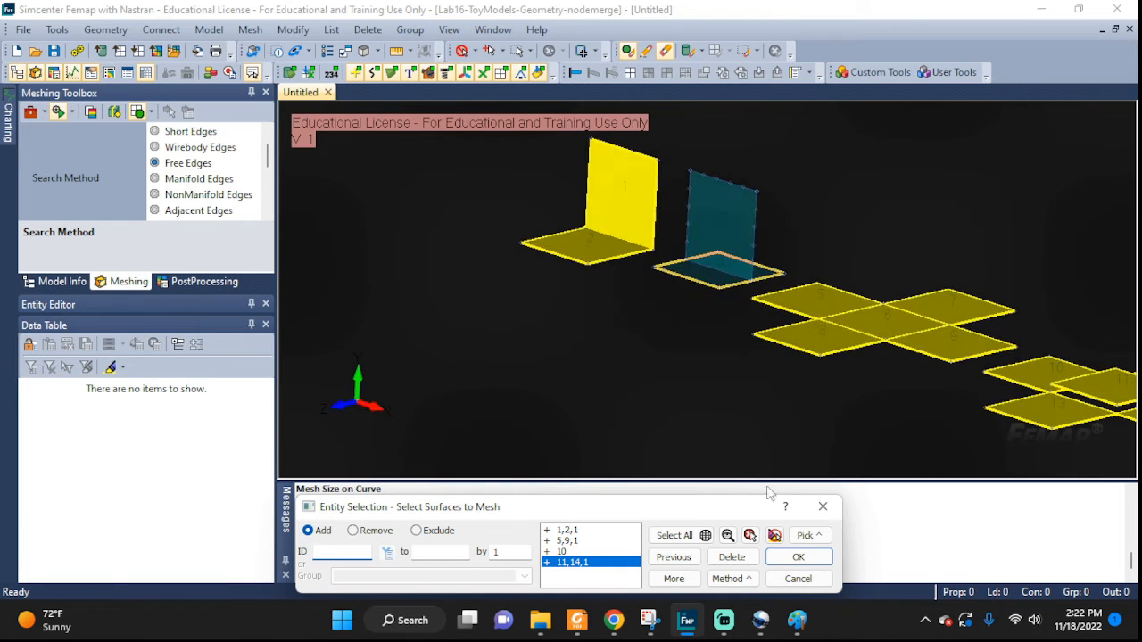
Automesh the selected surfaces with quads and mapped meshing on, accepting plot-only elements
click(790, 560)
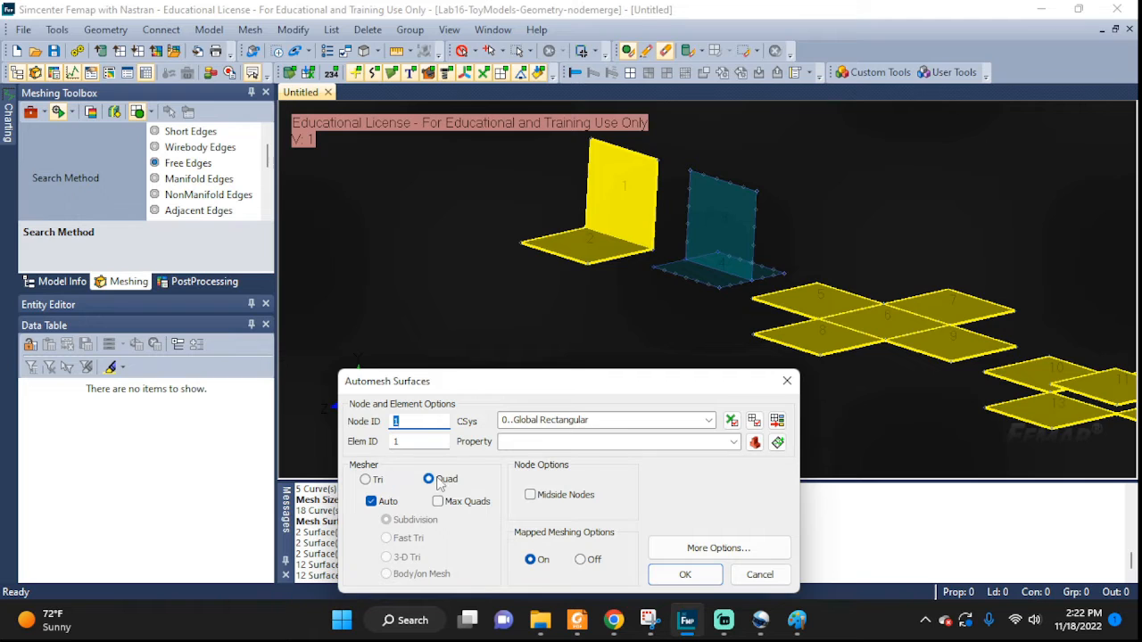
click(684, 575)
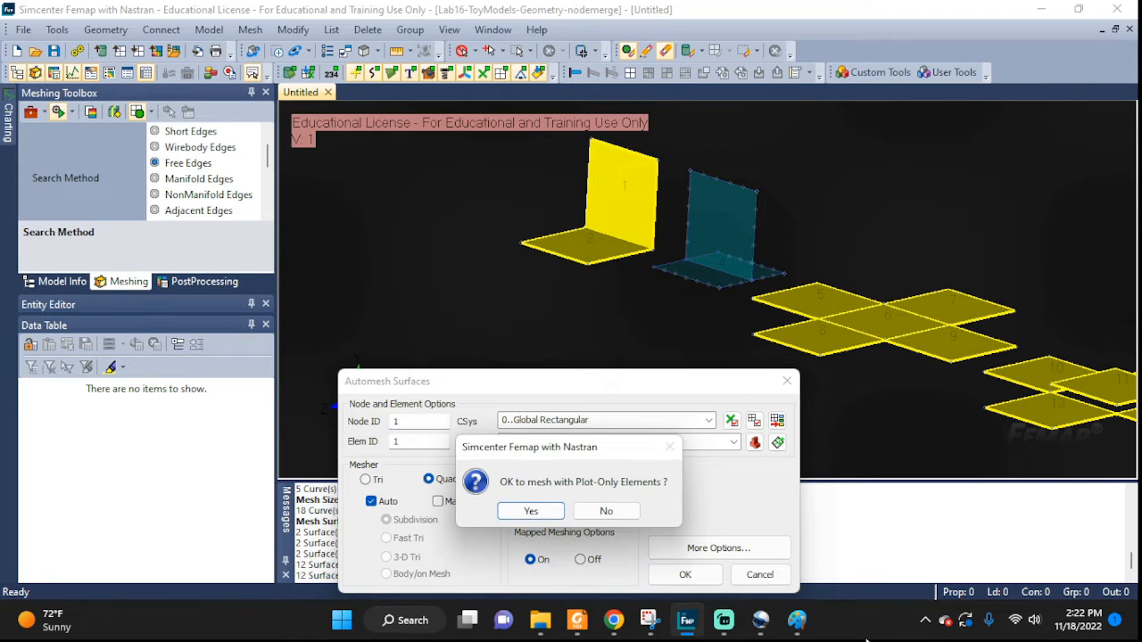
click(558, 510)
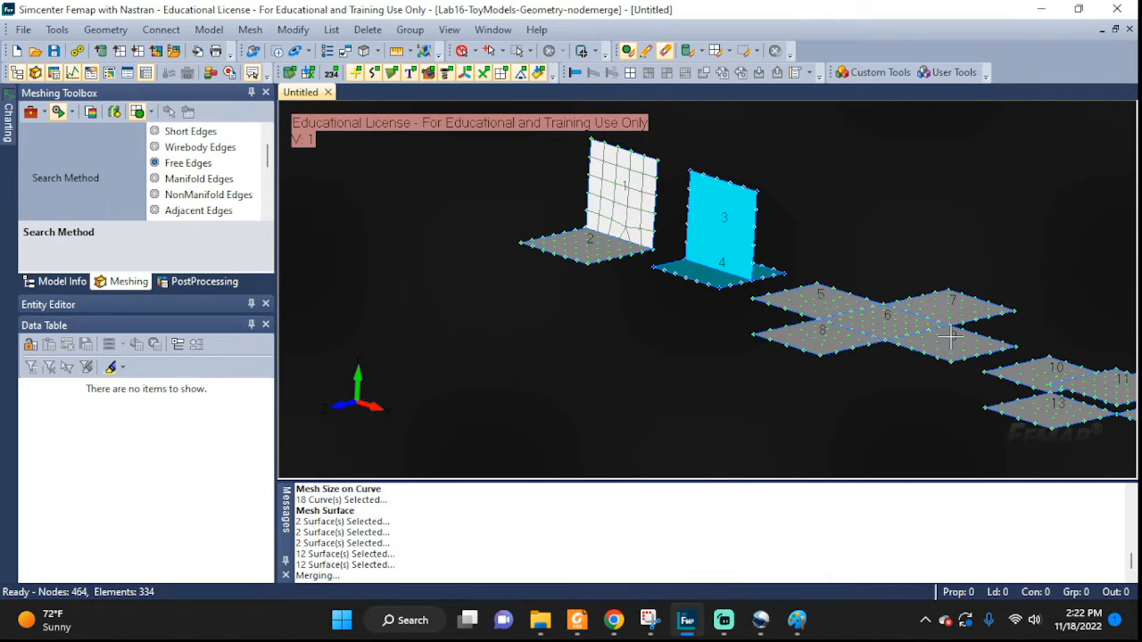
Examine the mesh along the shared edge of surfaces 1 and 2 and check the entity visibility settings
scroll(1022, 352, up, 2)
scroll(523, 263, up, 3)
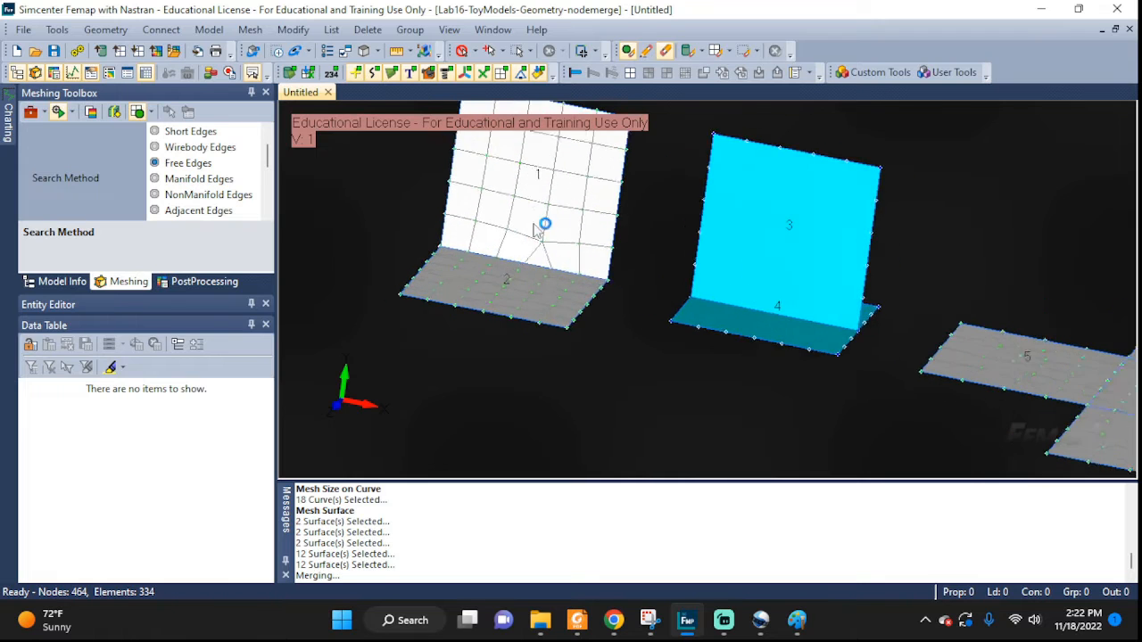
scroll(538, 230, up, 5)
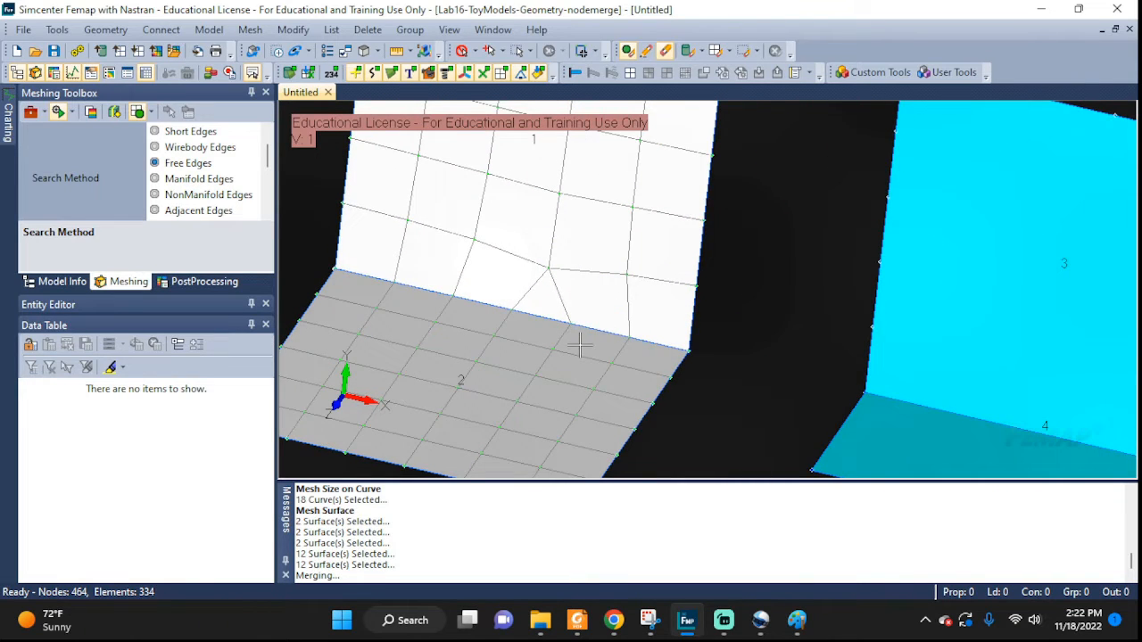
middle_drag(580, 345, 578, 359)
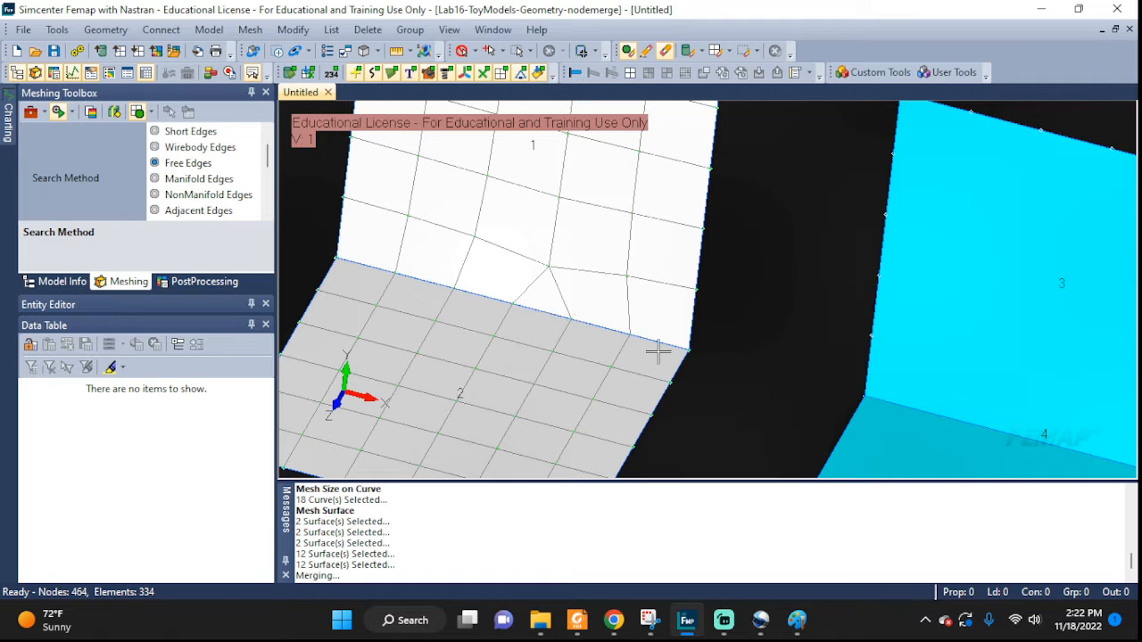
key(ctrl+q)
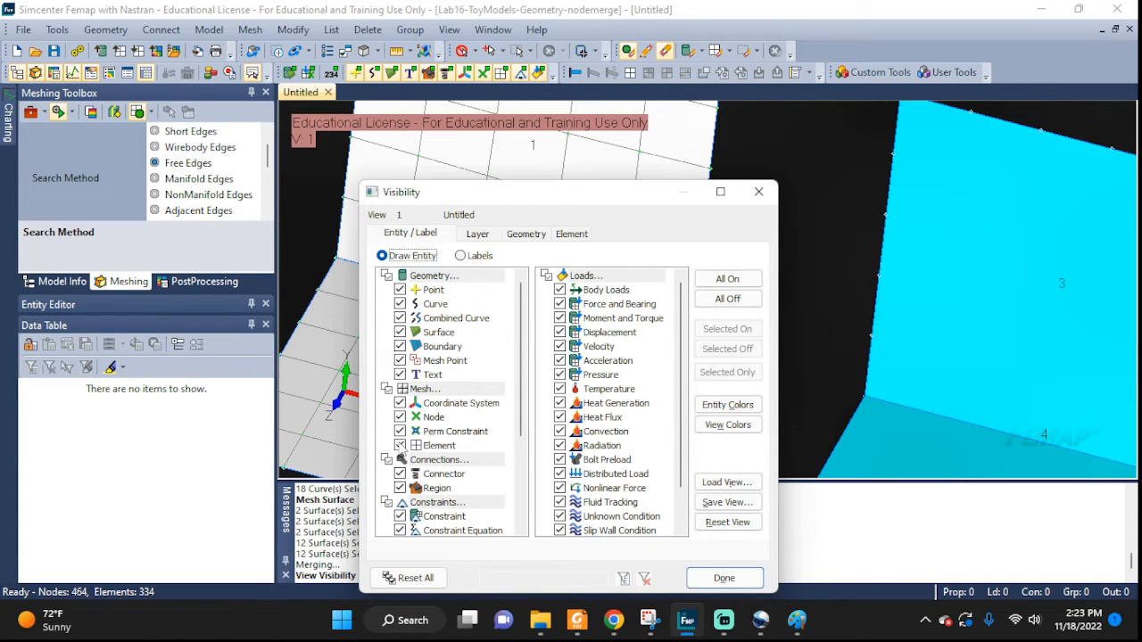
click(723, 579)
middle_drag(859, 211, 773, 181)
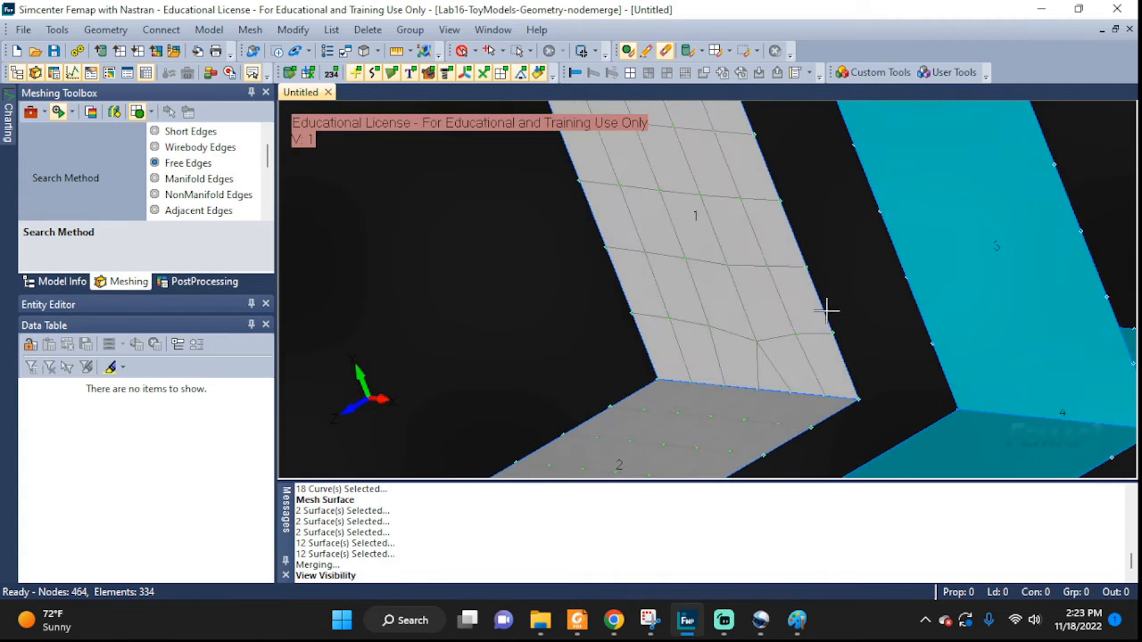
middle_drag(826, 309, 788, 317)
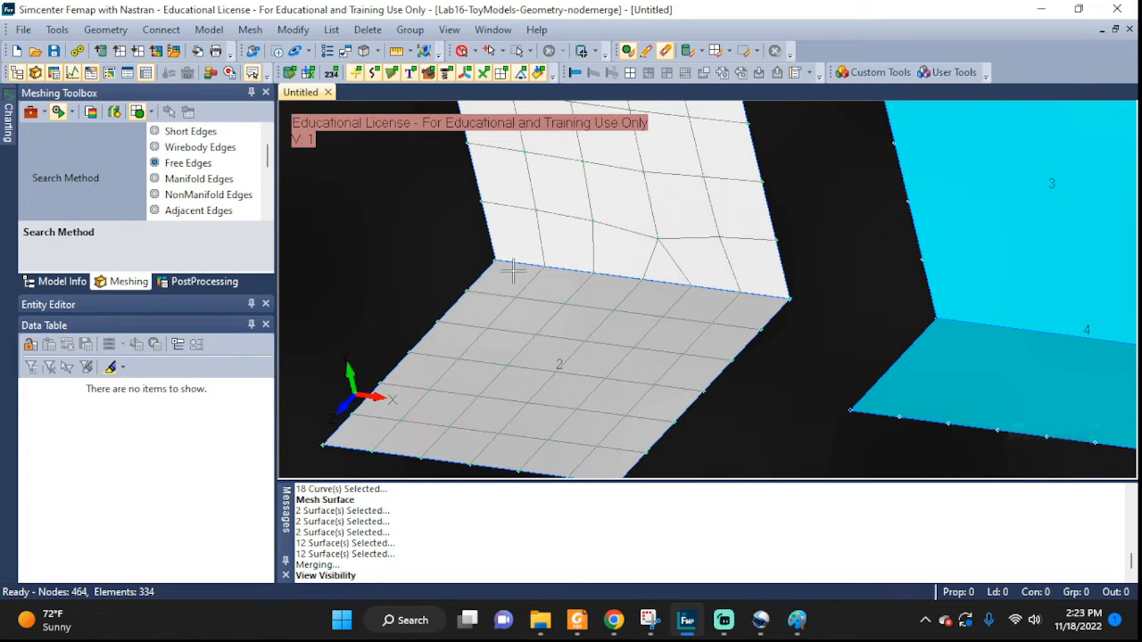
mouse_move(592, 306)
middle_down()
mouse_move(601, 235)
mouse_move(611, 275)
mouse_move(577, 308)
middle_up()
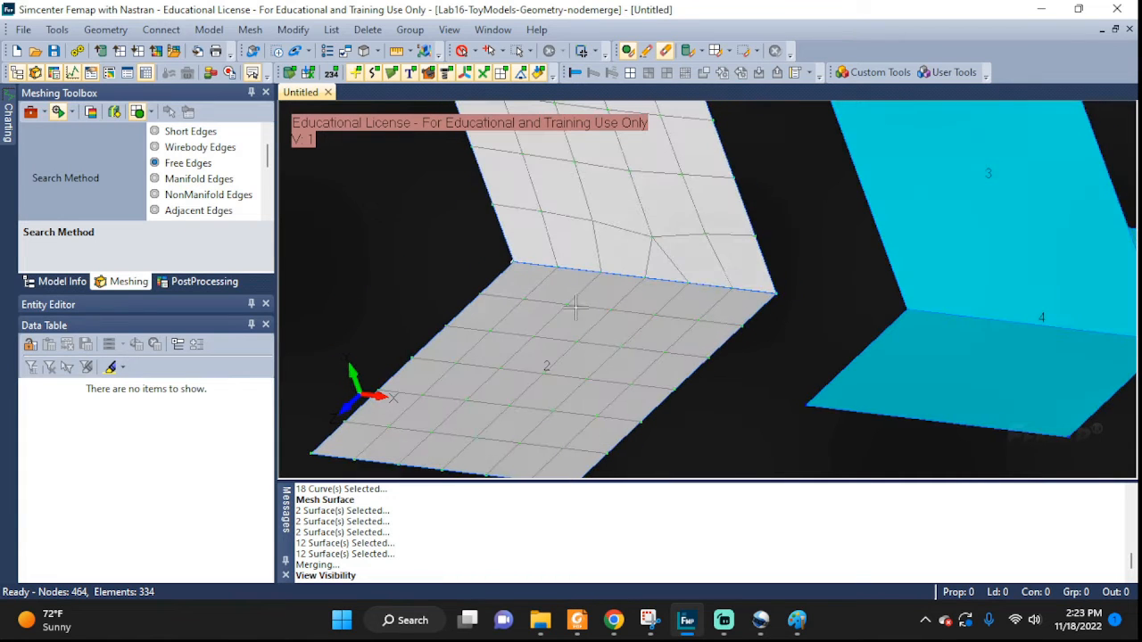
Change the solid view background to the light blue-grey palette color 153
click(450, 29)
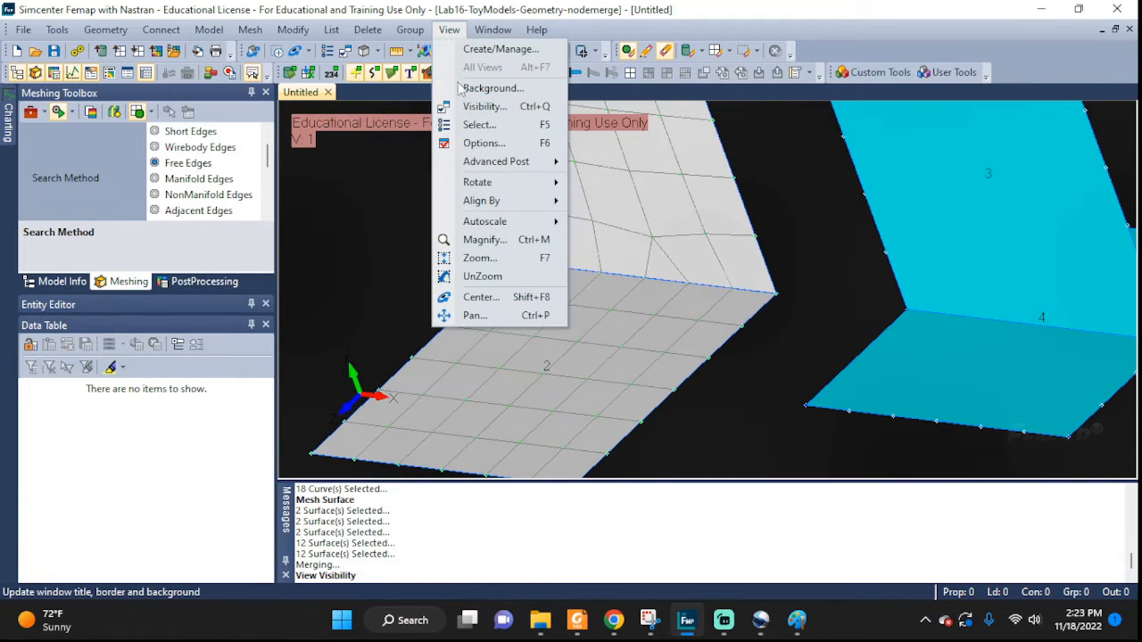
click(489, 87)
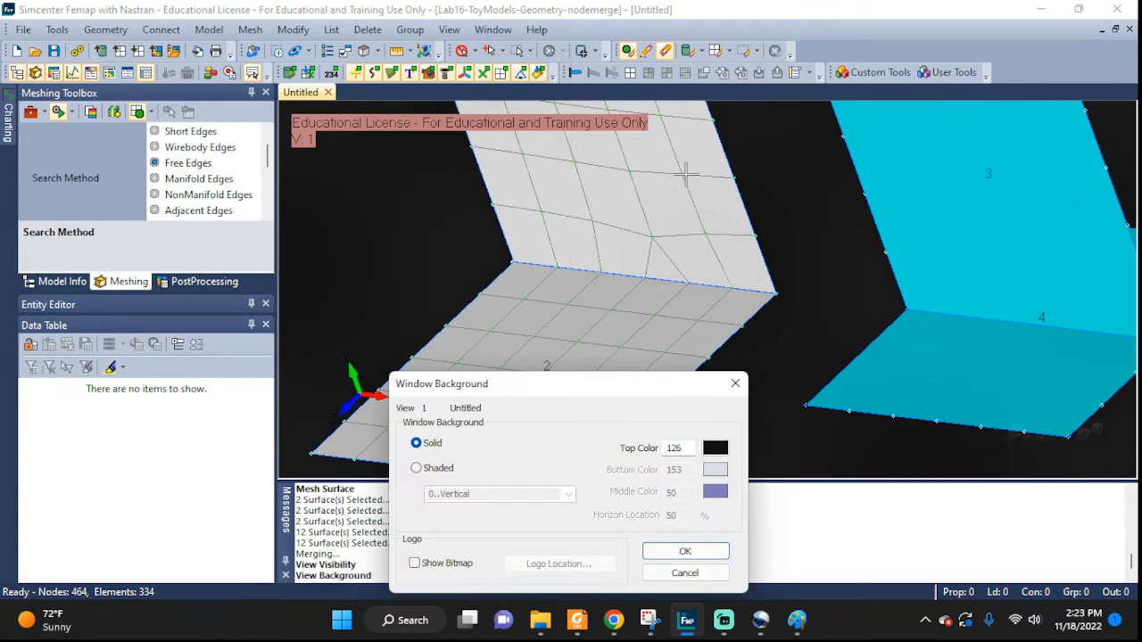
click(715, 448)
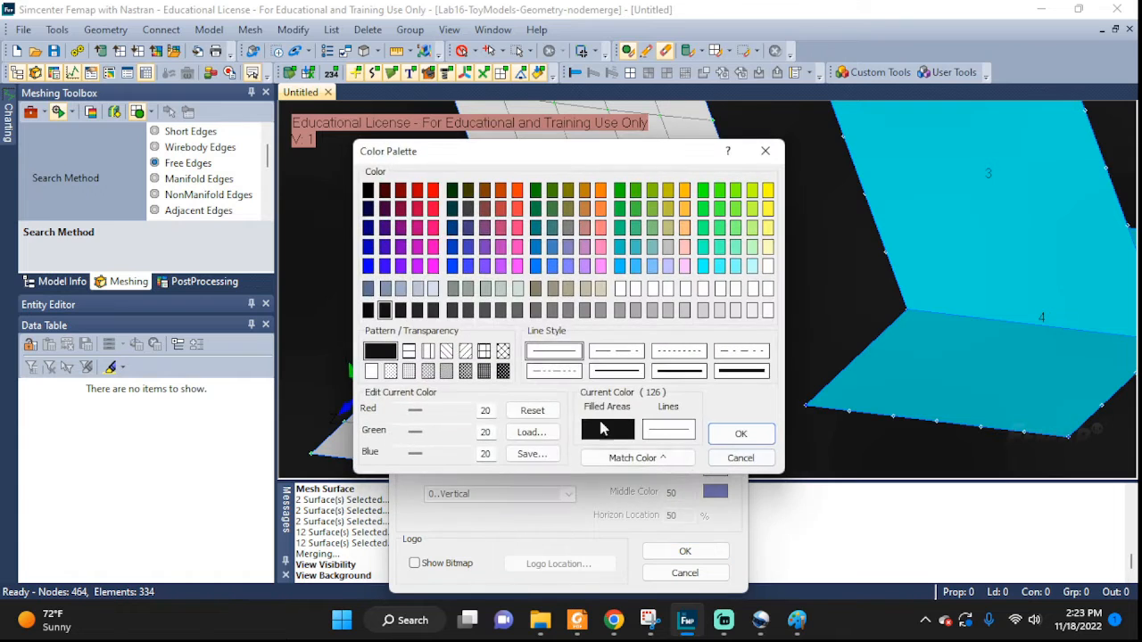
click(419, 290)
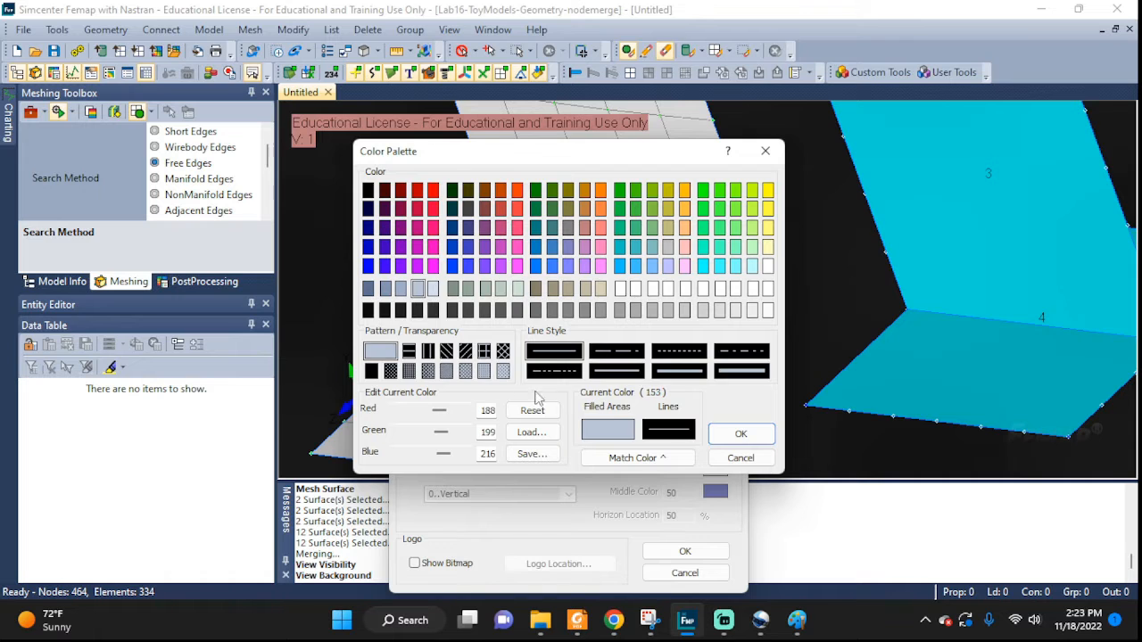
click(741, 434)
click(686, 550)
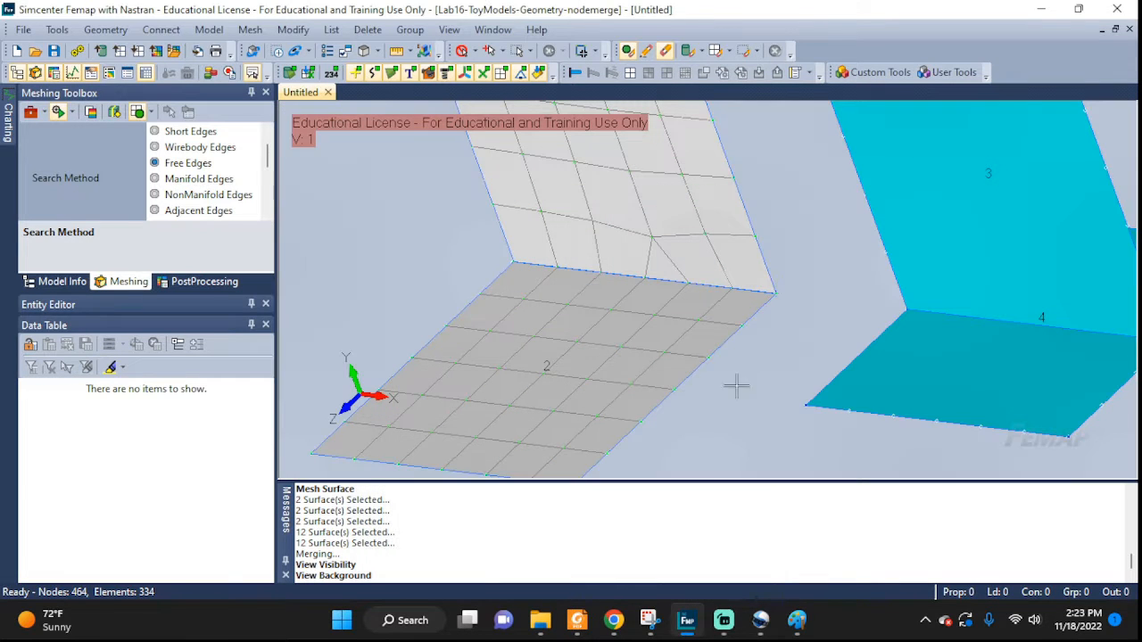
Turn on the node and element labels in the view's visibility settings
mouse_move(778, 300)
middle_down()
mouse_move(805, 294)
mouse_move(786, 287)
middle_up()
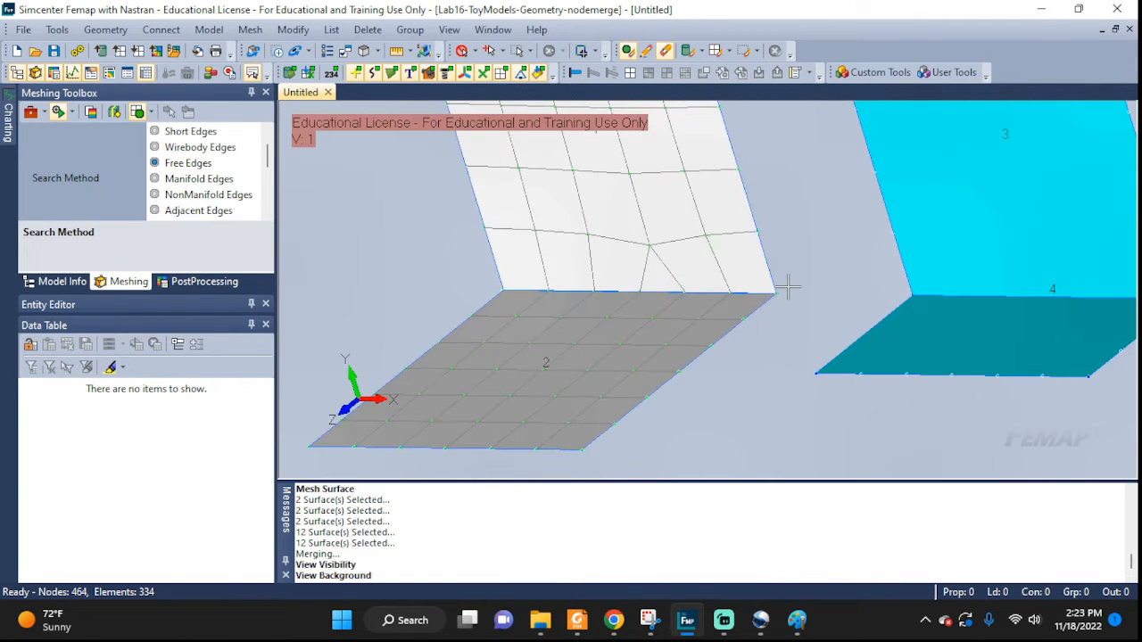
key(ctrl+q)
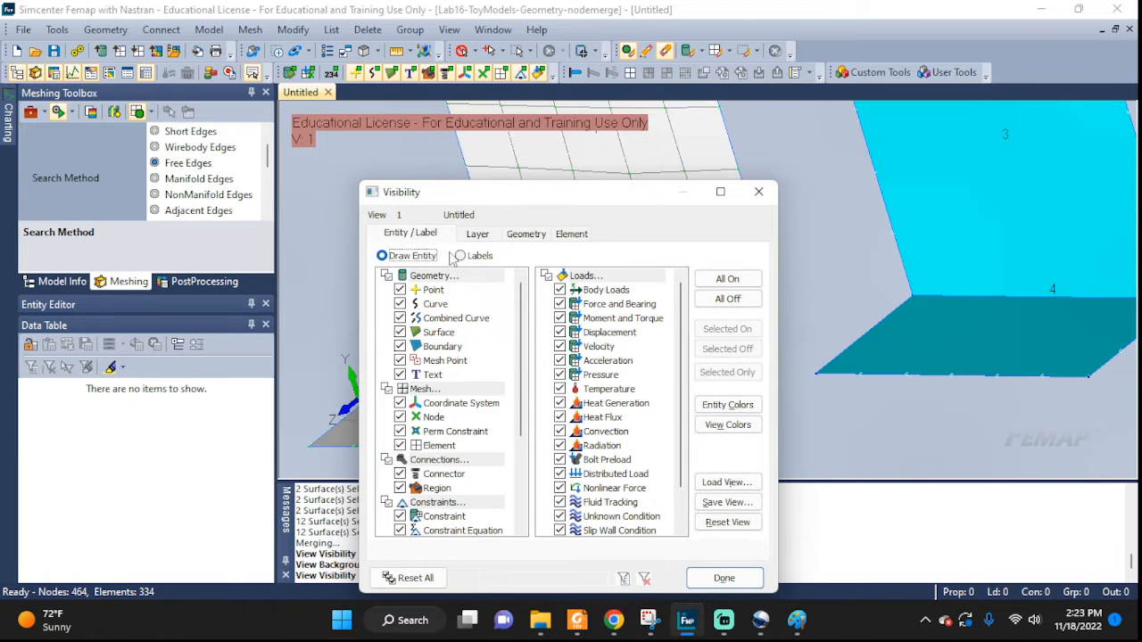
click(461, 256)
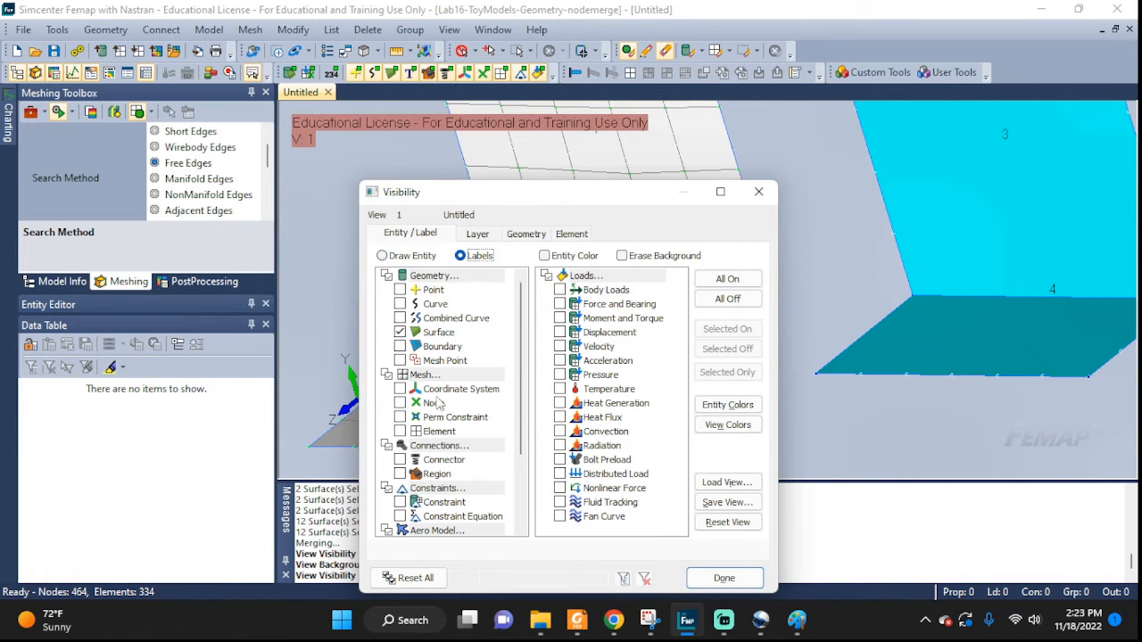
click(401, 404)
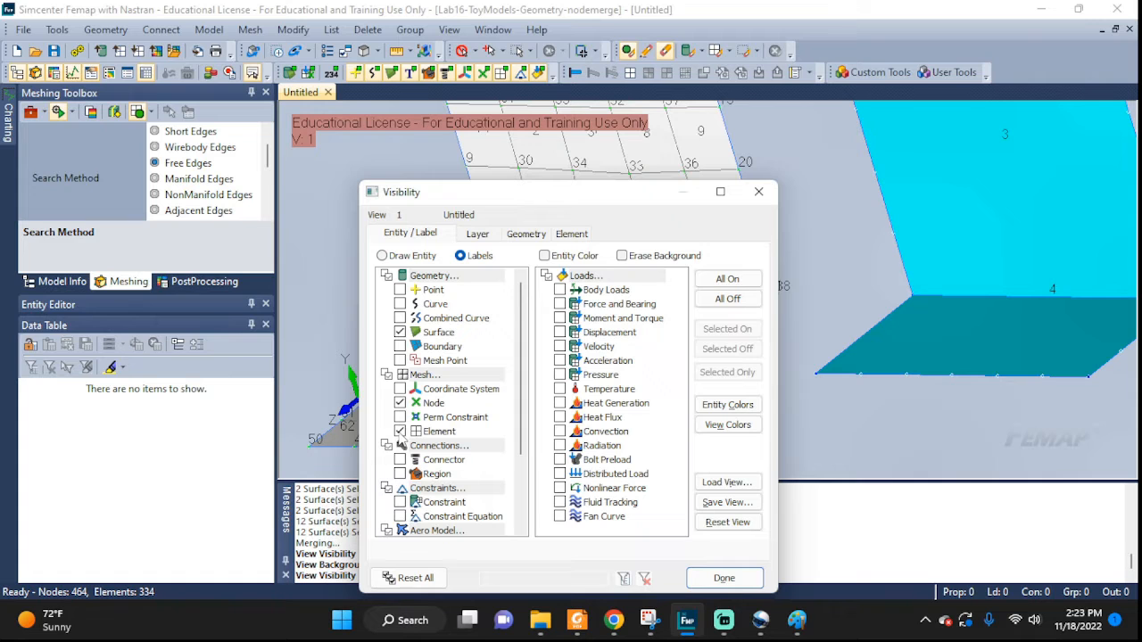
click(726, 579)
Examine the node labels along the shared edge of surfaces 1 and 2 for overlapping nodes
scroll(728, 277, up, 5)
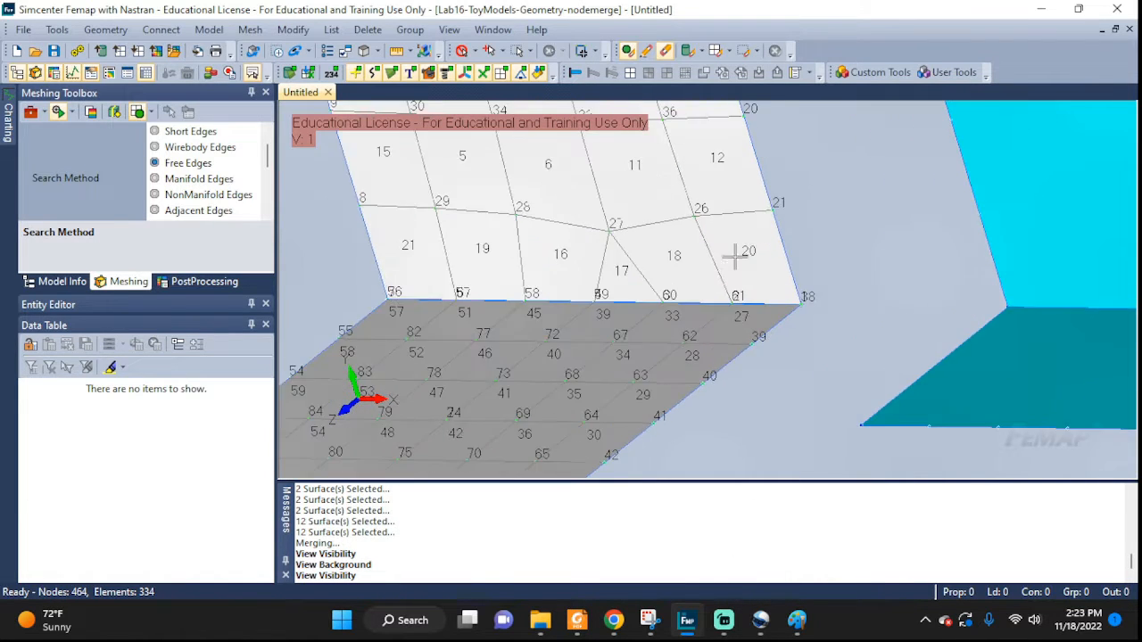
middle_drag(819, 326, 972, 386)
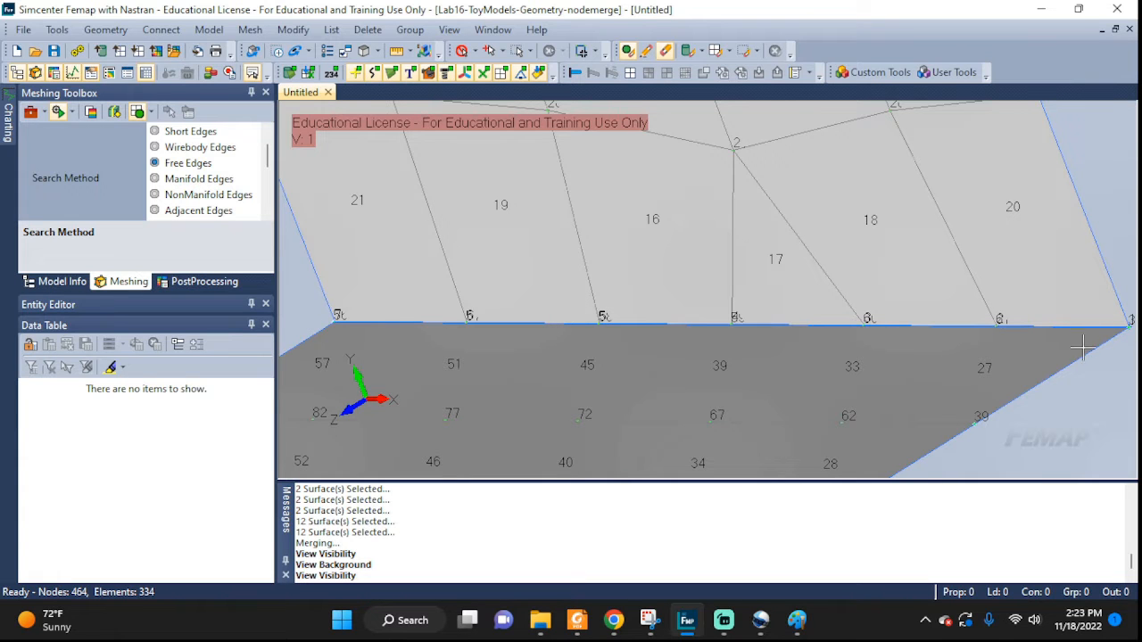
middle_drag(1082, 348, 780, 388)
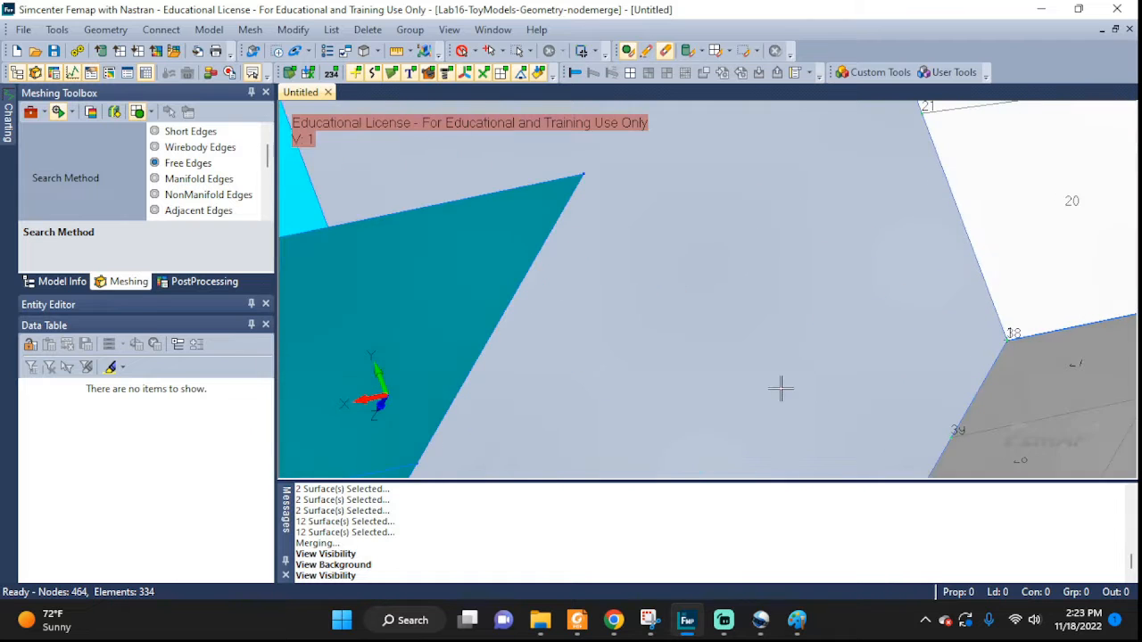
middle_drag(1028, 369, 430, 373)
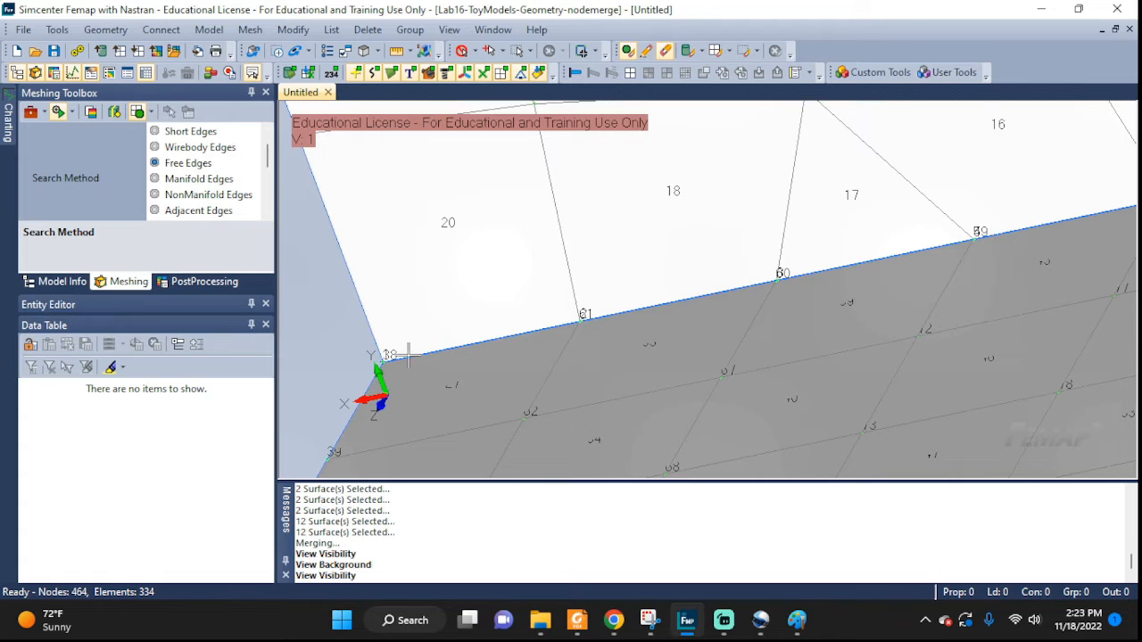
middle_drag(437, 354, 466, 351)
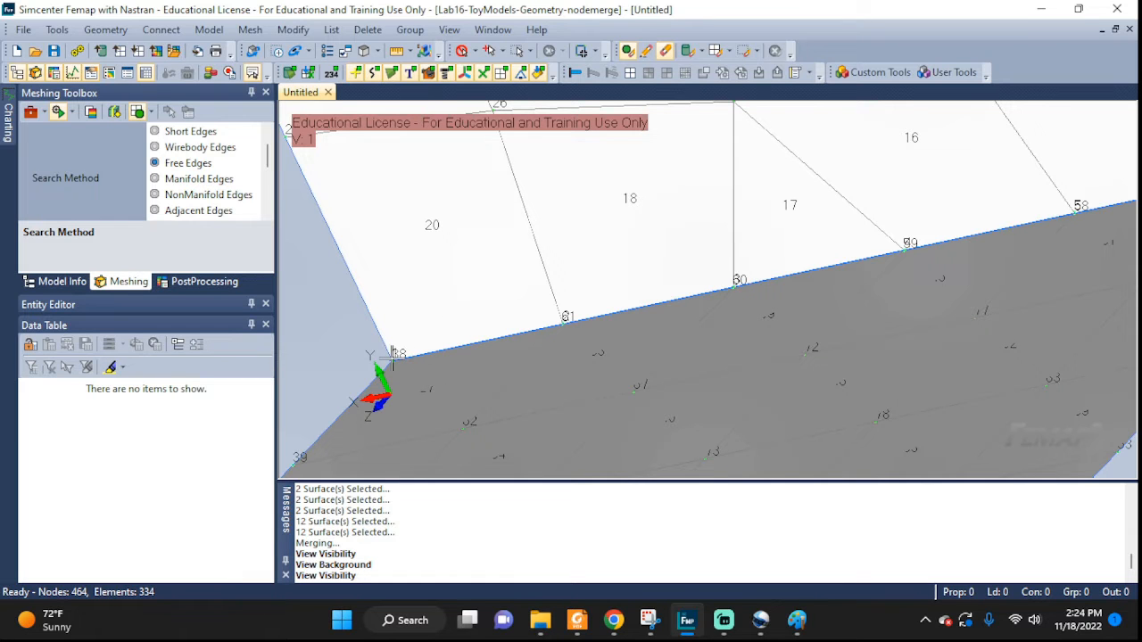
scroll(667, 350, down, 10)
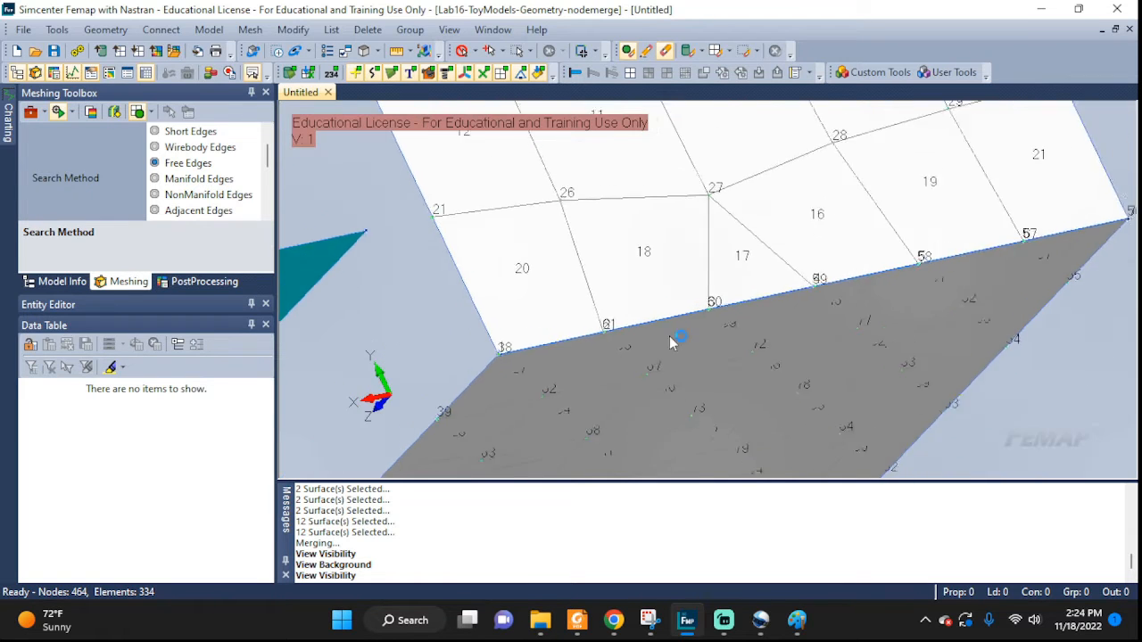
middle_drag(667, 332, 698, 330)
Inspect the node labels along the shared edges of the cross-shaped group of surfaces 5 through 9
scroll(714, 323, down, 3)
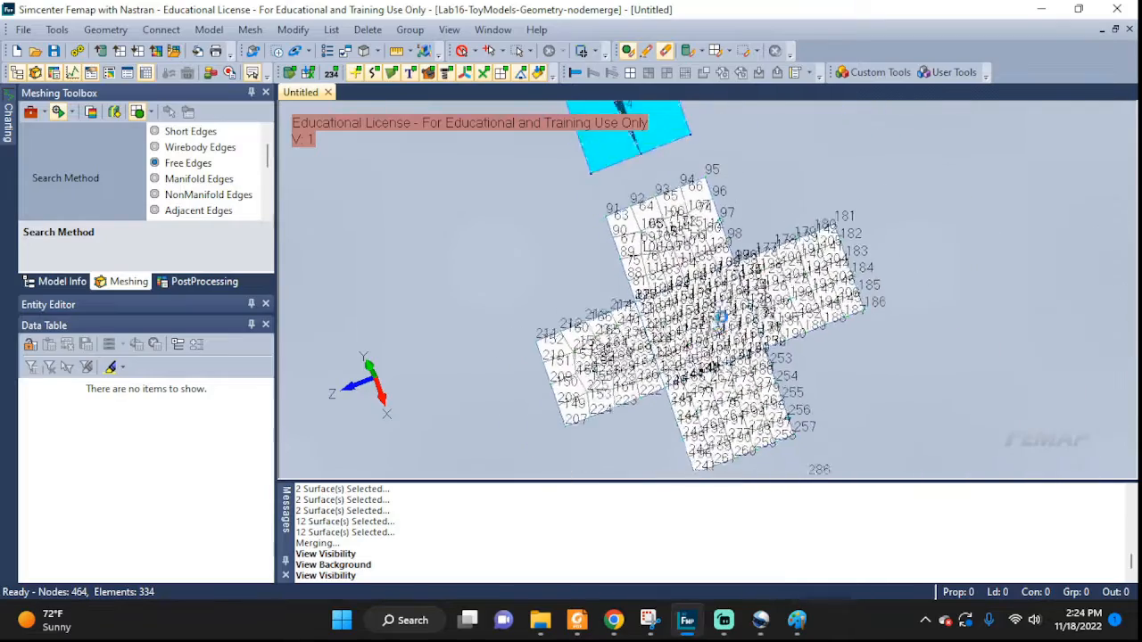
scroll(721, 317, up, 9)
scroll(724, 264, up, 8)
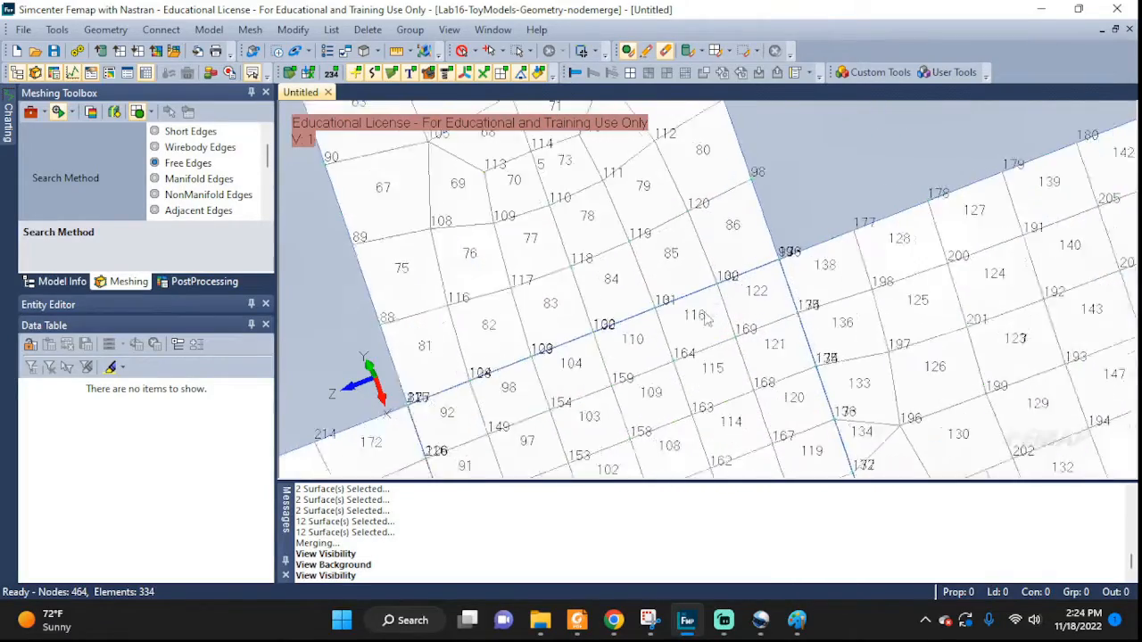
scroll(730, 275, down, 10)
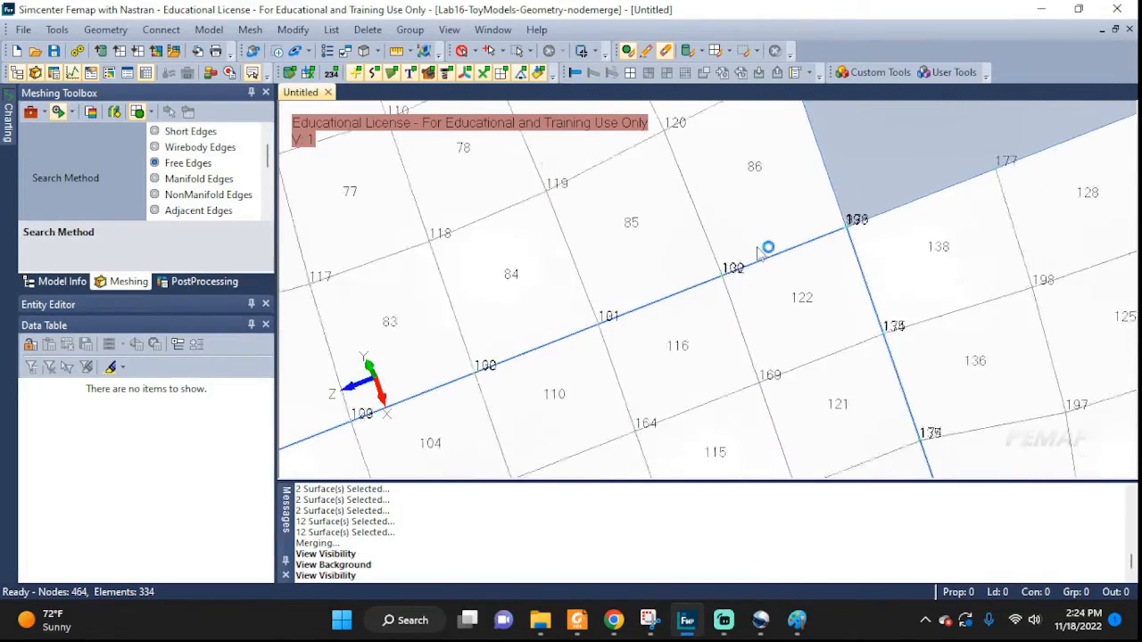
scroll(789, 337, down, 5)
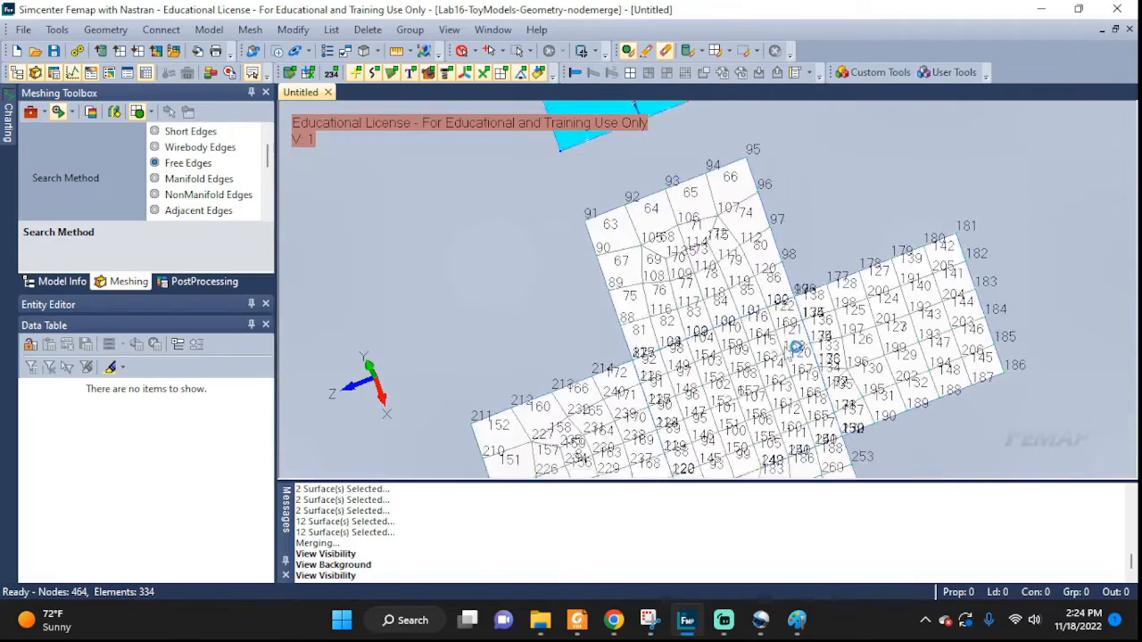
ctrl+middle_drag(802, 375, 760, 264)
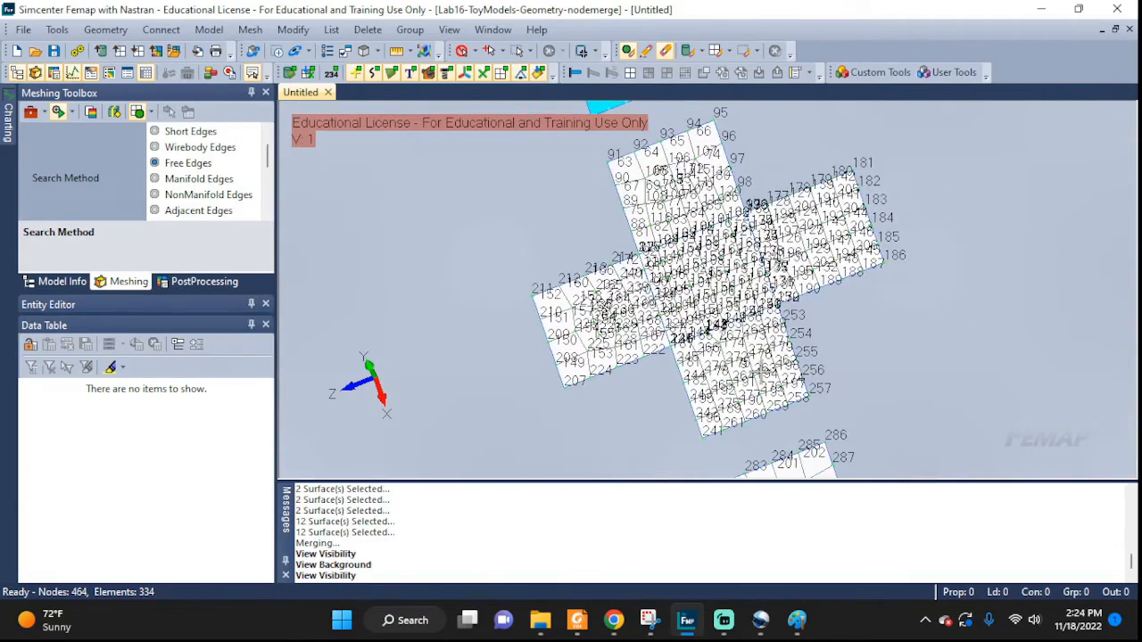
Examine the meshed surface groups, returning to the node labels along the shared edge of surfaces 1 and 2
middle_drag(606, 310, 874, 390)
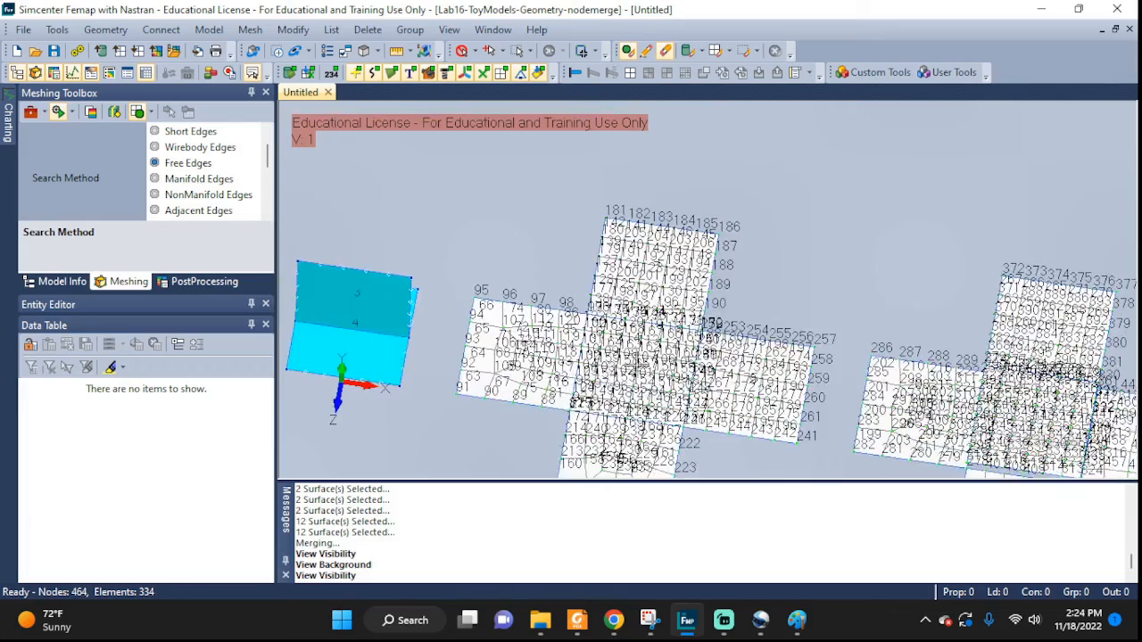
ctrl+middle_drag(383, 268, 763, 214)
scroll(570, 210, up, 1)
middle_drag(579, 207, 595, 303)
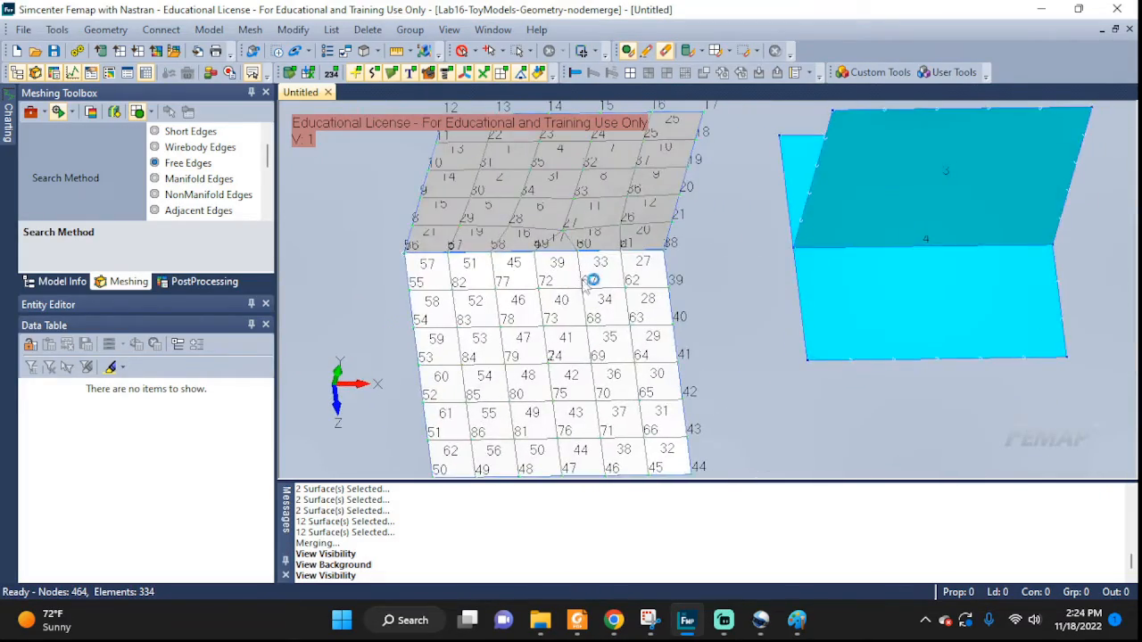
scroll(592, 280, down, 5)
scroll(558, 307, up, 3)
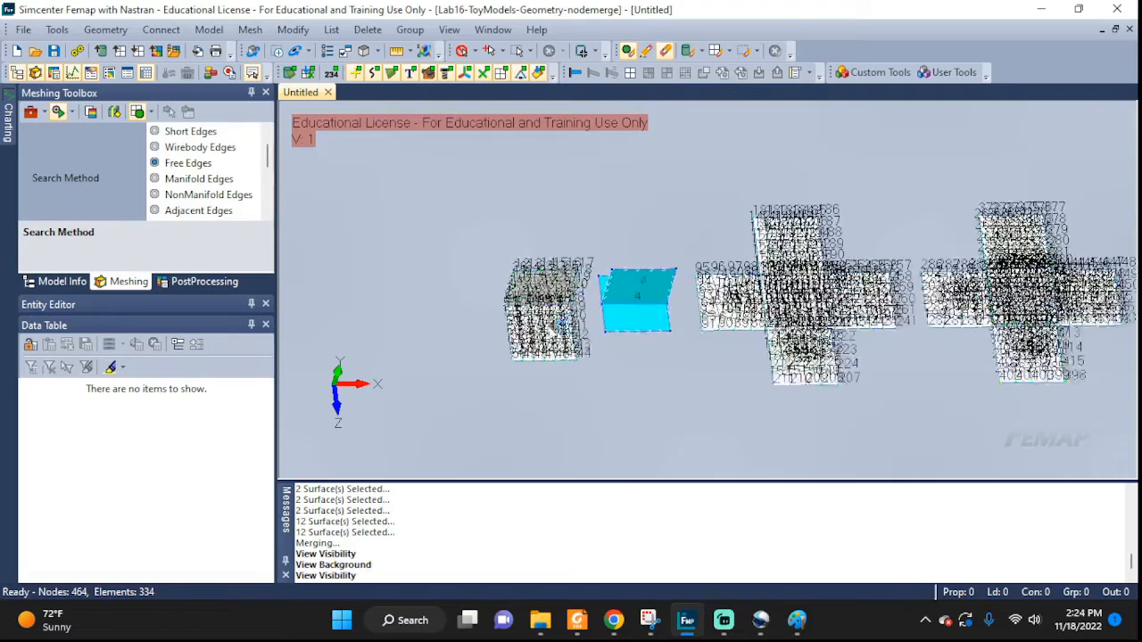
scroll(532, 285, up, 4)
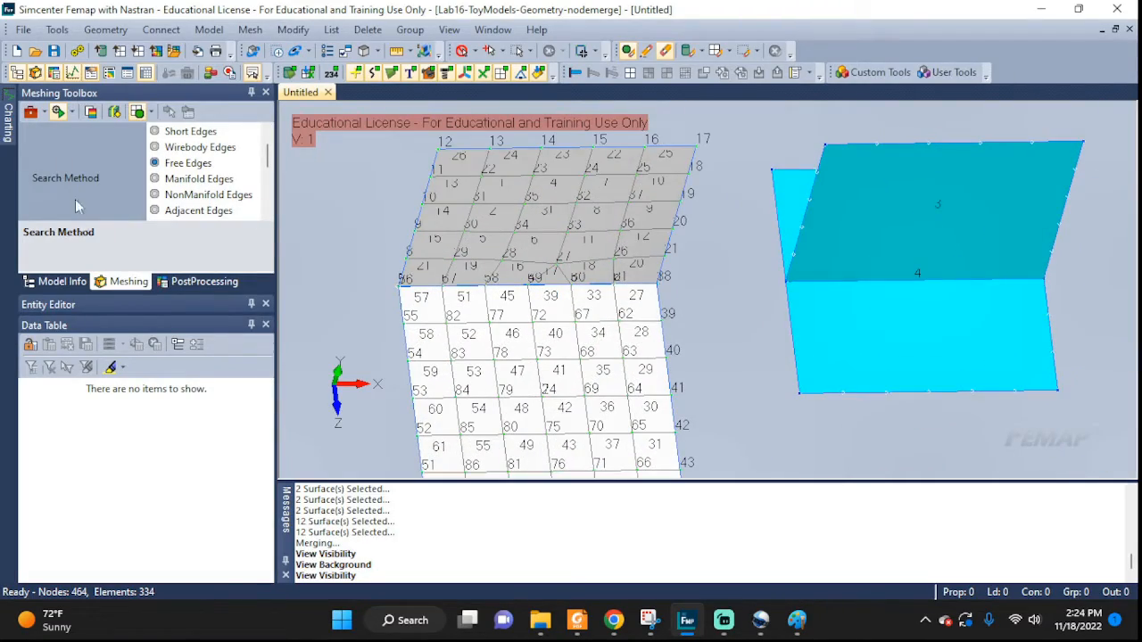
Try to merge coincident nodes in a box around the shared edge of surfaces 1 and 2, with tolerance 0.00100132 and Safe Merge
click(57, 29)
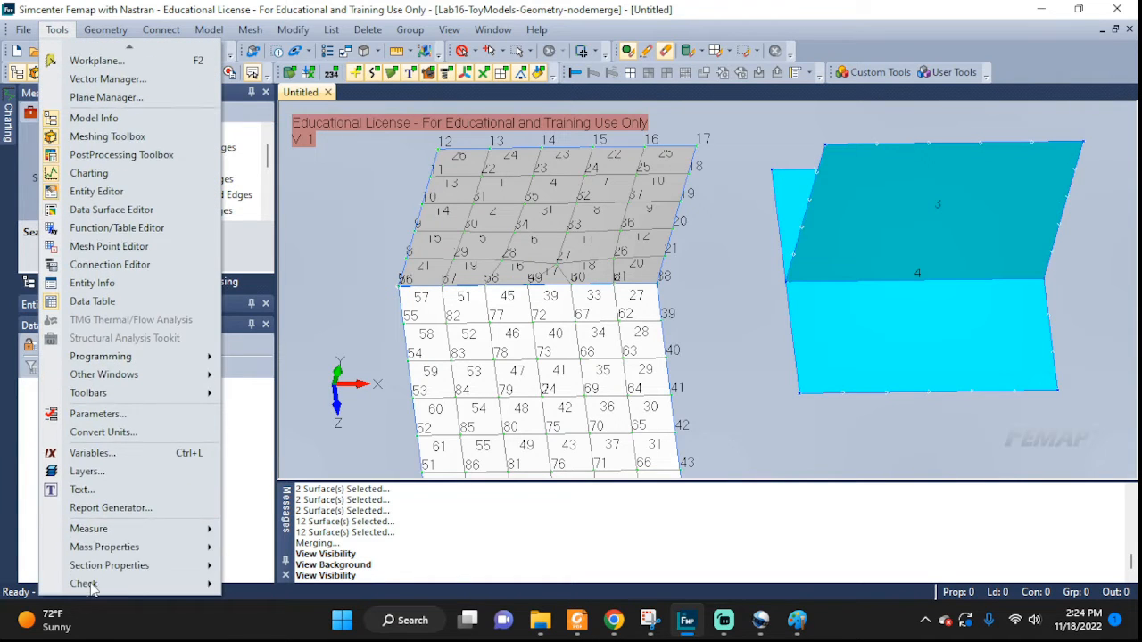
mouse_move(60, 585)
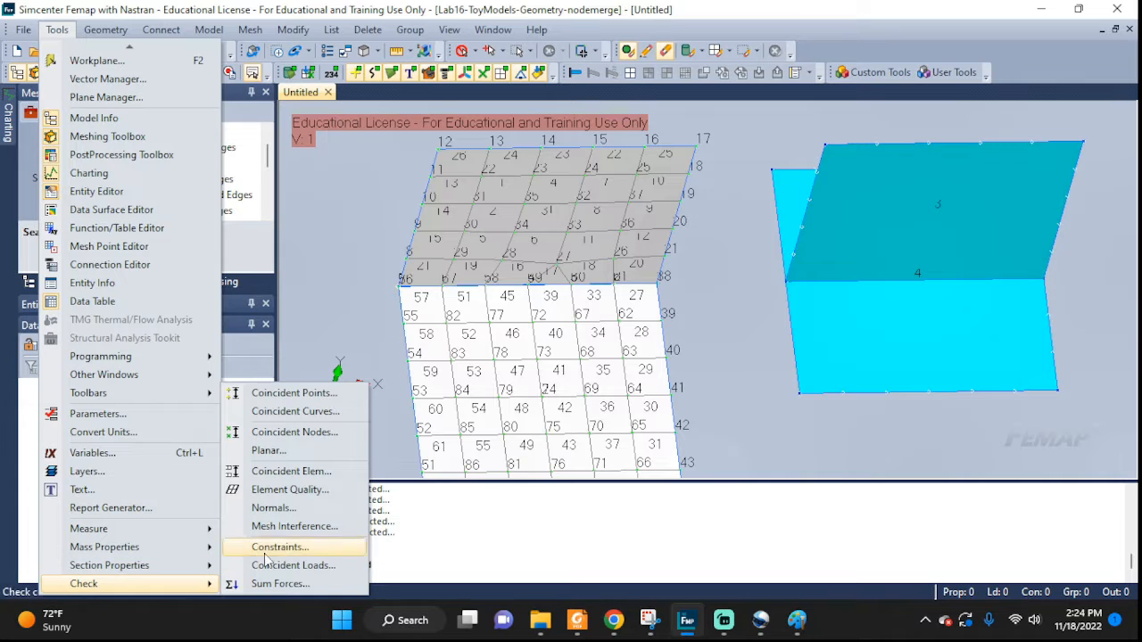
click(268, 433)
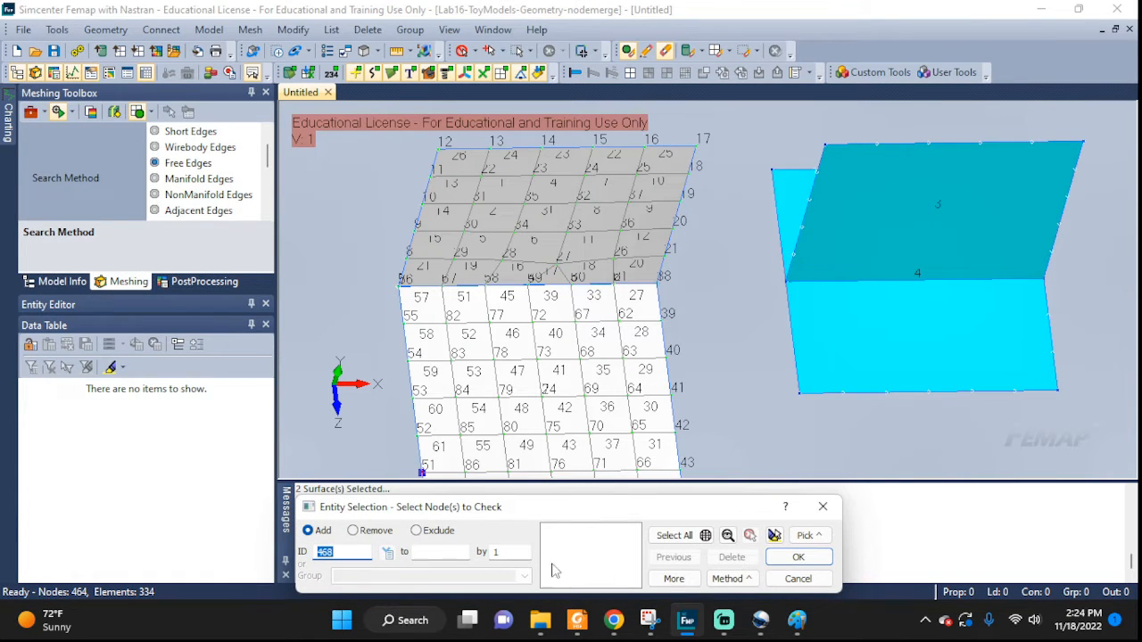
click(808, 535)
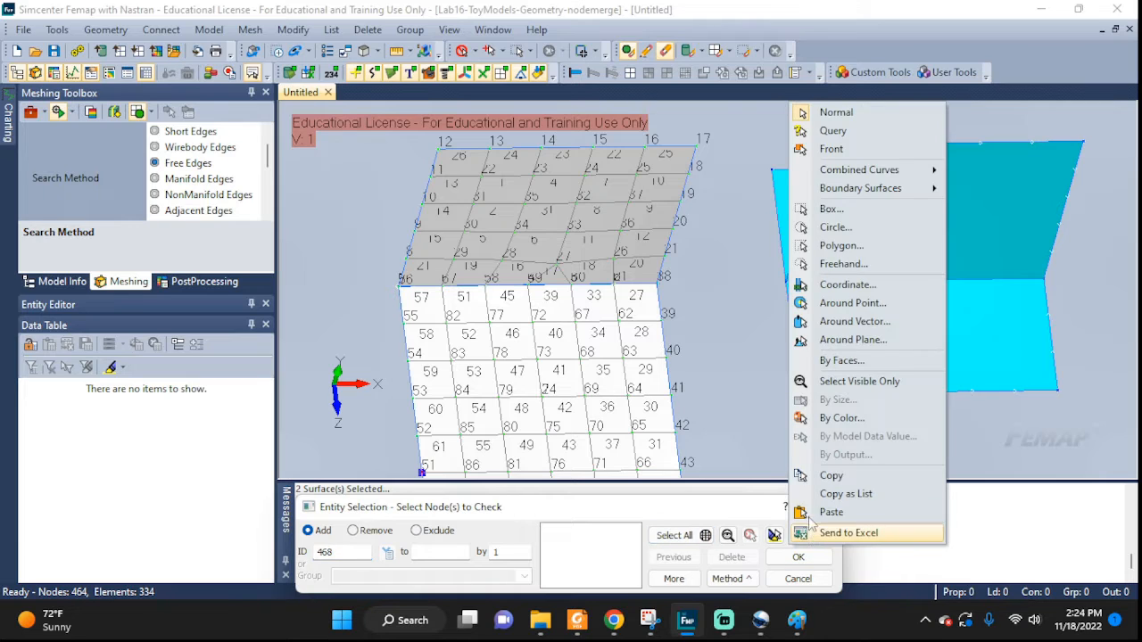
click(821, 209)
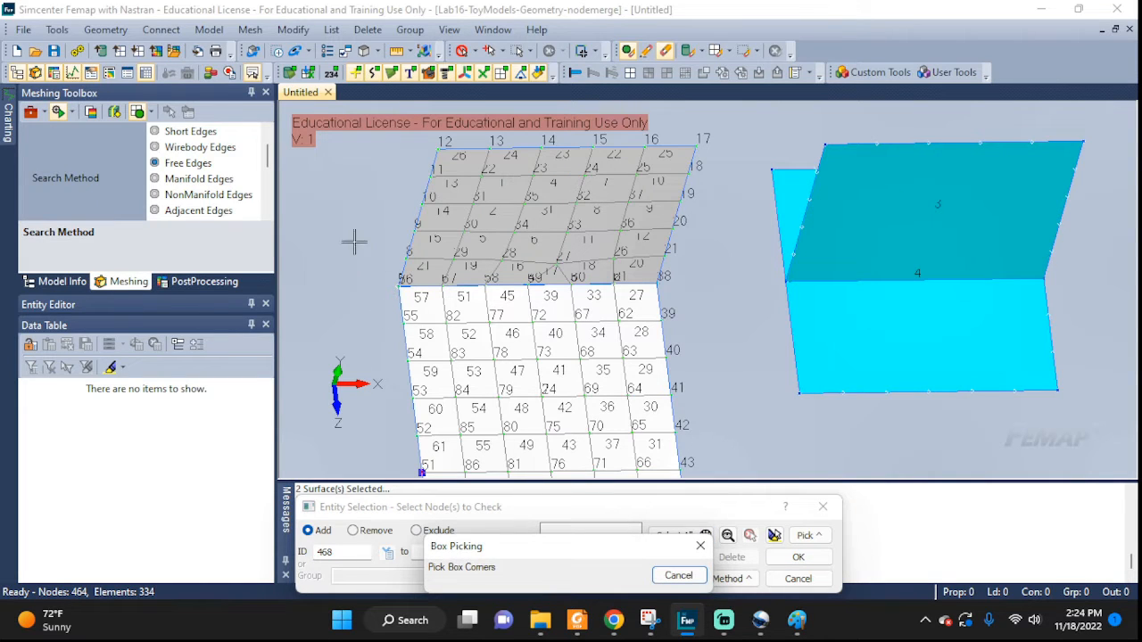
drag(354, 241, 713, 337)
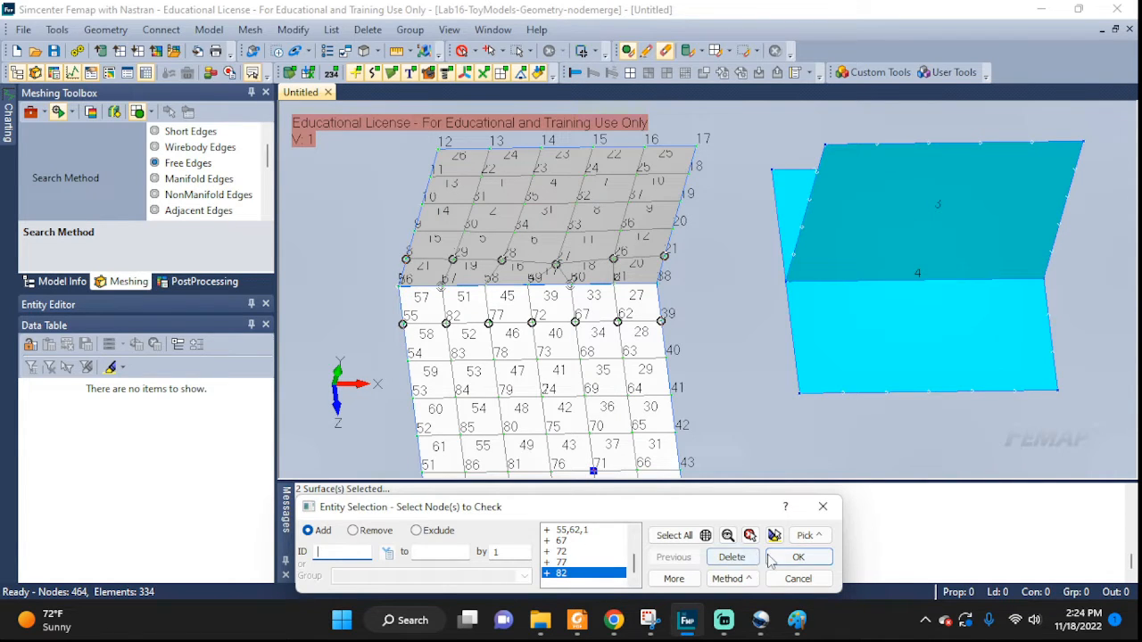
click(798, 556)
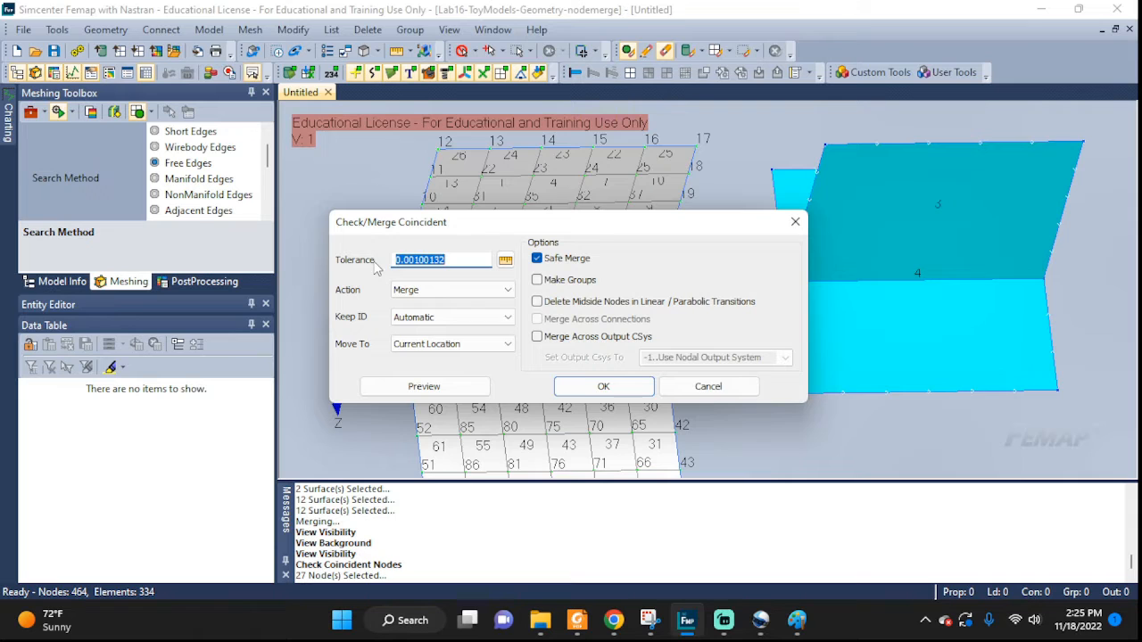
click(568, 389)
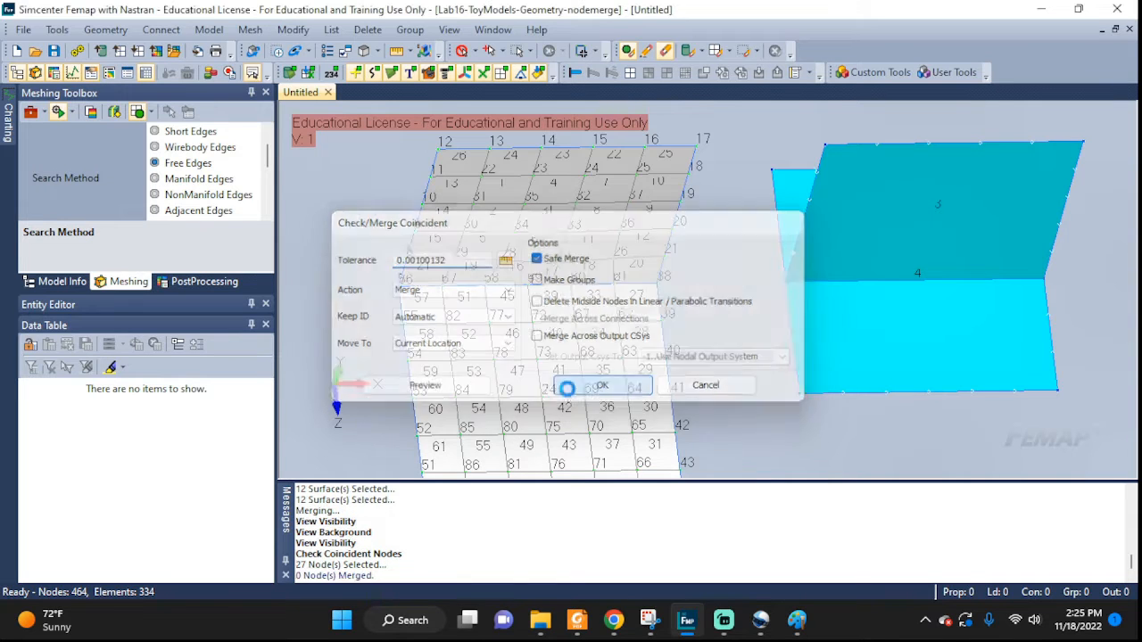
Measure the distance between corner nodes 7 and 56 across the gap between surfaces 1 and 2
middle_drag(592, 399, 707, 401)
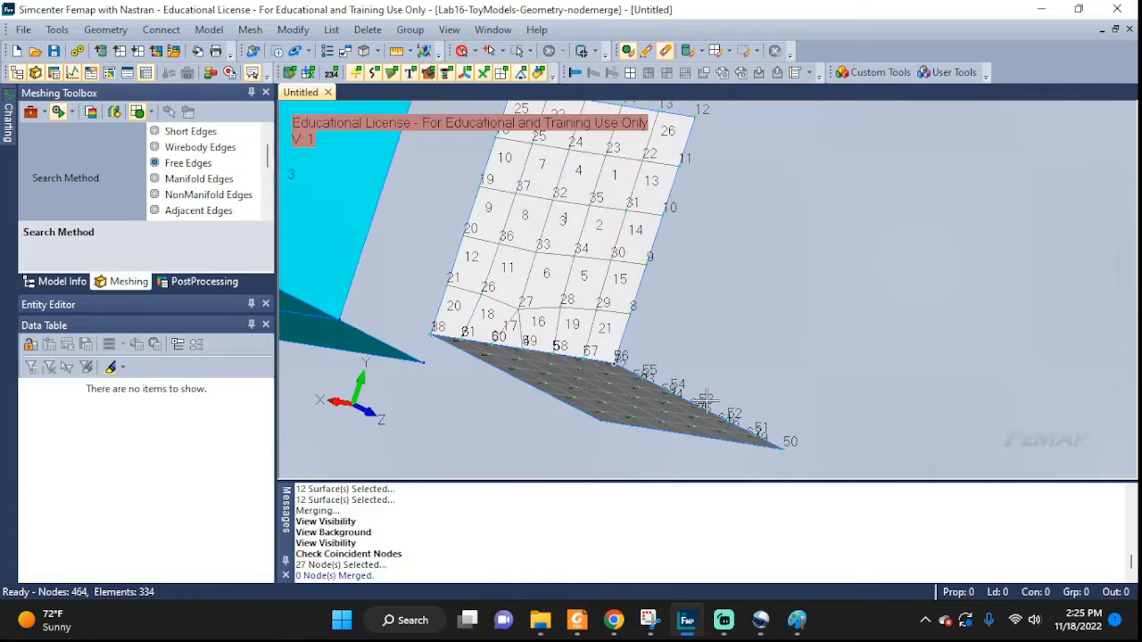
scroll(632, 381, up, 8)
middle_drag(568, 381, 587, 325)
scroll(632, 330, up, 5)
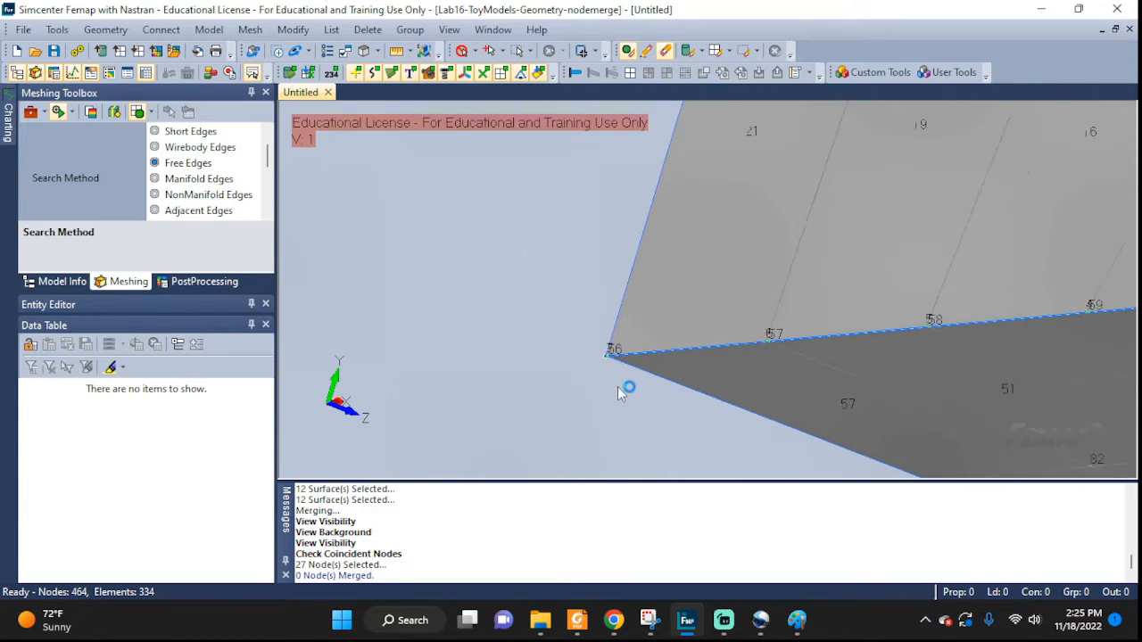
mouse_move(627, 356)
middle_down()
mouse_move(606, 361)
mouse_move(592, 392)
mouse_move(587, 368)
mouse_move(553, 359)
mouse_move(584, 365)
mouse_move(599, 353)
mouse_move(587, 359)
middle_up()
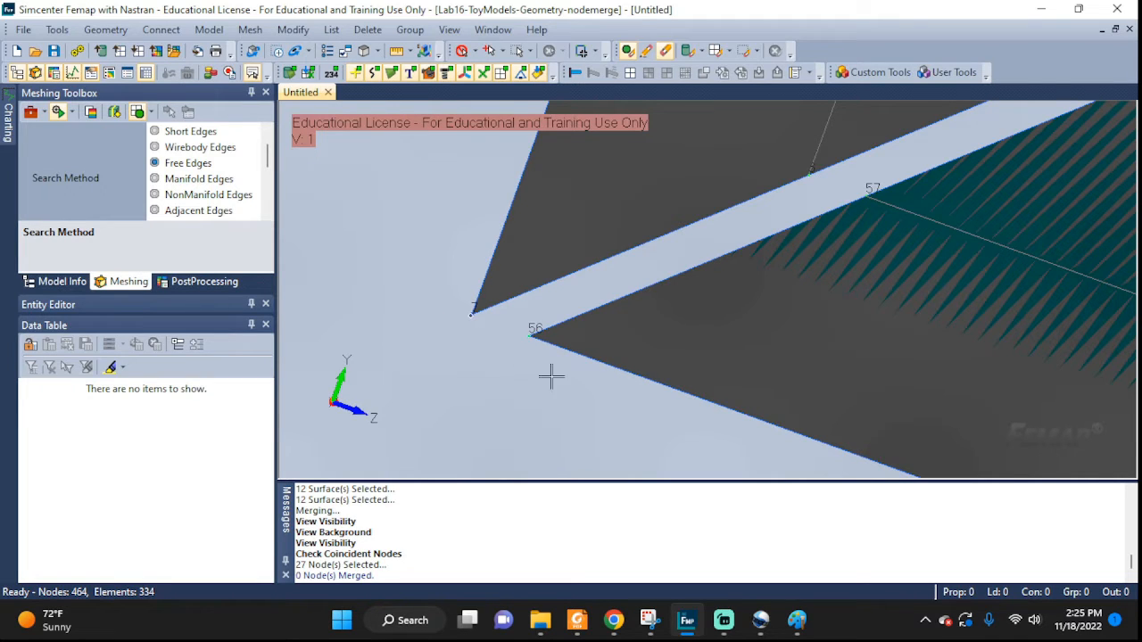
click(251, 31)
mouse_move(287, 67)
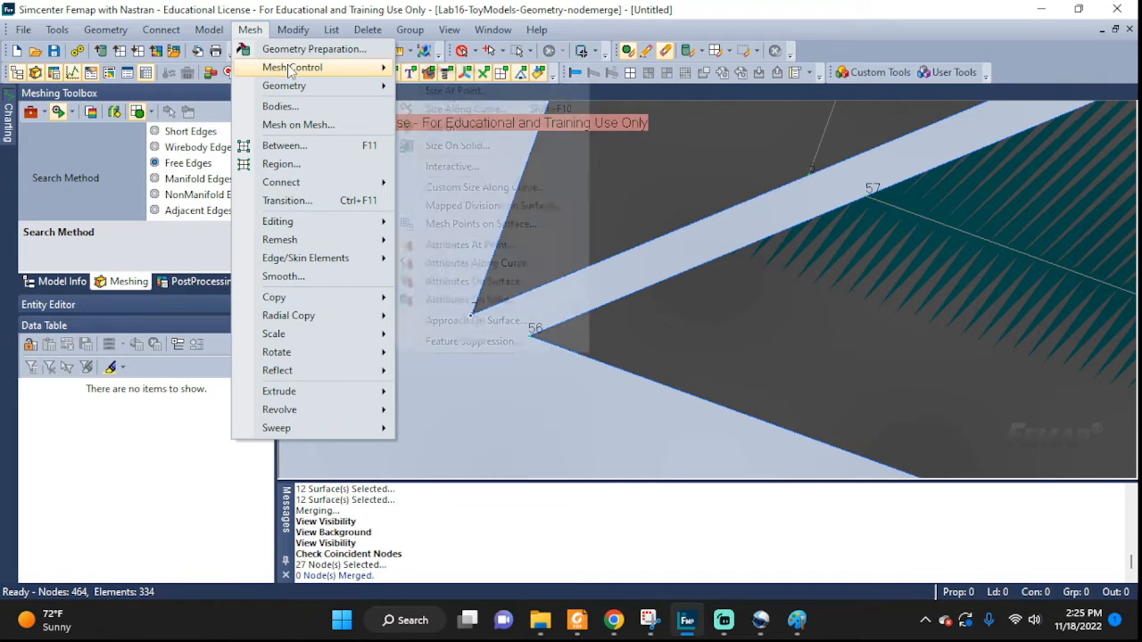
click(57, 30)
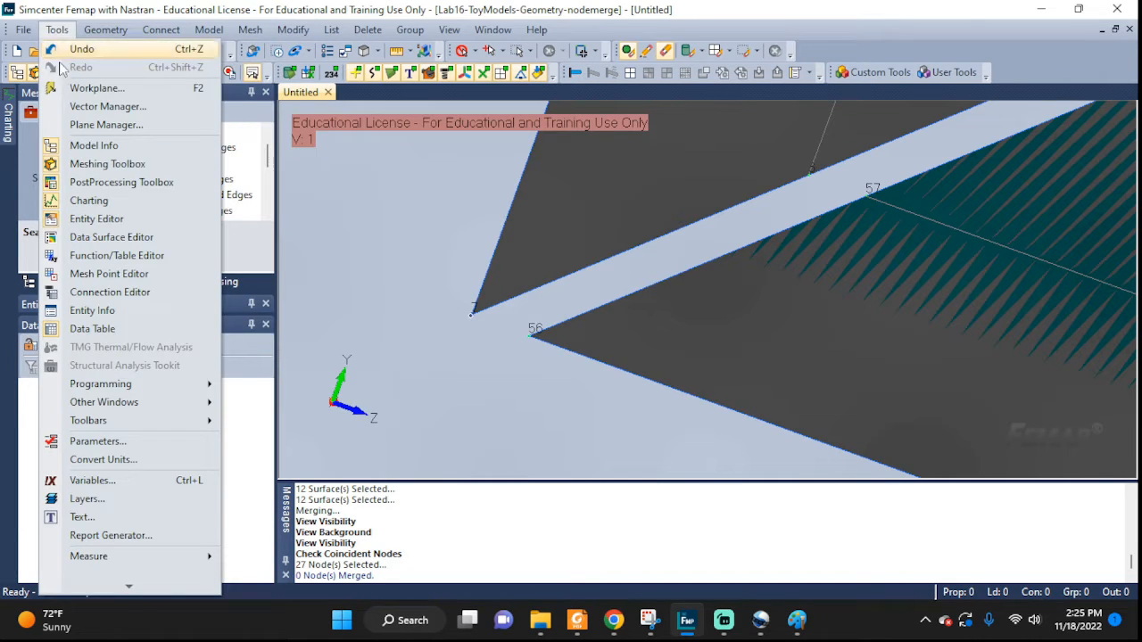
mouse_move(109, 583)
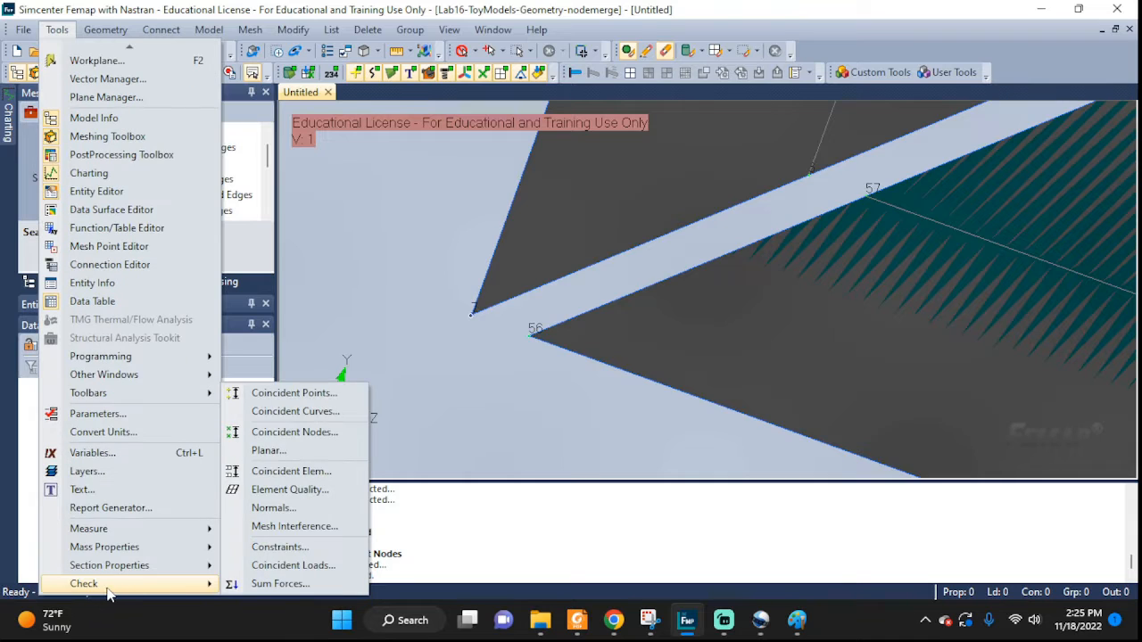
mouse_move(126, 535)
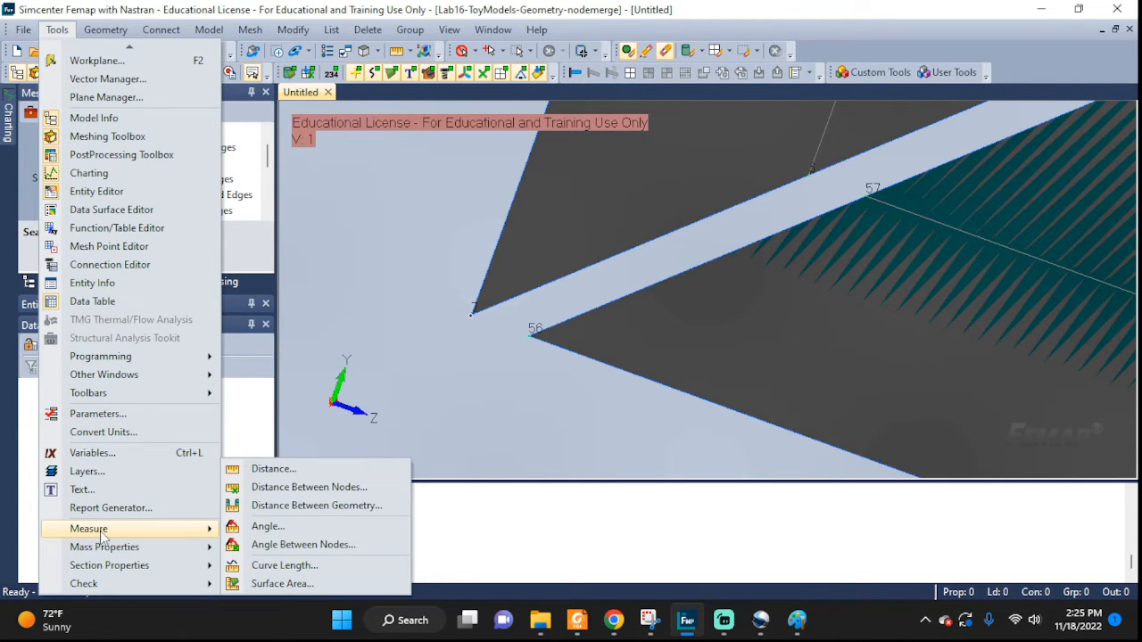
click(259, 469)
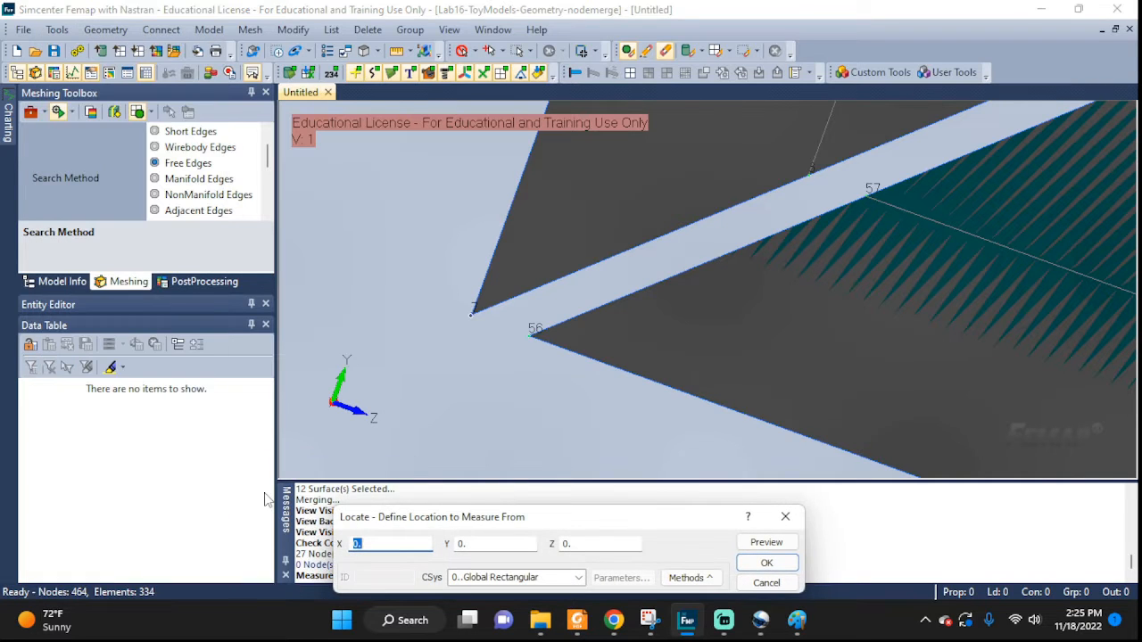
click(473, 312)
click(766, 563)
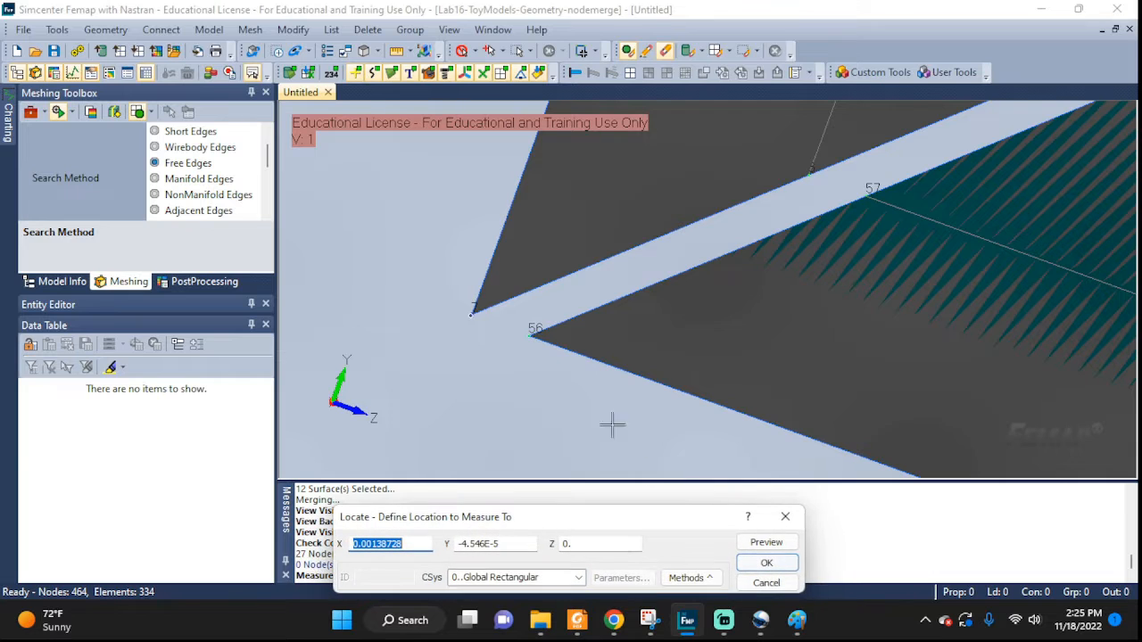
click(533, 332)
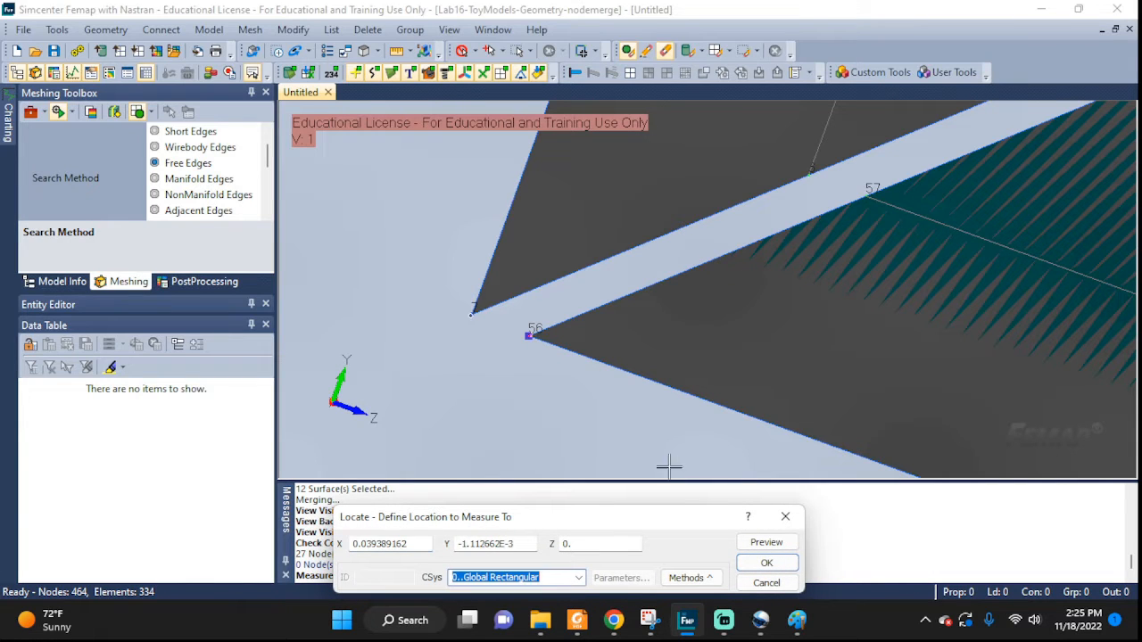
click(767, 563)
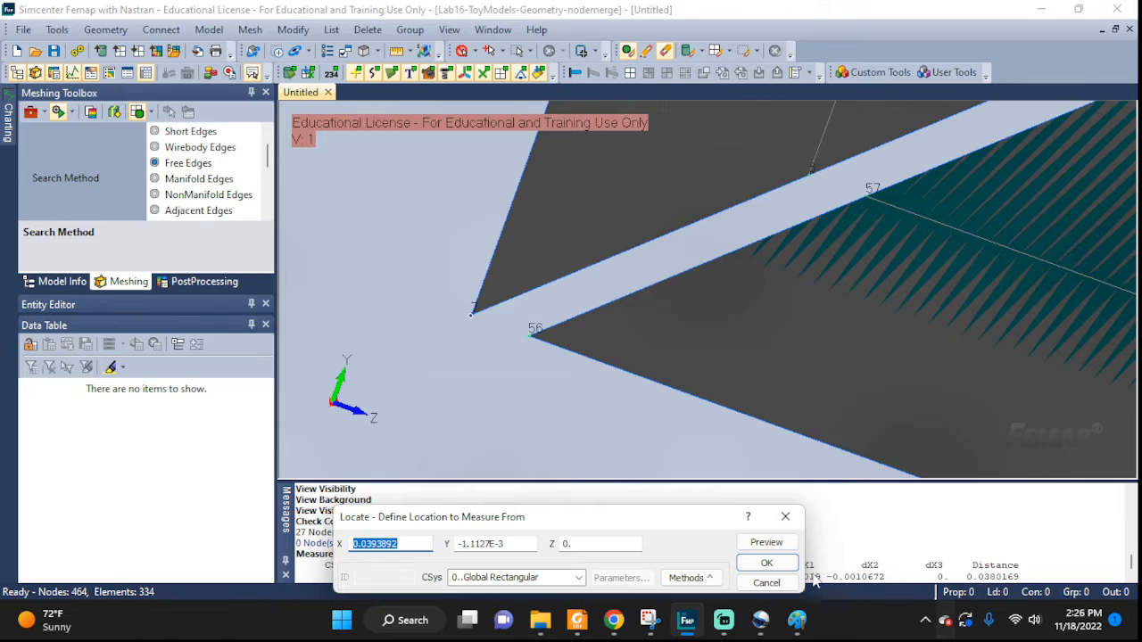
click(767, 584)
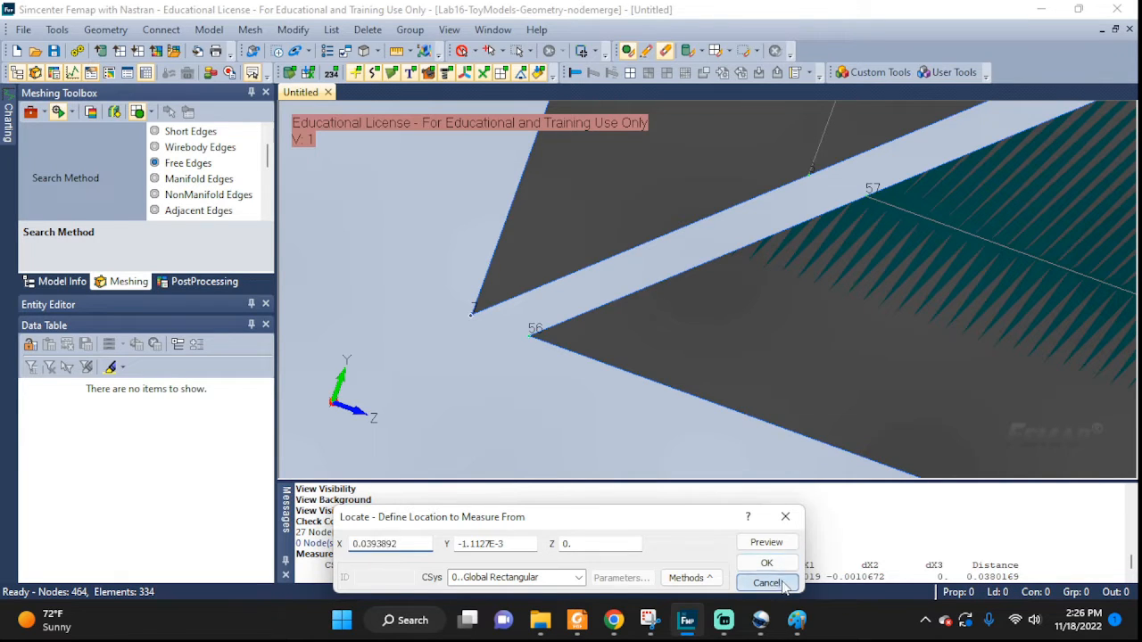
Merge the coincident nodes in a box around the shared edge of surfaces 1 and 2, using tolerance 0.04 with Safe Merge
click(57, 29)
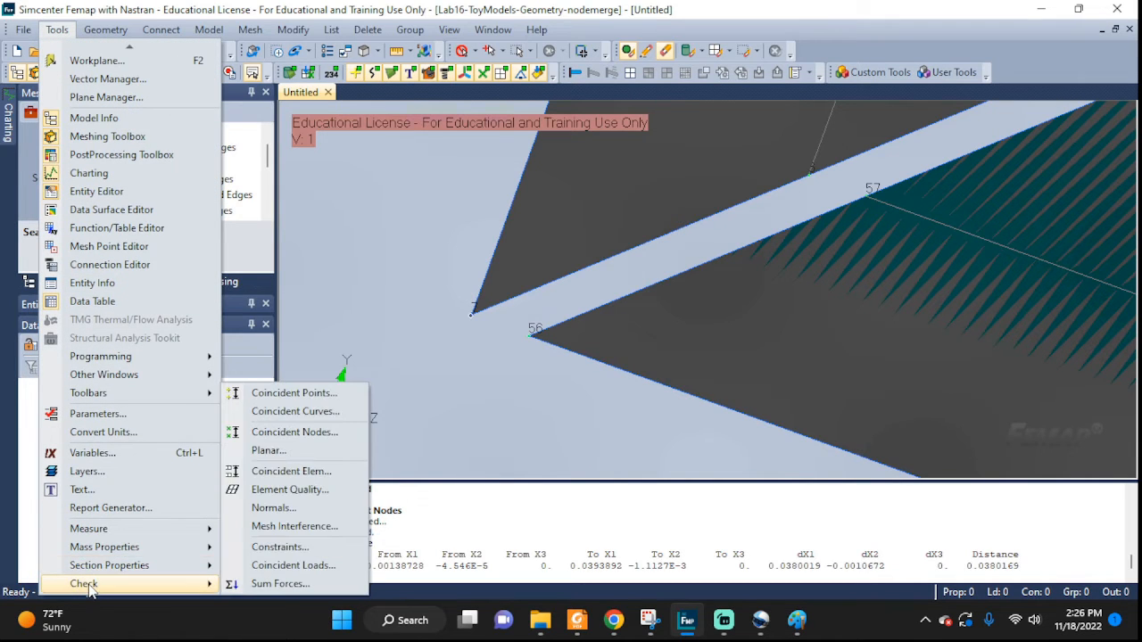
click(289, 431)
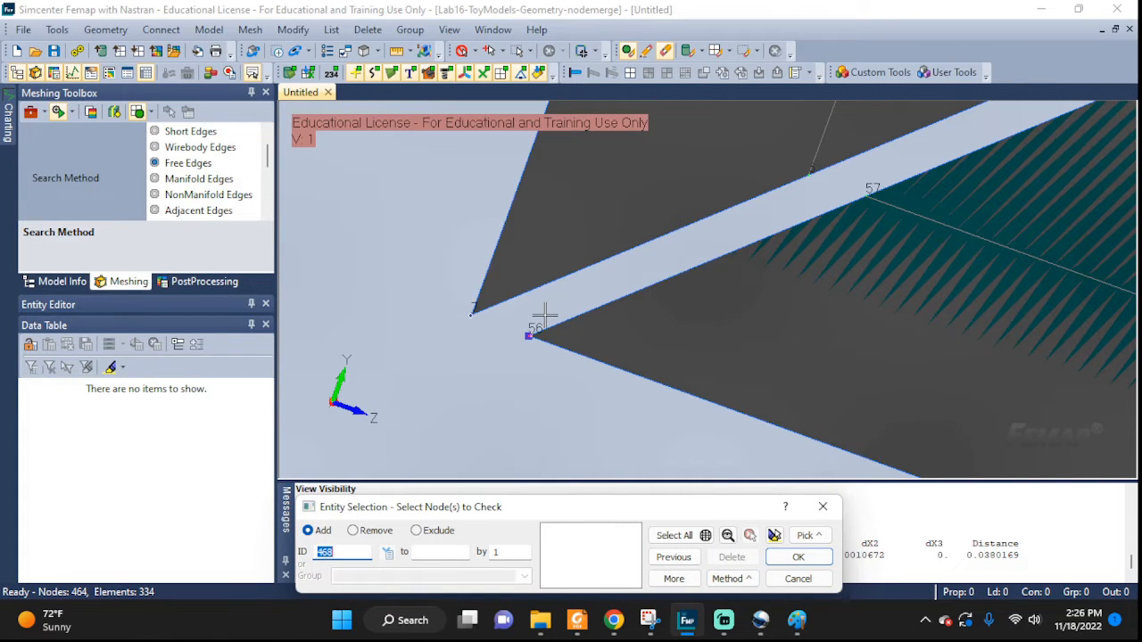
scroll(549, 317, down, 5)
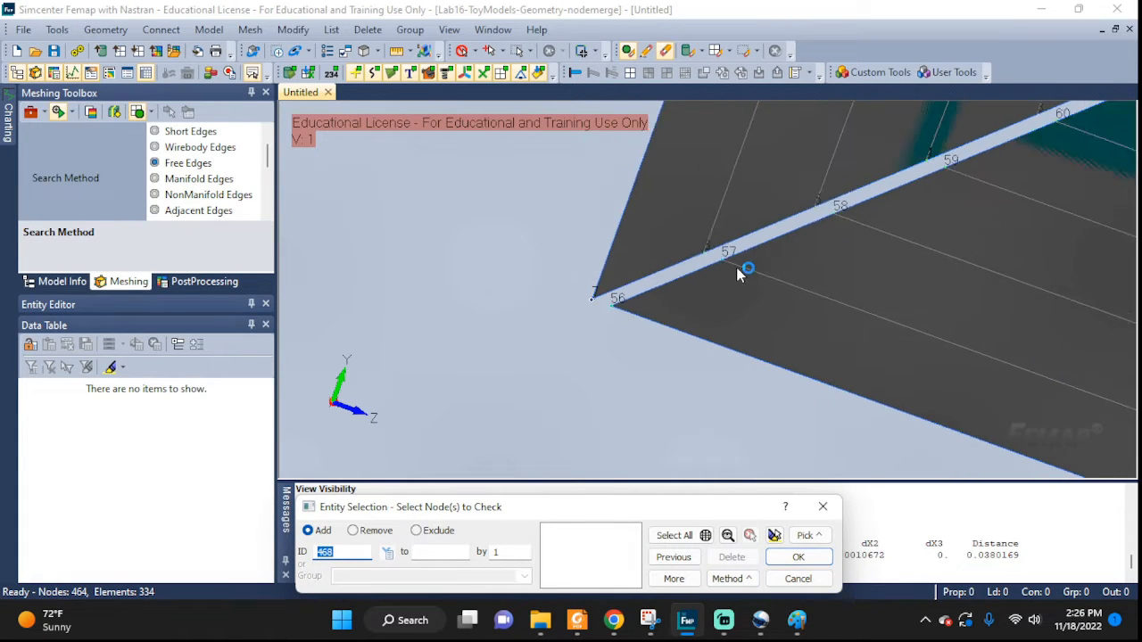
scroll(660, 290, down, 5)
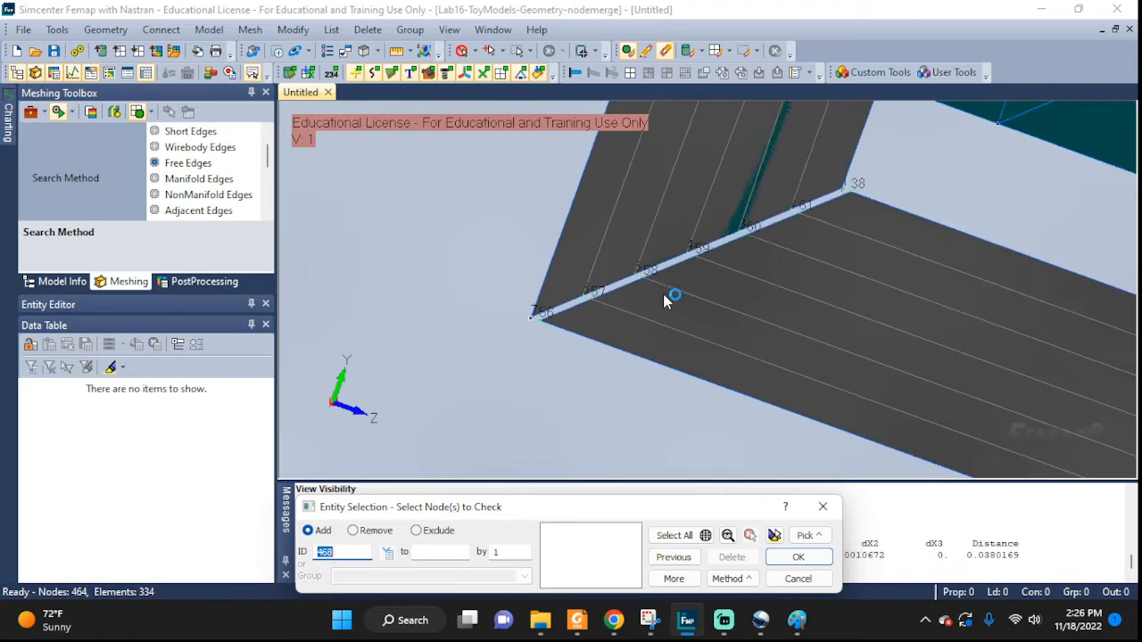
middle_drag(664, 301, 629, 334)
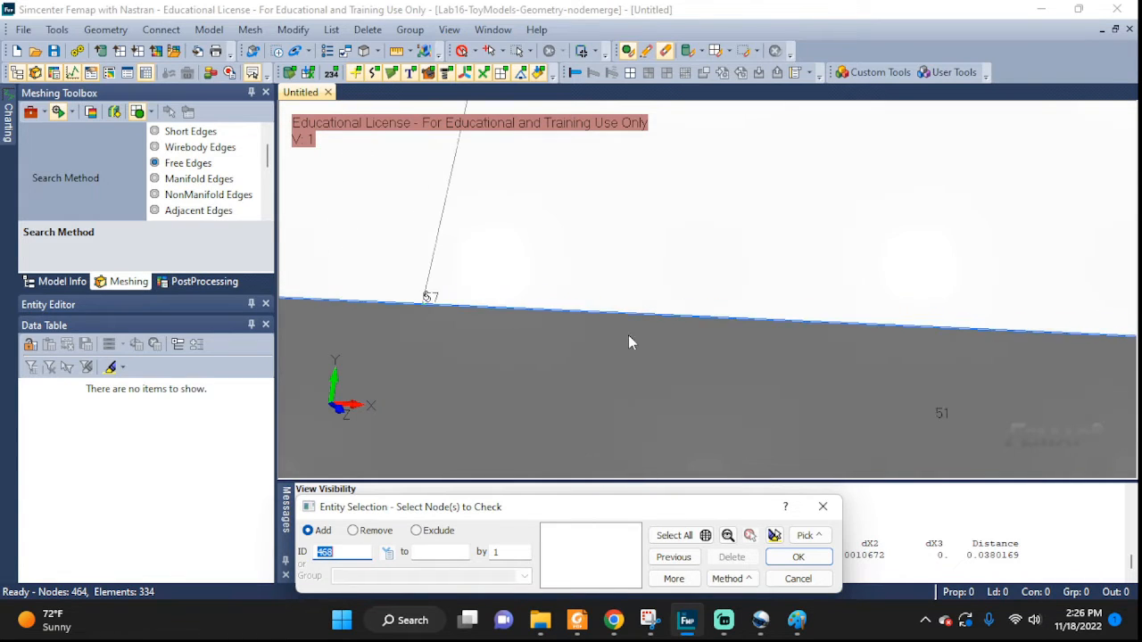
scroll(638, 332, down, 8)
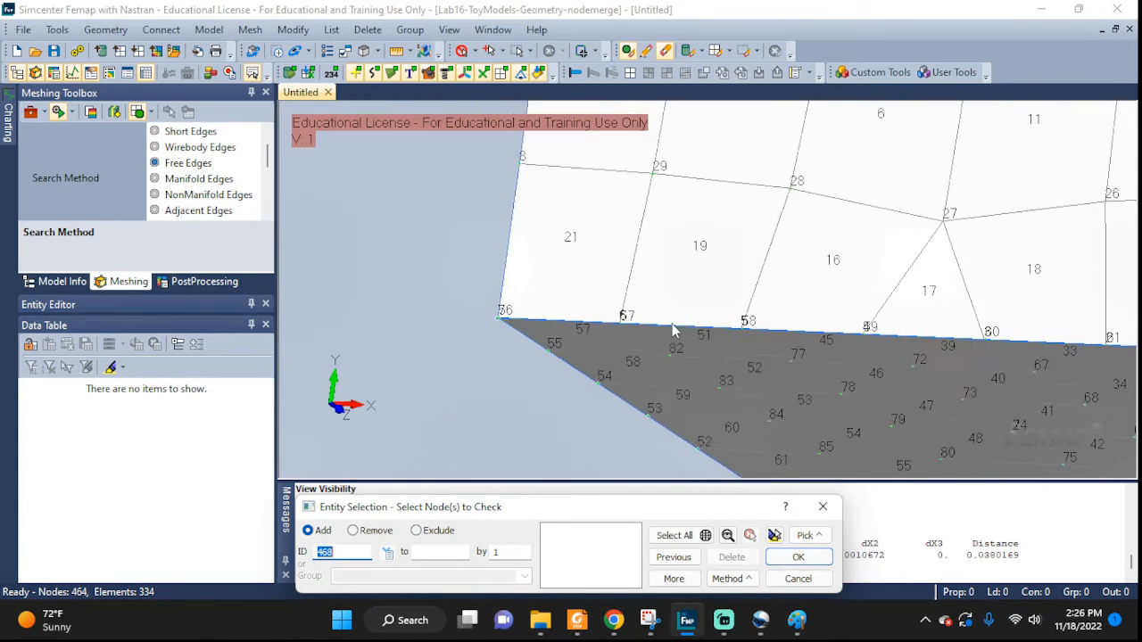
middle_drag(682, 364, 756, 379)
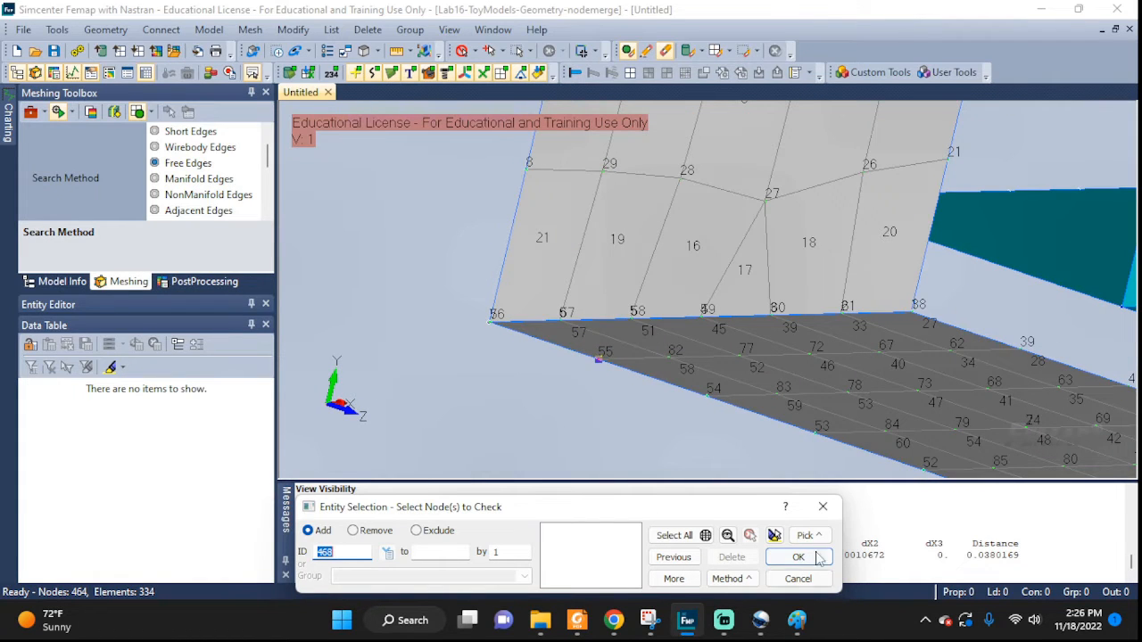
click(807, 536)
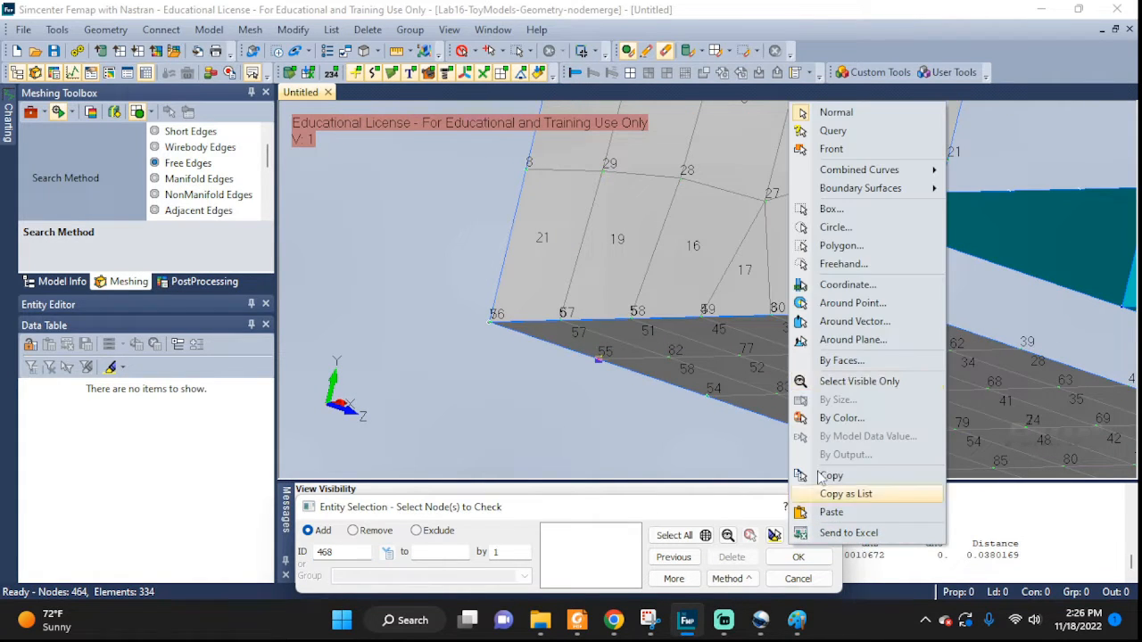
click(831, 208)
click(942, 266)
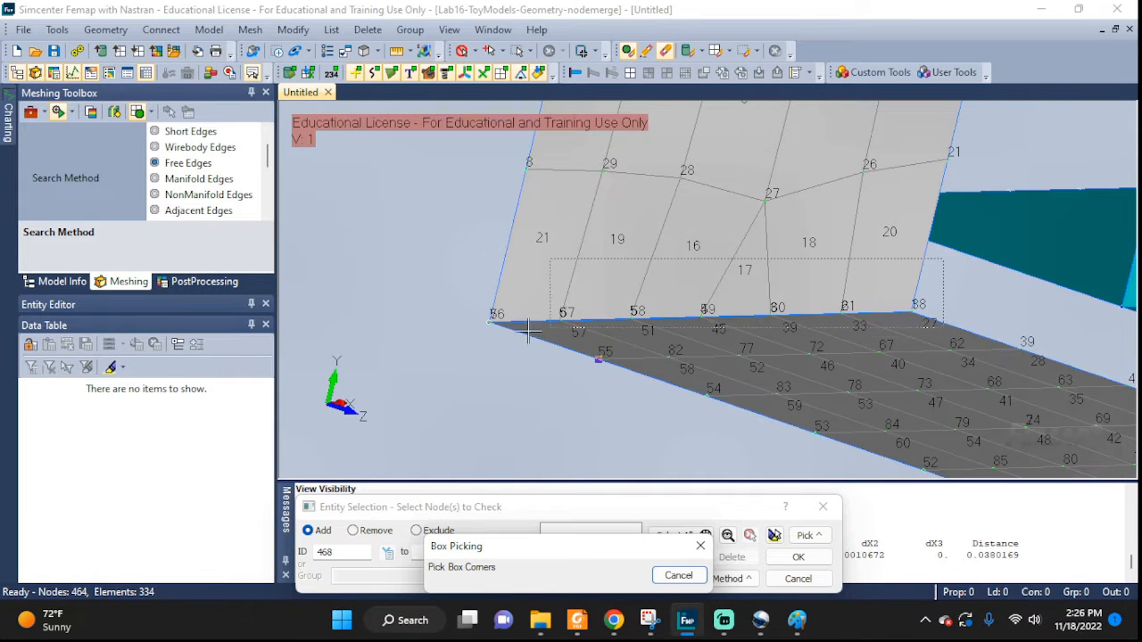
click(443, 357)
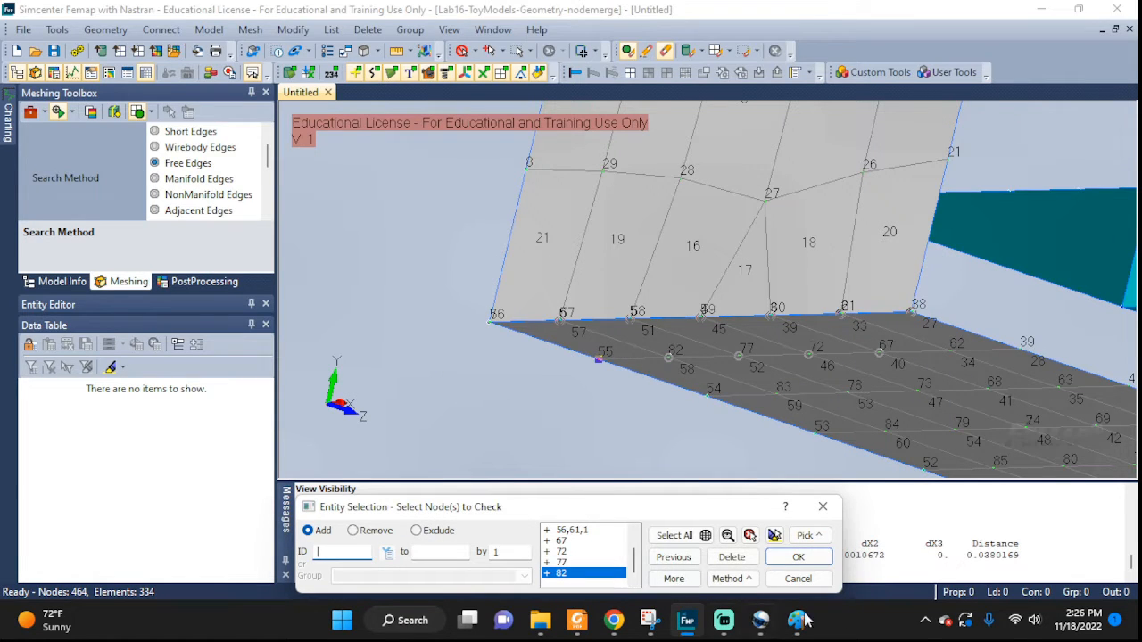
click(798, 557)
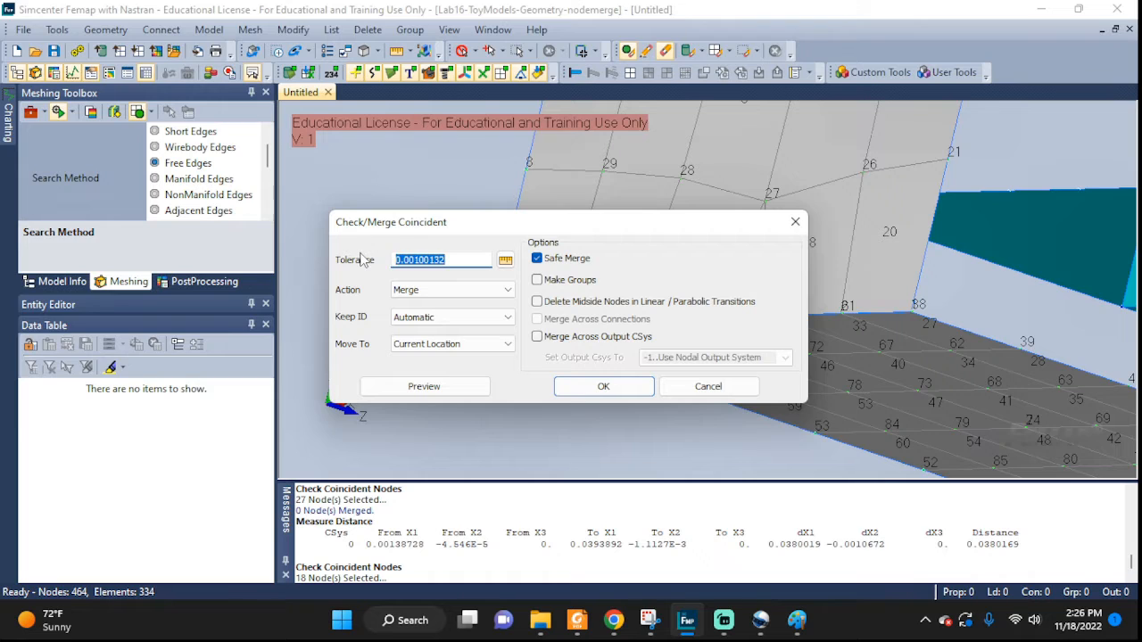
text(0.04)
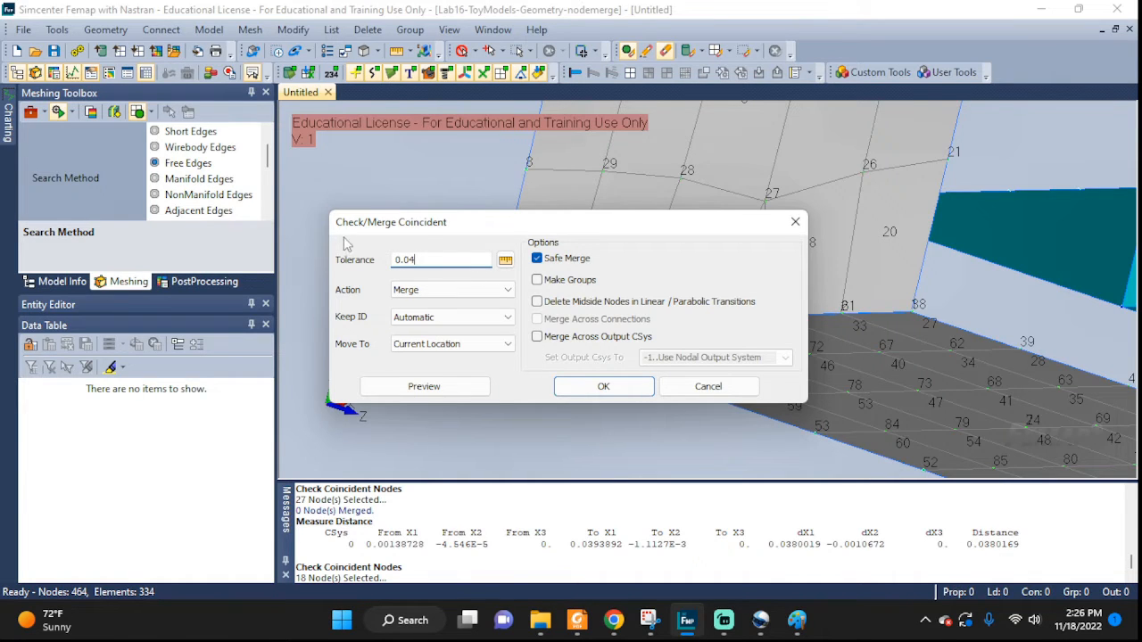
click(566, 389)
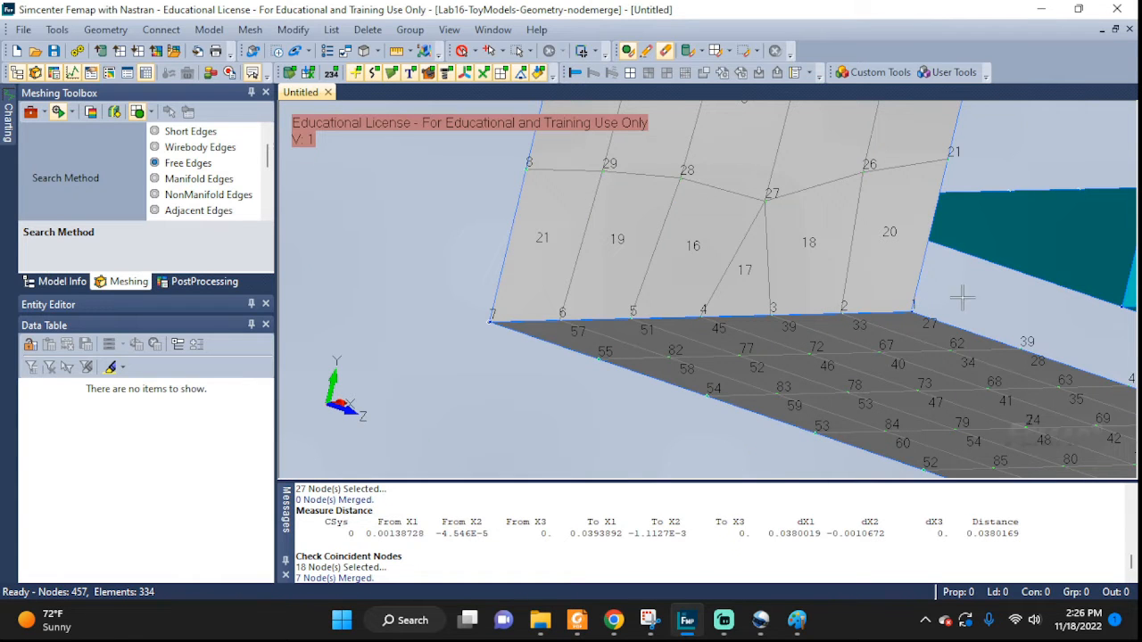
Examine the corner at node 7 and the node labels along the merged edge between surfaces 1 and 2
scroll(474, 329, up, 5)
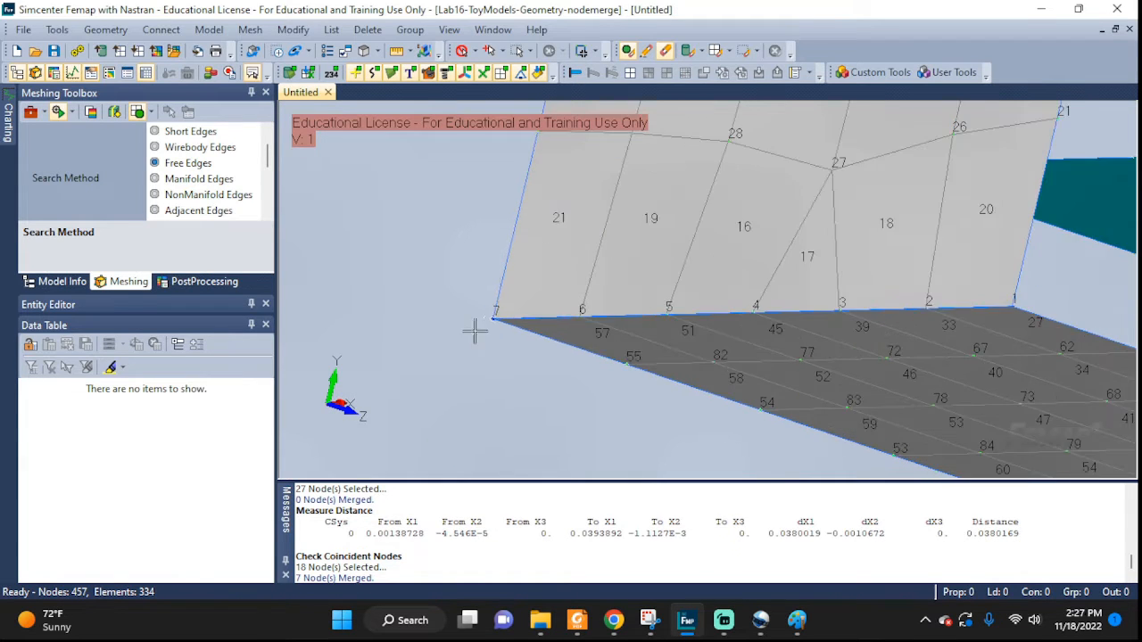
scroll(486, 354, up, 4)
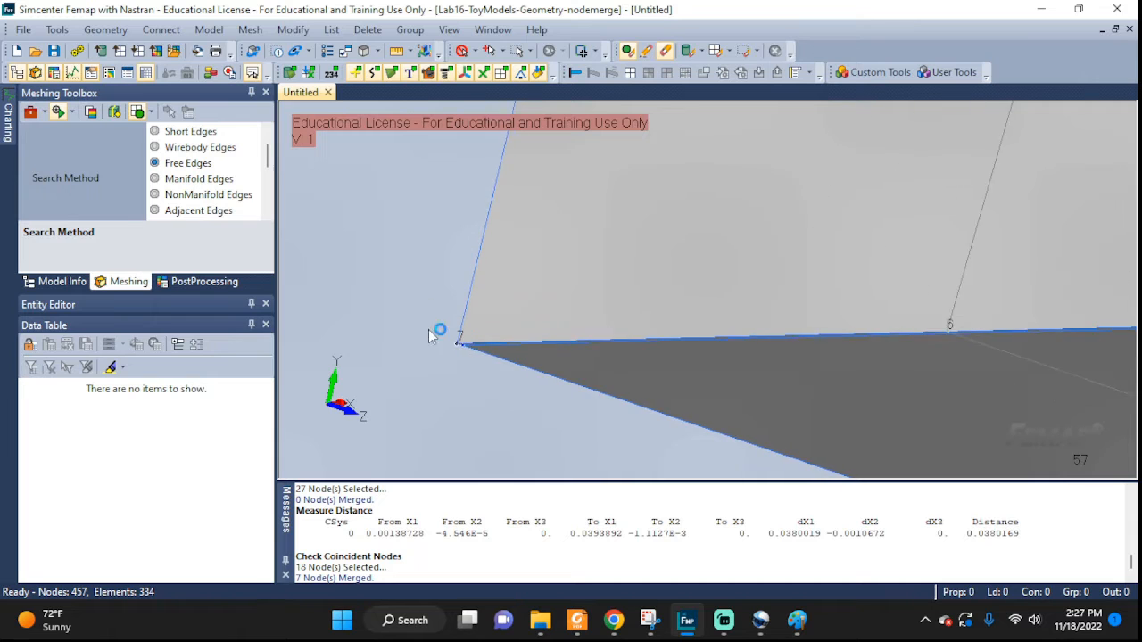
scroll(486, 354, up, 4)
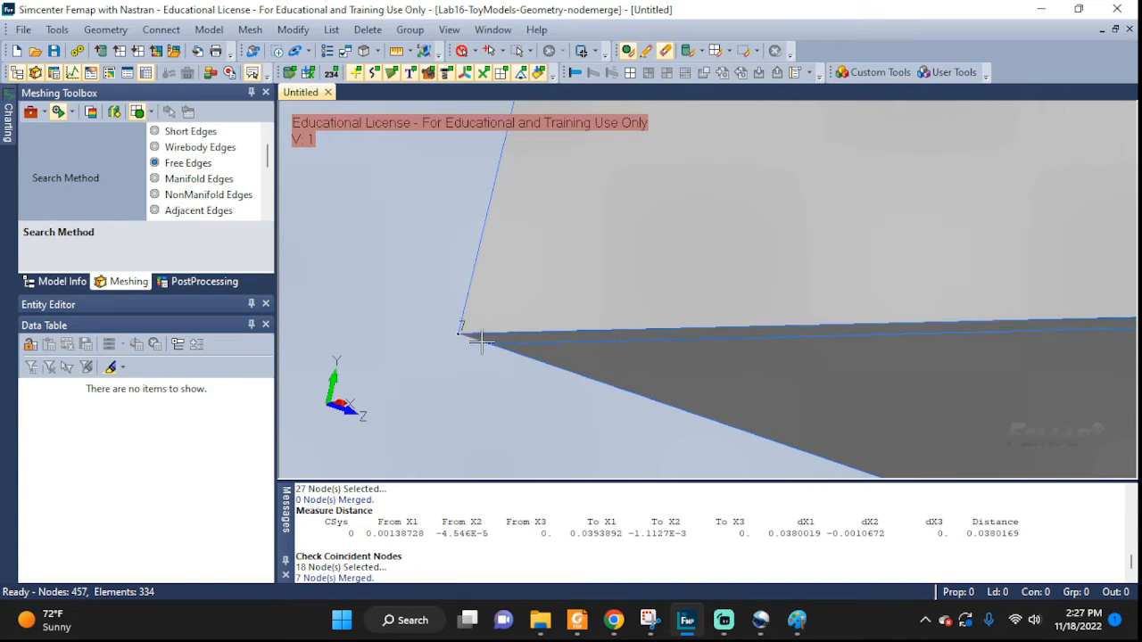
middle_drag(517, 364, 553, 375)
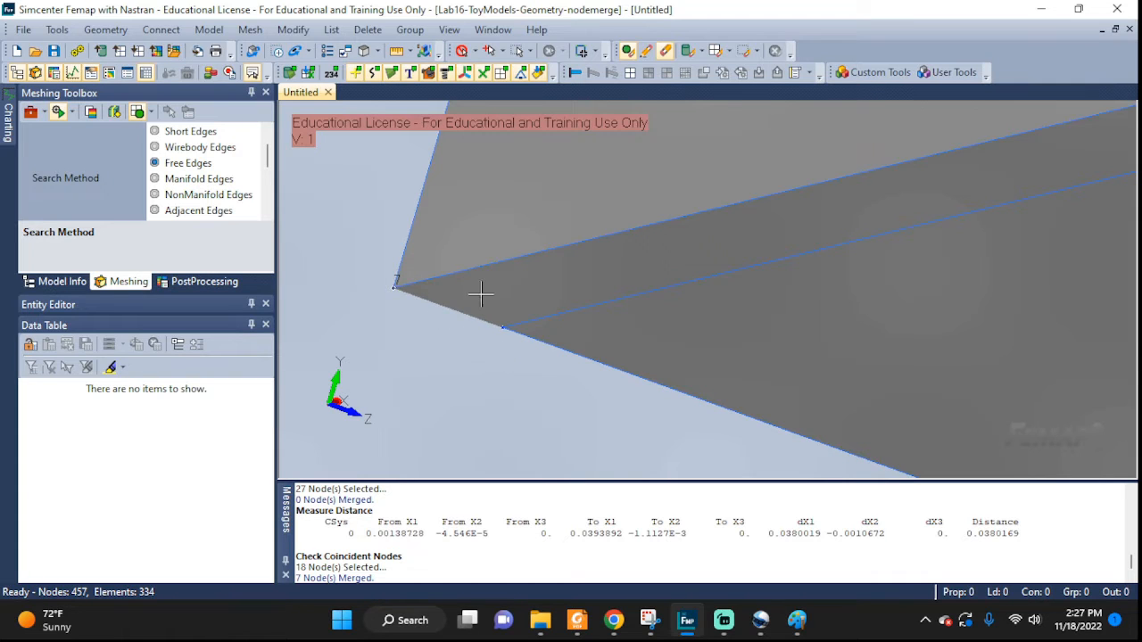
scroll(491, 305, down, 10)
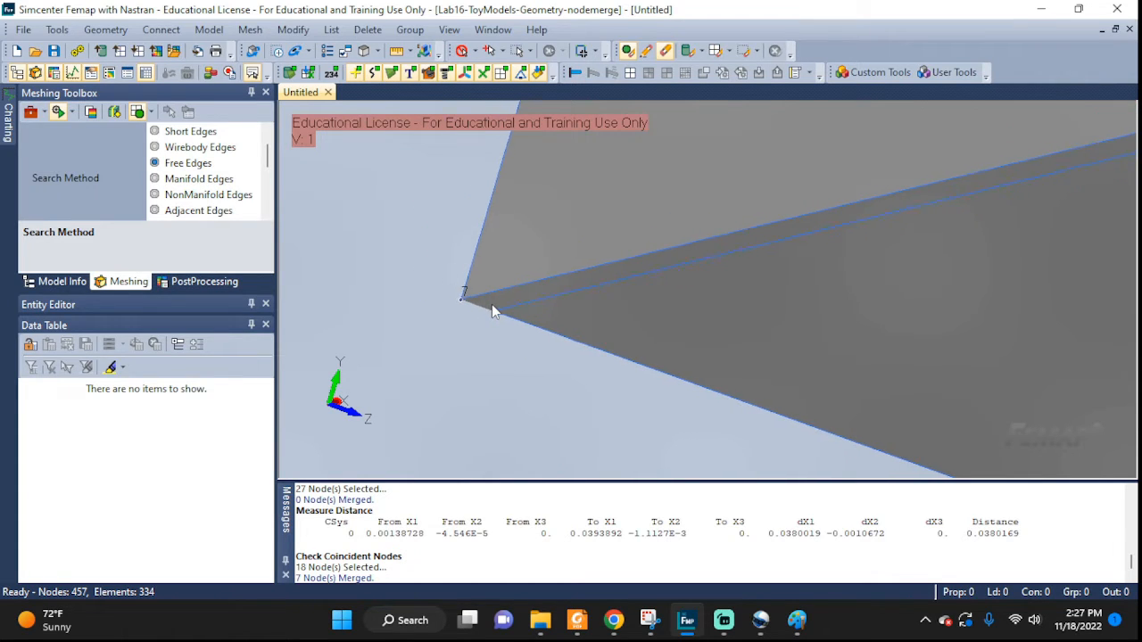
scroll(491, 304, down, 9)
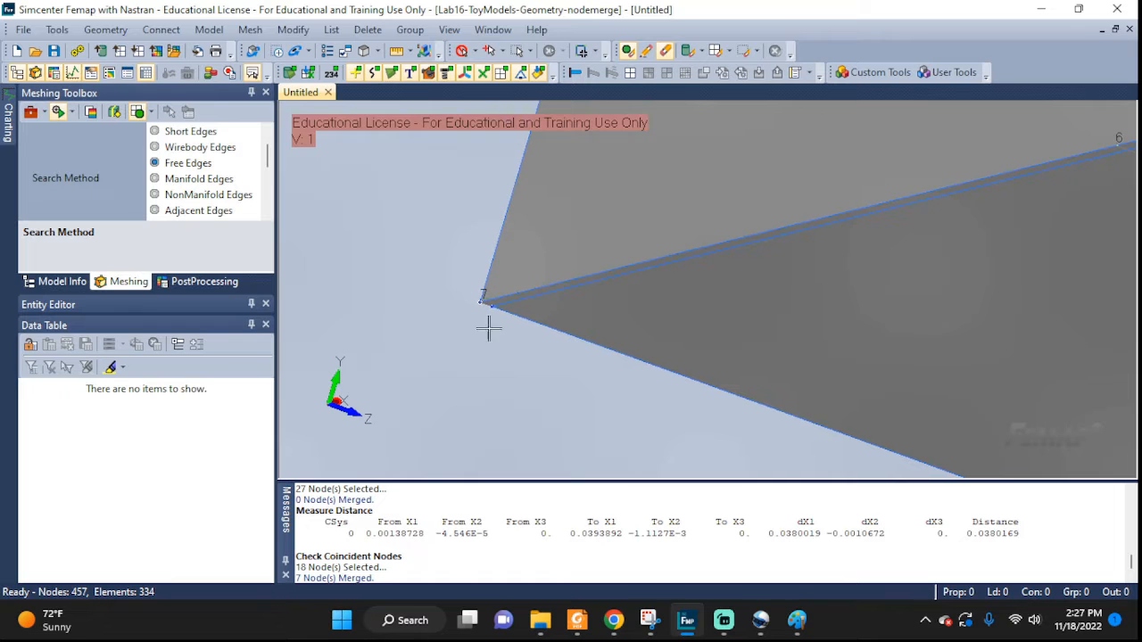
scroll(487, 312, down, 10)
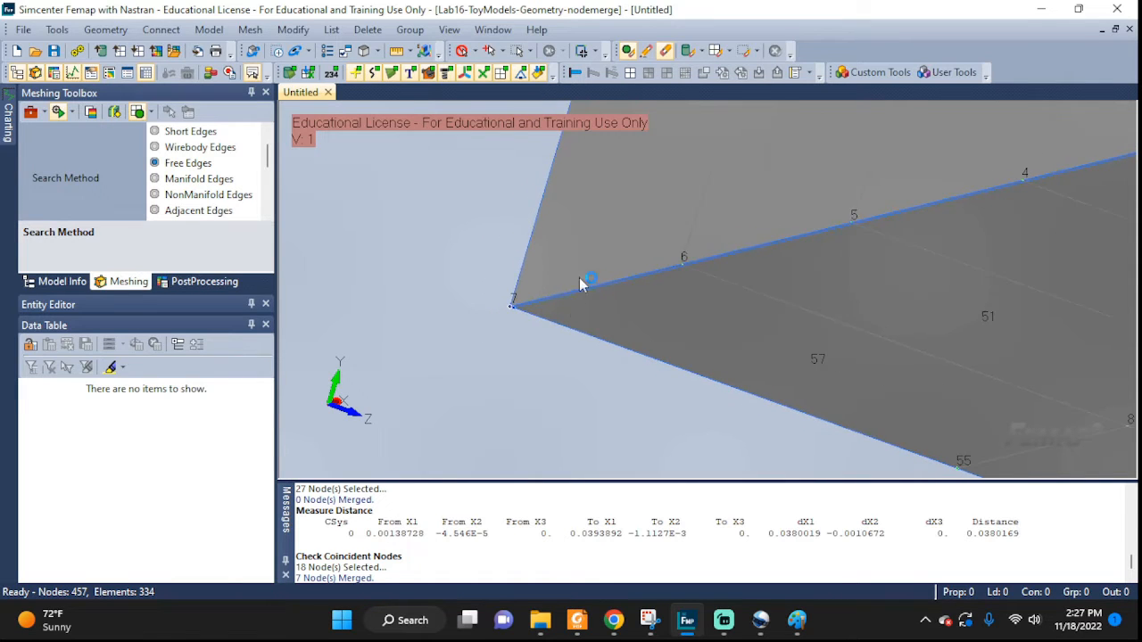
scroll(580, 284, down, 10)
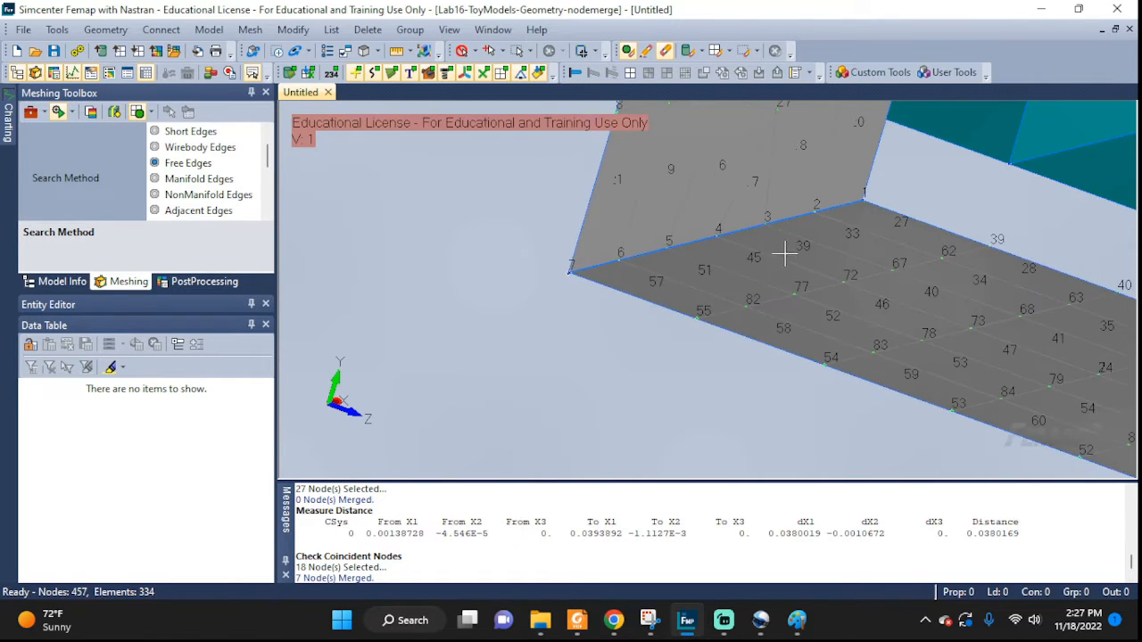
middle_drag(783, 254, 630, 307)
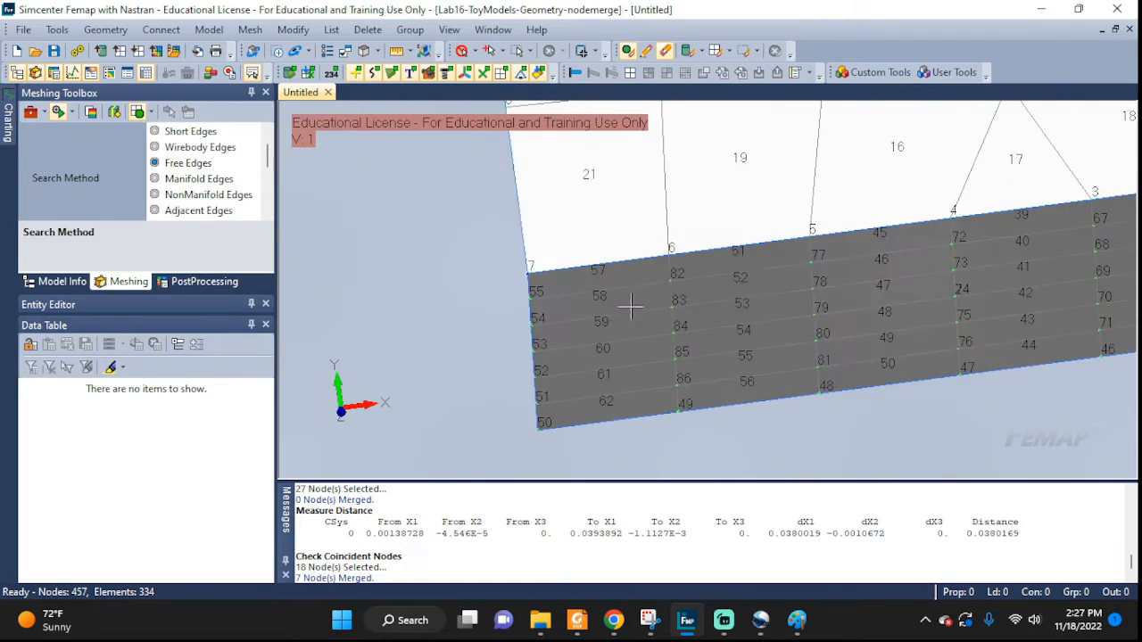
Merge the coincident nodes in a box around the central surface of the cross-shaped group, using tolerance 0.05 with Safe Merge
scroll(746, 278, down, 10)
ctrl+middle_drag(870, 261, 575, 352)
ctrl+middle_drag(1100, 247, 1015, 375)
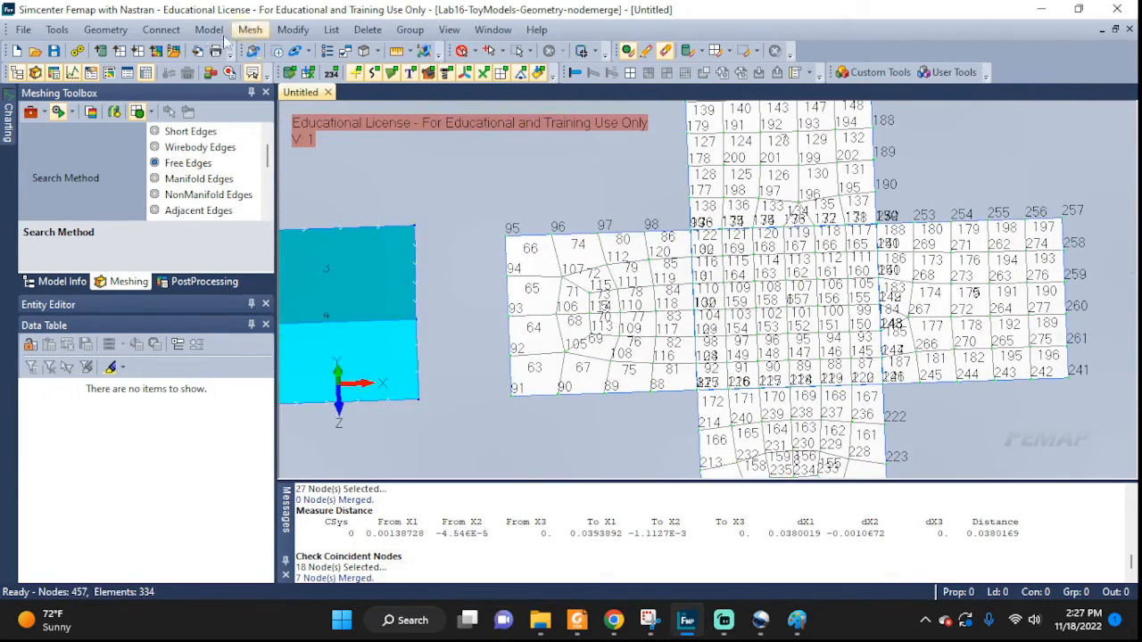
click(57, 30)
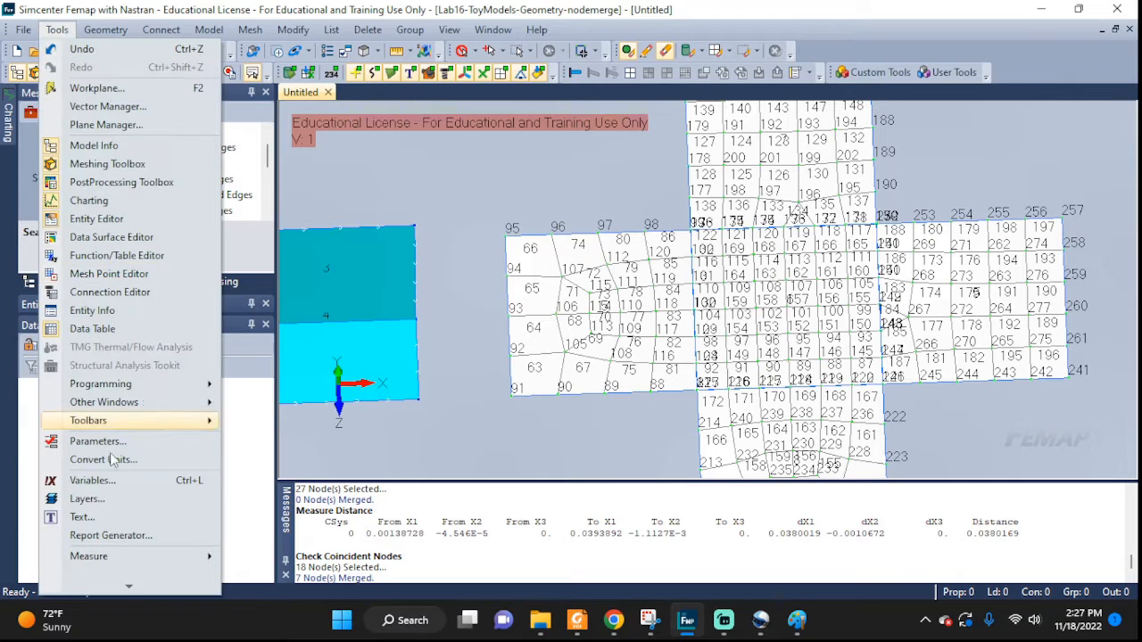
mouse_move(100, 587)
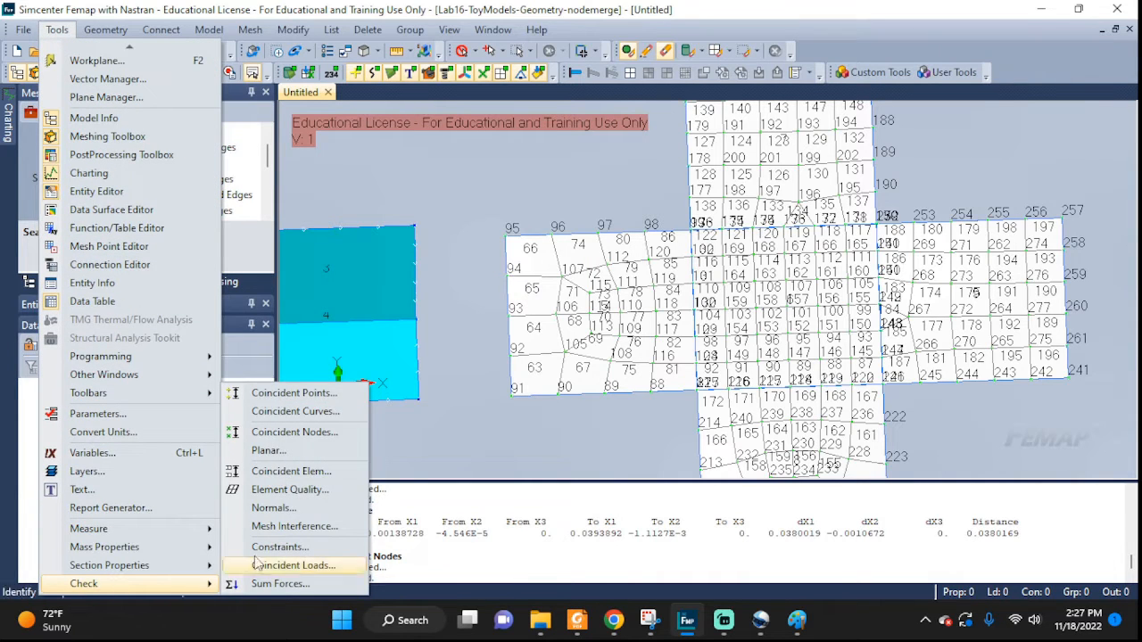
click(285, 434)
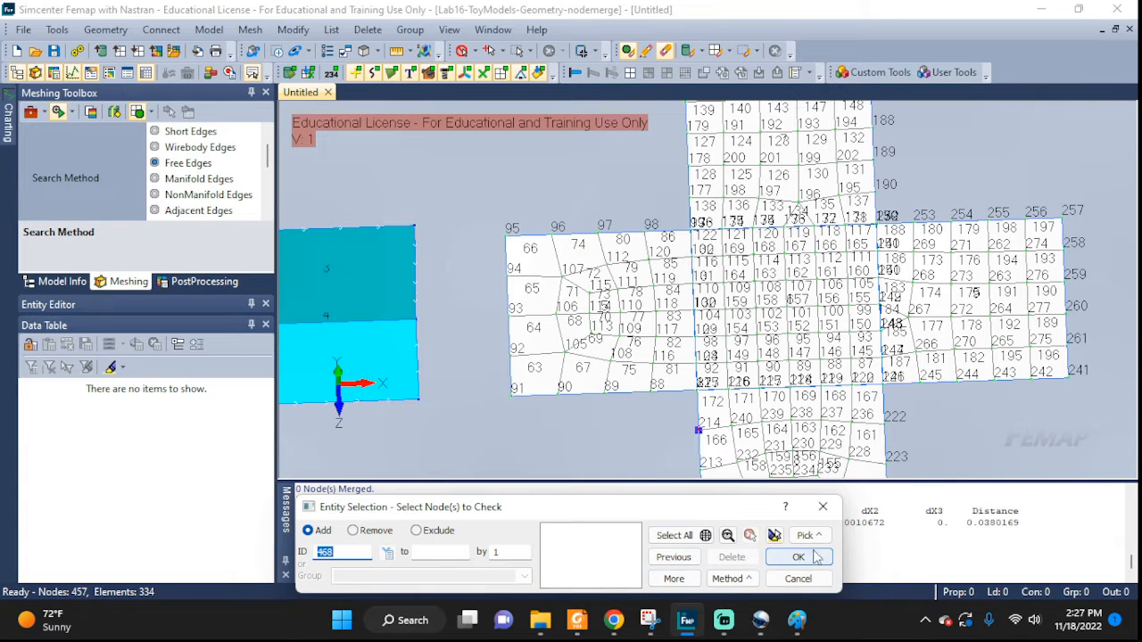
click(805, 535)
click(828, 214)
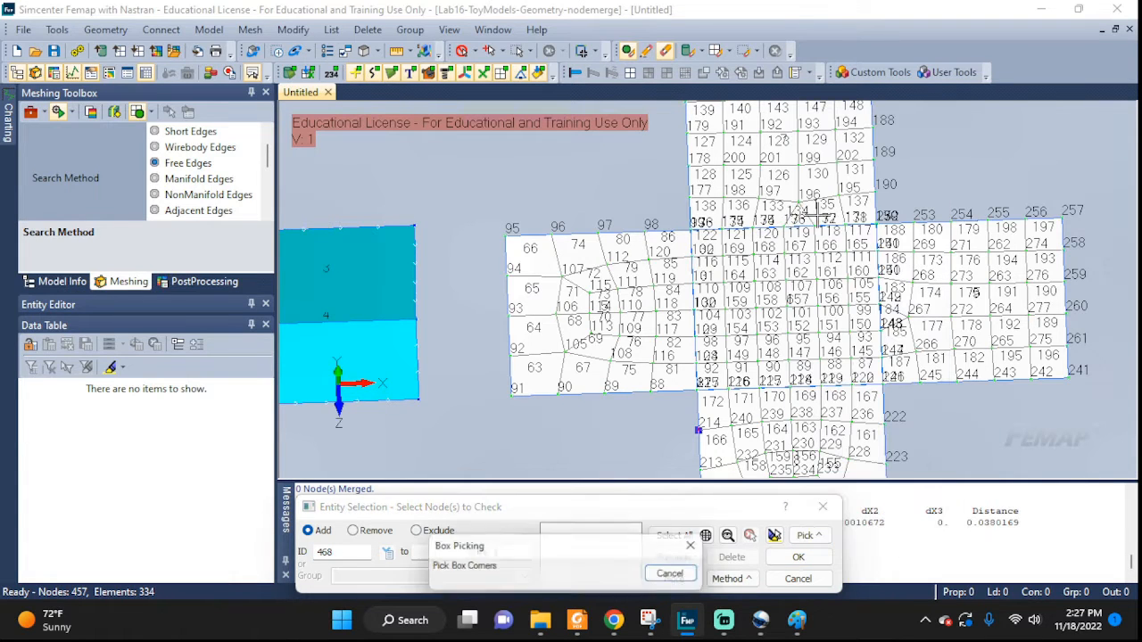
click(597, 186)
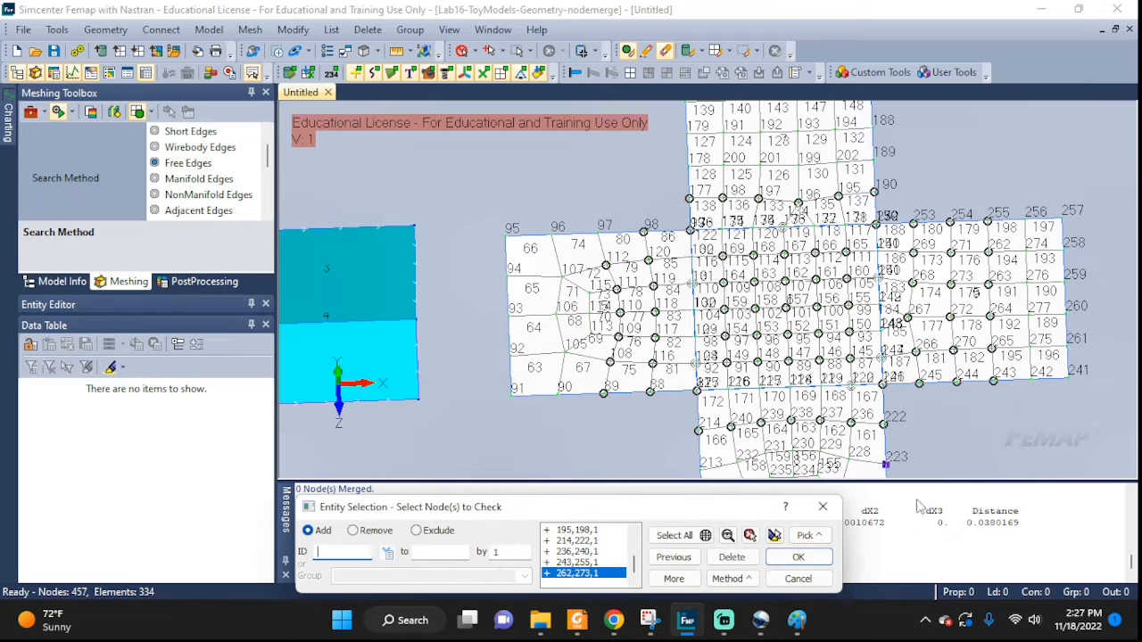
click(813, 565)
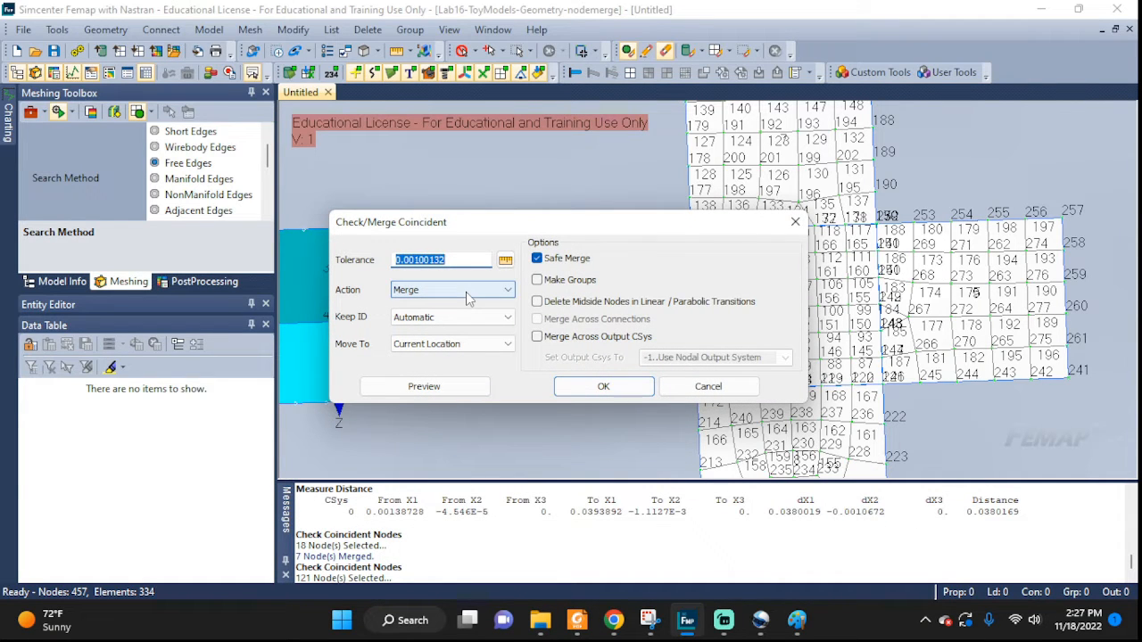
text(0.05)
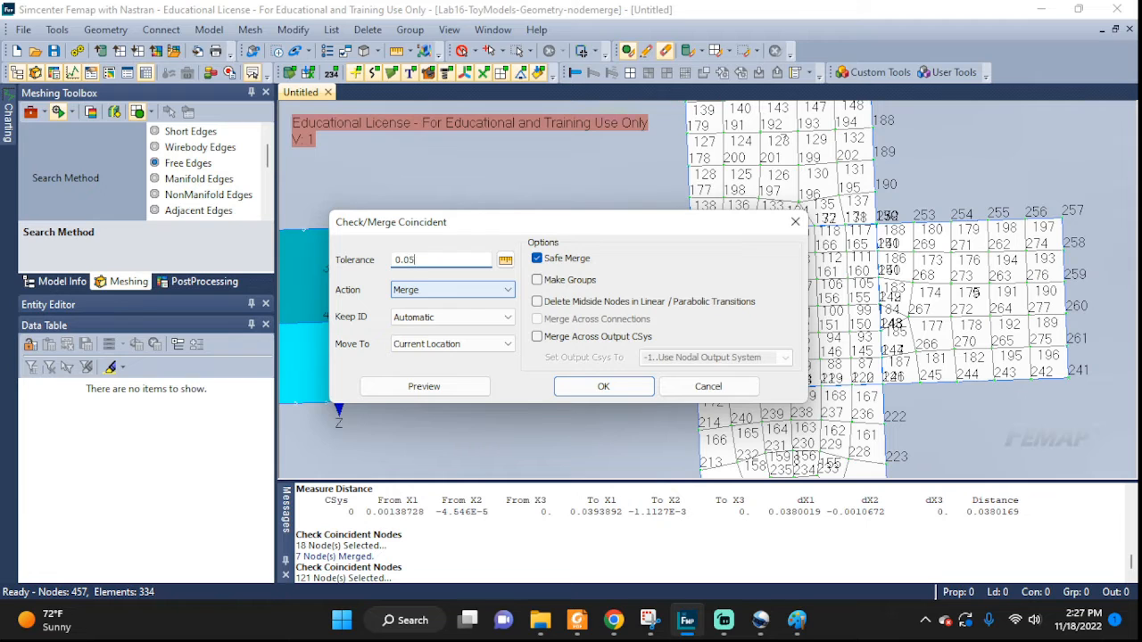
click(647, 386)
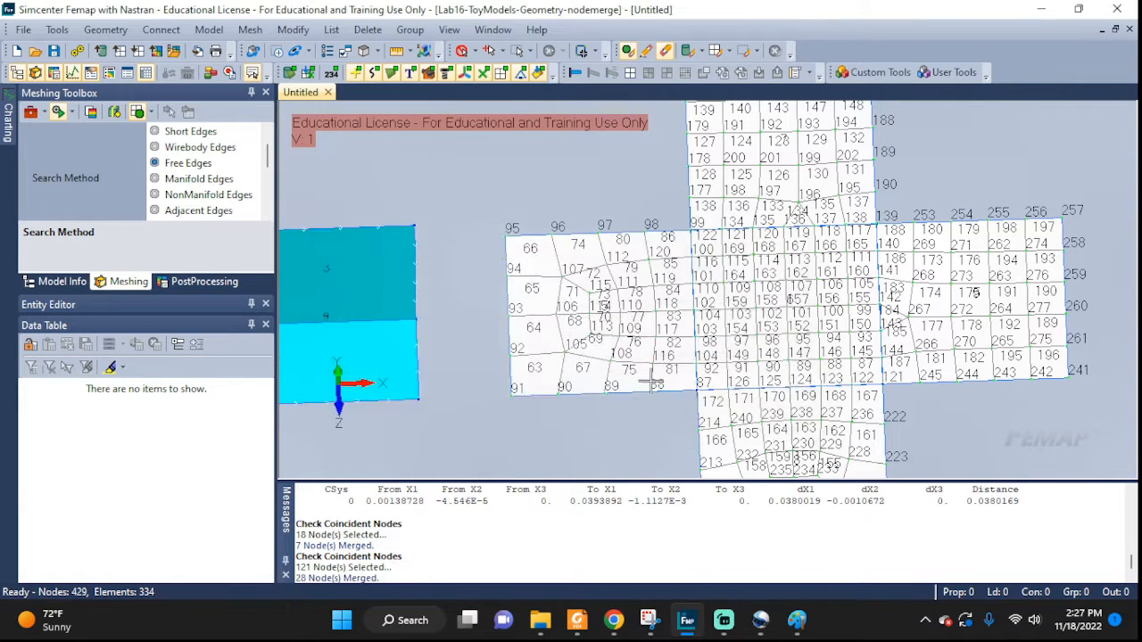
Inspect the node labels along the central surface's shared edges in the cross-shaped group
scroll(782, 328, up, 5)
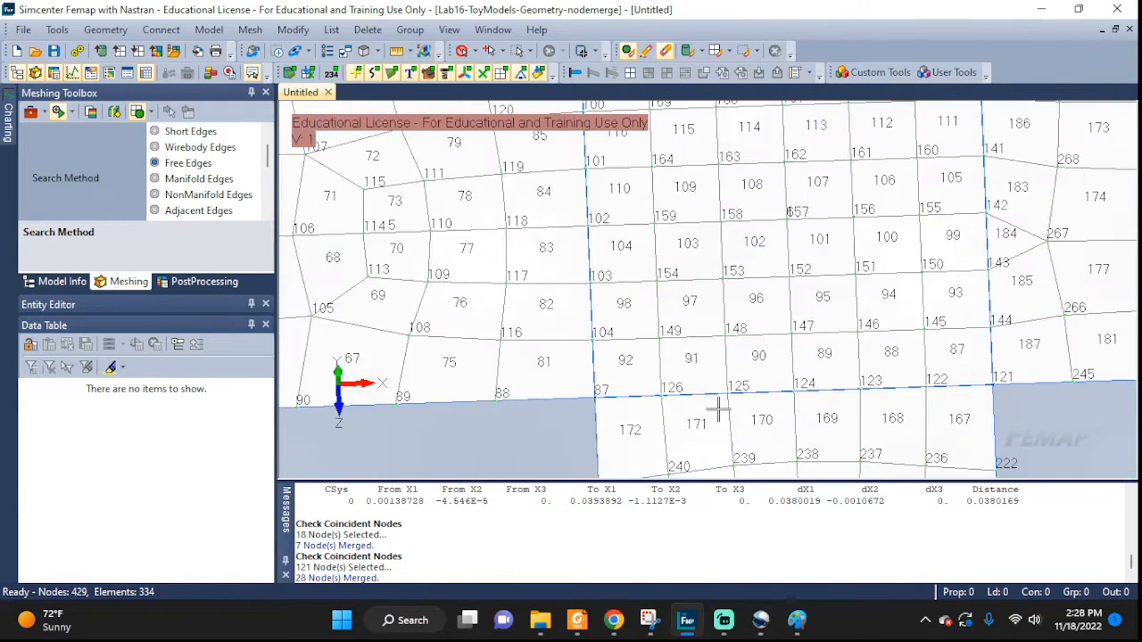
middle_drag(897, 224, 877, 406)
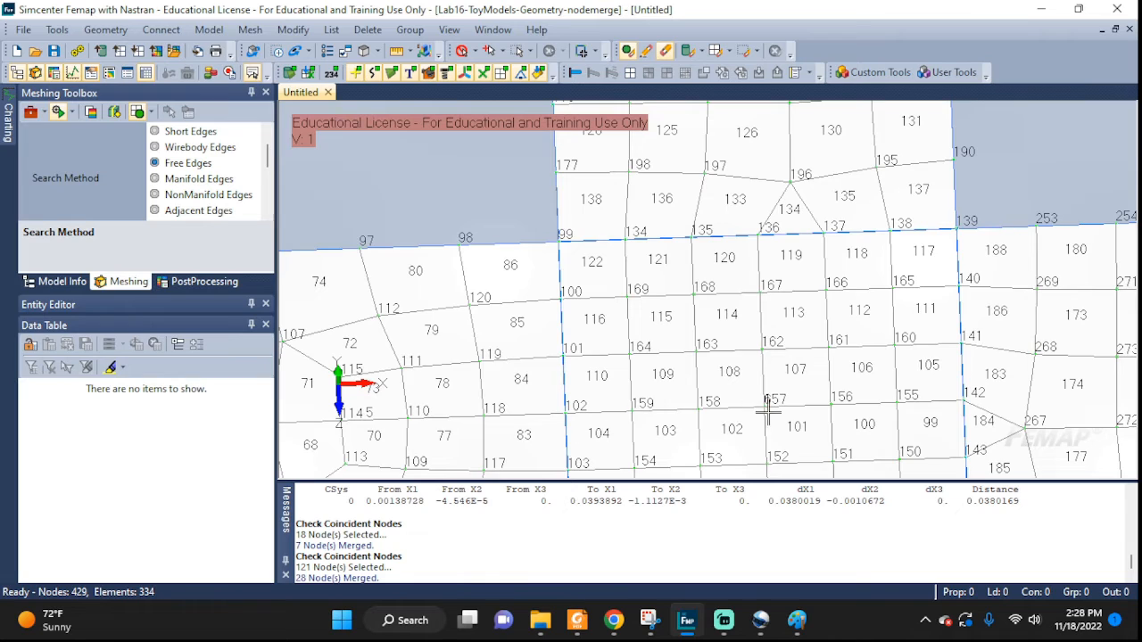
middle_drag(767, 410, 774, 179)
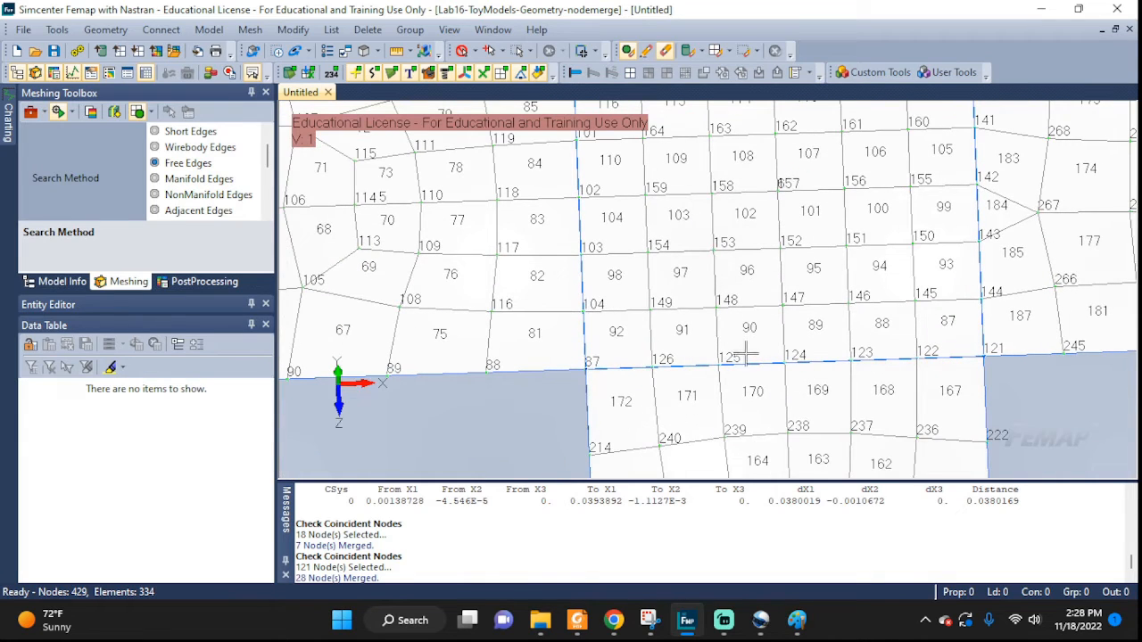
scroll(1019, 364, down, 5)
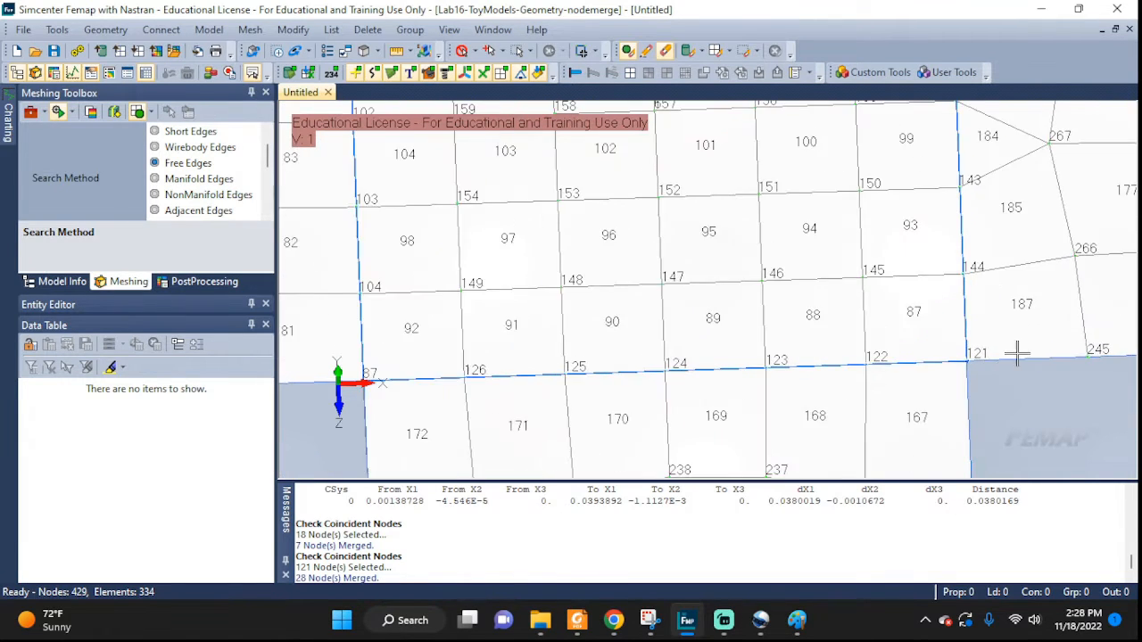
Measure the gap between node 312 on the central surface and node 412 on the adjacent surface in the second cross-shaped group
scroll(1023, 339, down, 2)
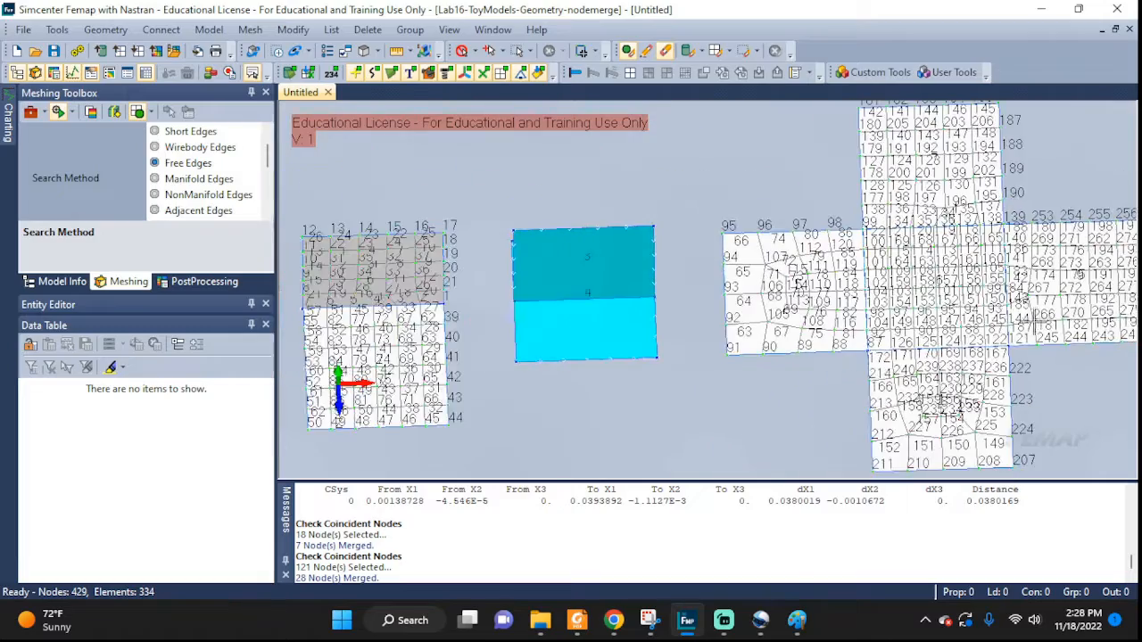
middle_drag(1023, 339, 527, 294)
middle_drag(881, 276, 889, 276)
scroll(890, 277, up, 5)
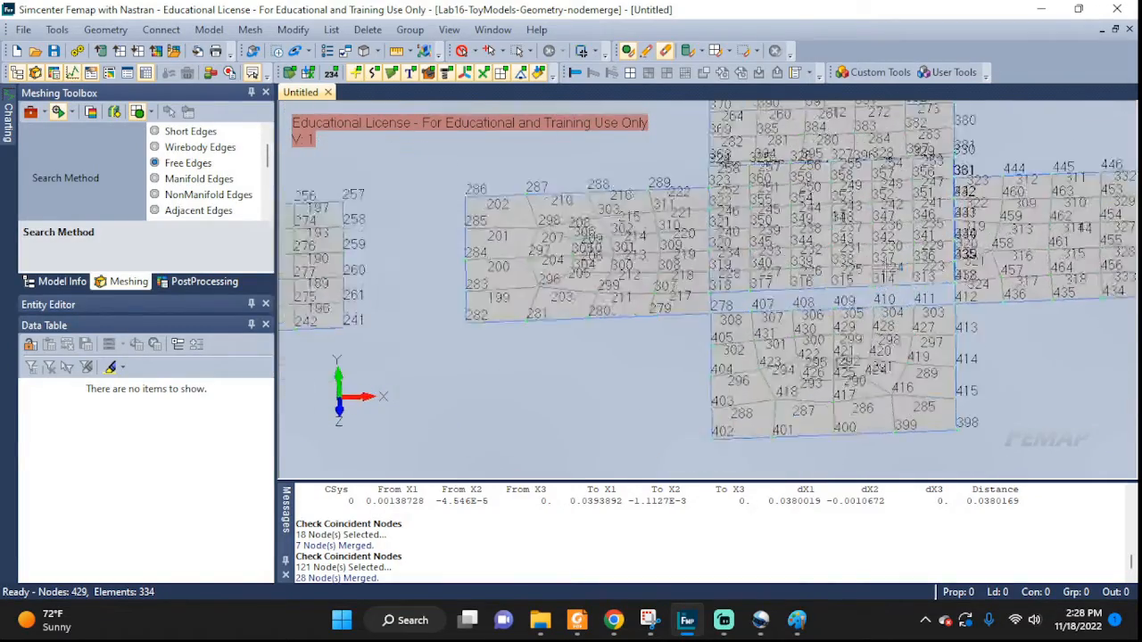
middle_drag(941, 343, 783, 350)
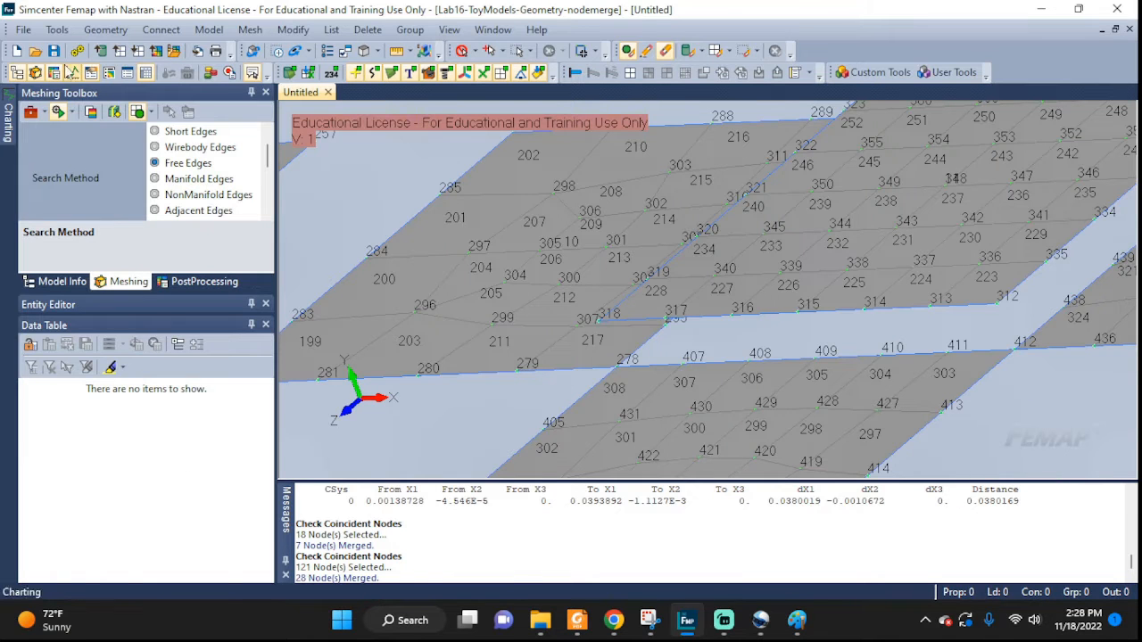
click(57, 29)
mouse_move(94, 557)
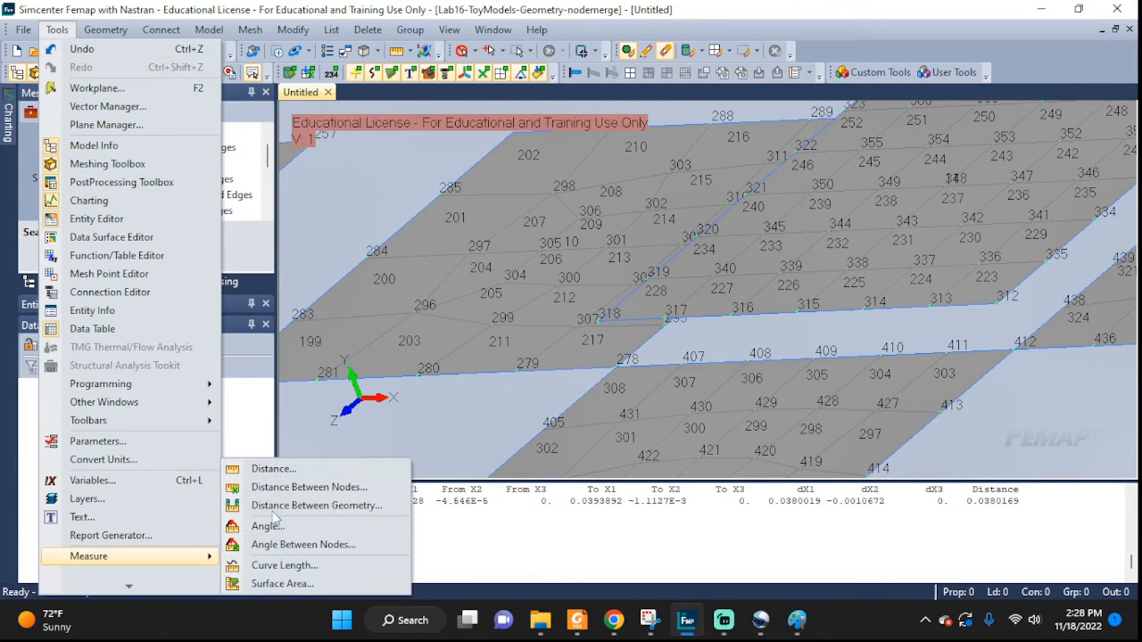
click(267, 468)
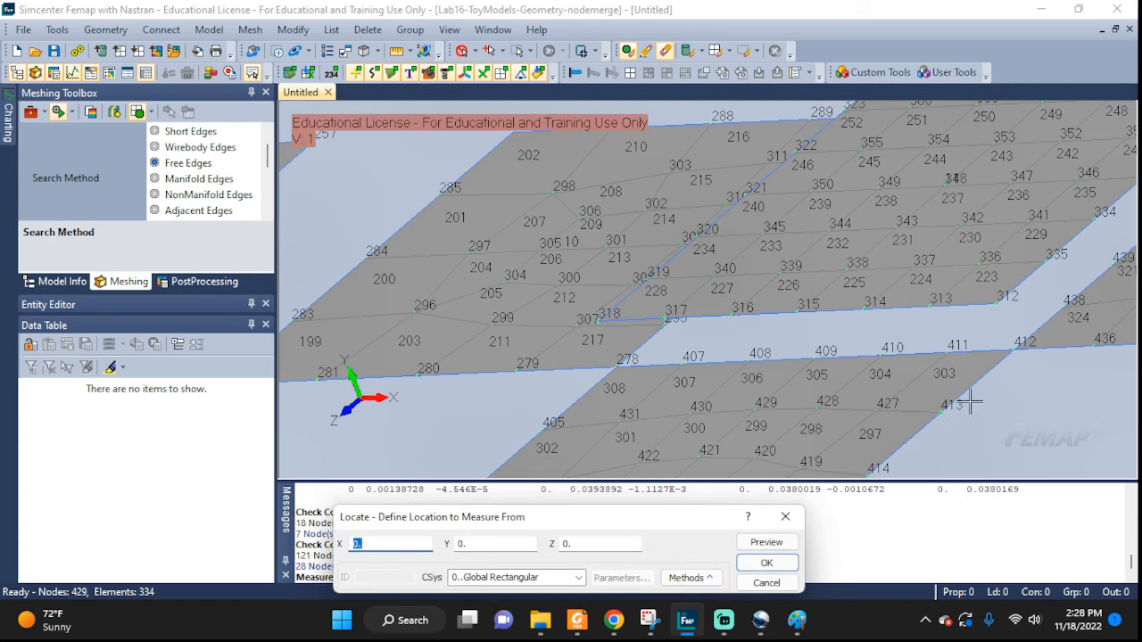
click(997, 304)
click(766, 562)
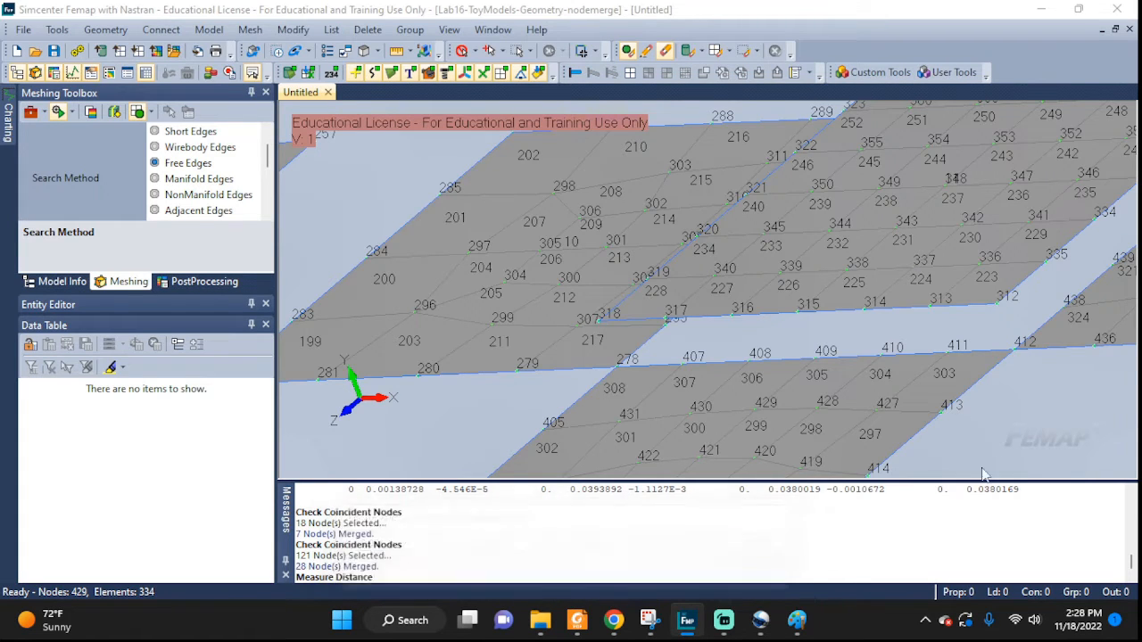
click(1017, 350)
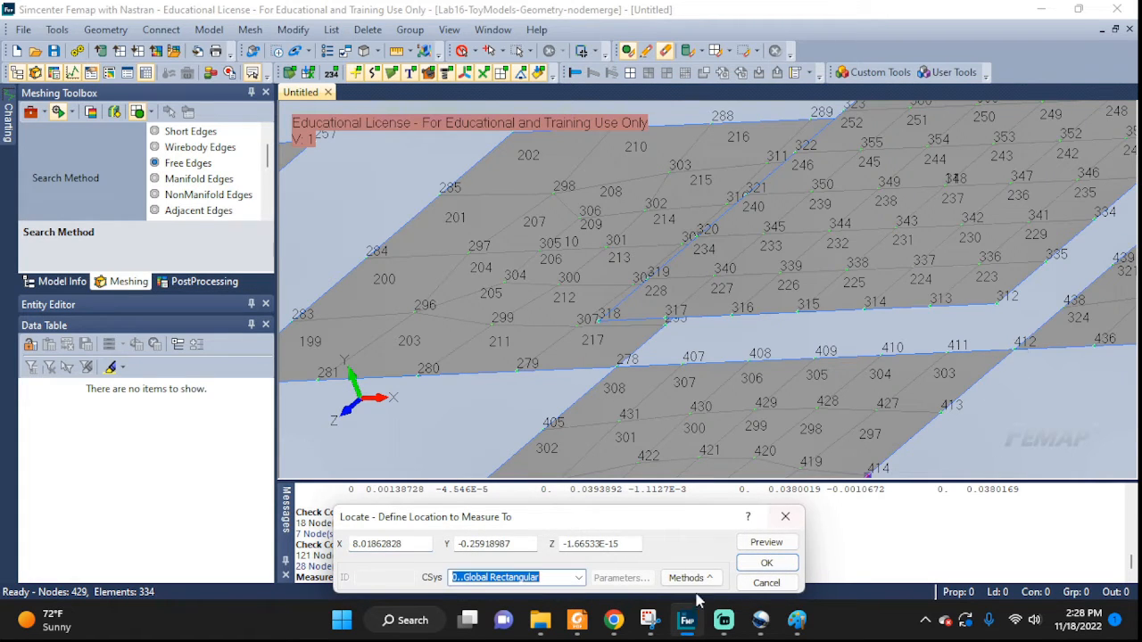
click(760, 565)
click(766, 583)
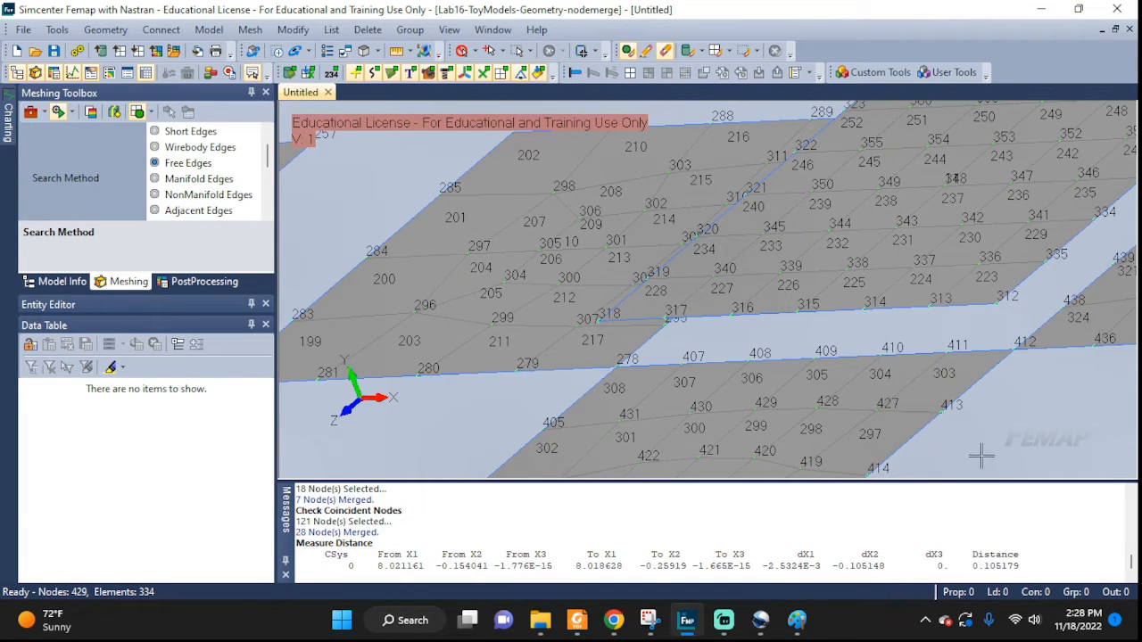
Merge the coincident nodes in a box around the central surface of the second cross-shaped group, using tolerance 0.12 with Safe Merge
click(58, 29)
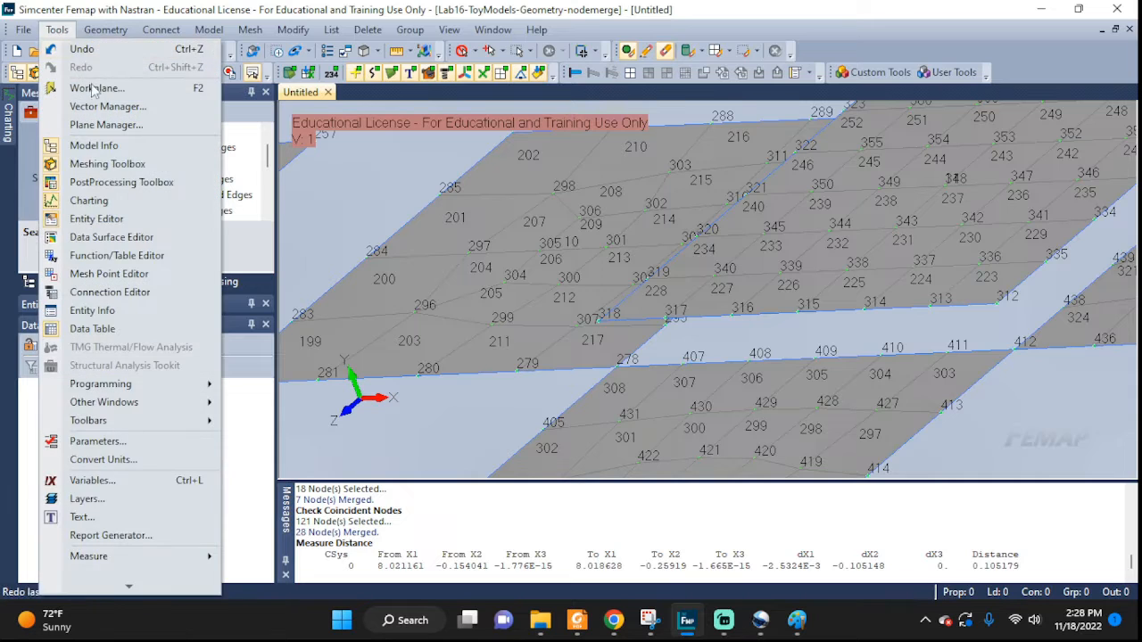
mouse_move(109, 586)
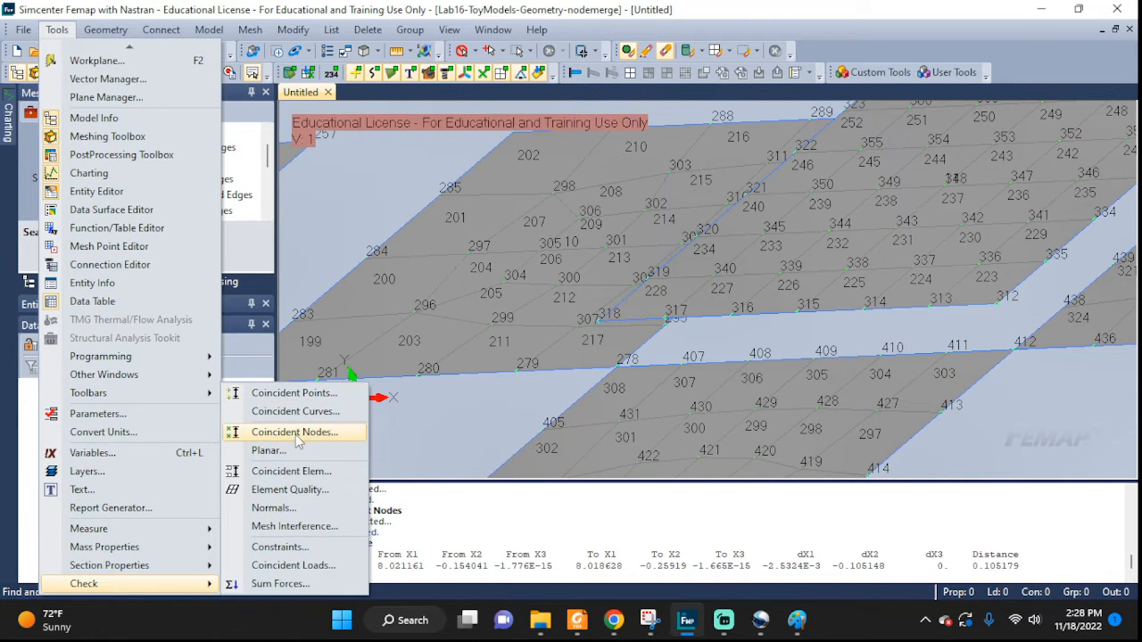
click(295, 433)
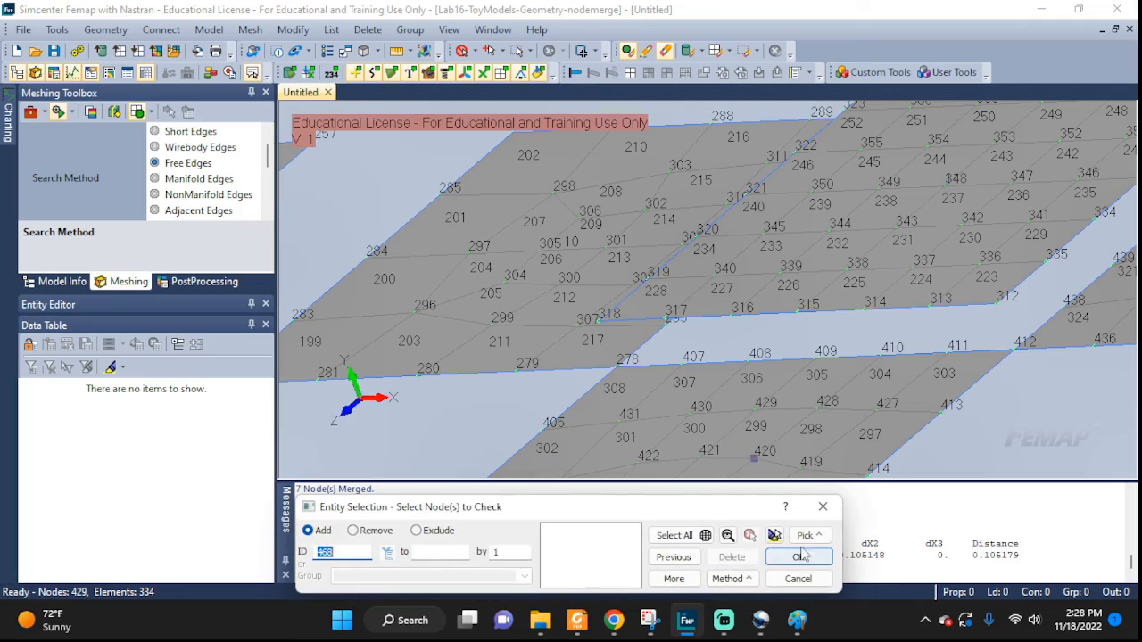
scroll(922, 409, down, 2)
scroll(931, 384, down, 5)
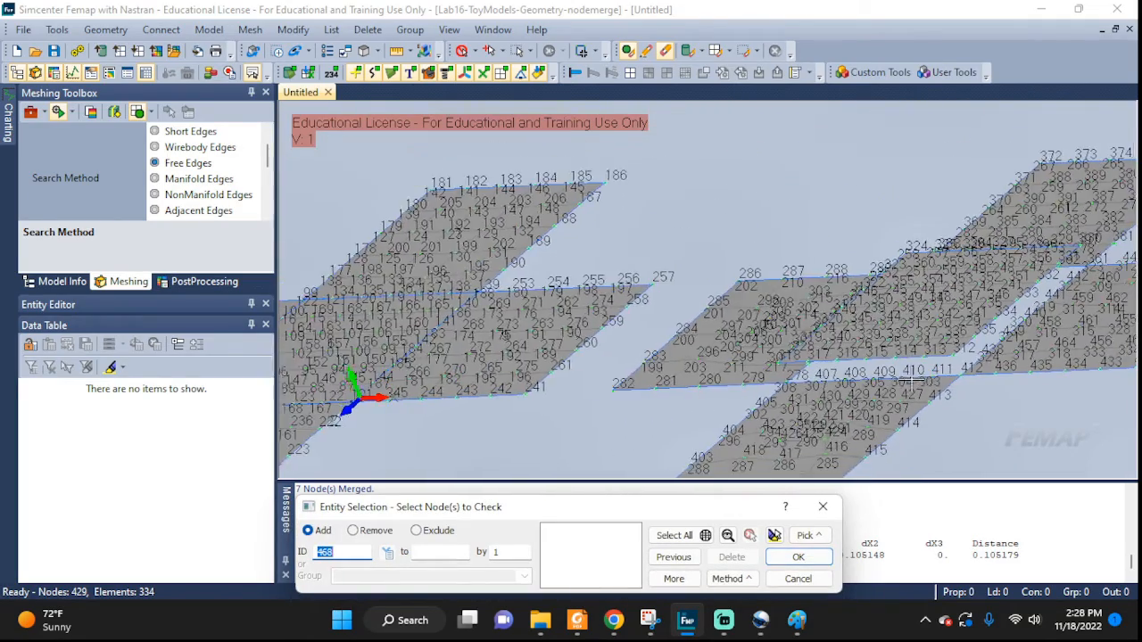
middle_drag(932, 384, 994, 428)
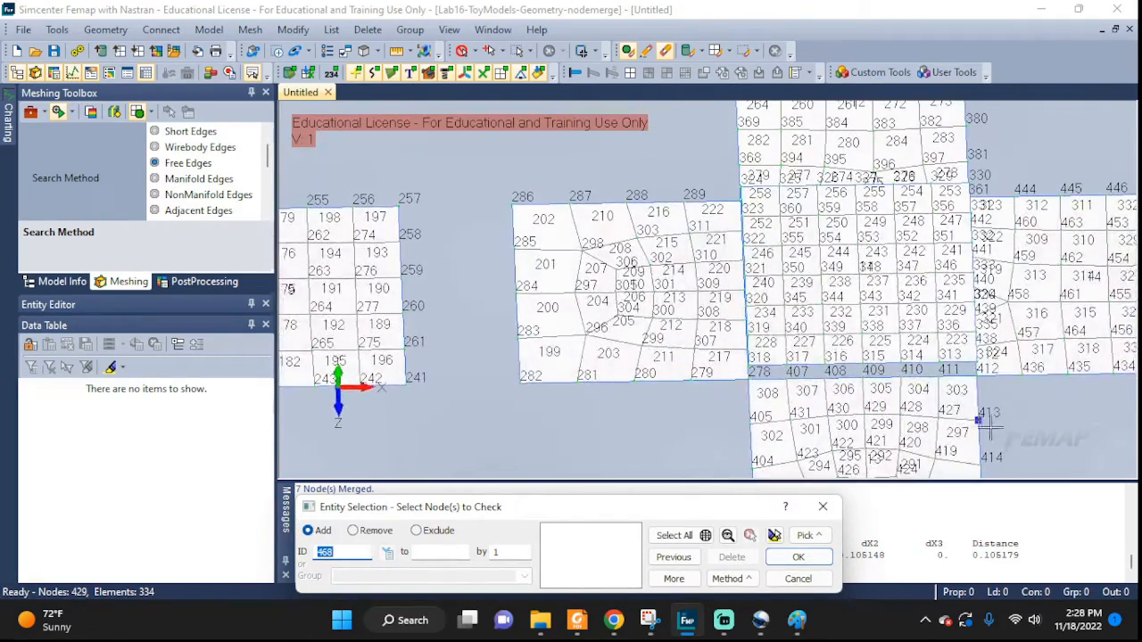
click(813, 539)
click(832, 208)
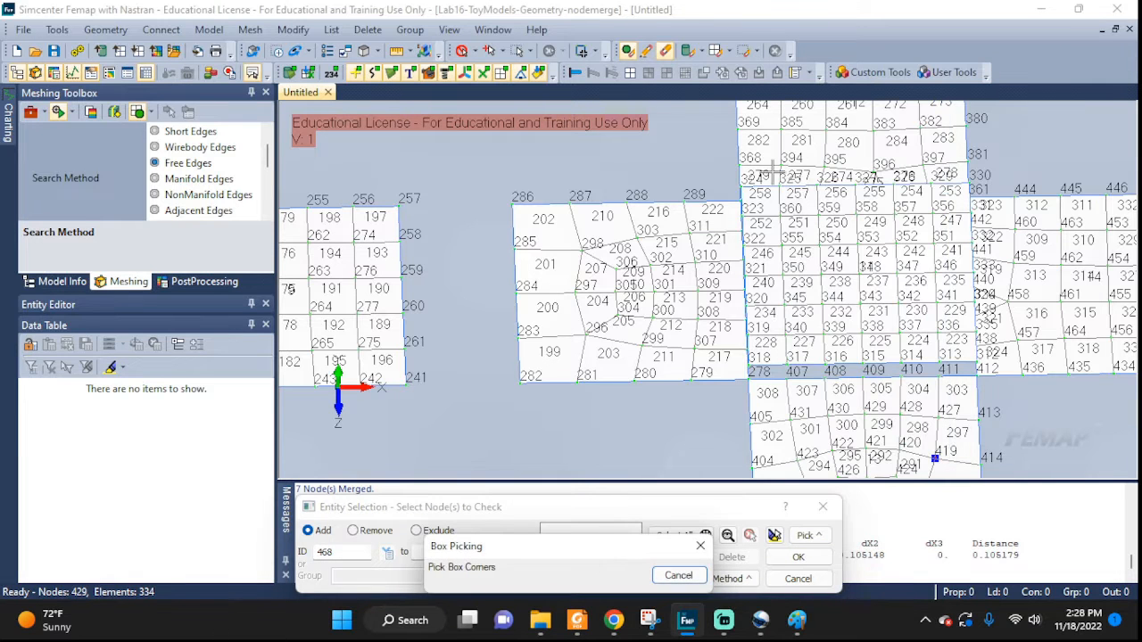
drag(669, 151, 1078, 435)
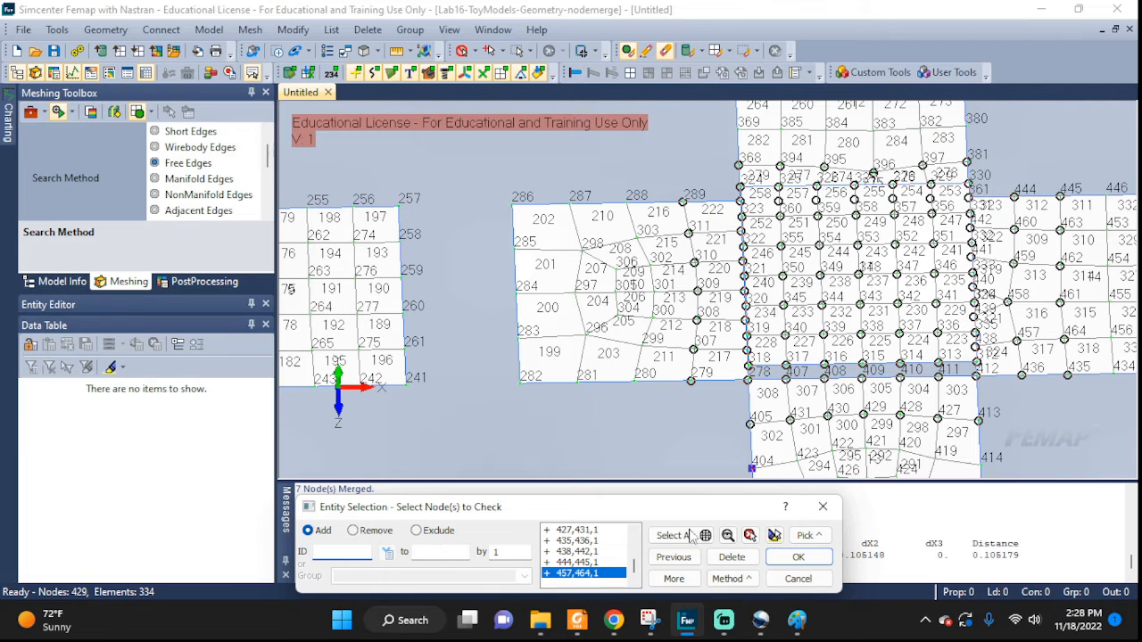
click(774, 535)
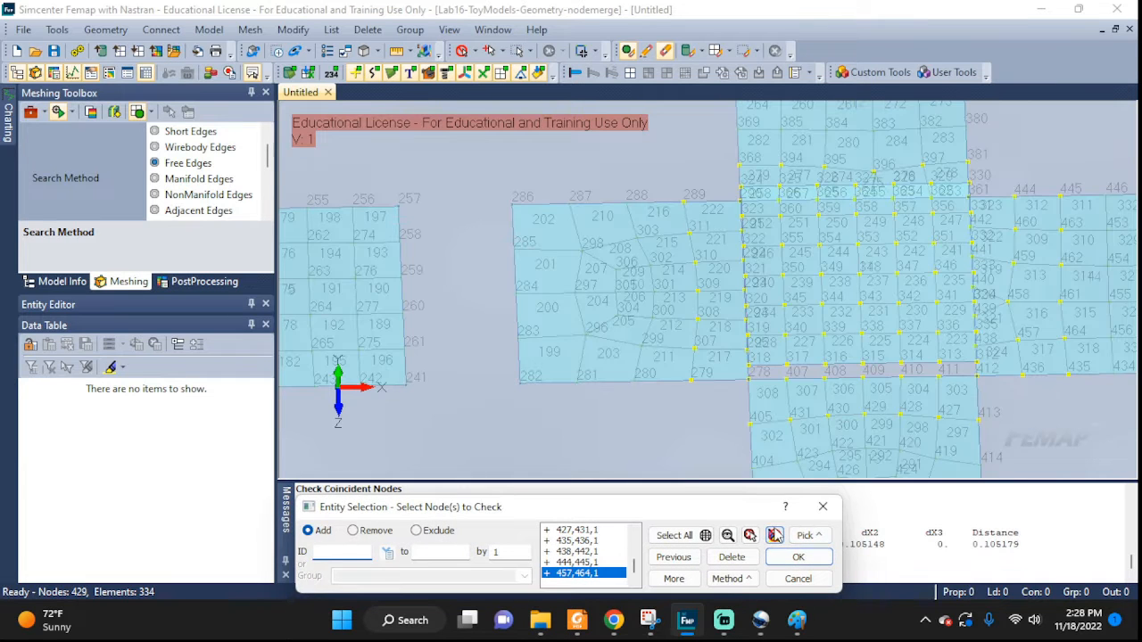
click(803, 556)
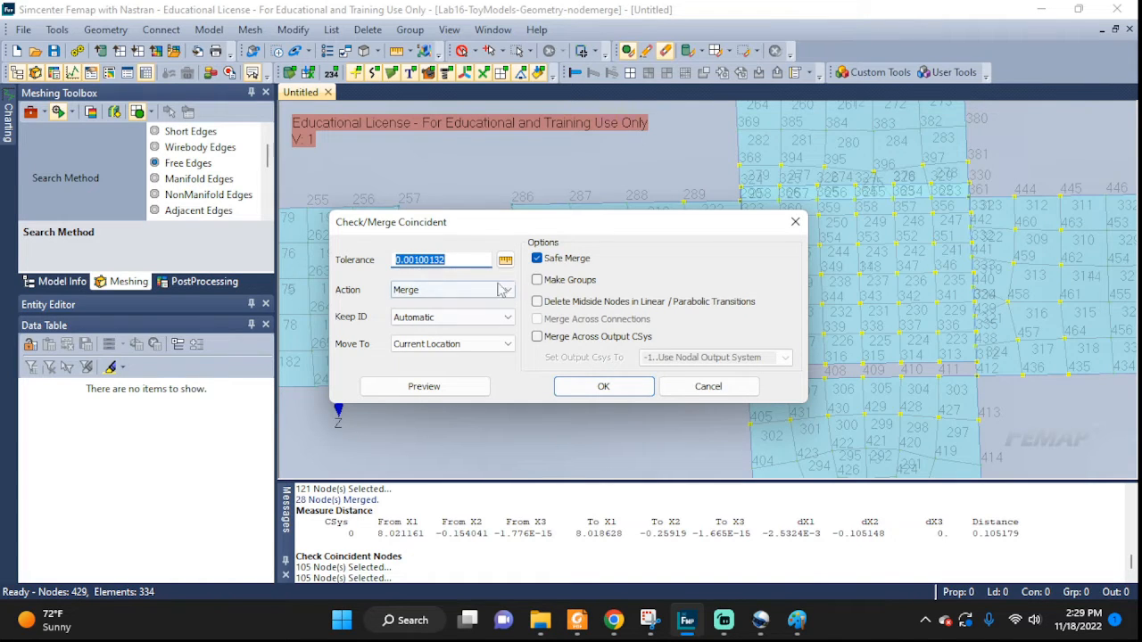
text(0.12)
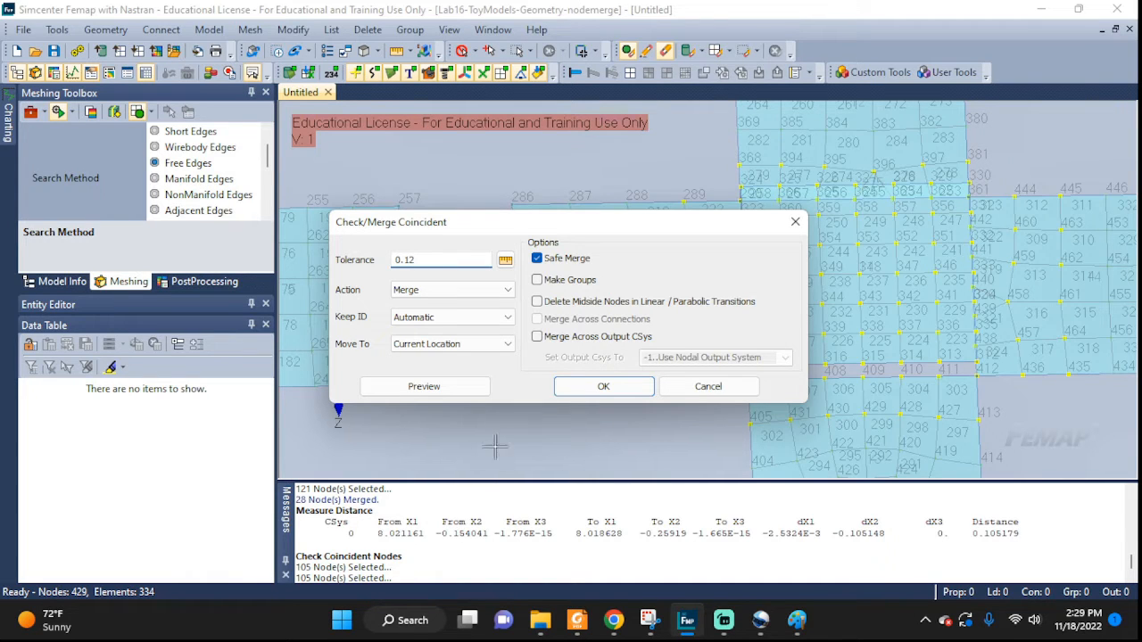
click(556, 392)
Hide the surfaces and examine the elements along the central surface's merged edges in the second cross-shaped group
scroll(986, 412, down, 2)
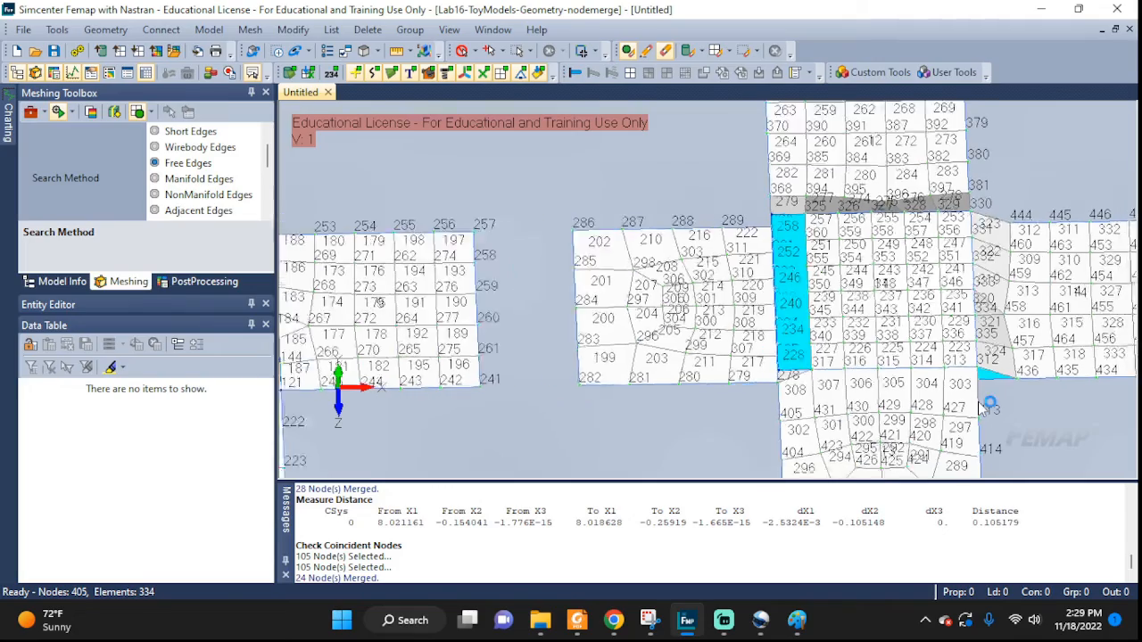
middle_drag(985, 415, 969, 375)
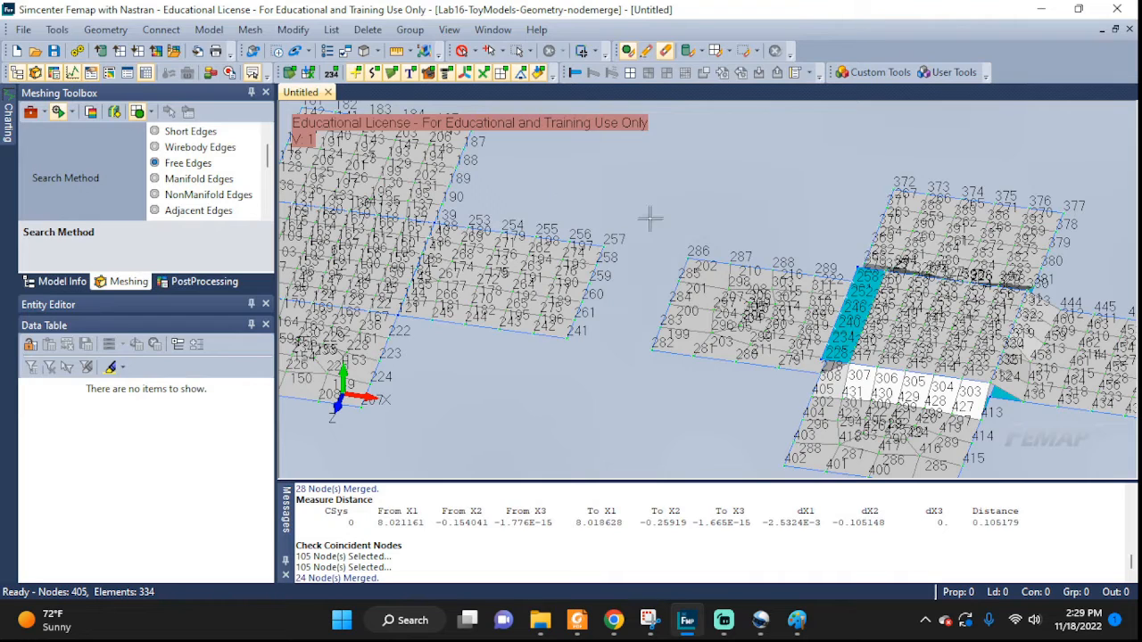
click(394, 79)
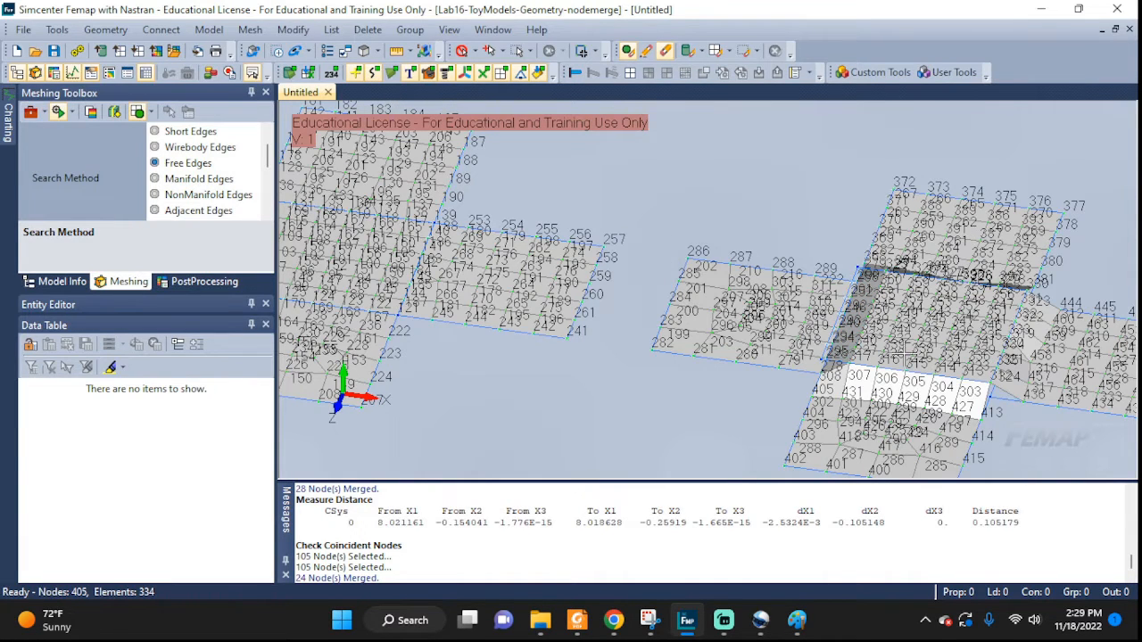
middle_drag(906, 357, 945, 219)
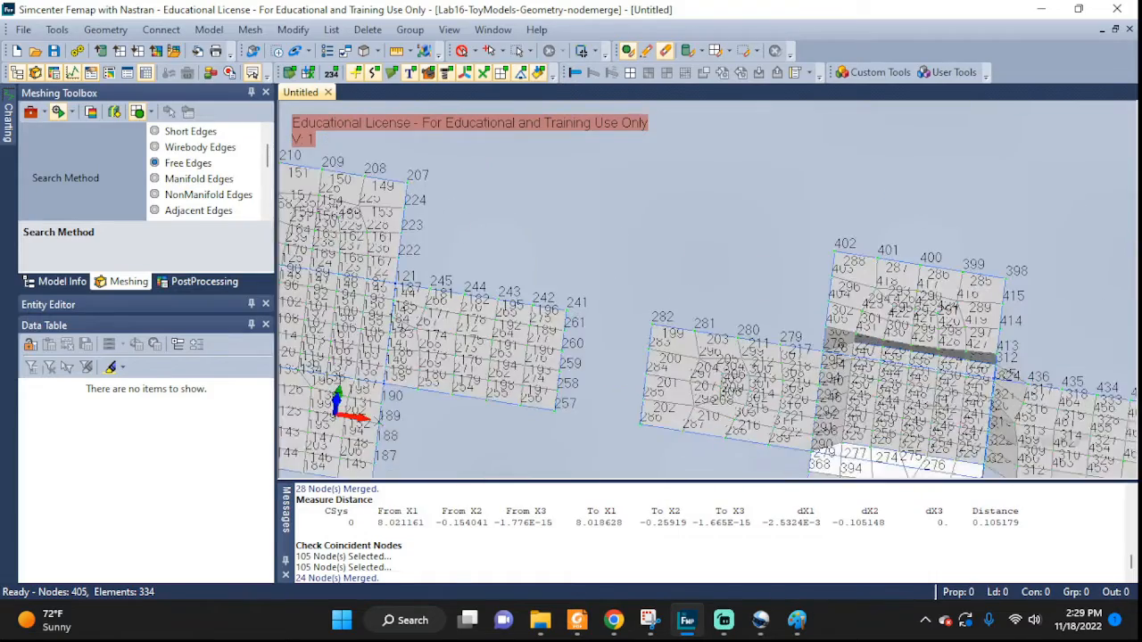
scroll(963, 393, up, 3)
middle_drag(965, 390, 994, 326)
ctrl+middle_drag(521, 388, 783, 284)
middle_drag(759, 404, 644, 403)
scroll(645, 404, down, 5)
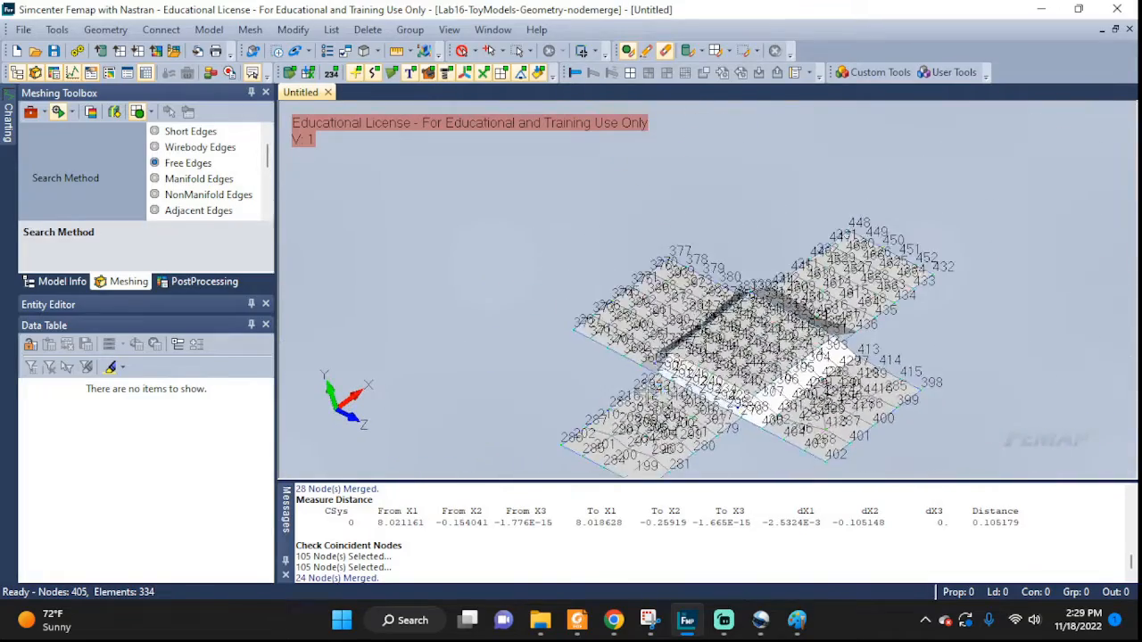
Show the surfaces again and examine how unmeshed surfaces 3 and 4 meet between the meshed groups
ctrl+middle_drag(537, 404, 1006, 183)
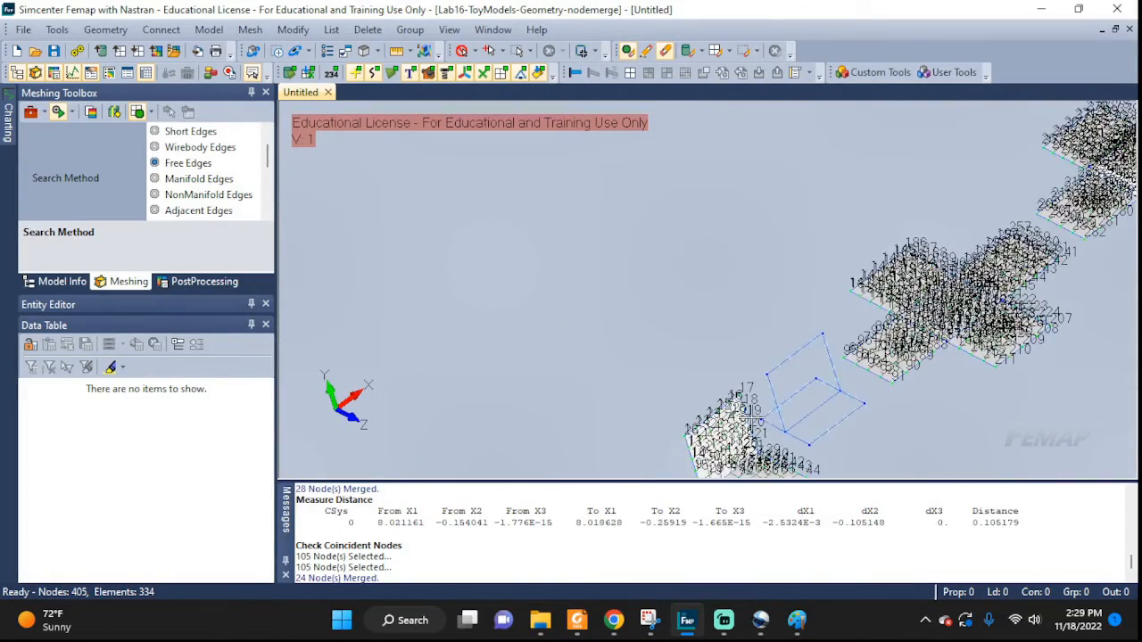
ctrl+middle_drag(986, 435, 671, 397)
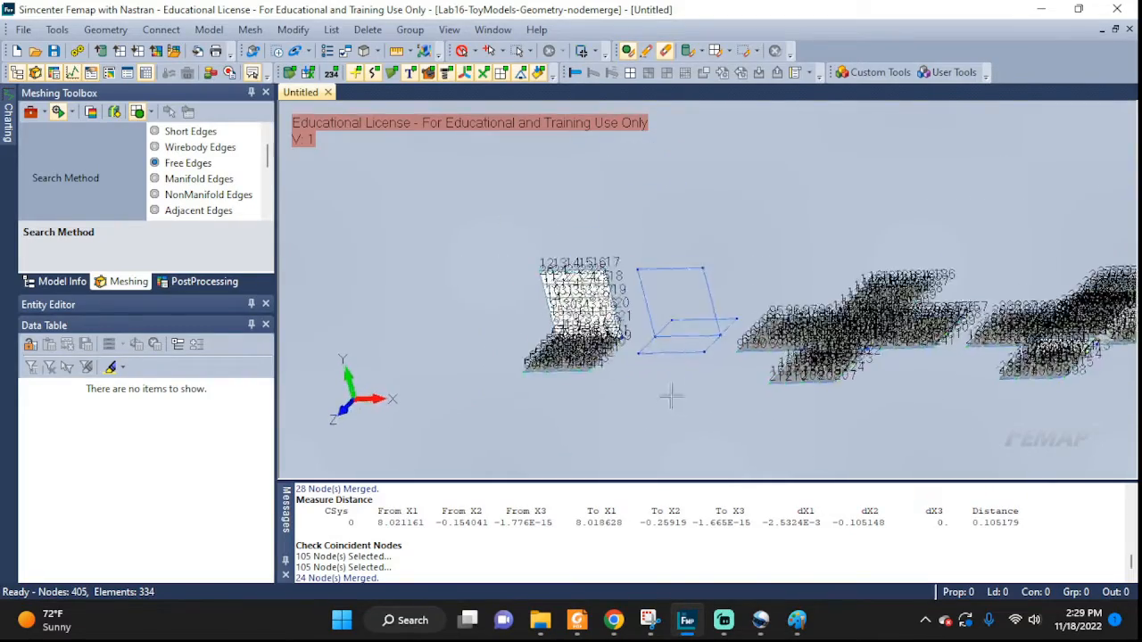
click(392, 77)
scroll(779, 295, up, 5)
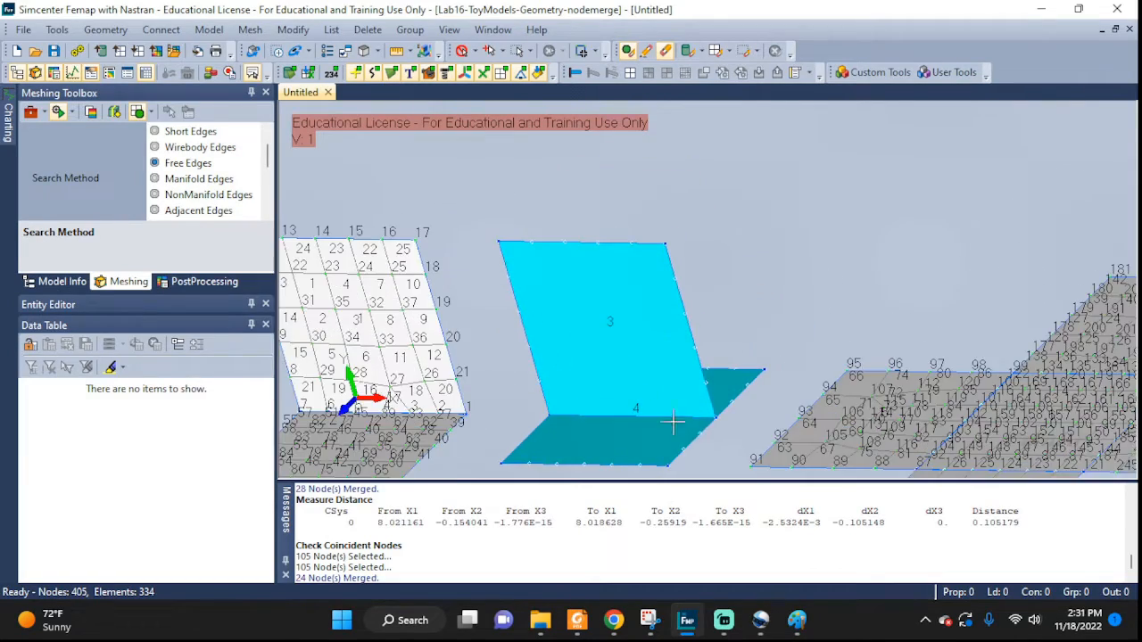
middle_drag(673, 423, 694, 289)
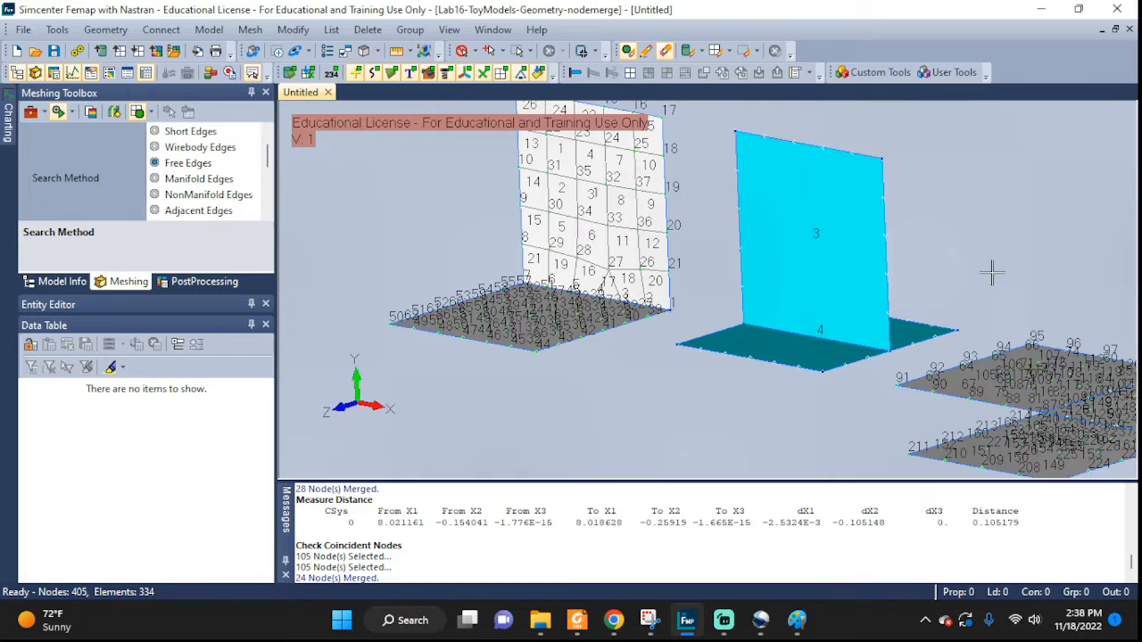
middle_drag(991, 273, 869, 327)
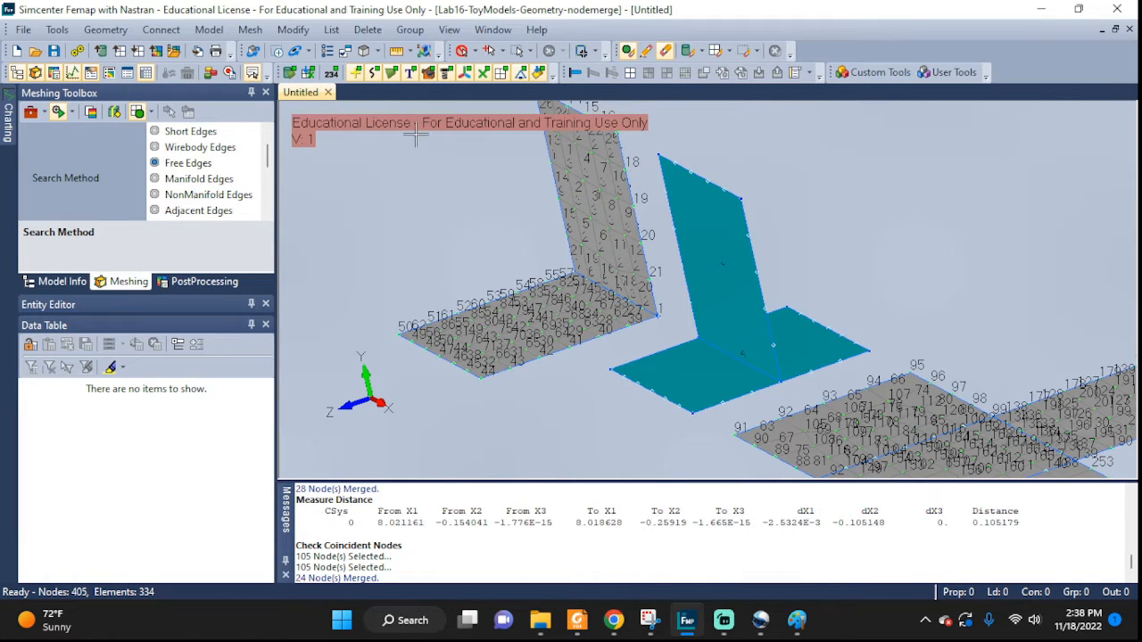
Set up a copy of surfaces 3 and 4 that moves along a vector, with 10 repetitions and the mesh included
click(105, 30)
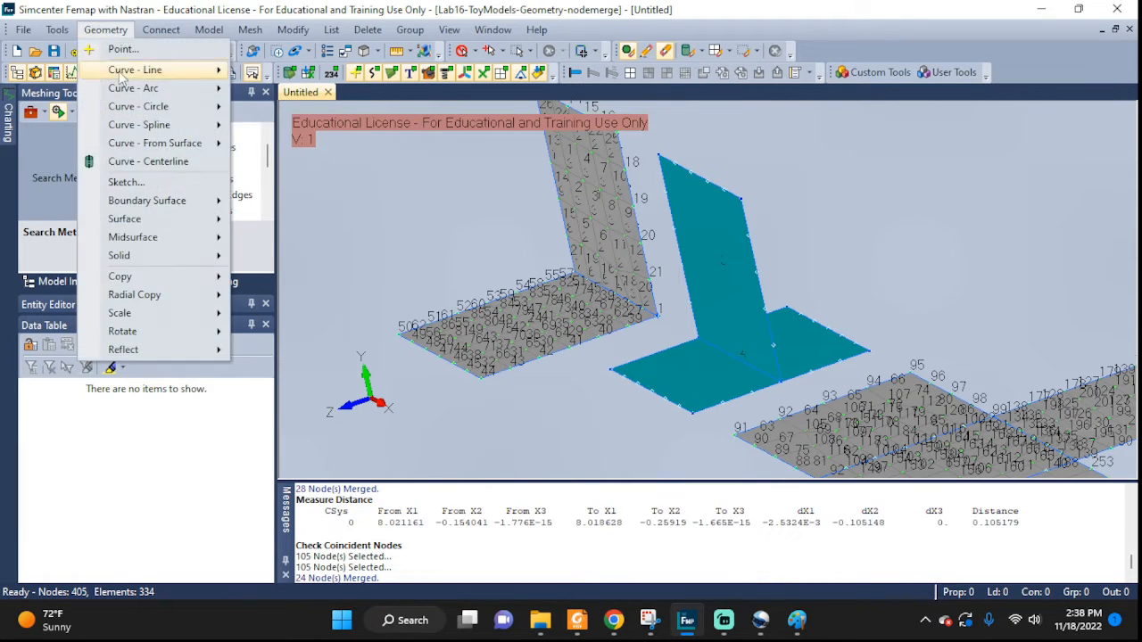
mouse_move(138, 258)
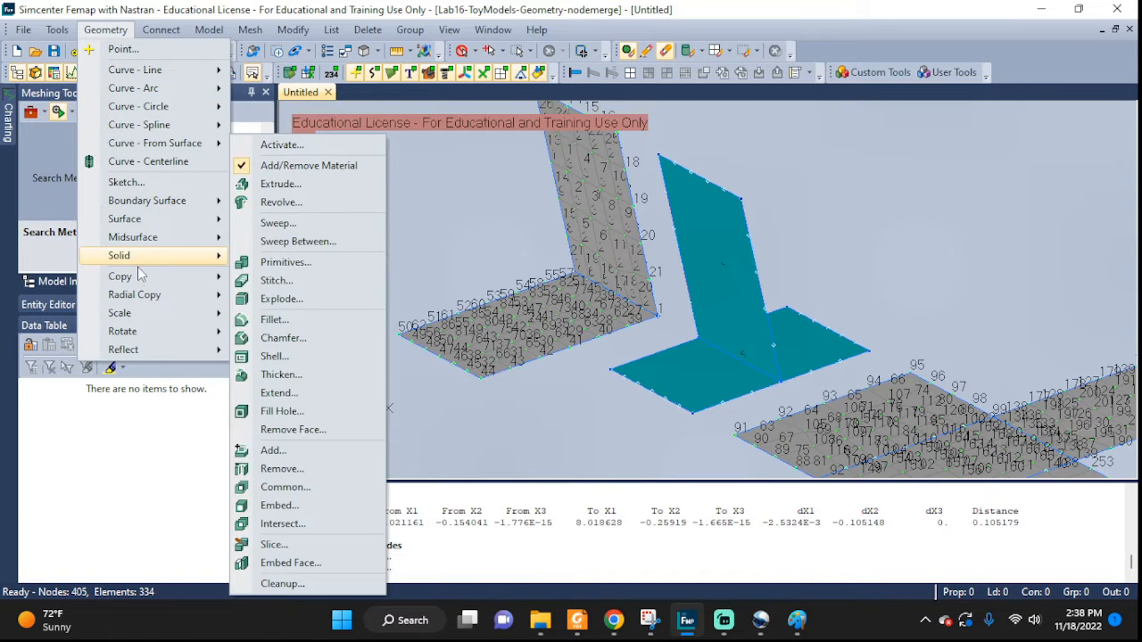
mouse_move(137, 279)
click(288, 313)
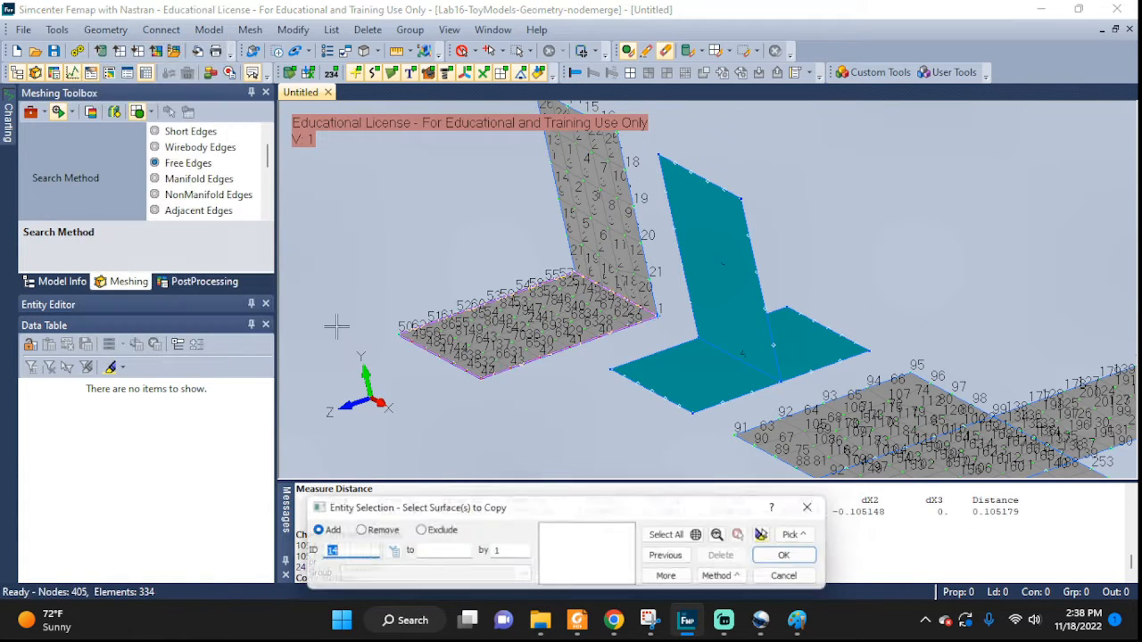
click(704, 372)
click(732, 278)
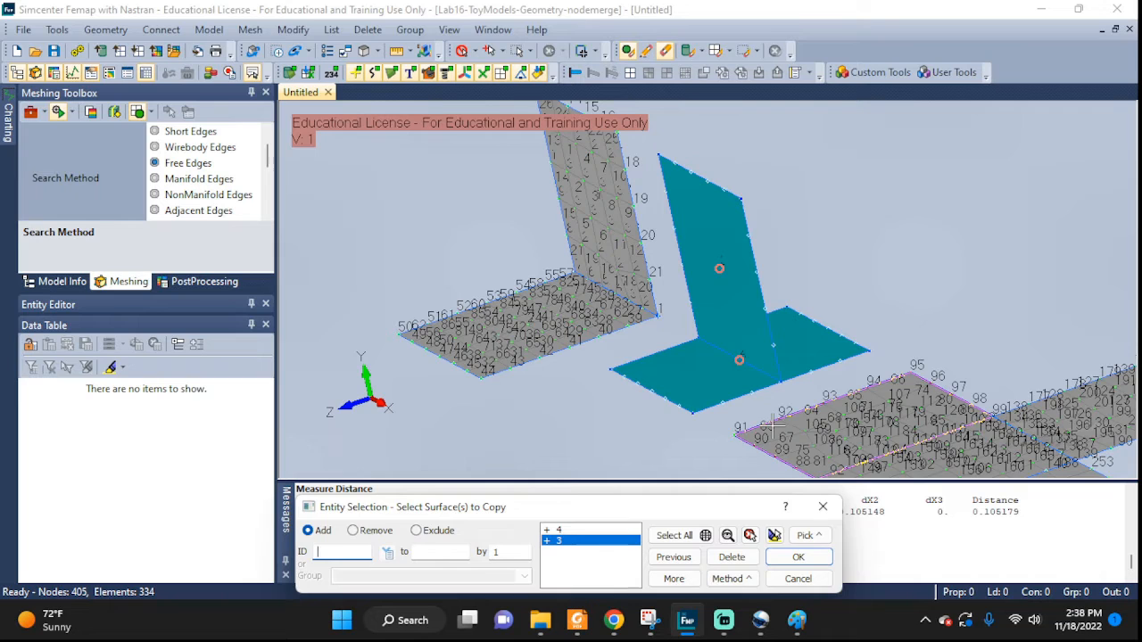
click(794, 556)
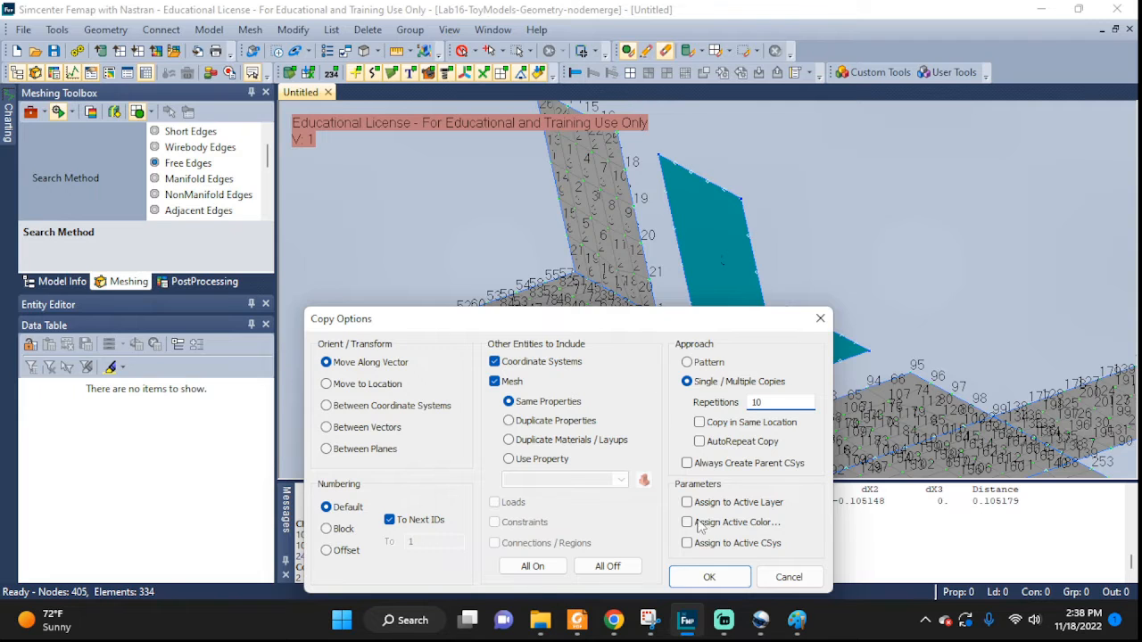
click(728, 577)
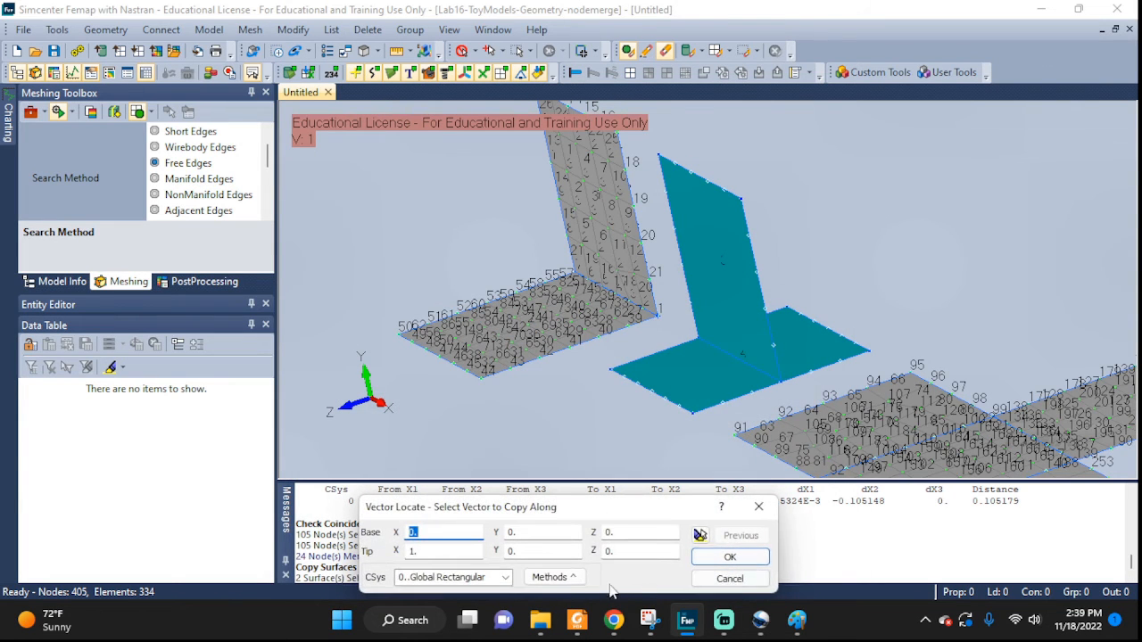
Define the copy vector along the negative global Z axis with length 2 and create the surface copies
click(563, 577)
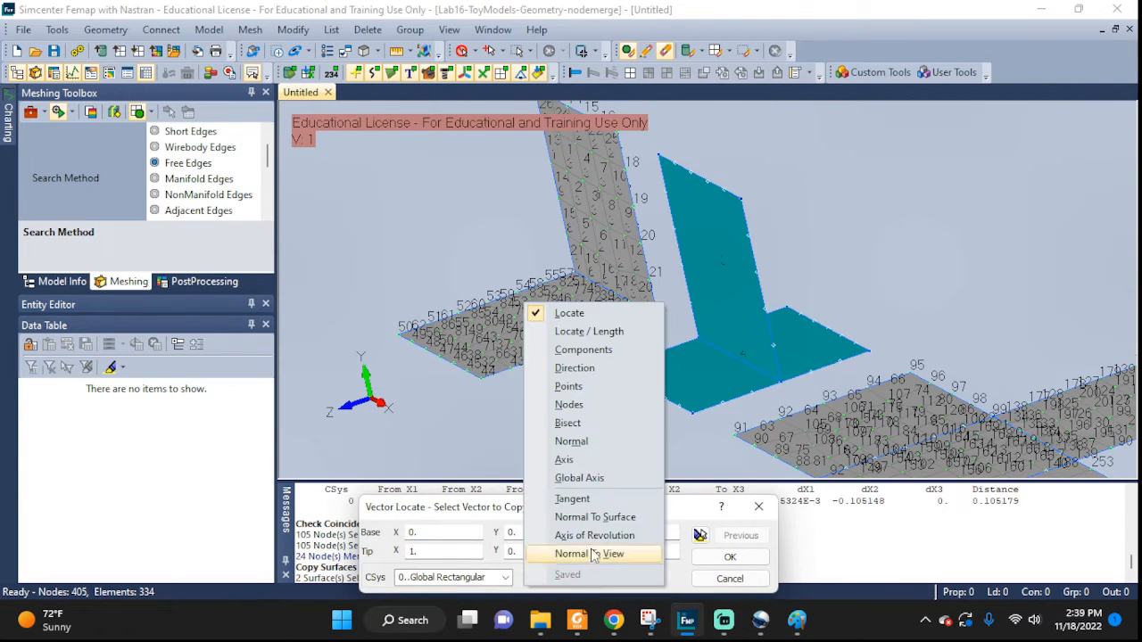
click(587, 473)
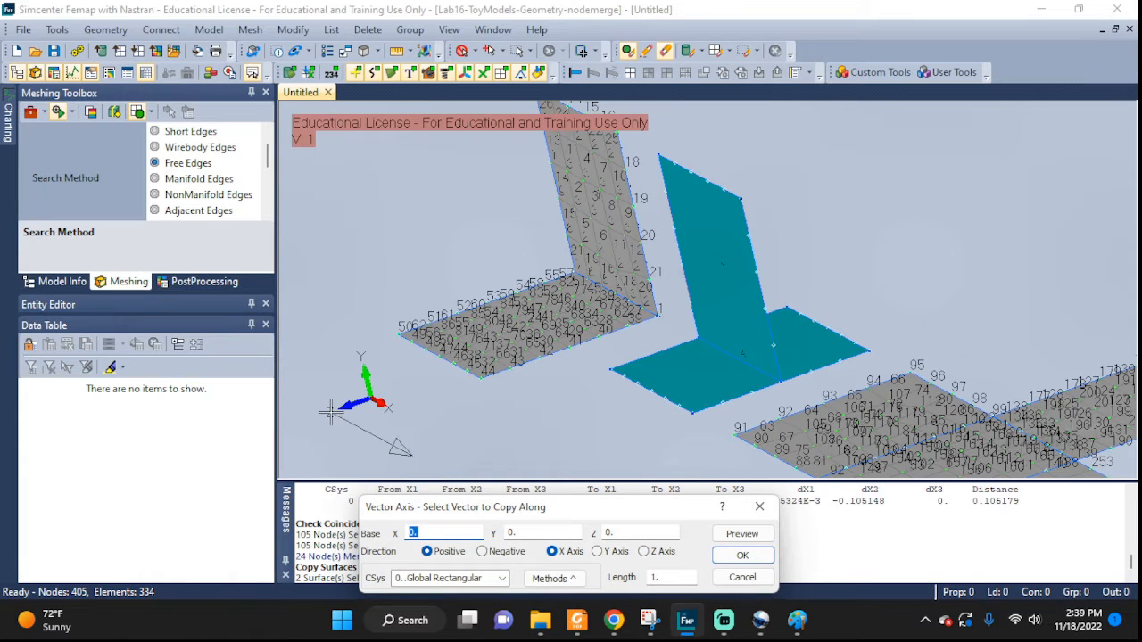
click(644, 552)
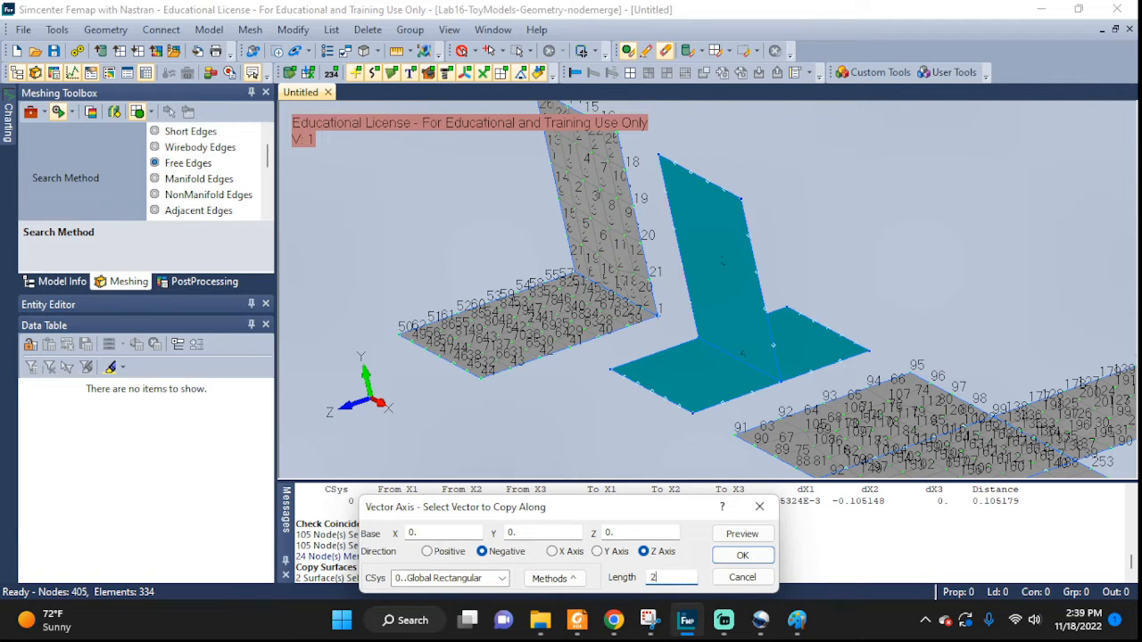
click(737, 555)
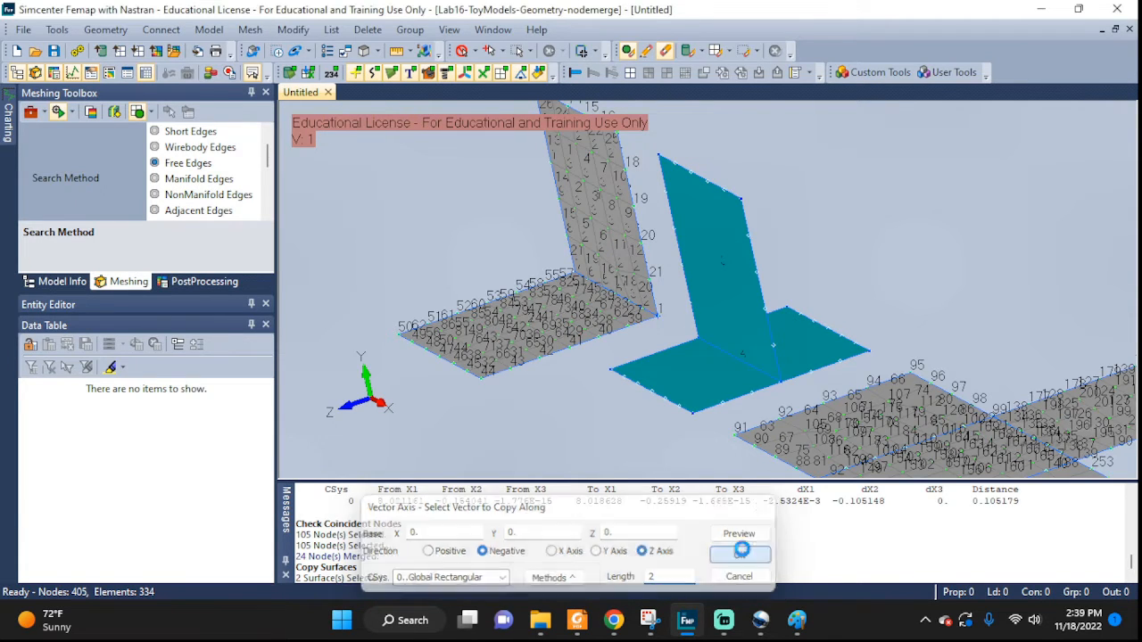
middle_drag(1001, 270, 1072, 283)
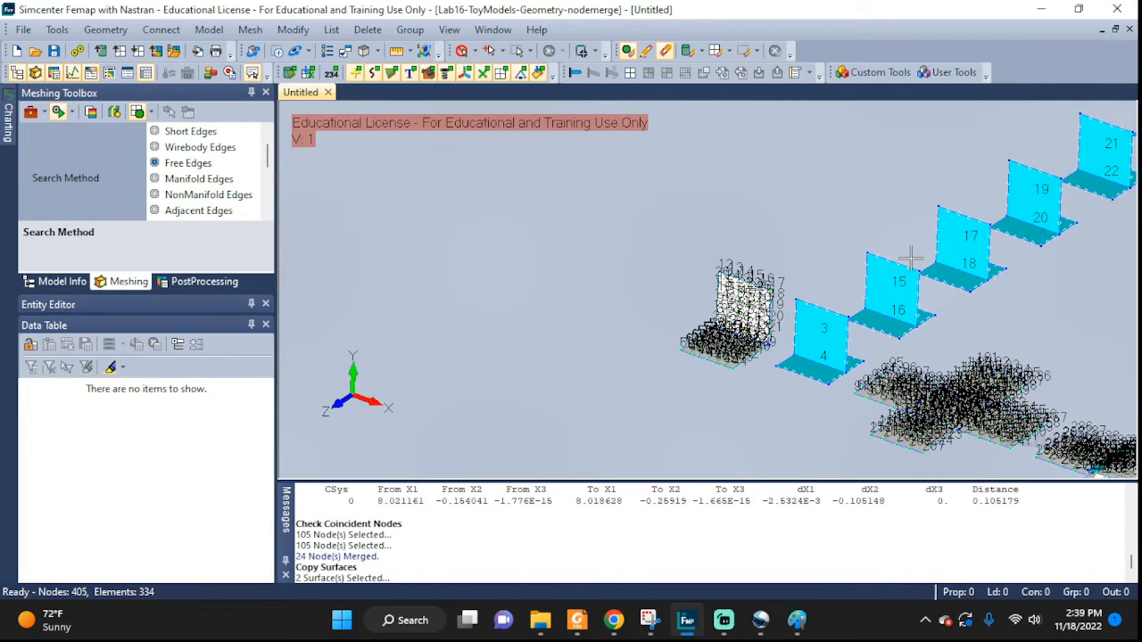
scroll(910, 259, up, 5)
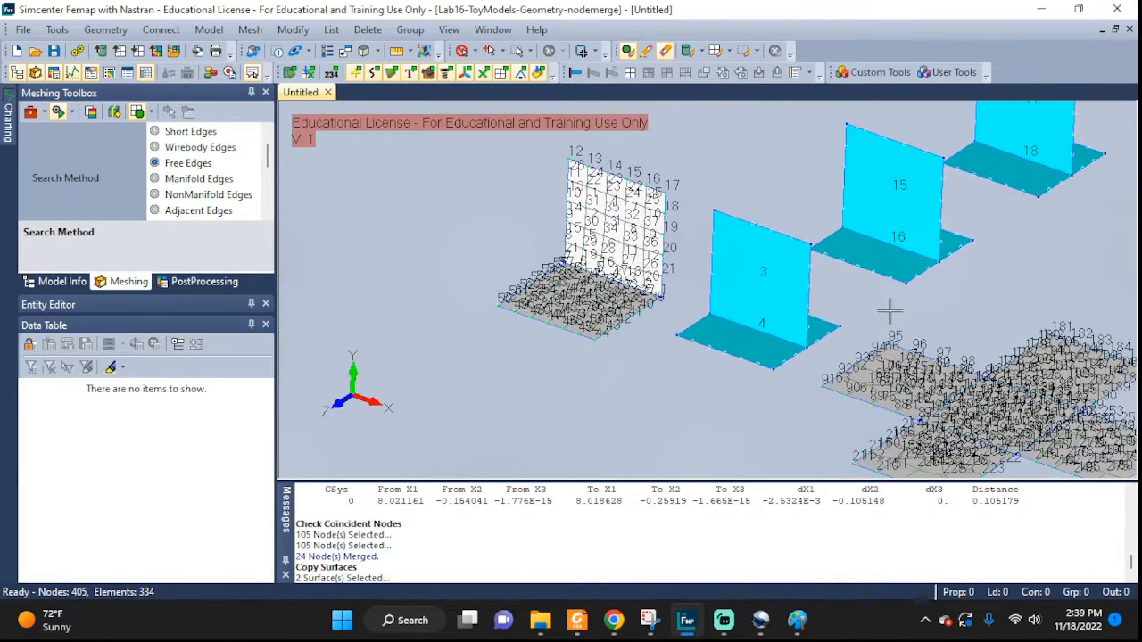
Intersect original surfaces 3 and 4 with Midsurface Intersect so the horizontal surface is split at the vertical one
middle_drag(890, 310, 848, 301)
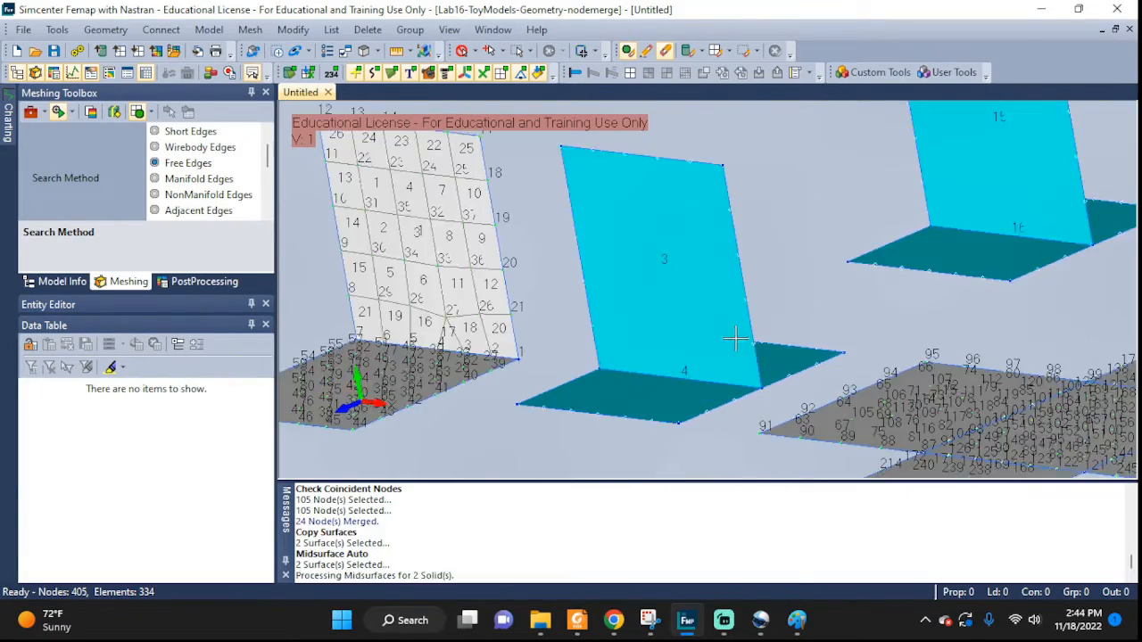
mouse_move(734, 333)
middle_down()
mouse_move(717, 357)
mouse_move(735, 355)
middle_up()
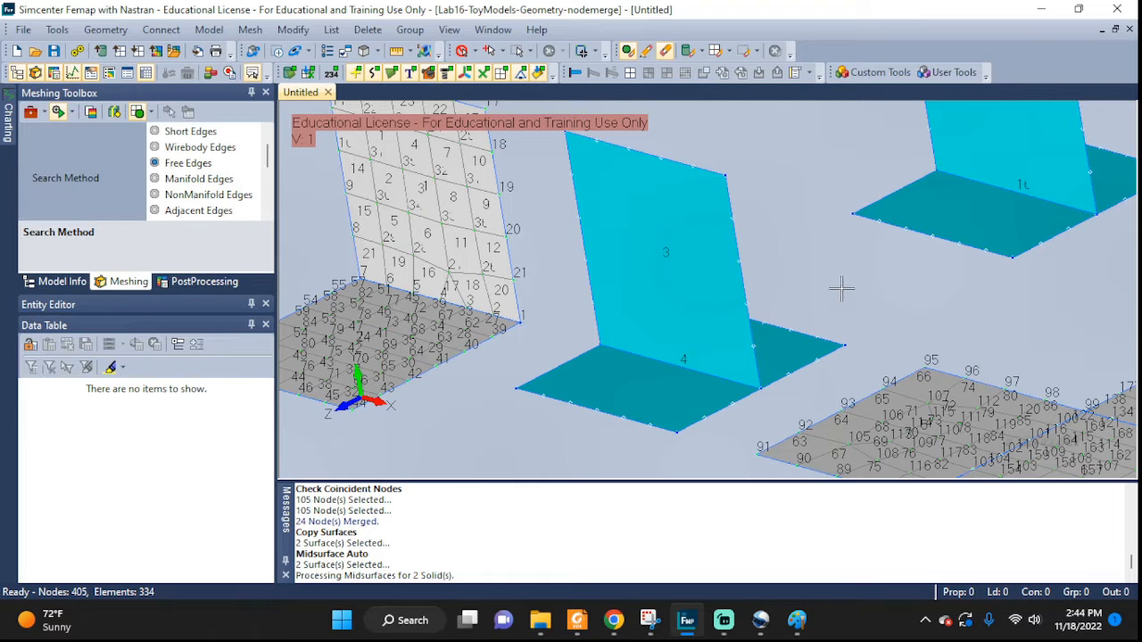
mouse_move(841, 287)
middle_down()
mouse_move(830, 308)
mouse_move(845, 300)
middle_up()
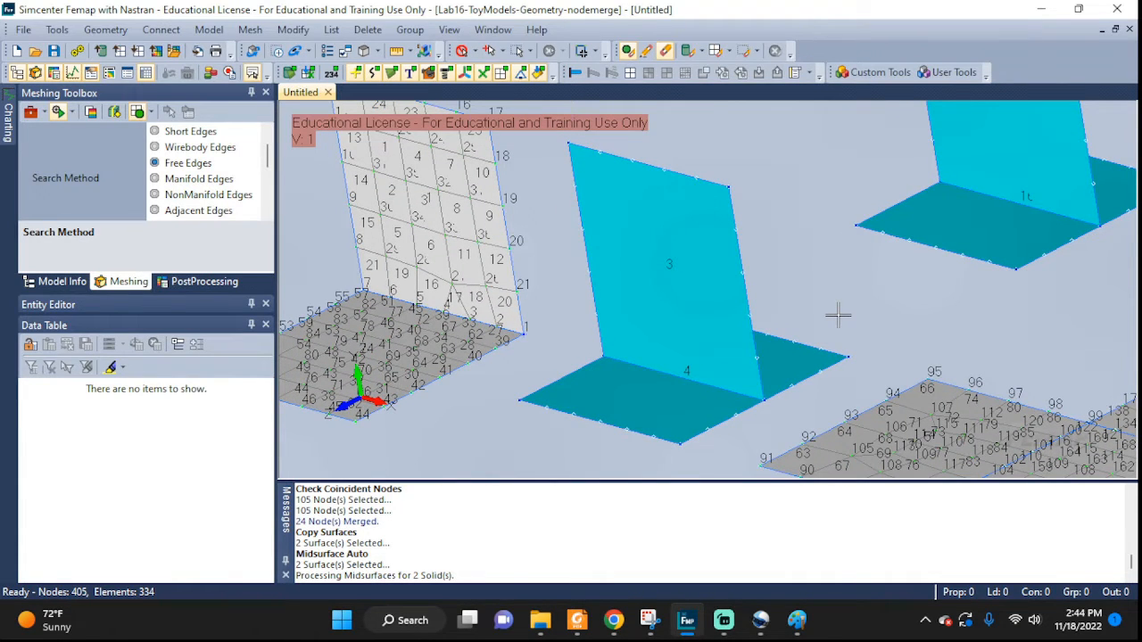
middle_drag(838, 314, 828, 348)
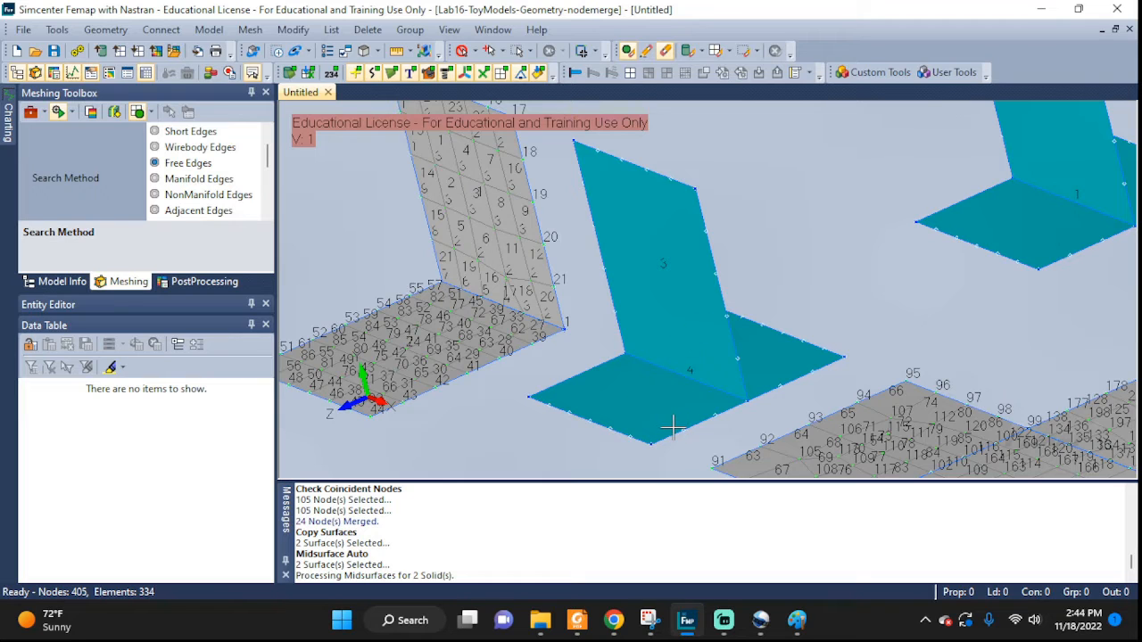
click(107, 33)
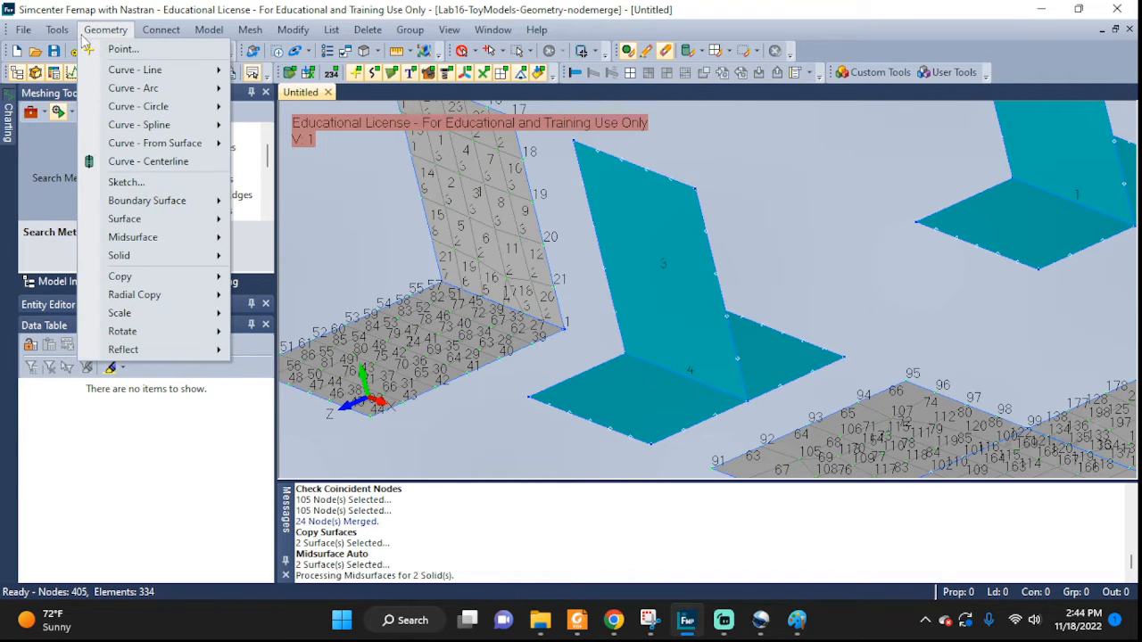
mouse_move(189, 237)
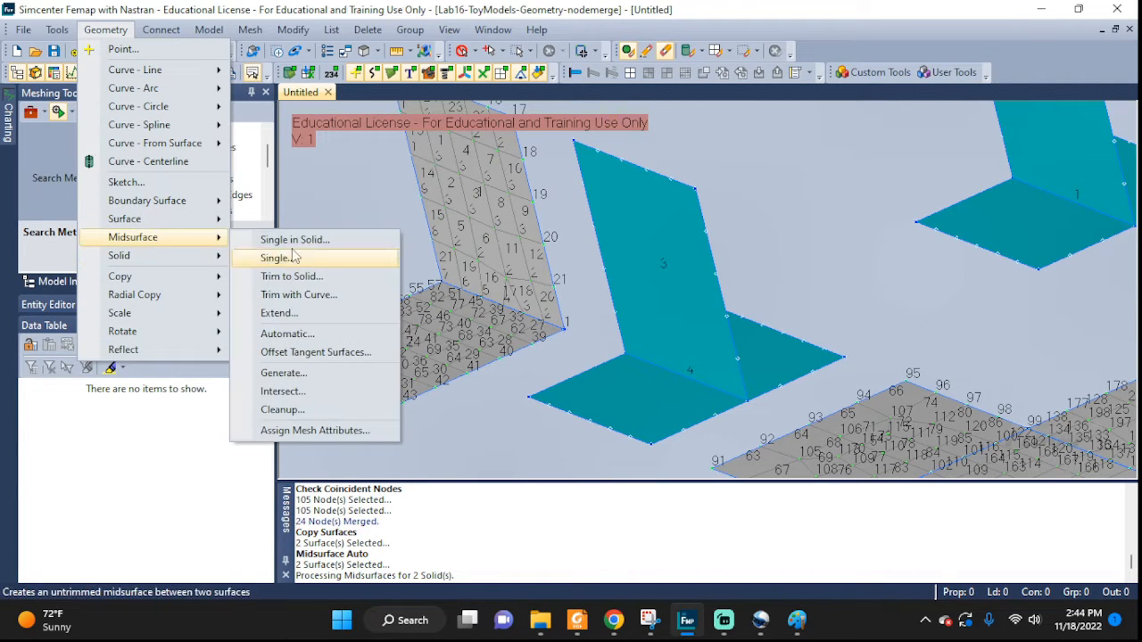
click(291, 395)
click(624, 382)
click(667, 283)
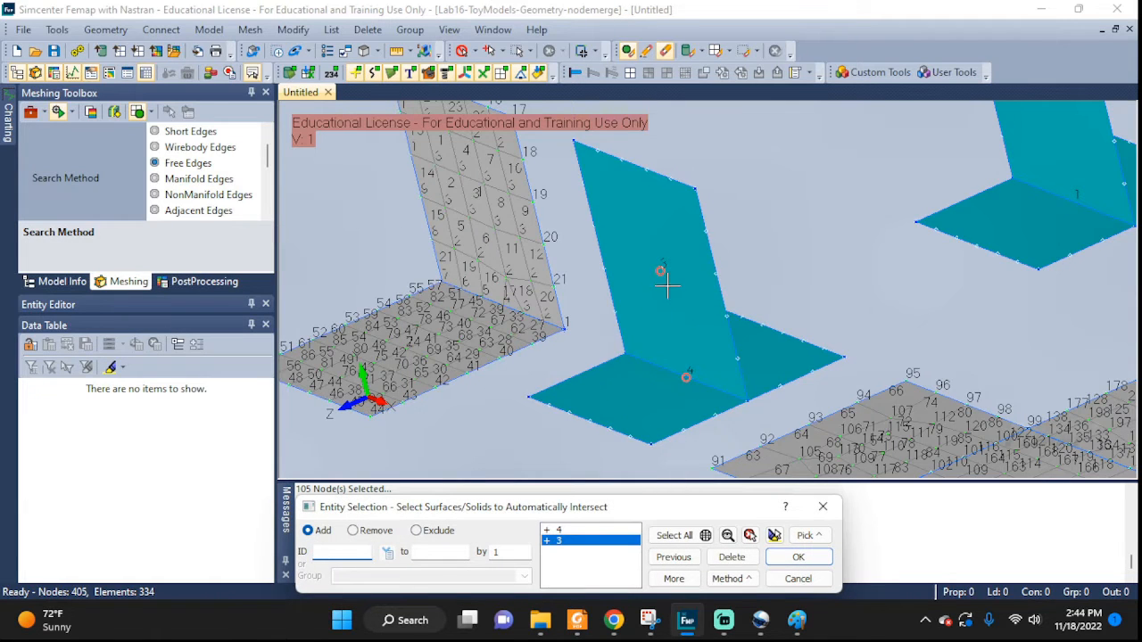
click(786, 556)
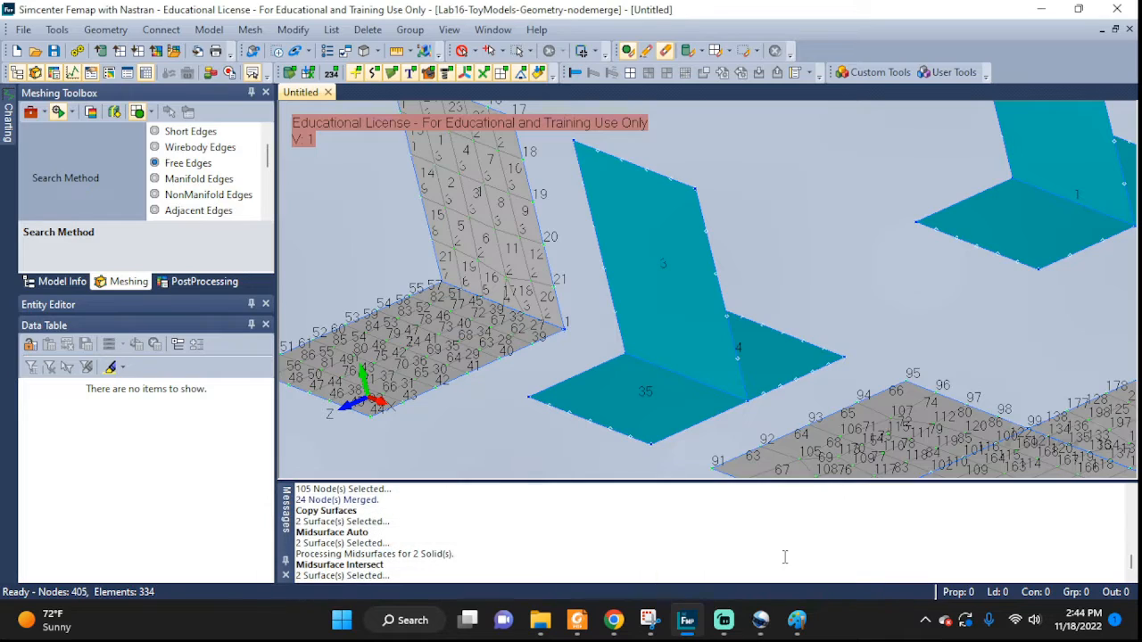
Reset the mesh size on curves 138, 25 and 28 around the junction of the intersected surfaces
middle_drag(828, 417, 694, 294)
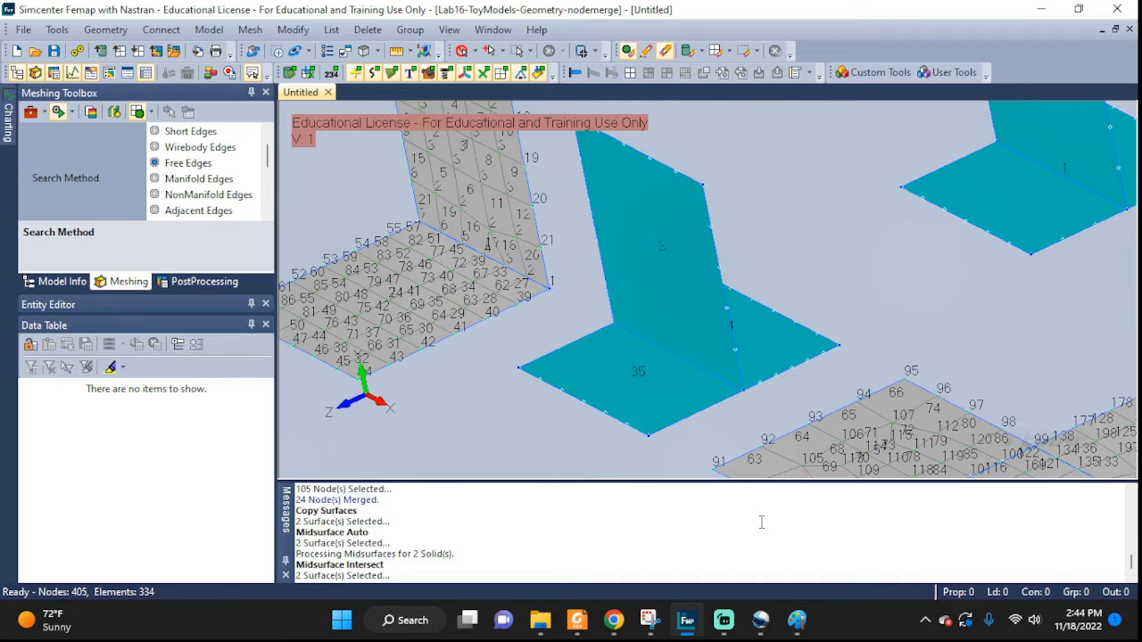
mouse_move(793, 366)
middle_down()
mouse_move(851, 370)
mouse_move(799, 406)
middle_up()
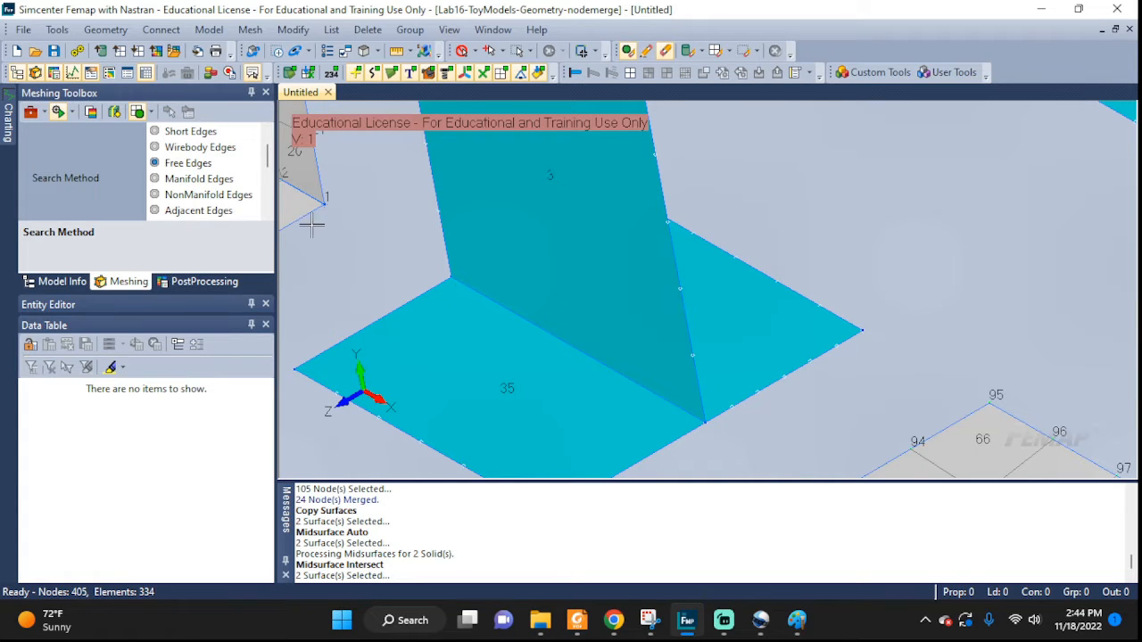
click(229, 33)
mouse_move(250, 29)
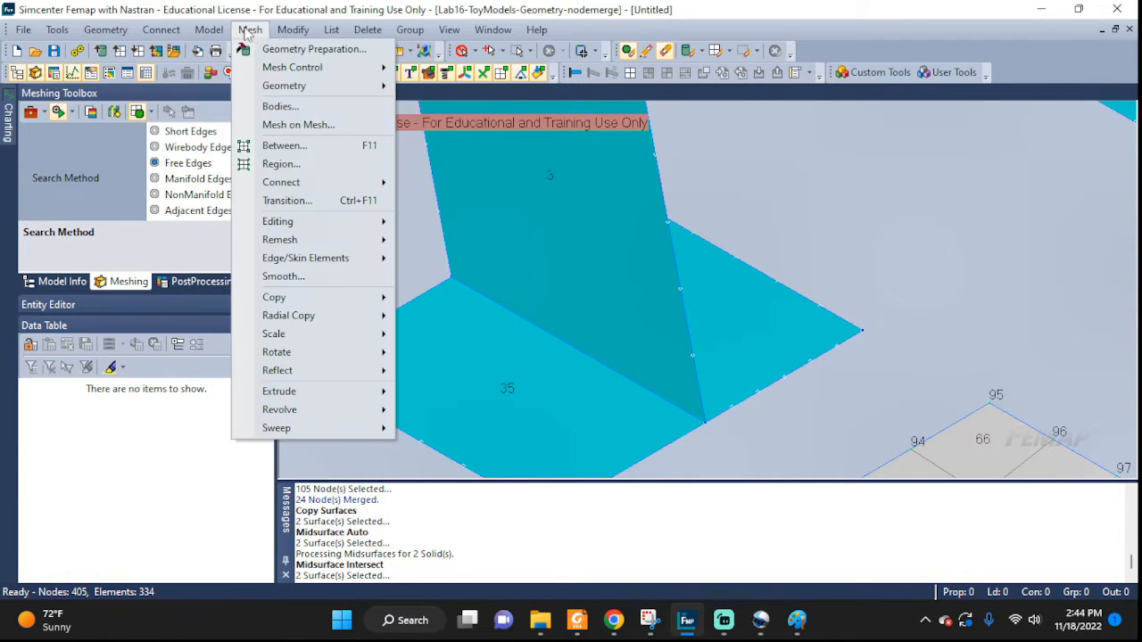
mouse_move(294, 67)
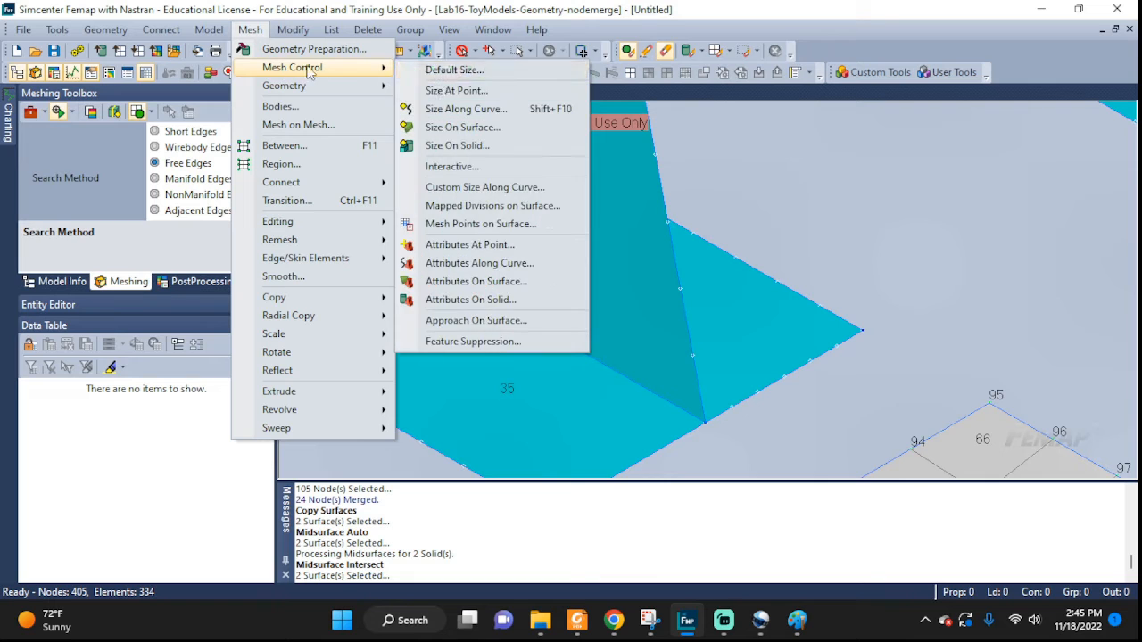
click(468, 110)
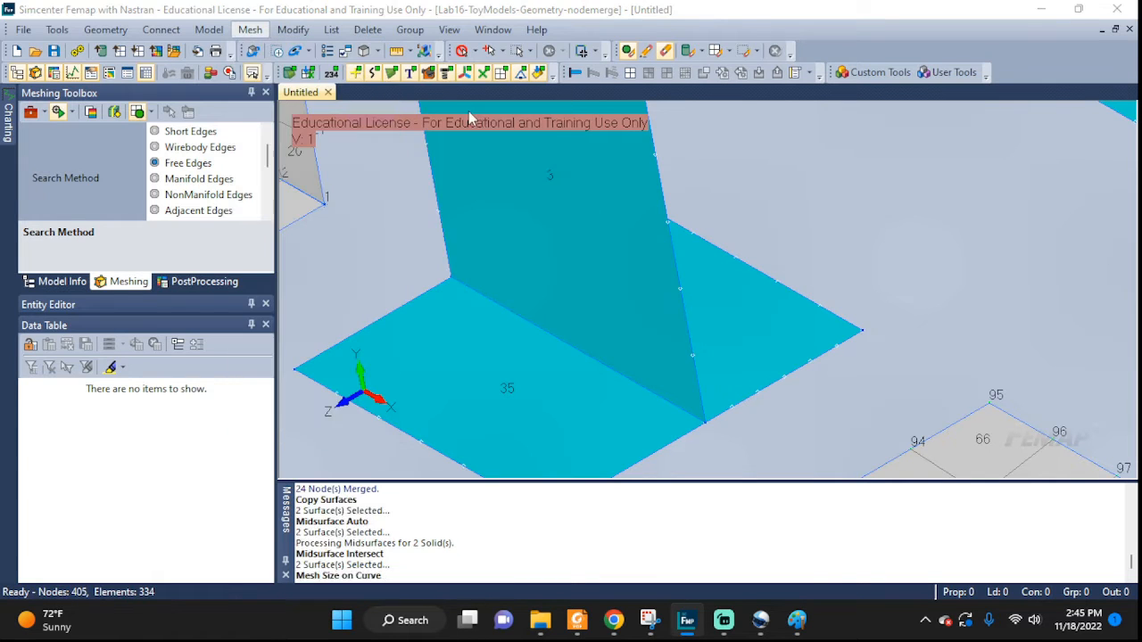
click(612, 368)
click(612, 372)
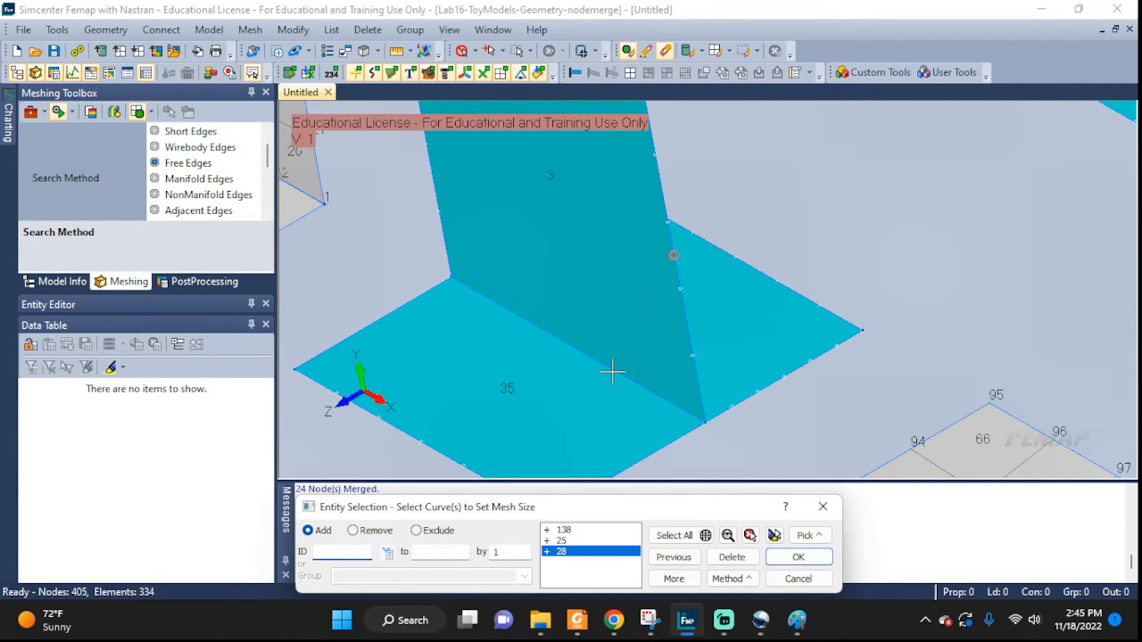
click(611, 372)
click(785, 560)
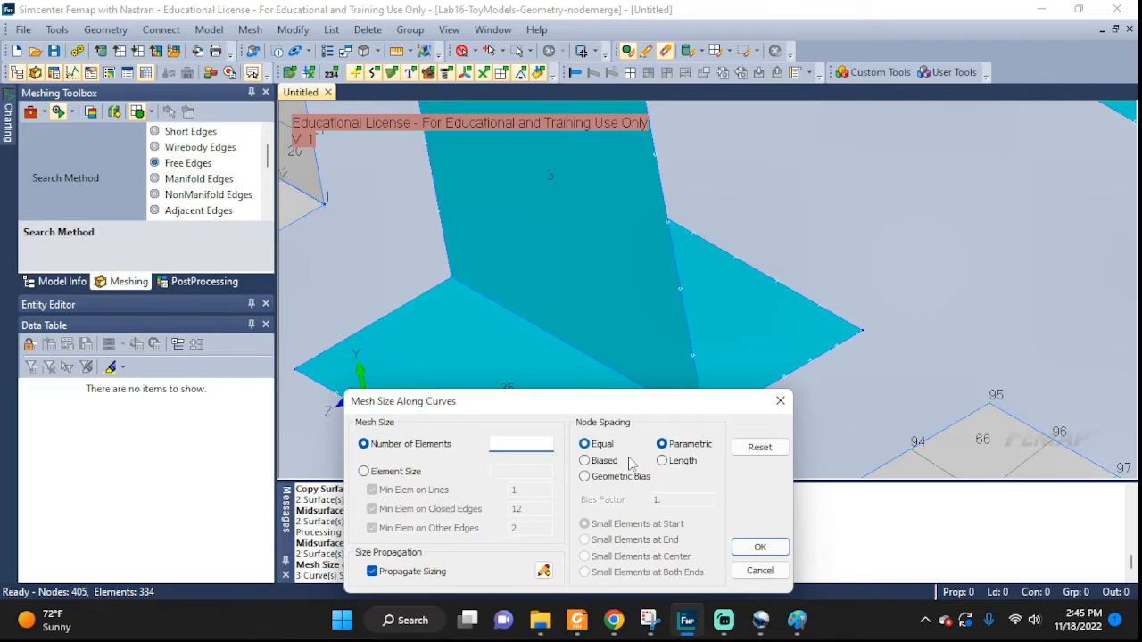
click(760, 449)
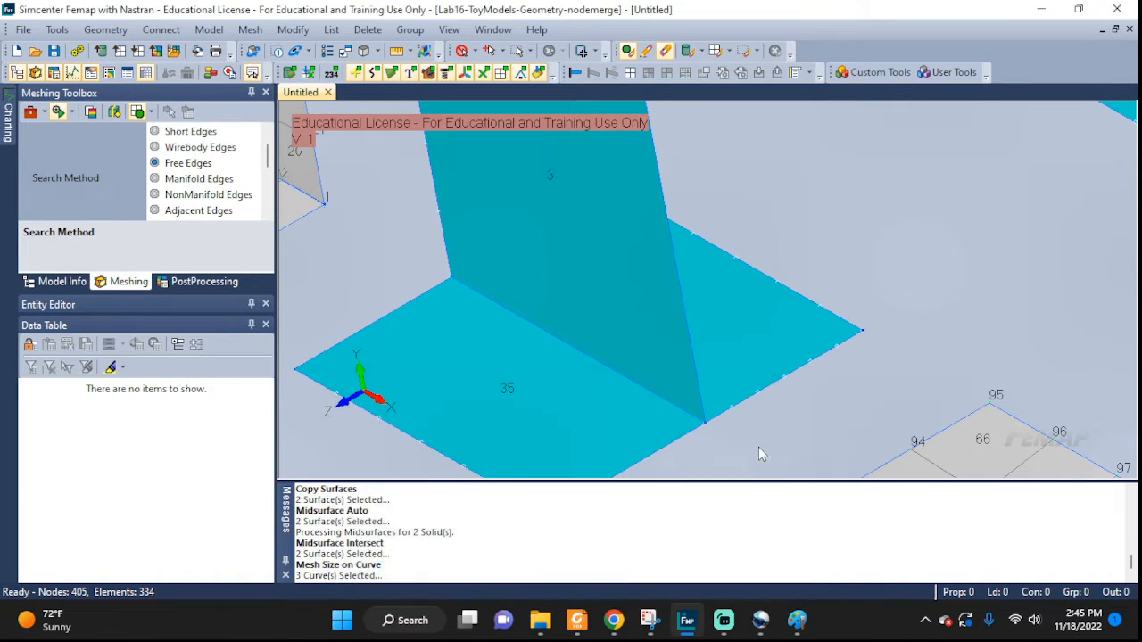
Set the mesh size on curves 138, 25 and 139 along the intersection to 6 equally spaced elements and regenerate the view
click(798, 580)
click(250, 29)
mouse_move(294, 67)
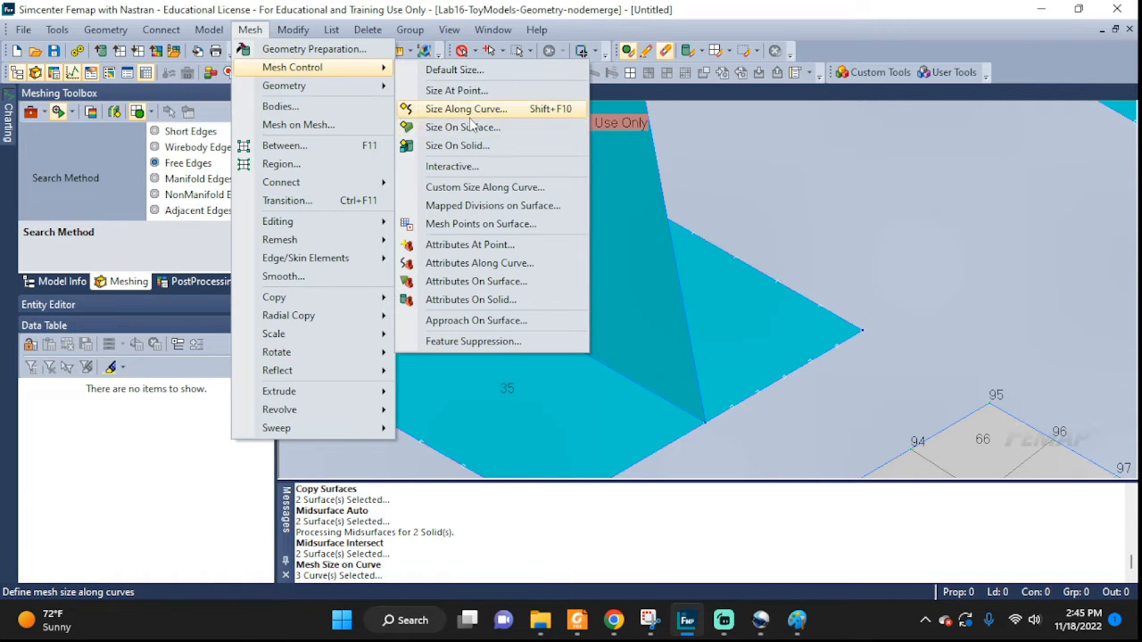
click(466, 109)
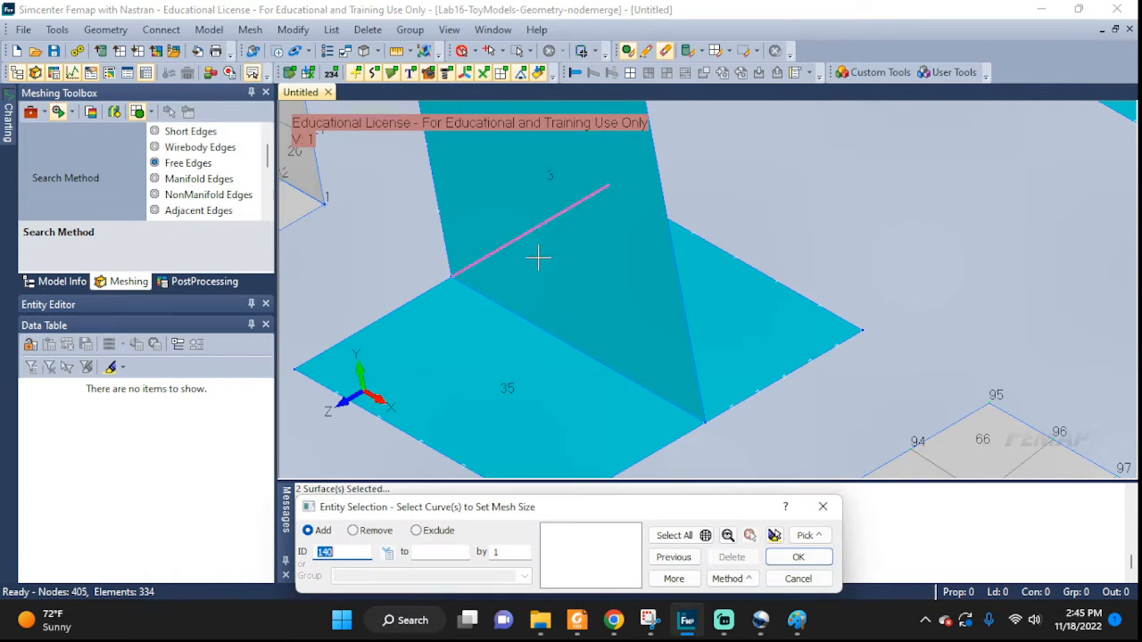
click(525, 320)
click(523, 319)
click(526, 320)
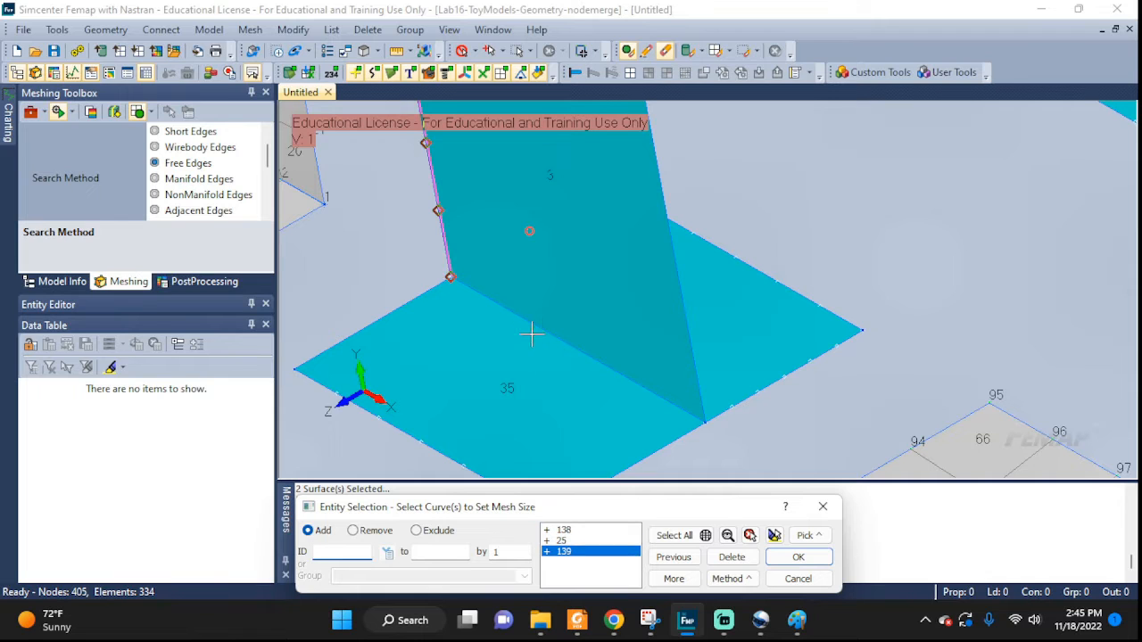
click(797, 557)
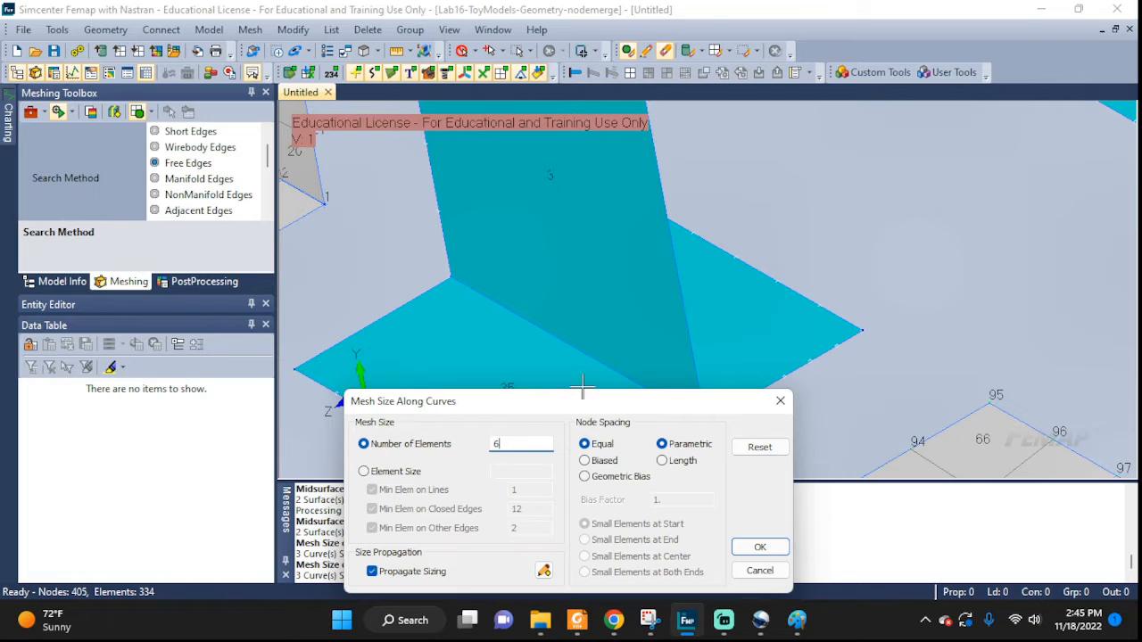
click(754, 547)
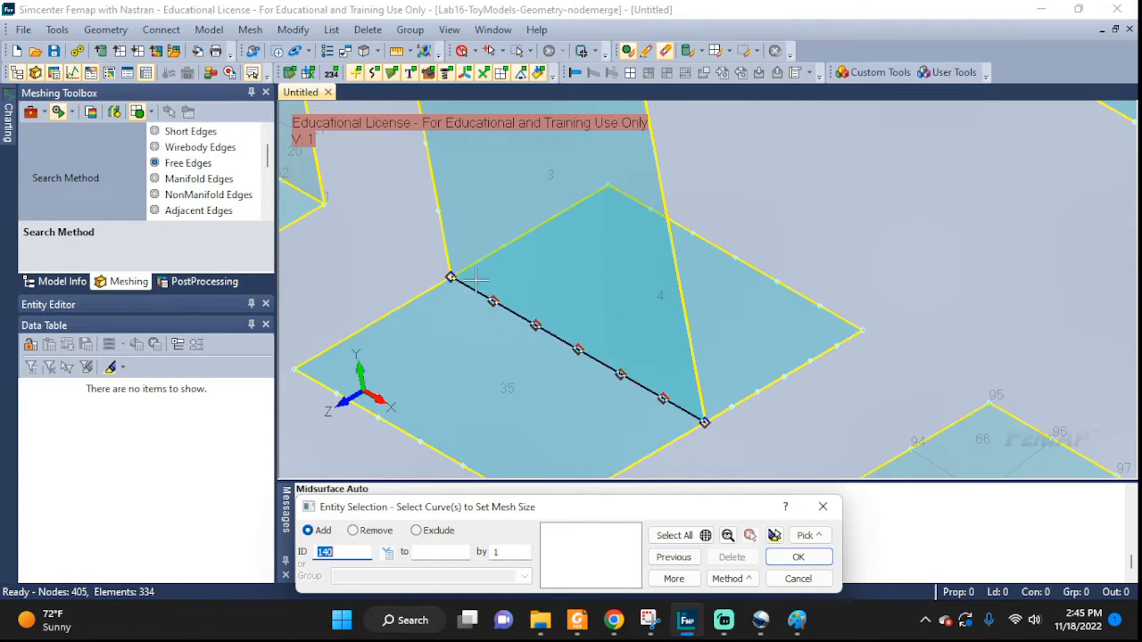
click(798, 556)
key(ctrl+g)
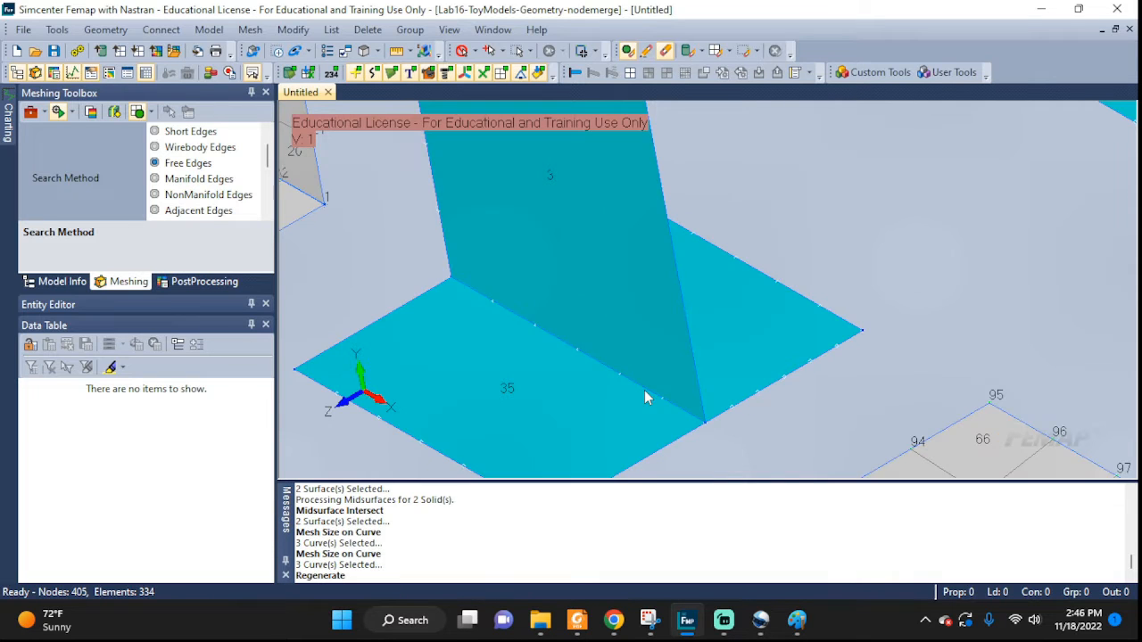
Mesh surfaces 35, 4 and 3 around the split junction with automatic quad elements and mapped meshing on
click(250, 30)
mouse_move(366, 86)
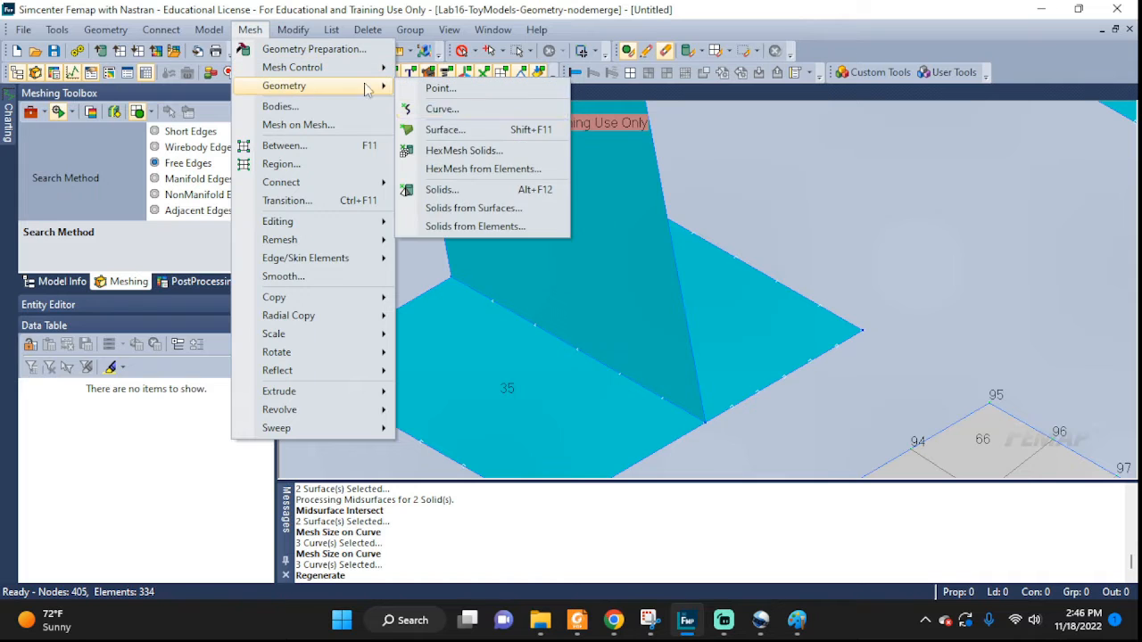
click(445, 129)
click(597, 398)
click(705, 353)
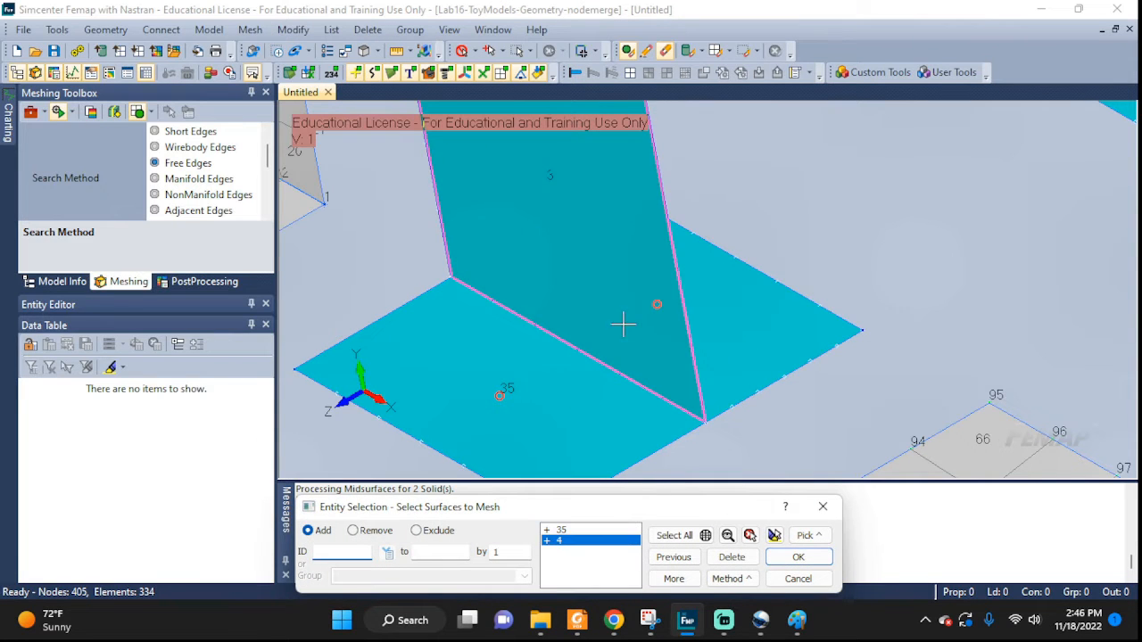
click(627, 359)
click(794, 555)
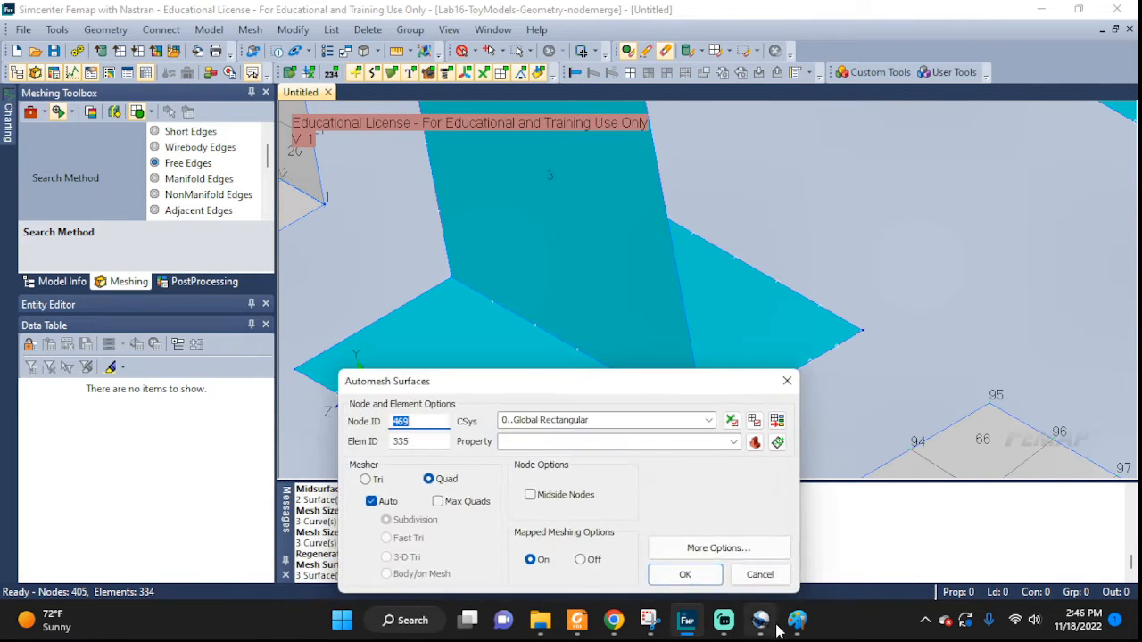
click(664, 579)
click(530, 509)
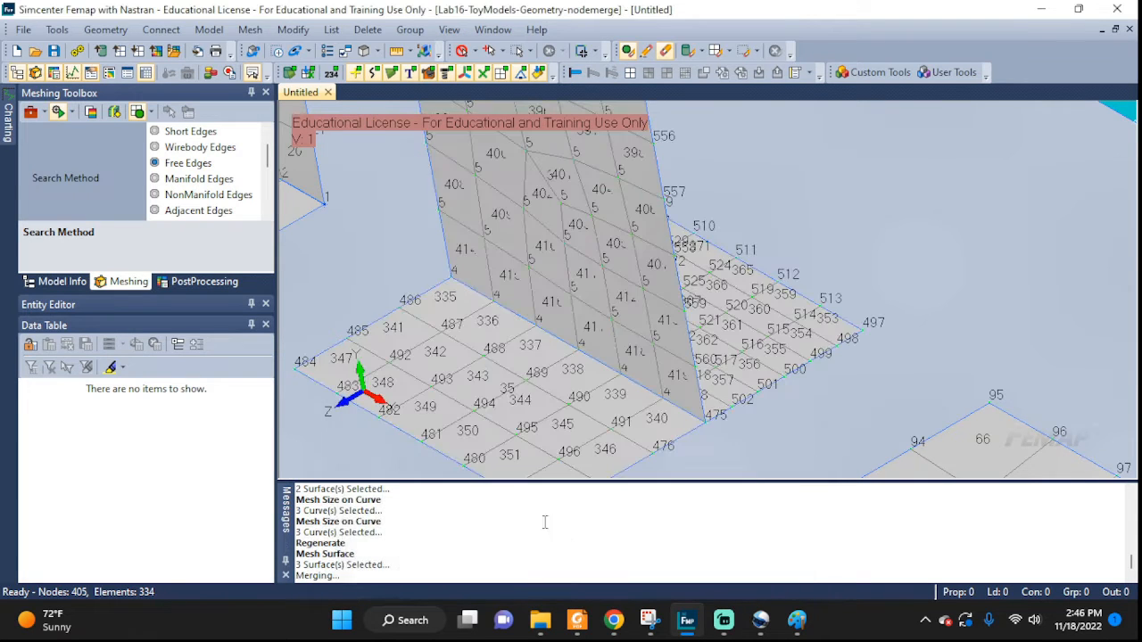
Examine the node and element layout where the vertical mesh meets the two halves of the horizontal mesh
middle_drag(850, 407, 714, 443)
scroll(883, 423, up, 6)
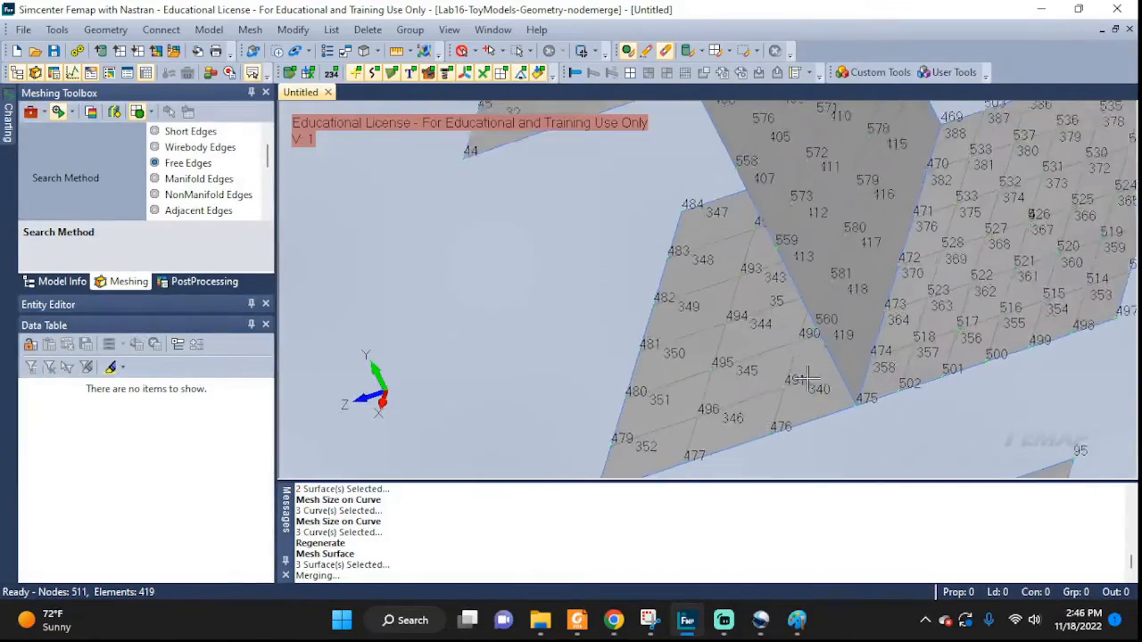
middle_drag(966, 410, 777, 417)
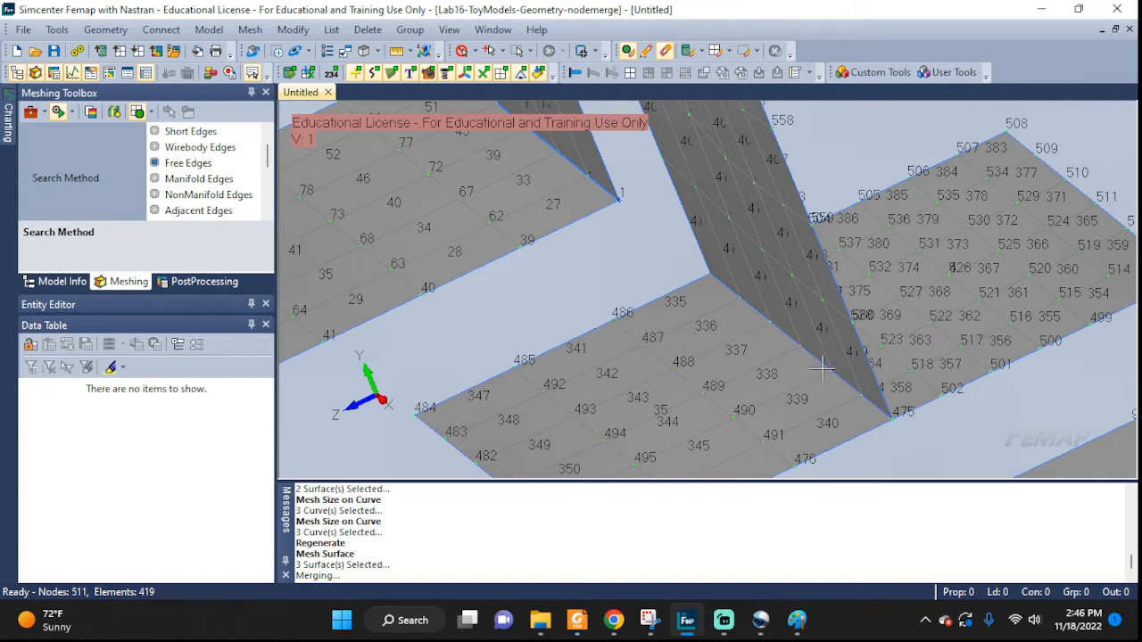
middle_drag(856, 376, 841, 377)
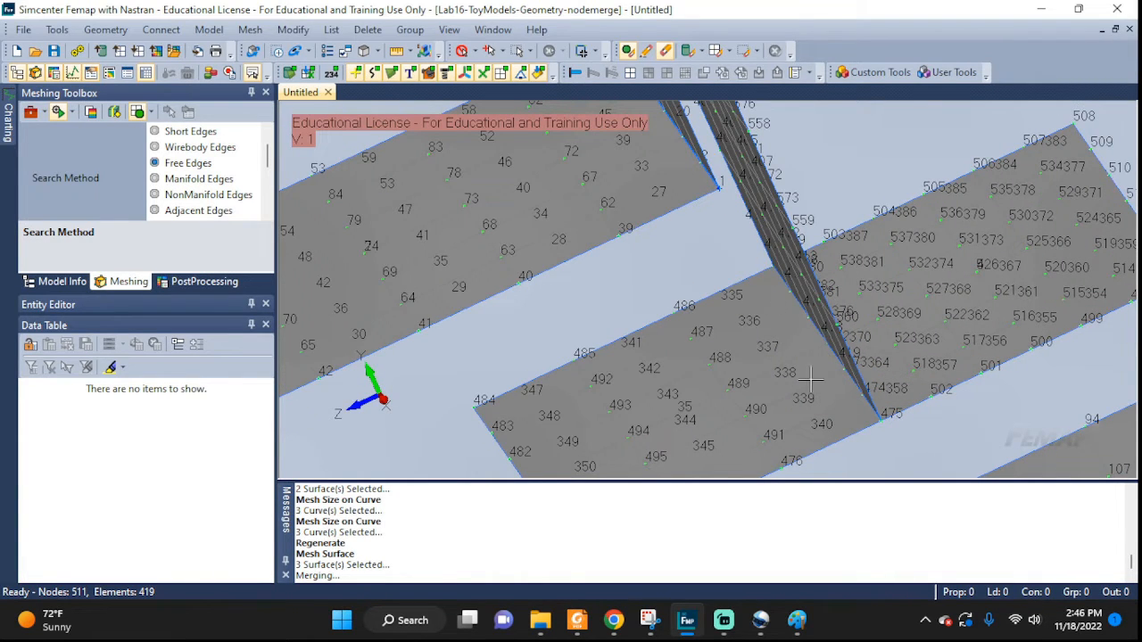
middle_drag(852, 419, 839, 402)
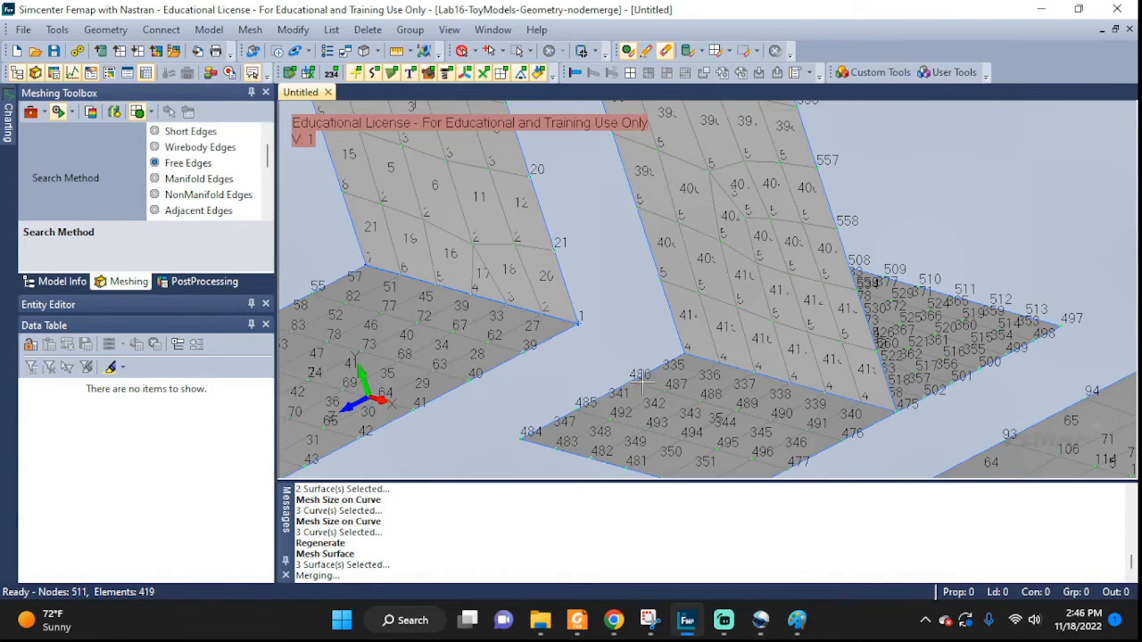
middle_drag(721, 373, 907, 403)
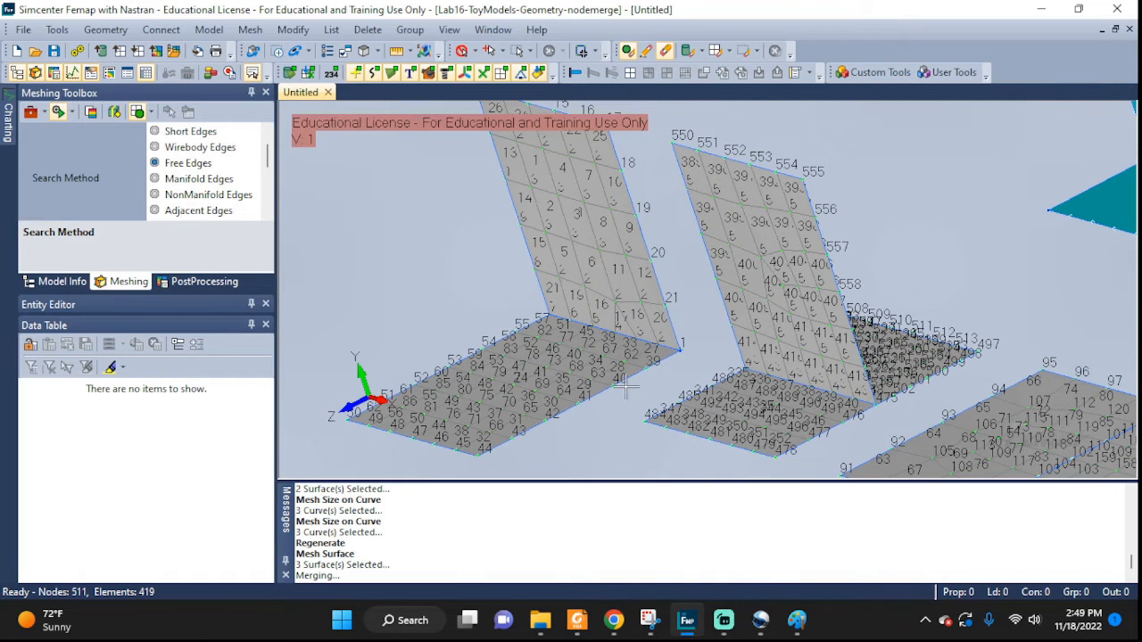
Start a Solid Slice using a plane on horizontal sheet solid 16 of the next unmeshed surface pair
scroll(1053, 328, down, 2)
ctrl+middle_drag(1062, 333, 635, 433)
ctrl+middle_drag(767, 312, 658, 414)
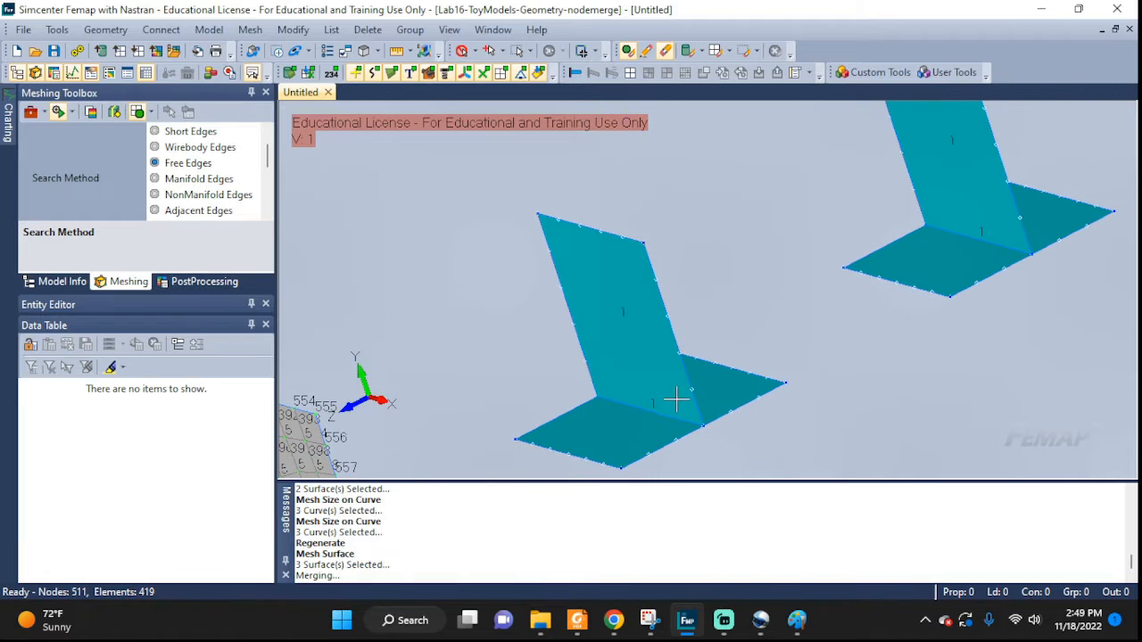
click(92, 31)
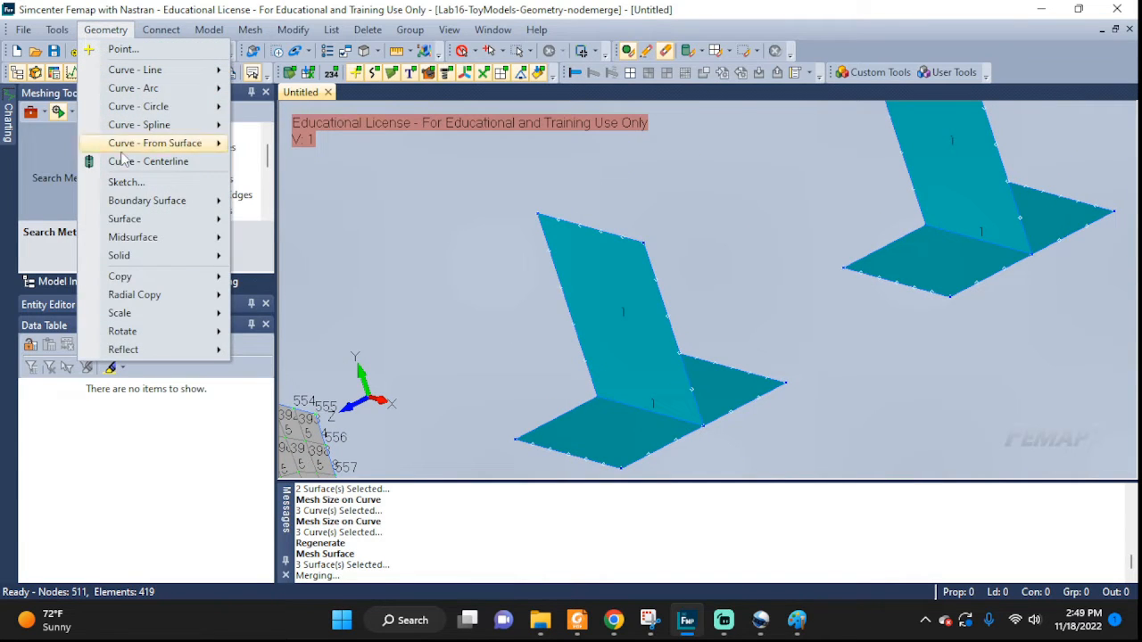
mouse_move(229, 259)
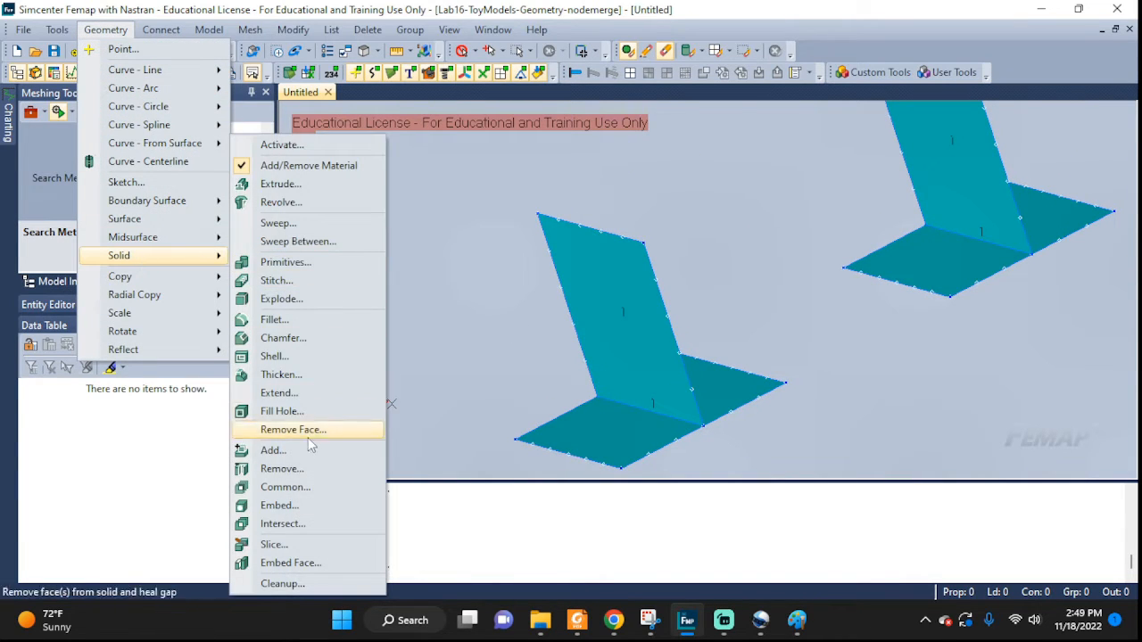
click(288, 546)
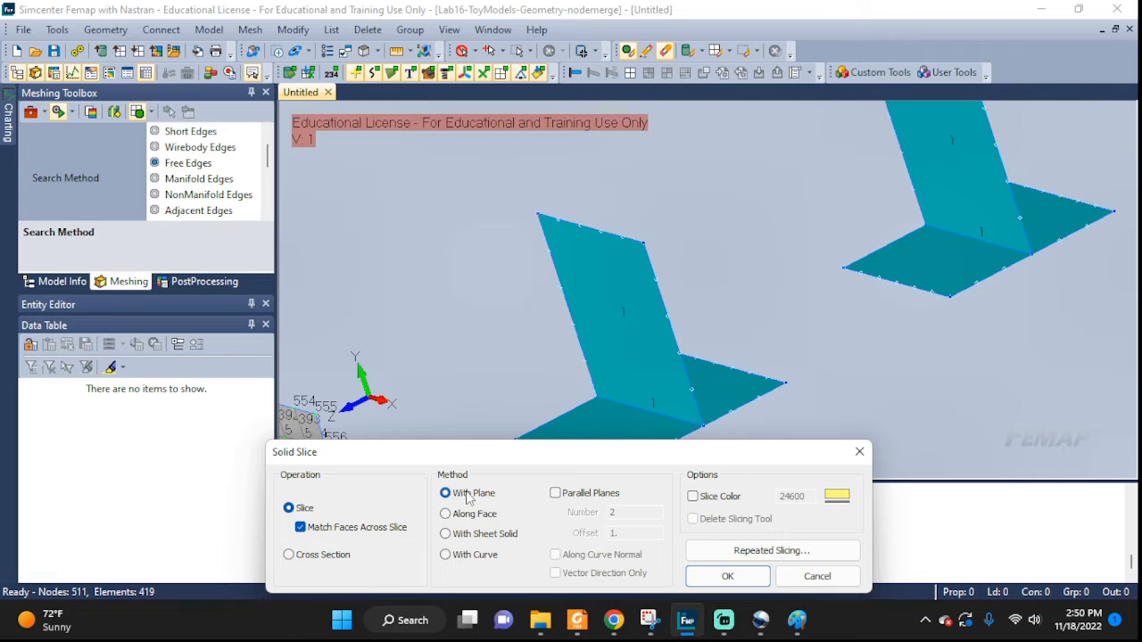
click(727, 576)
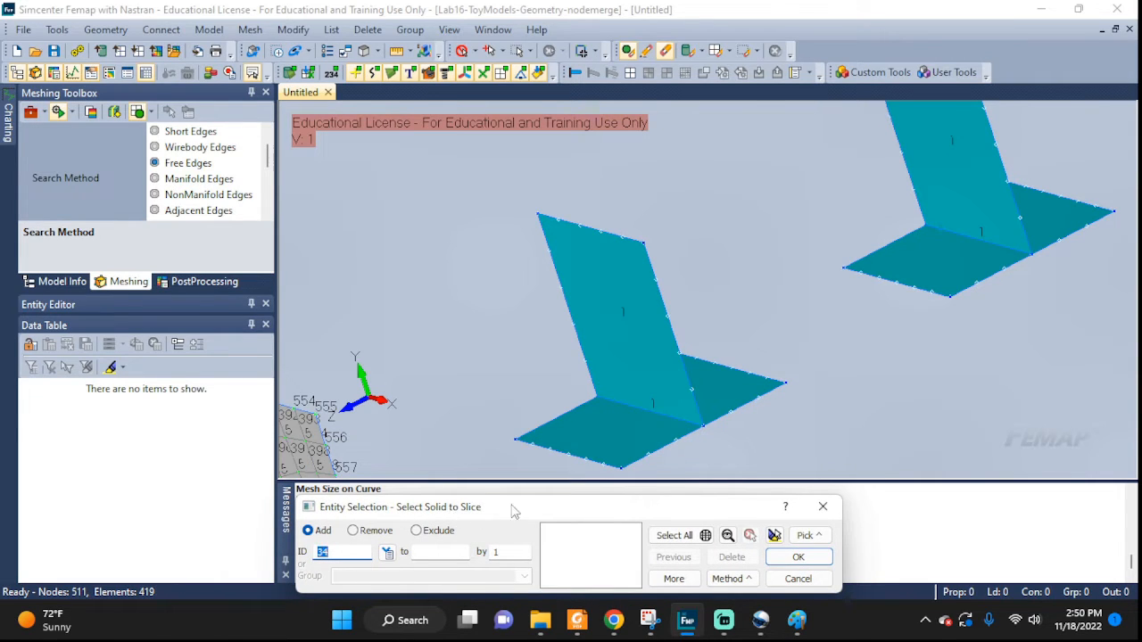
click(600, 449)
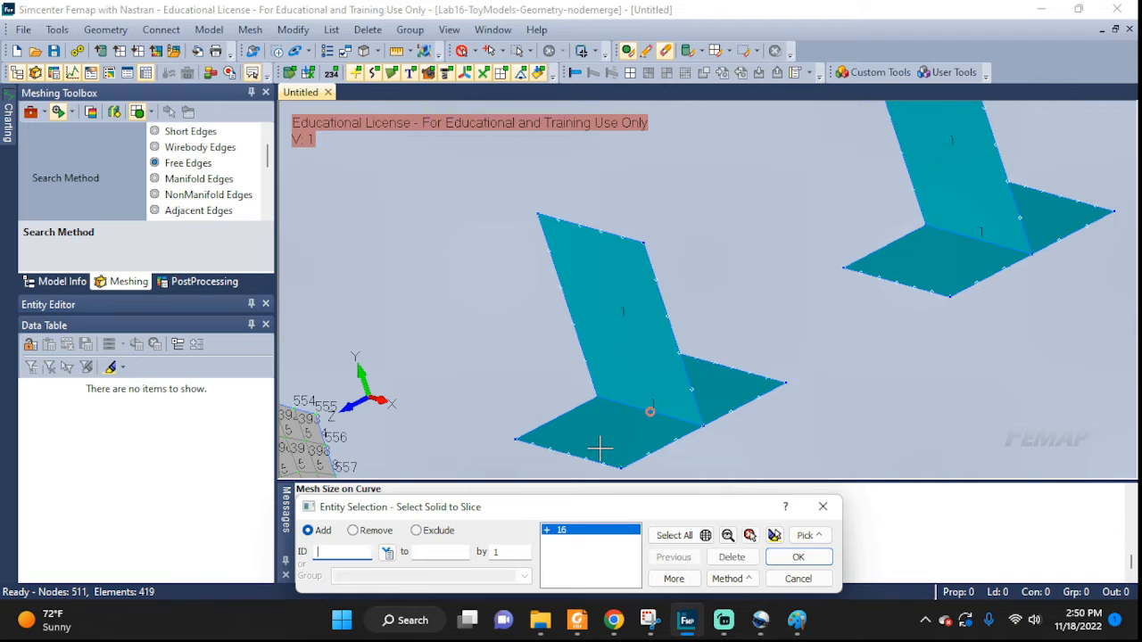
click(796, 558)
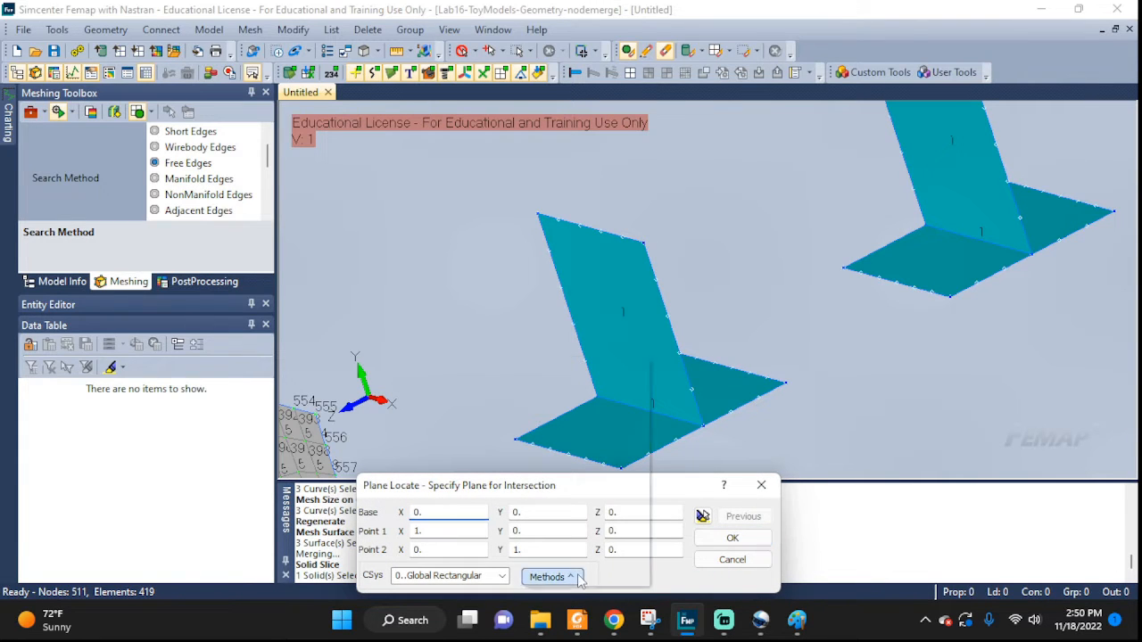
Slice the sheet with a Surface Normal plane on surface 15, located at point 2 with axis point 1
click(553, 577)
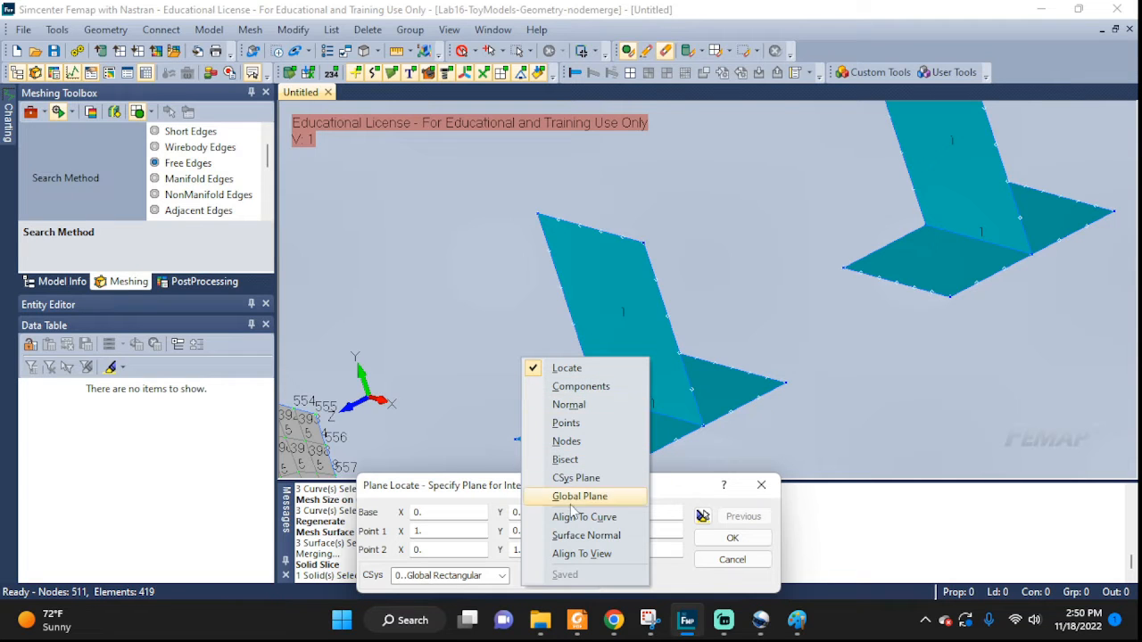
click(567, 537)
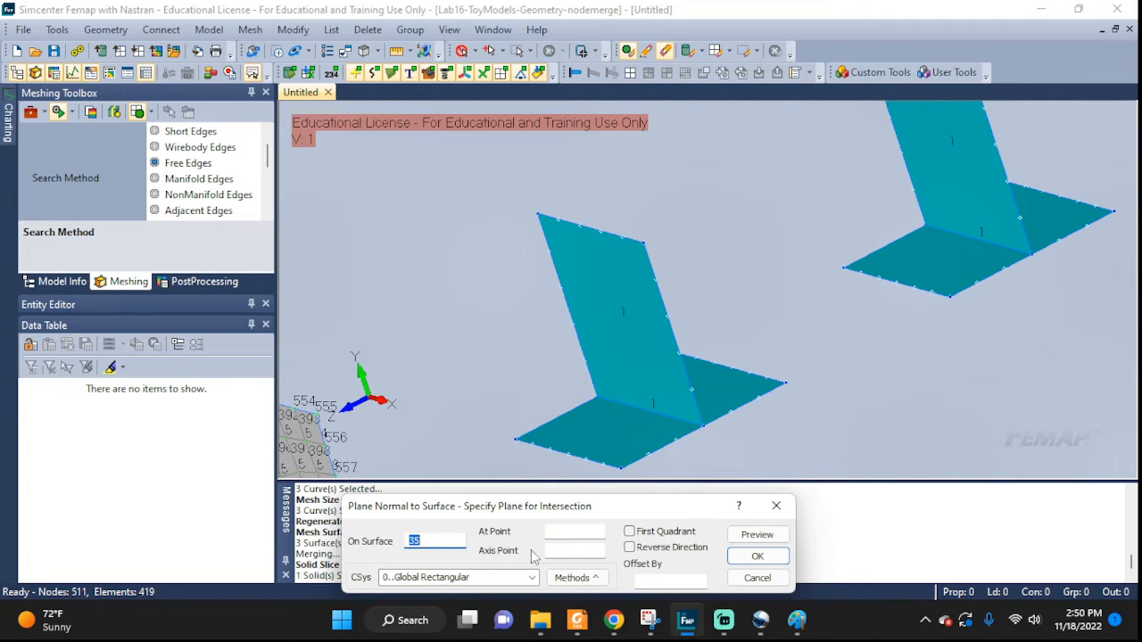
click(612, 299)
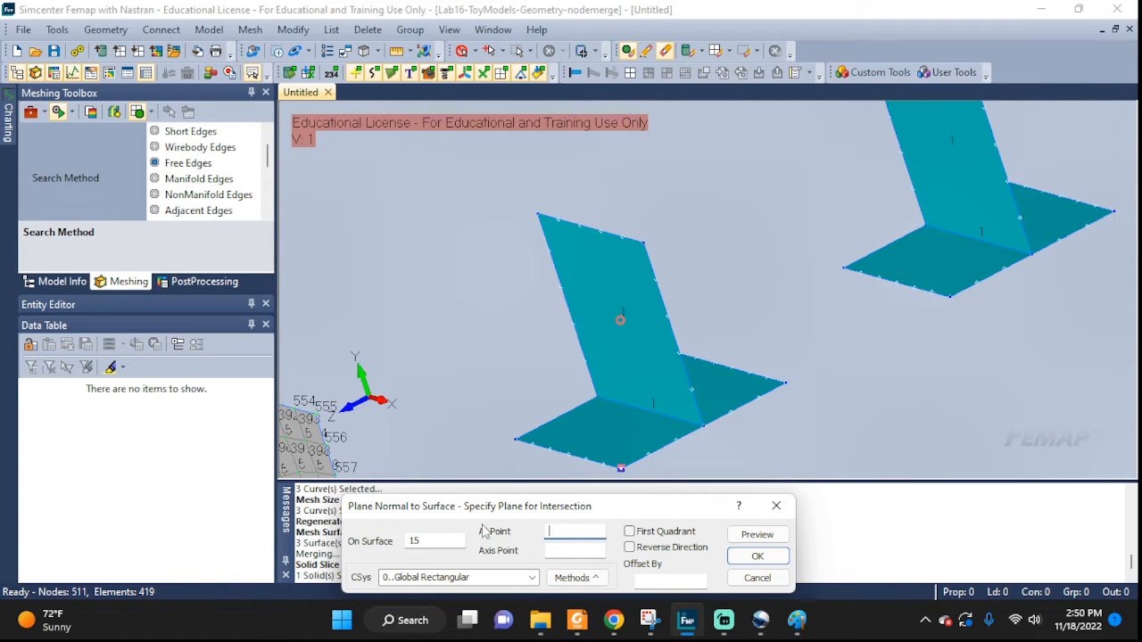
click(596, 397)
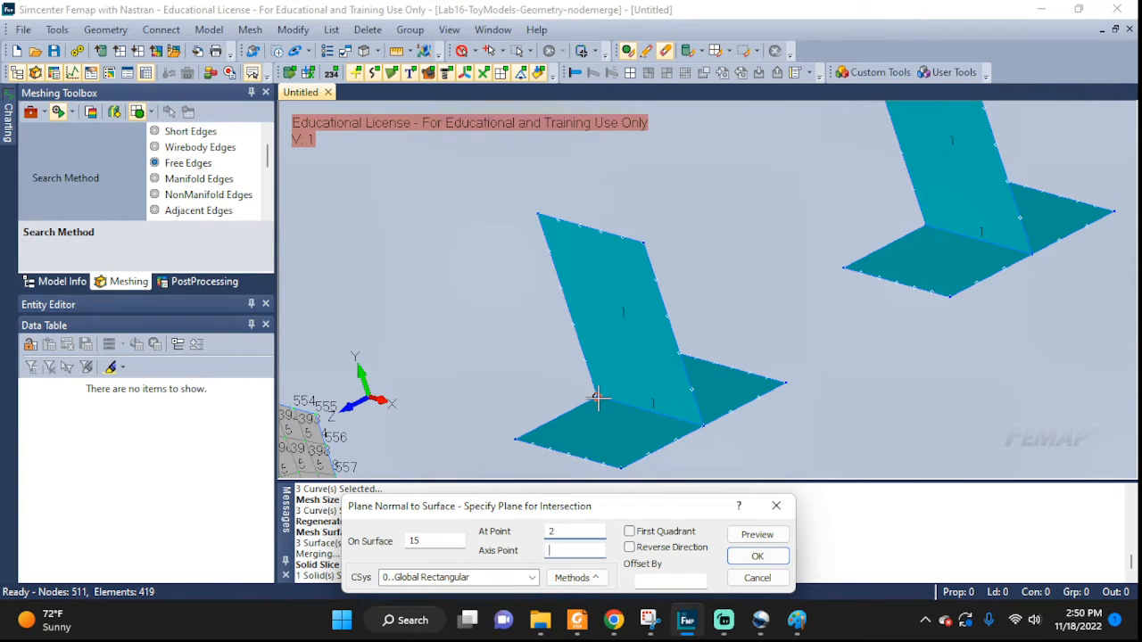
click(702, 426)
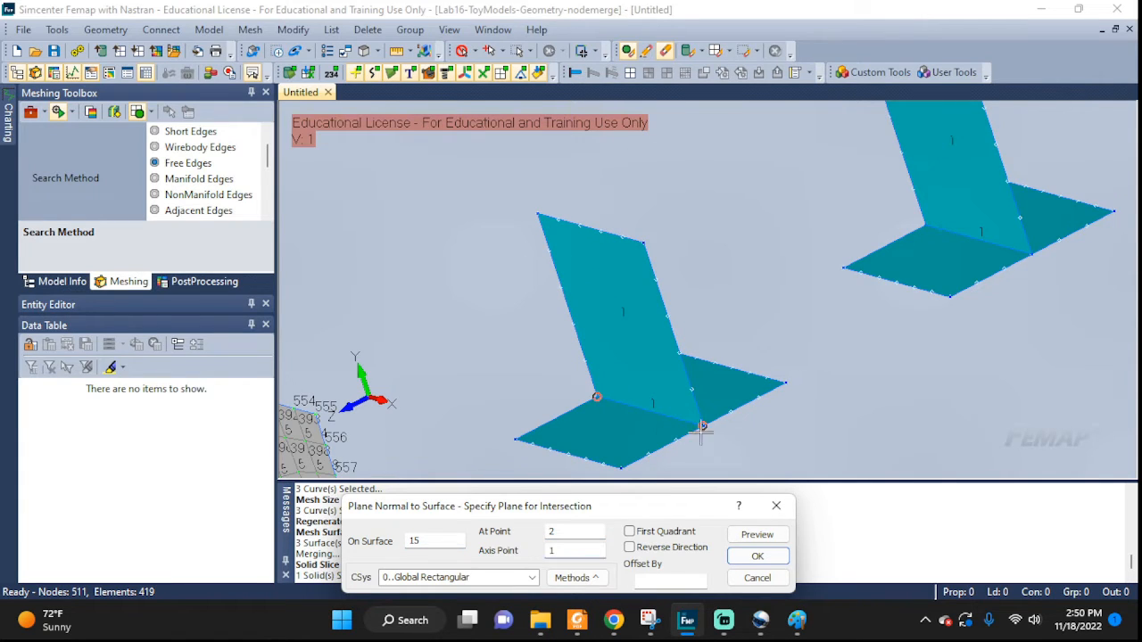
click(733, 558)
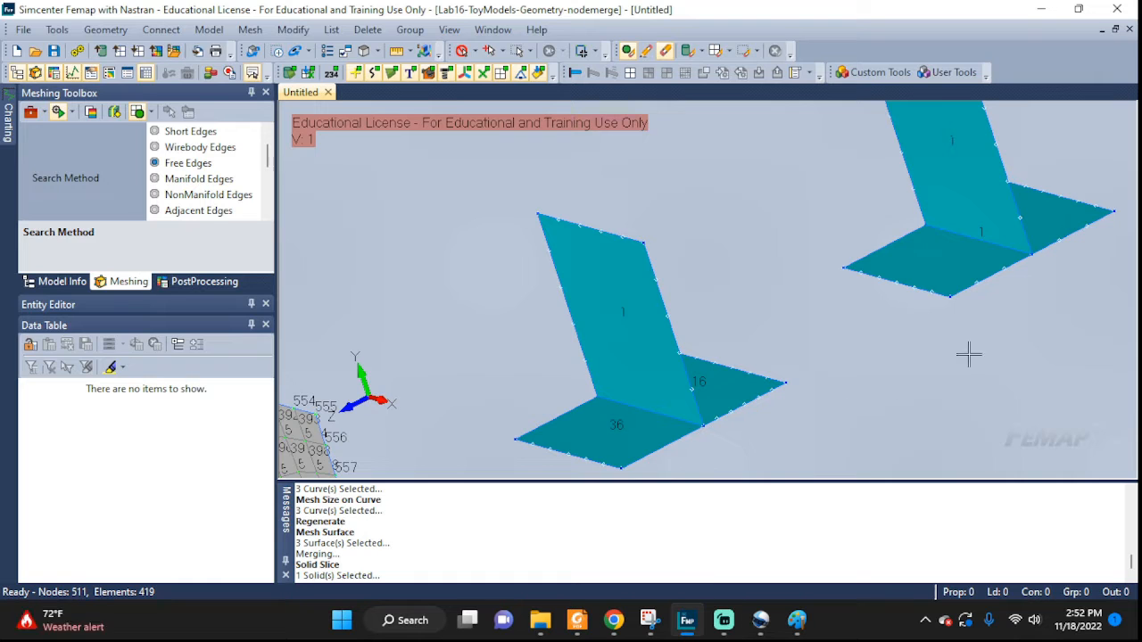
Start another plane-based Solid Slice on horizontal sheet solid 18 of the following surface pair
ctrl+middle_drag(998, 334, 750, 475)
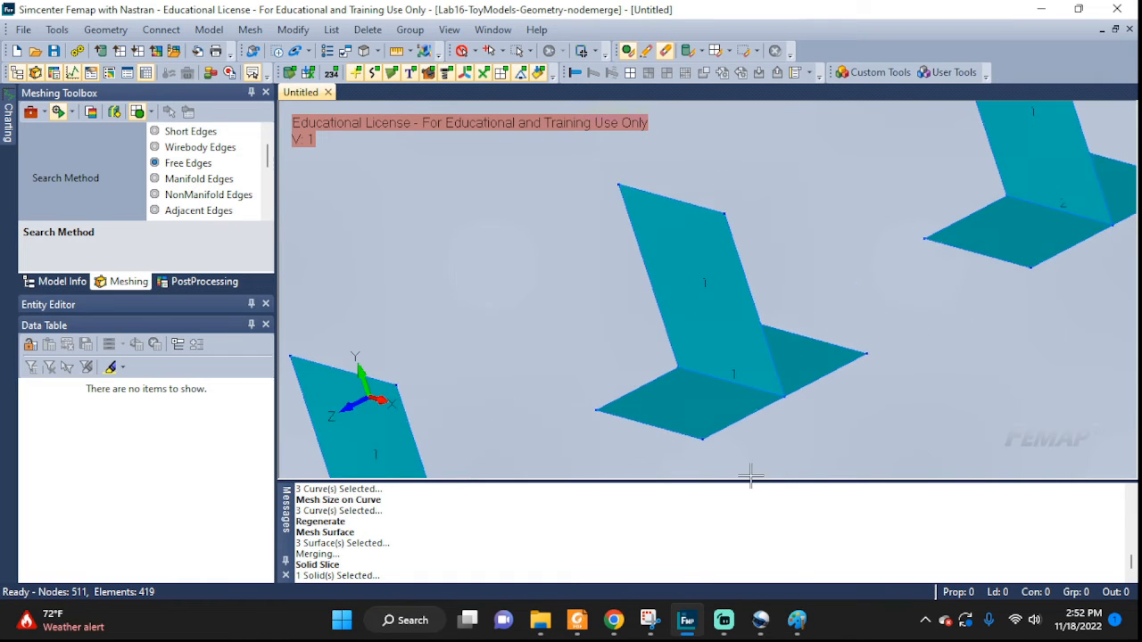
click(105, 29)
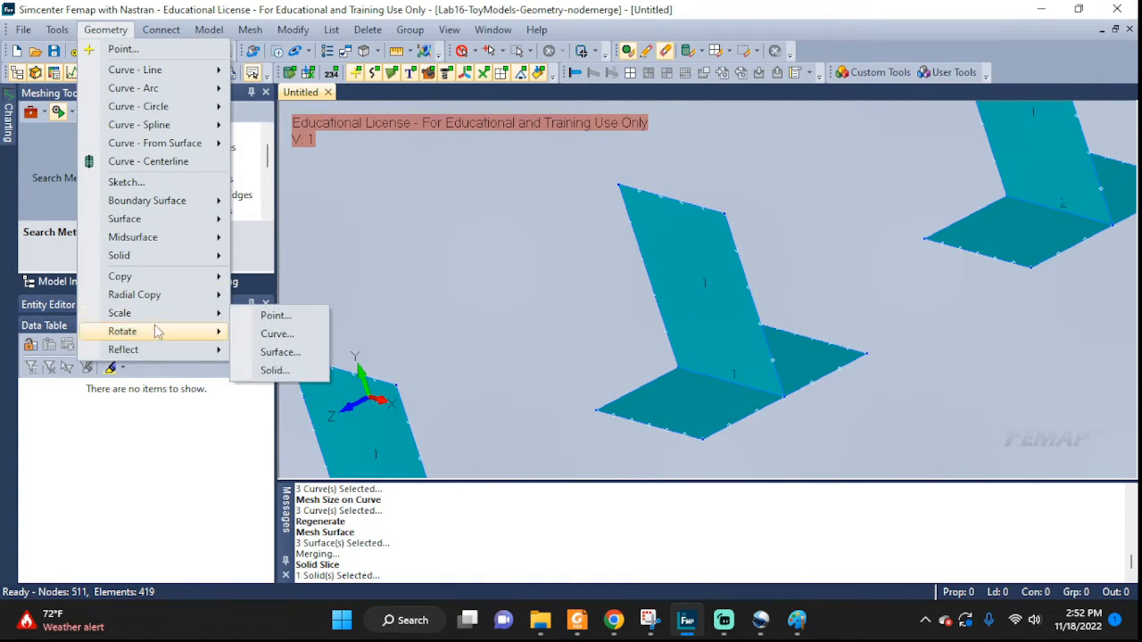
mouse_move(150, 278)
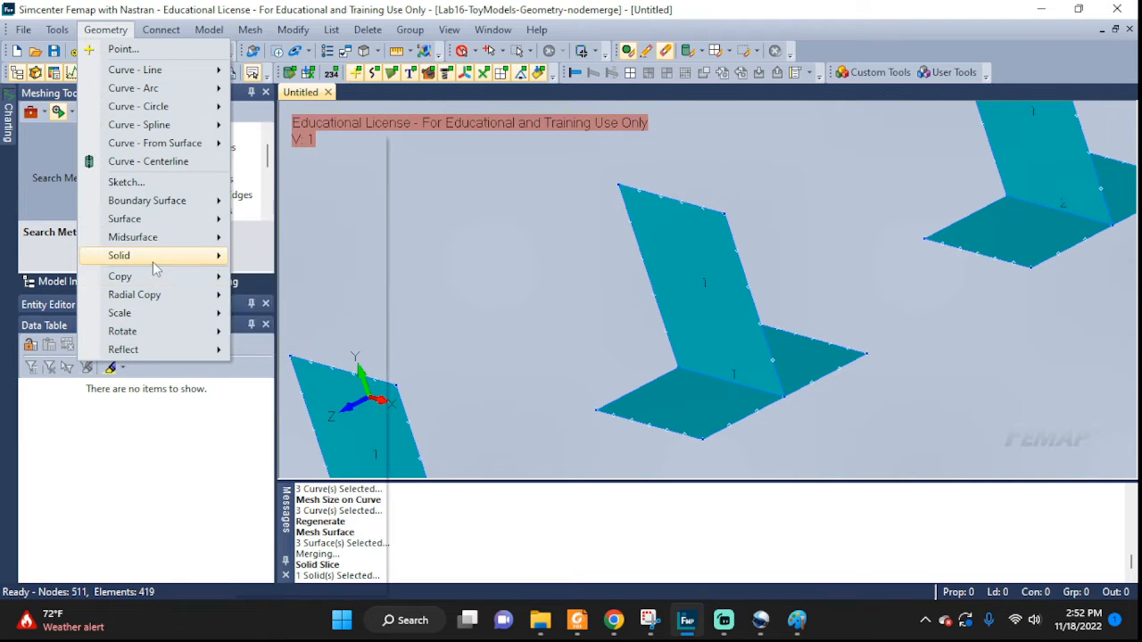
mouse_move(152, 258)
click(272, 546)
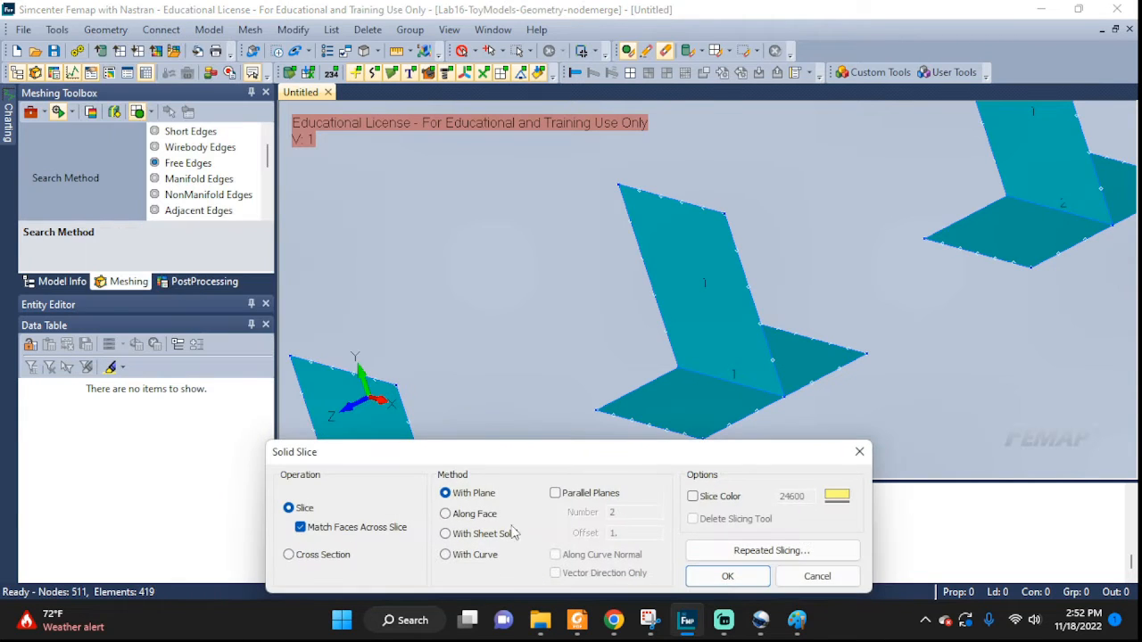
click(727, 576)
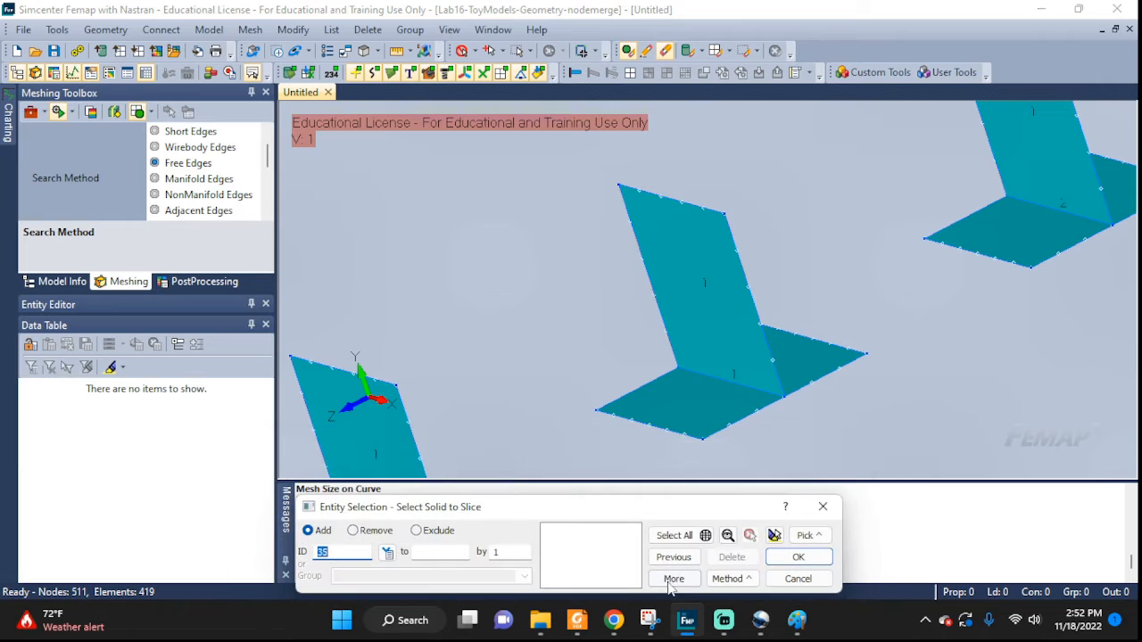
click(701, 423)
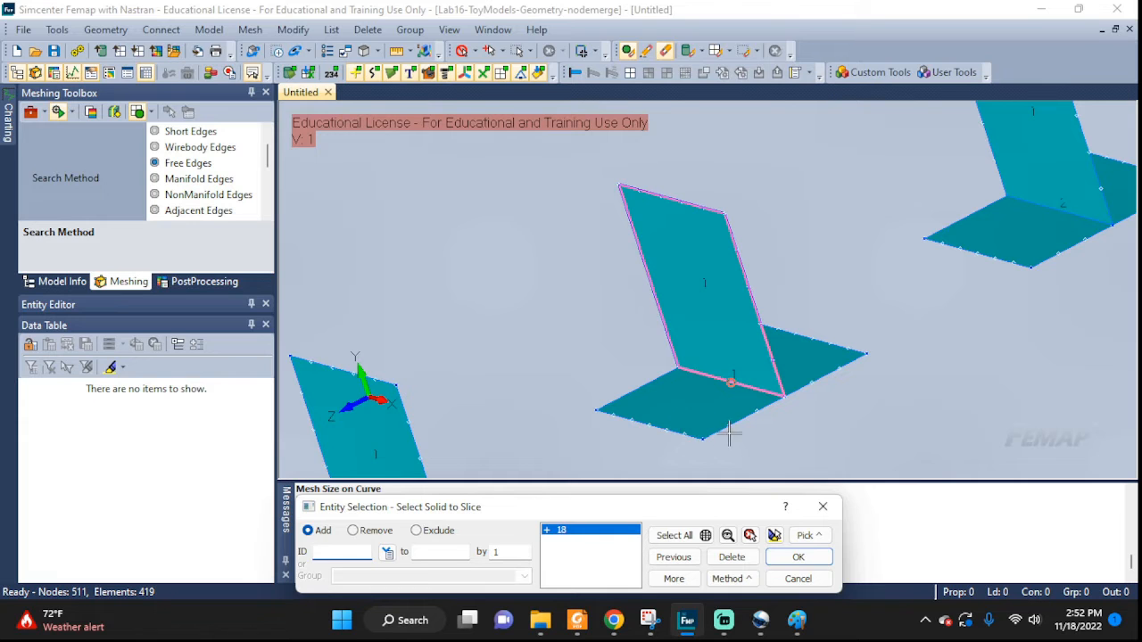
click(782, 553)
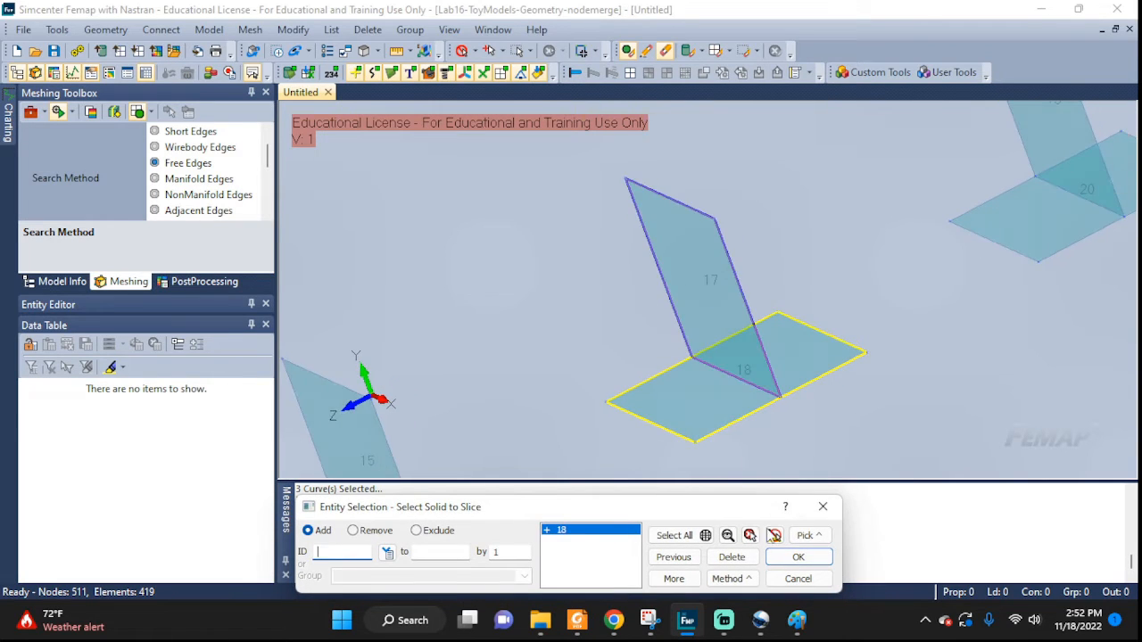
click(785, 560)
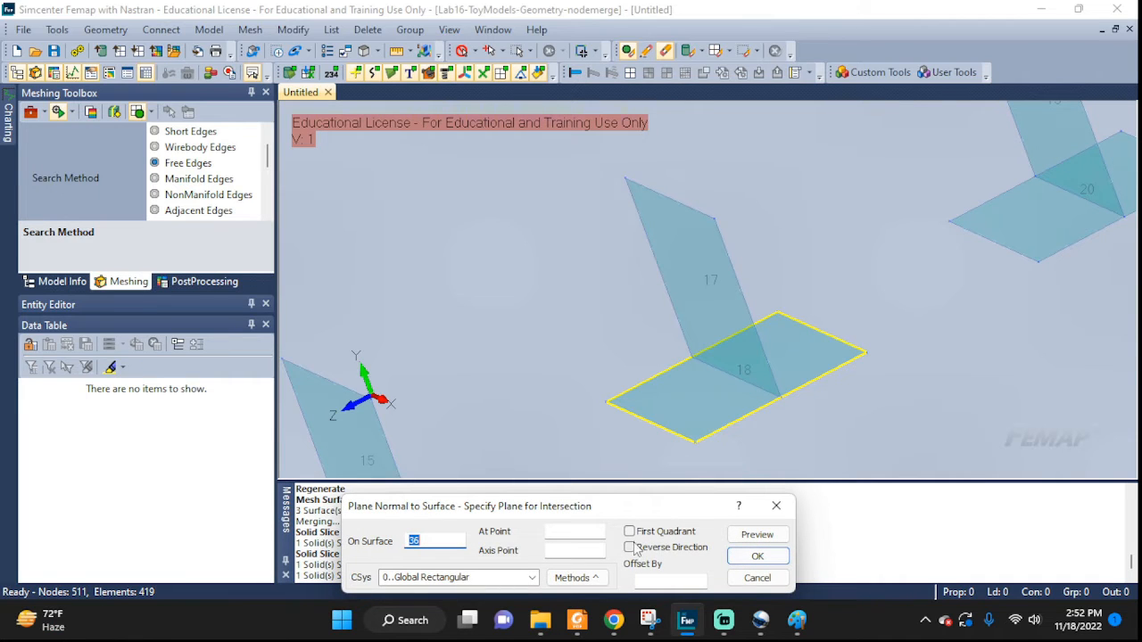
Slice horizontal sheet 18 with a plane defined by Points, using base point 10 and plane points 11 and 13 of the vertical sheet
click(584, 578)
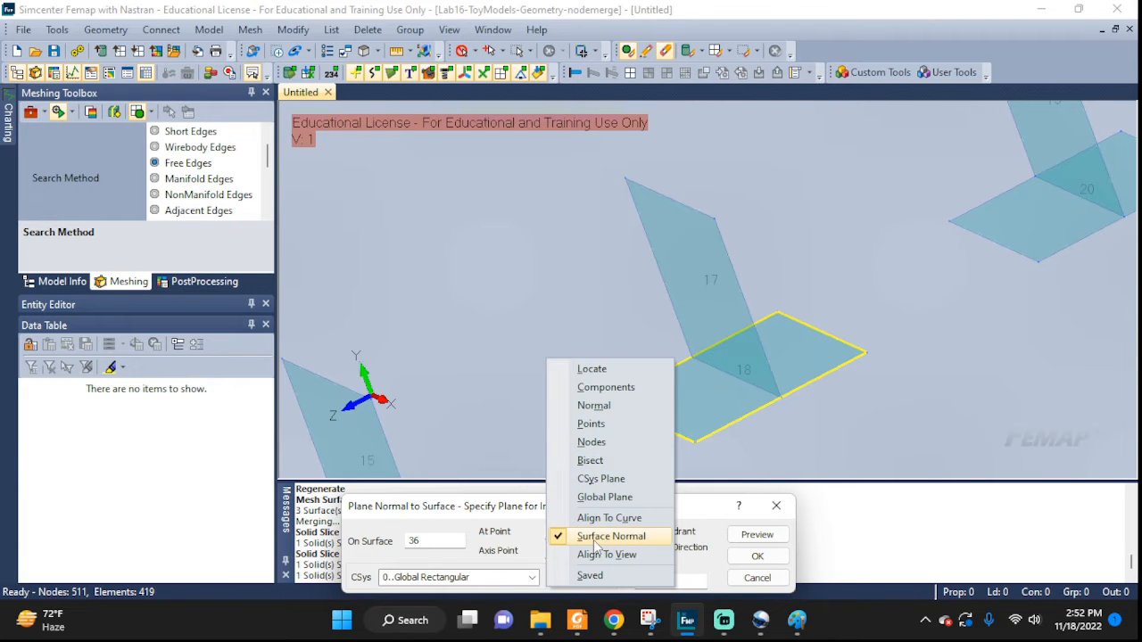
click(592, 423)
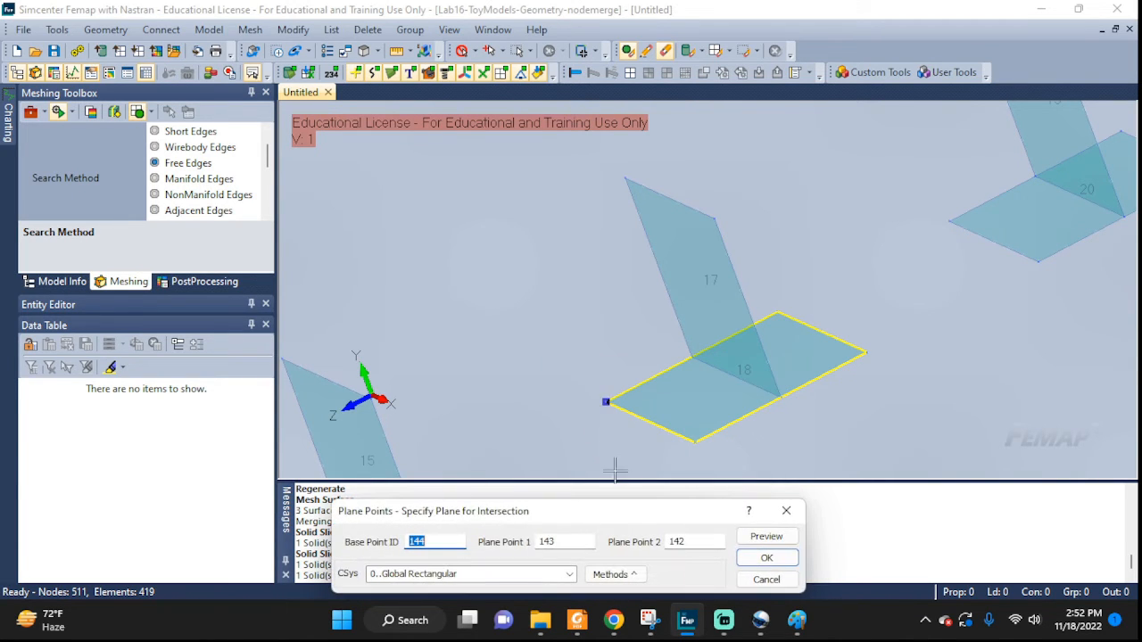
click(781, 397)
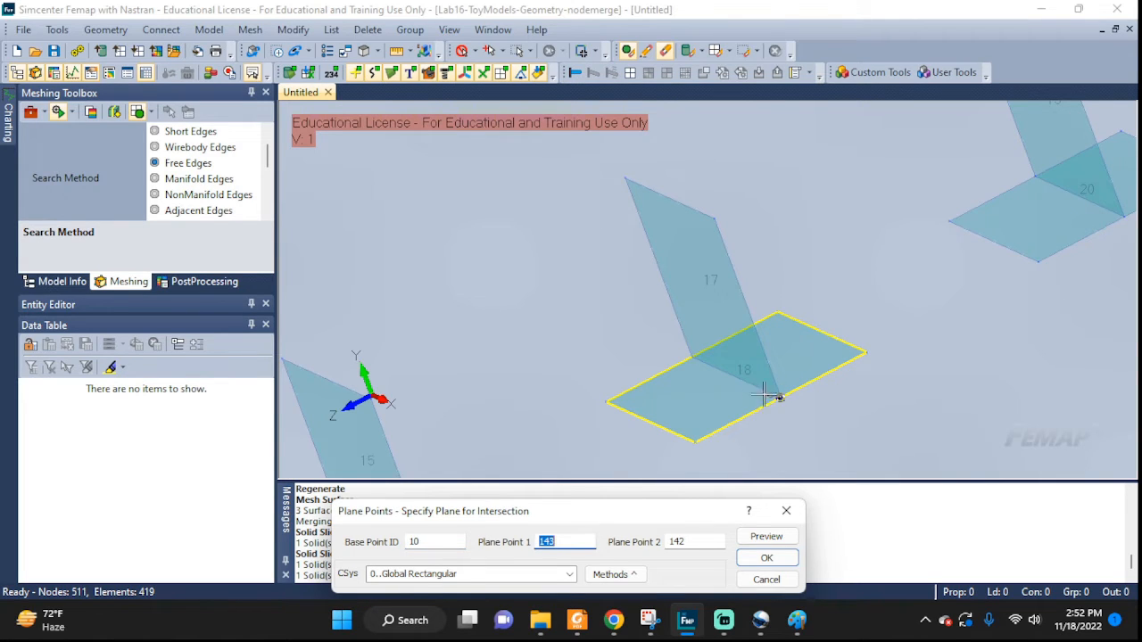
click(691, 359)
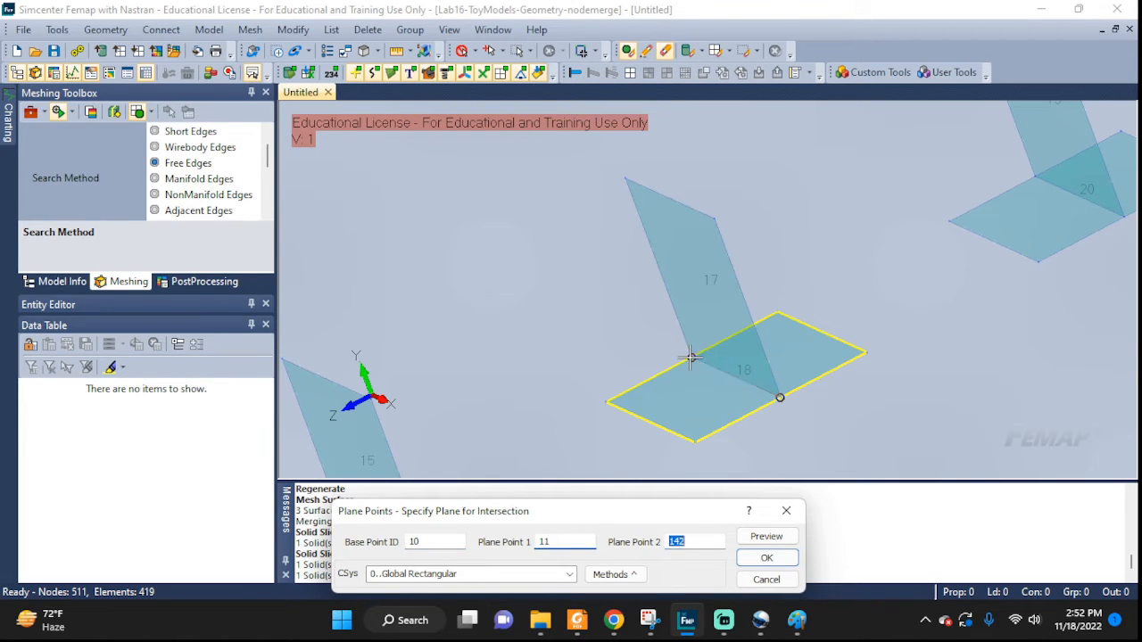
click(627, 178)
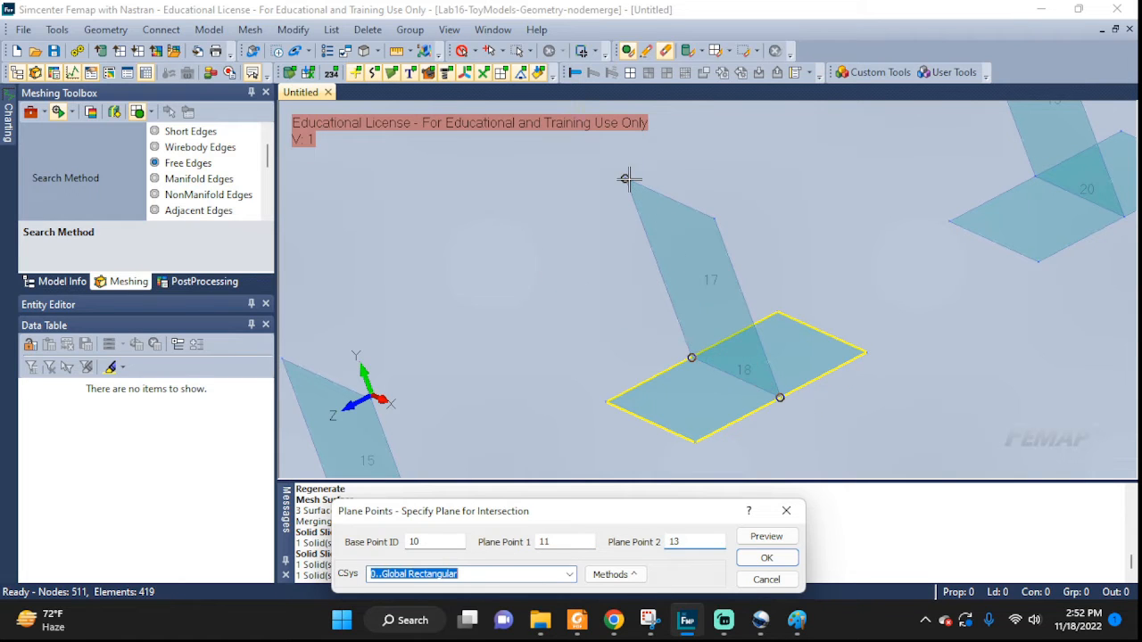
click(766, 558)
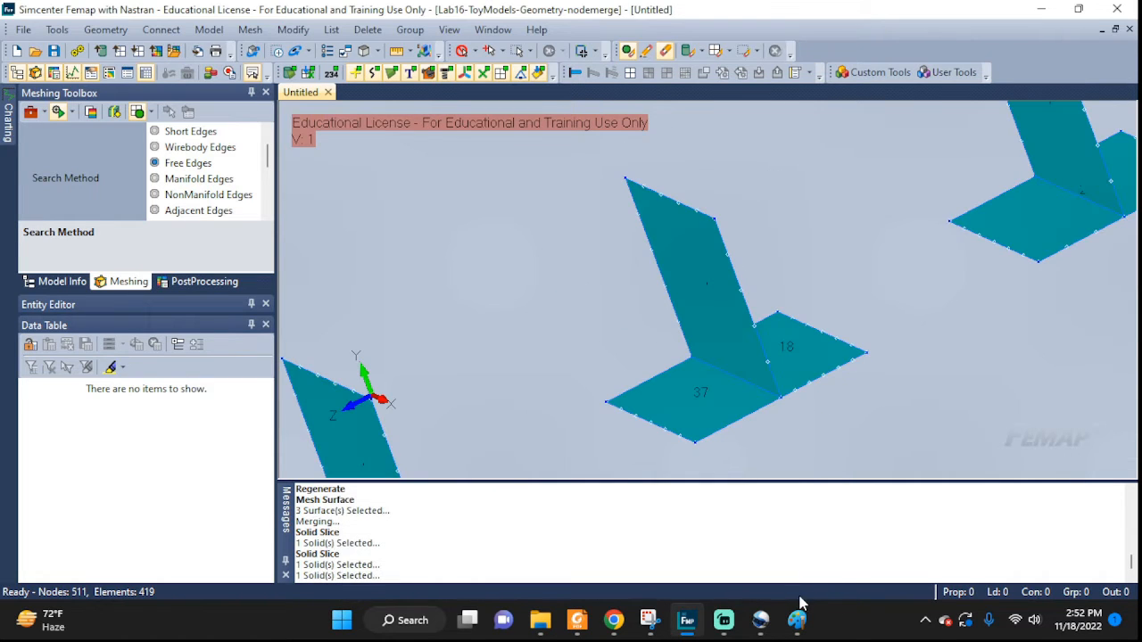
mouse_move(772, 404)
middle_down()
mouse_move(729, 402)
mouse_move(767, 401)
middle_up()
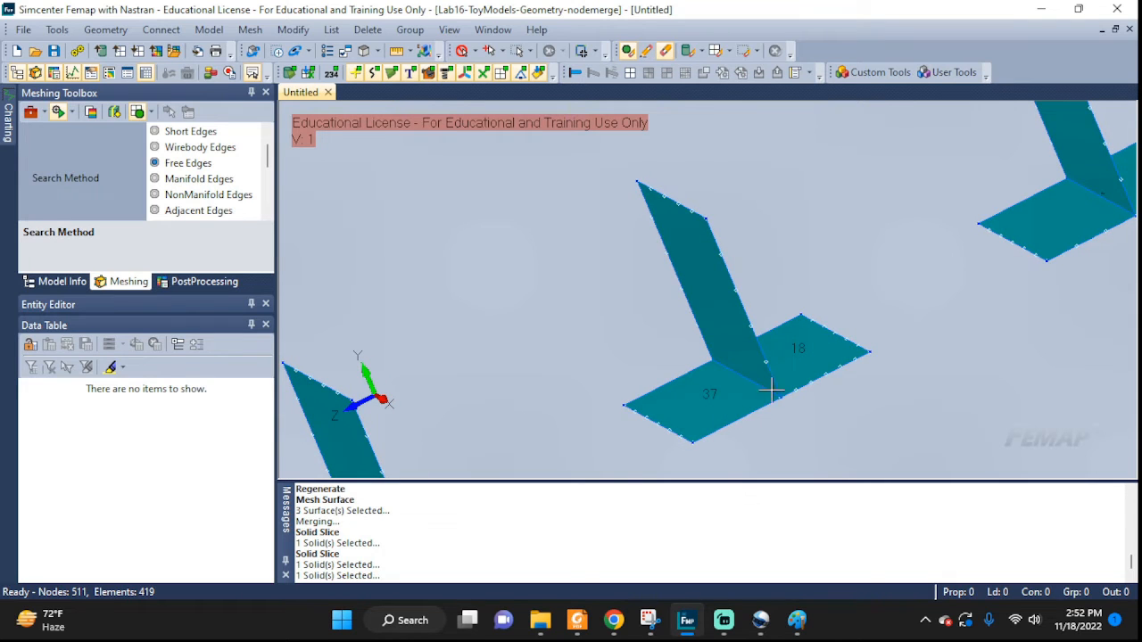
Solid Slice horizontal sheet solid 20 with the With Sheet Solid method, using vertical sheet solid 19 as the slicing tool
mouse_move(722, 346)
middle_down()
mouse_move(760, 335)
mouse_move(828, 351)
mouse_move(889, 327)
mouse_move(884, 304)
mouse_move(669, 436)
mouse_move(797, 395)
mouse_move(777, 378)
middle_up()
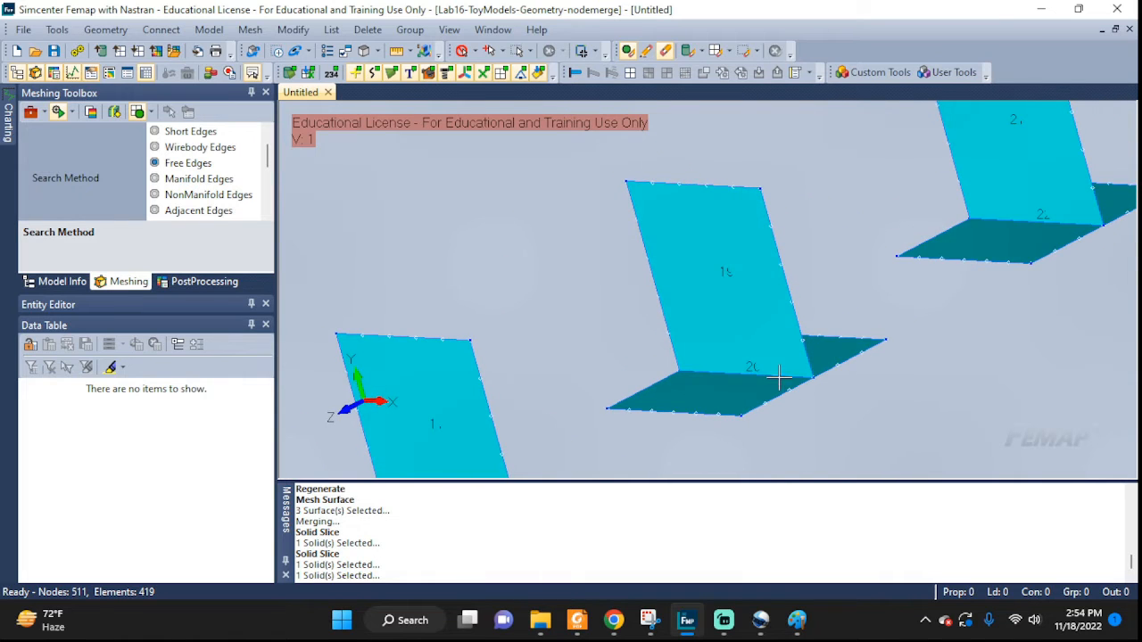
click(106, 30)
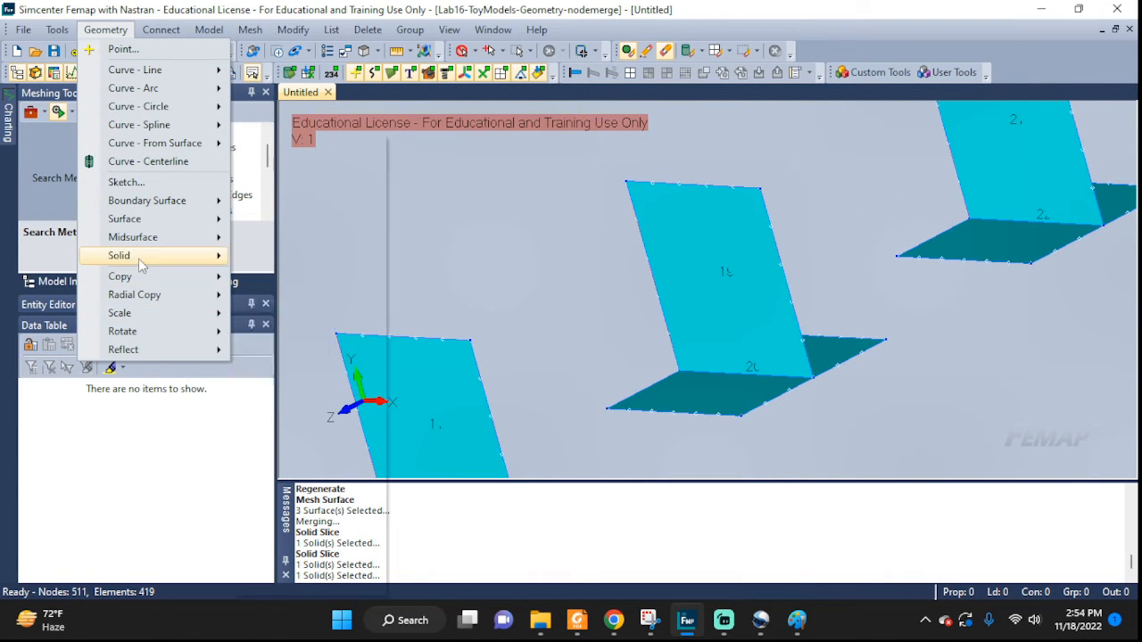
mouse_move(140, 264)
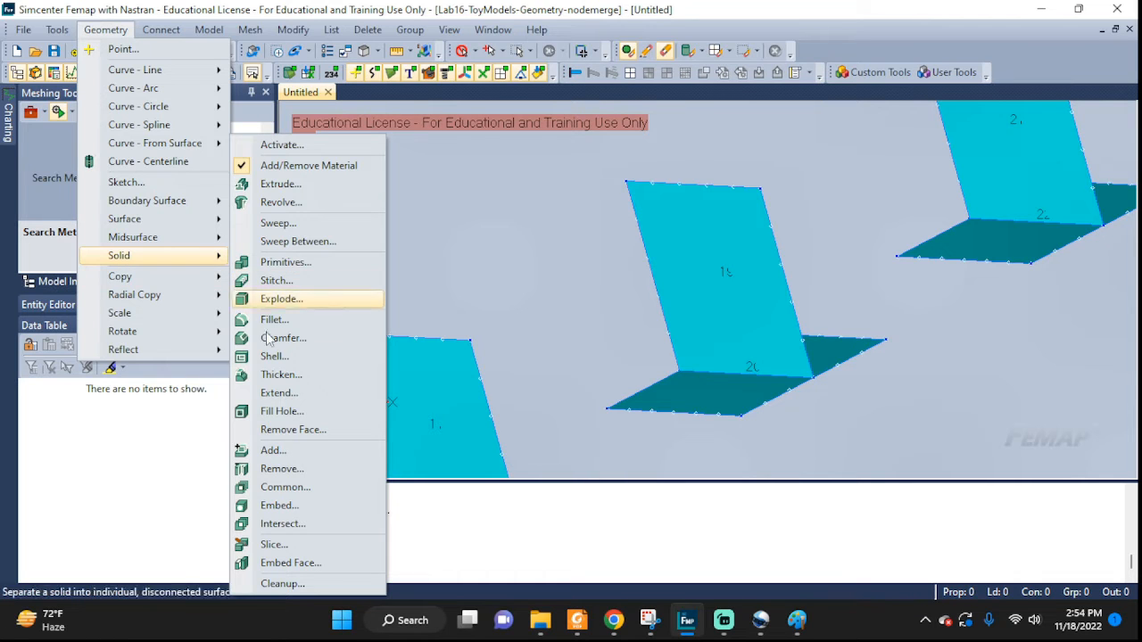
click(278, 545)
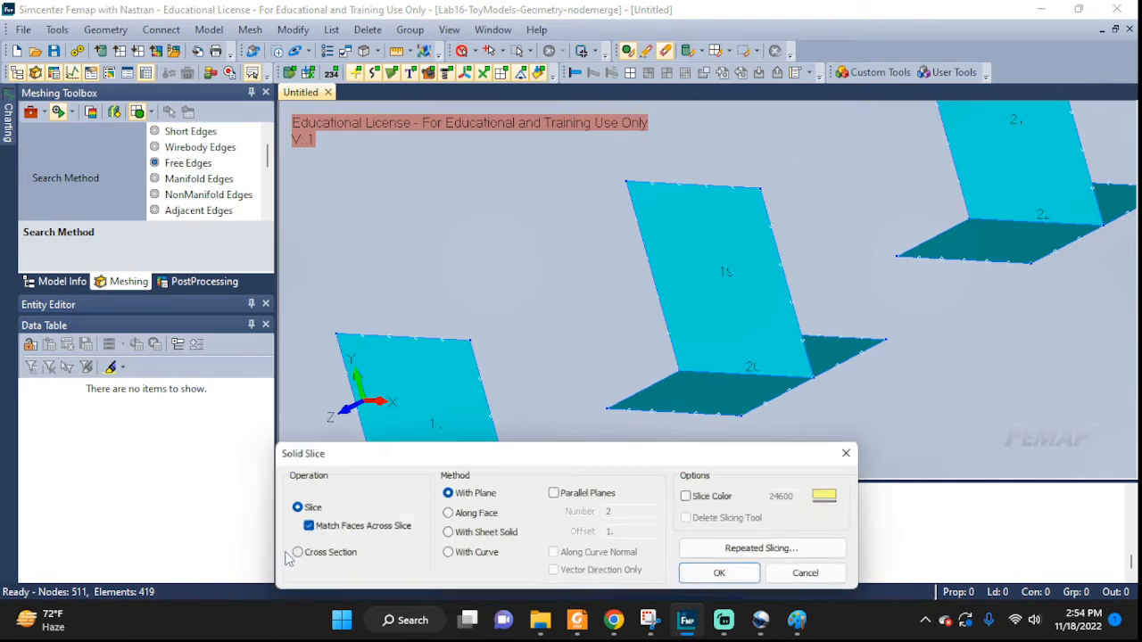
click(496, 539)
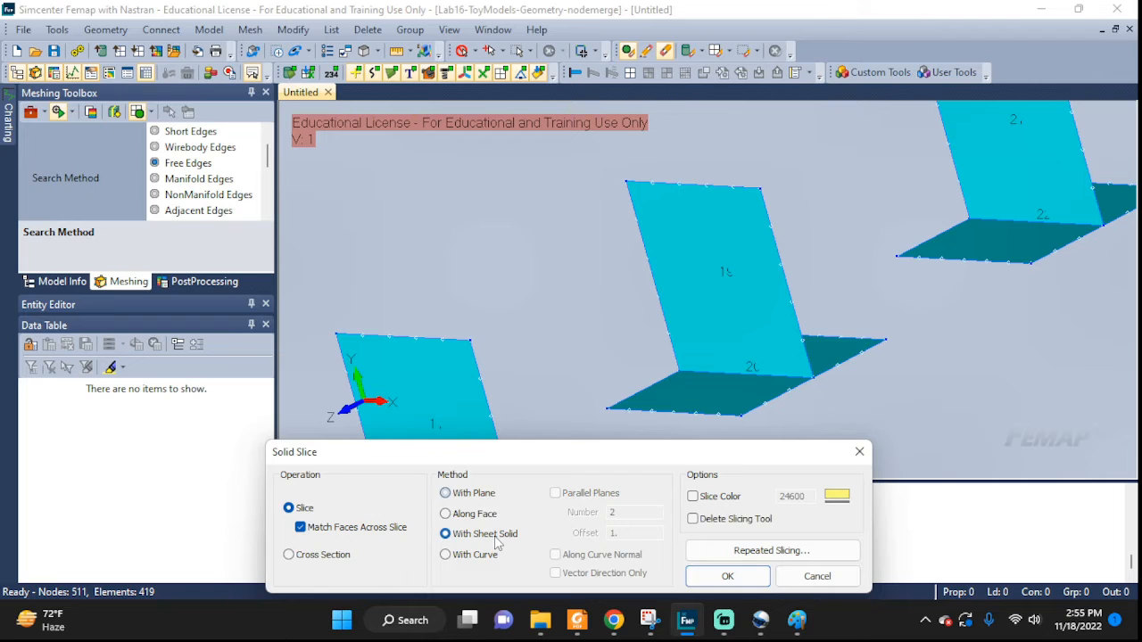
click(727, 577)
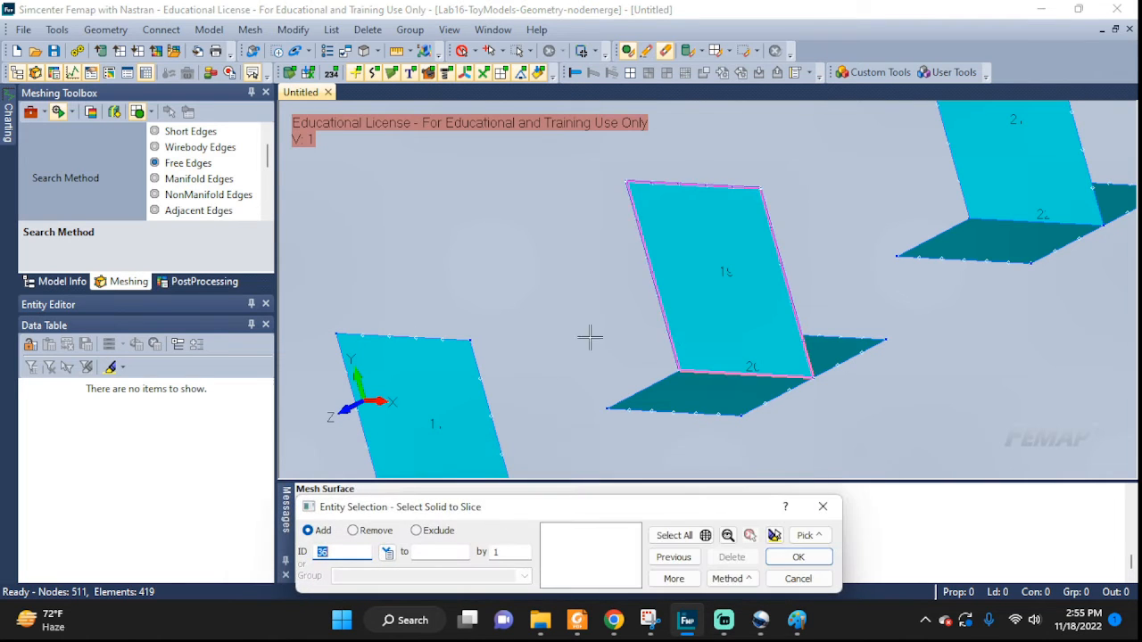
click(709, 393)
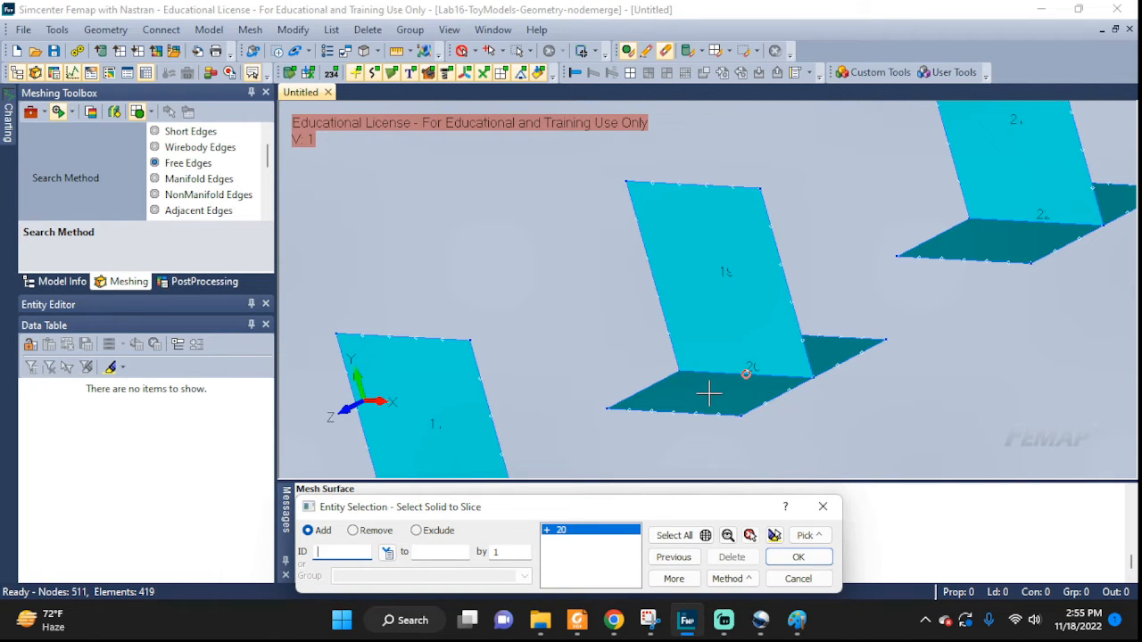
click(783, 556)
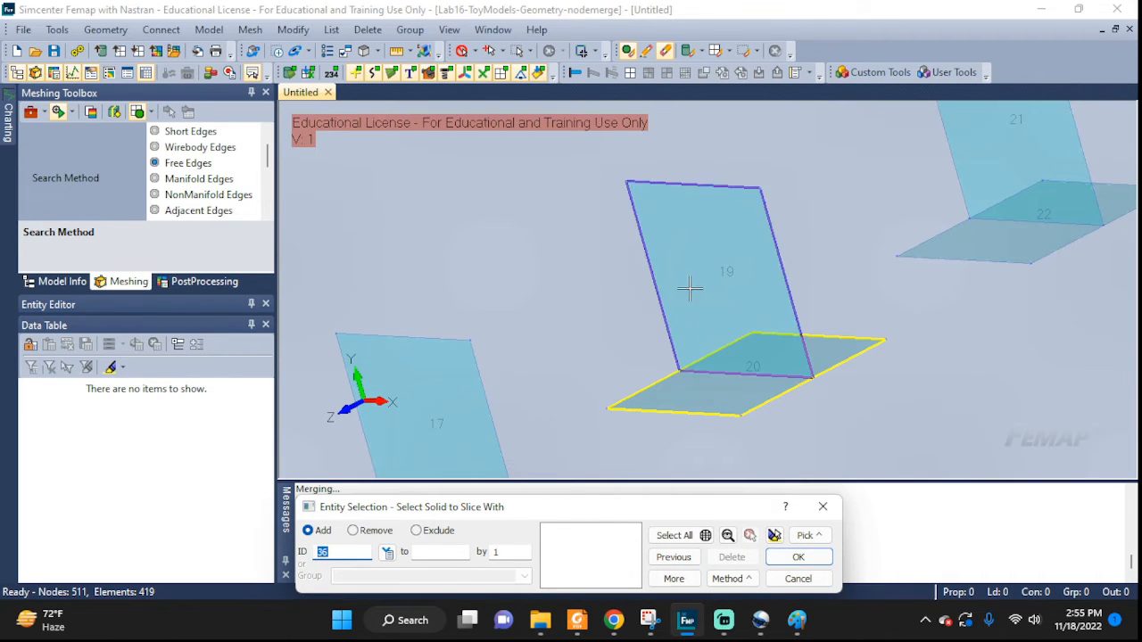
click(716, 280)
click(797, 558)
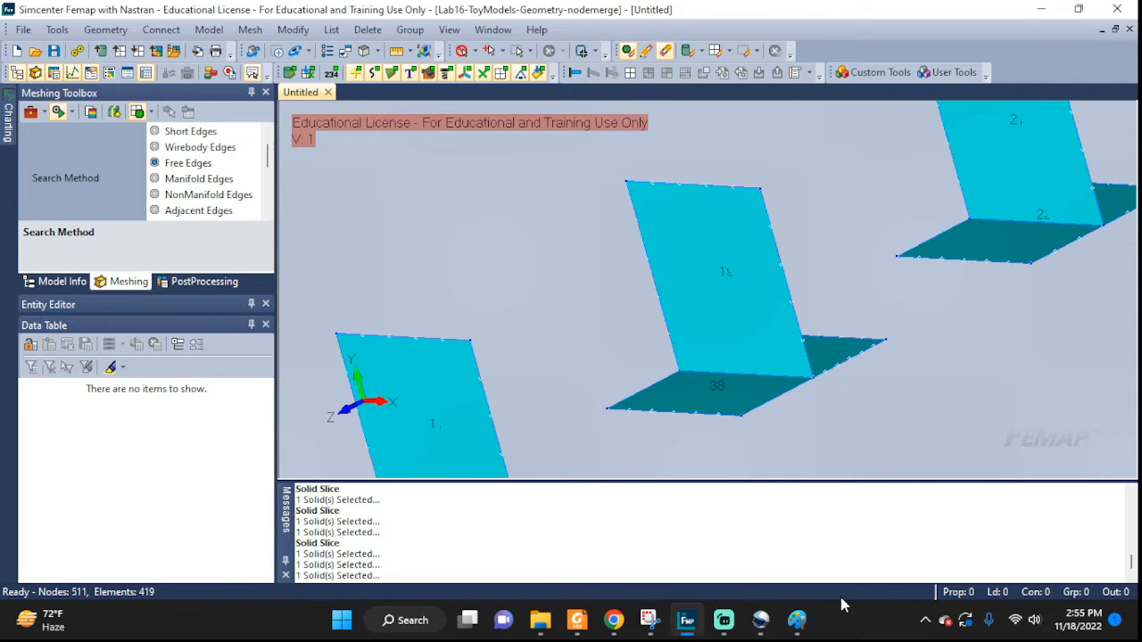
middle_drag(975, 403, 919, 440)
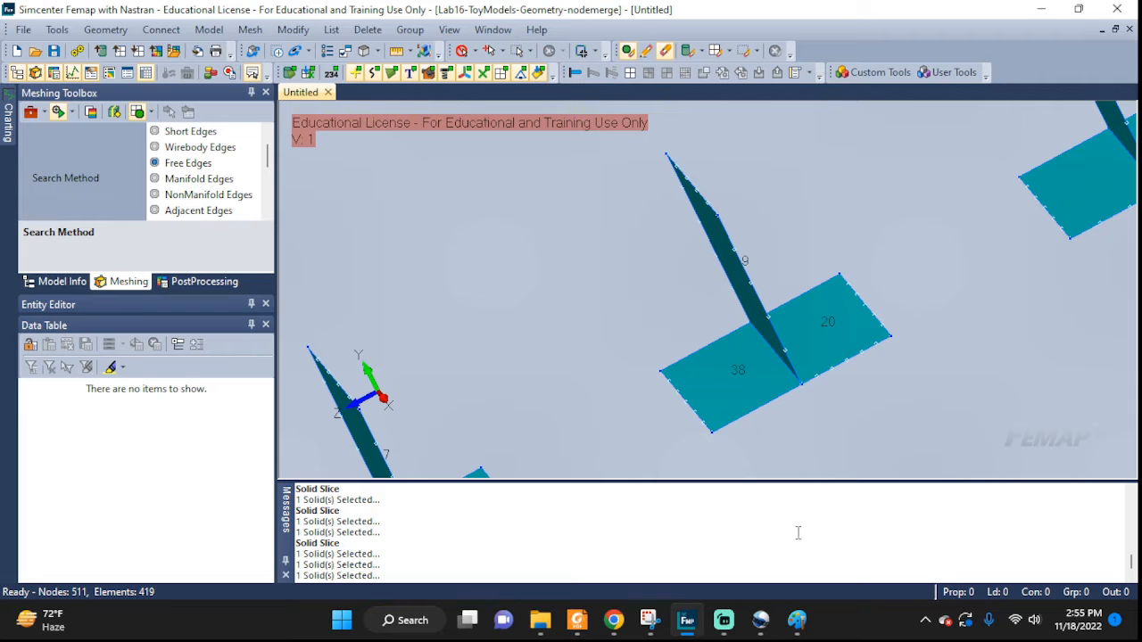
Start a Solid Slice using the With Curve method on horizontal sheet solid 22 of the next surface pair
ctrl+middle_drag(992, 295, 552, 454)
click(103, 30)
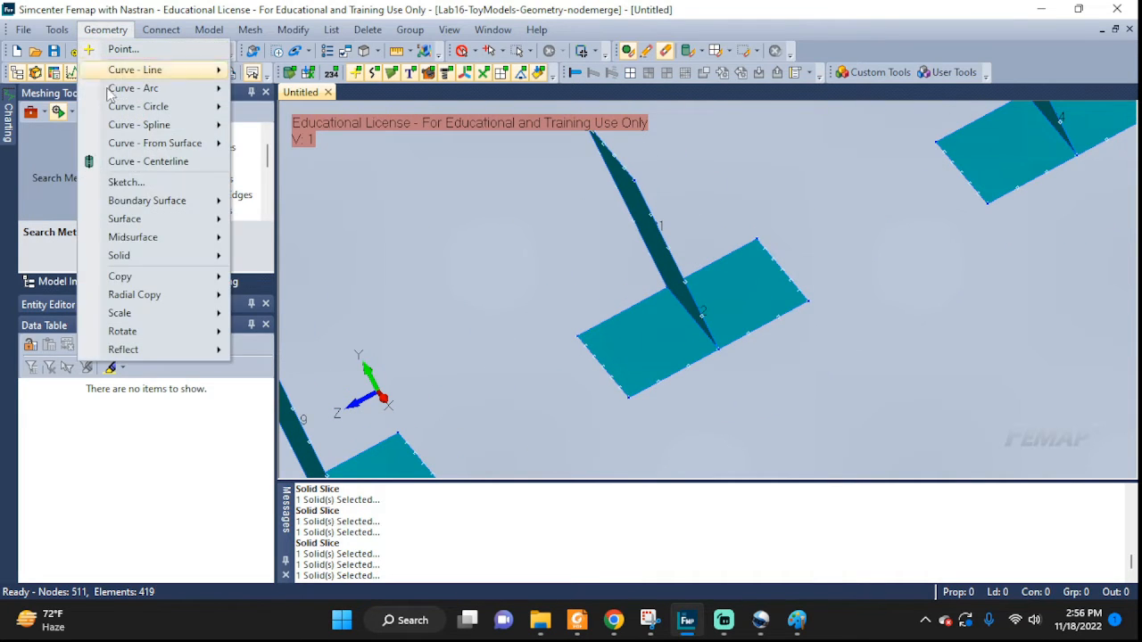
mouse_move(158, 262)
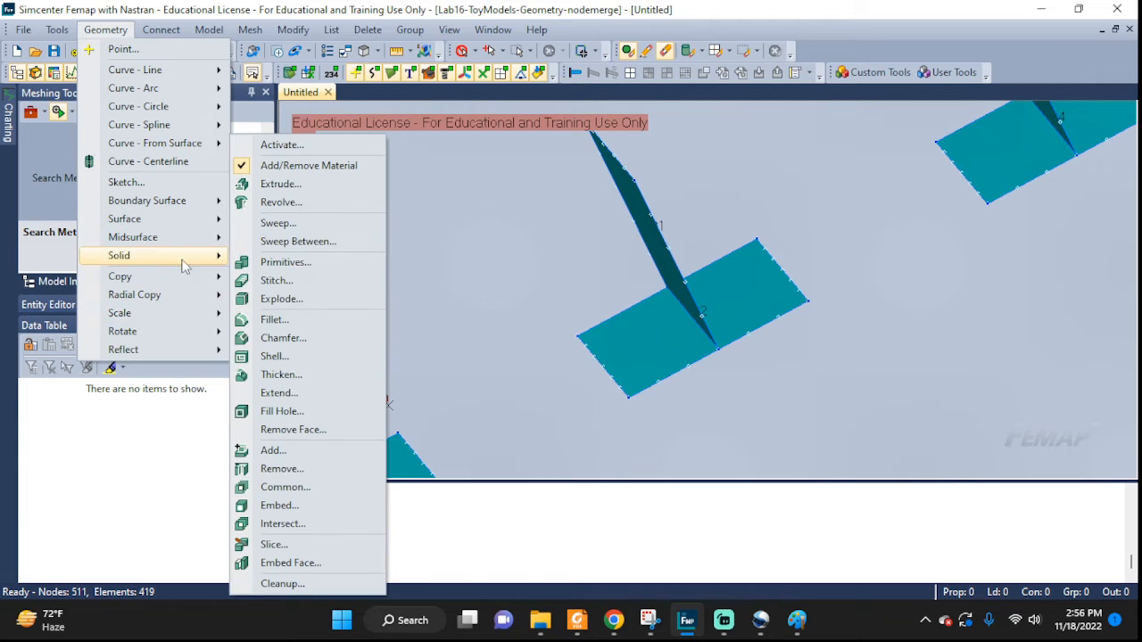
click(277, 546)
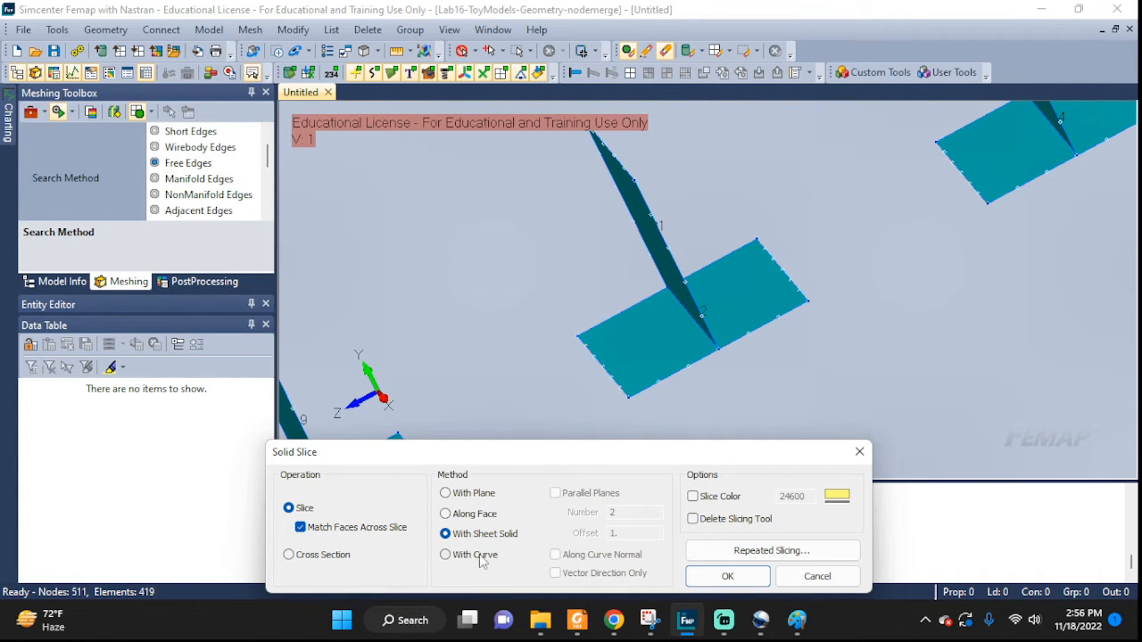
click(446, 555)
click(727, 577)
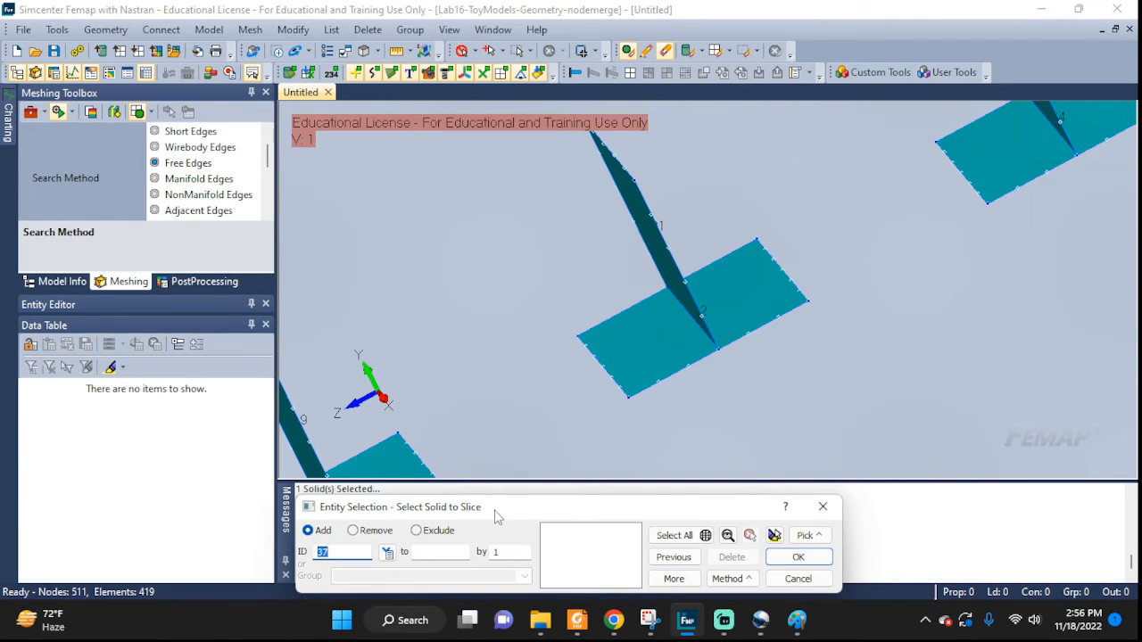
click(747, 321)
click(798, 557)
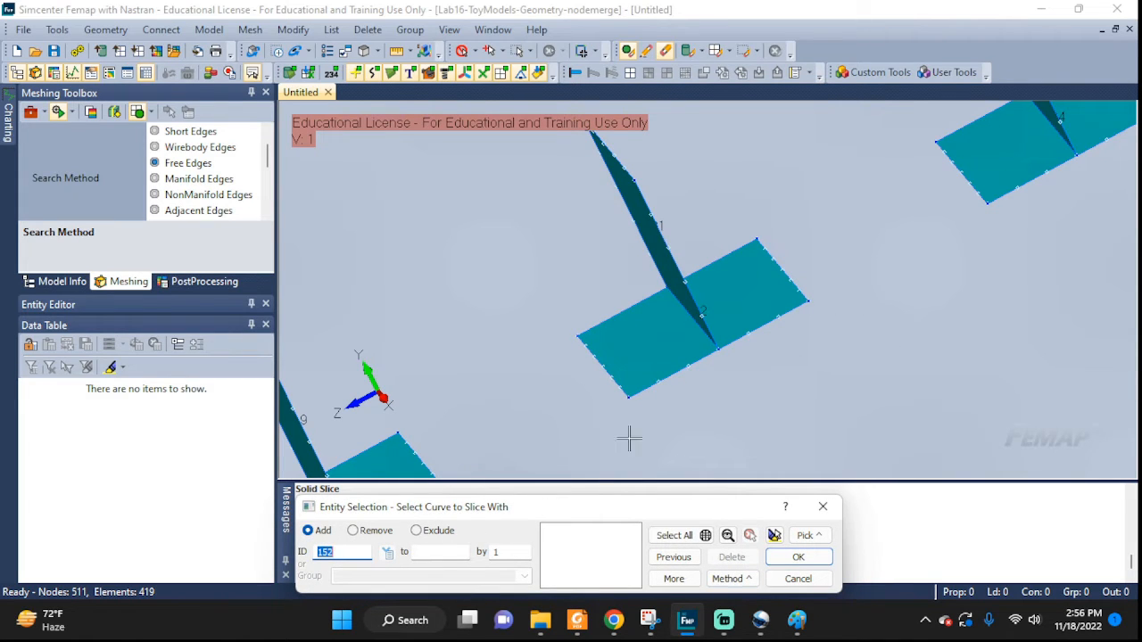
Slice the sheet with junction curve 82 of the vertical sheet, using the positive global Y axis as the slice direction
middle_drag(699, 373, 743, 364)
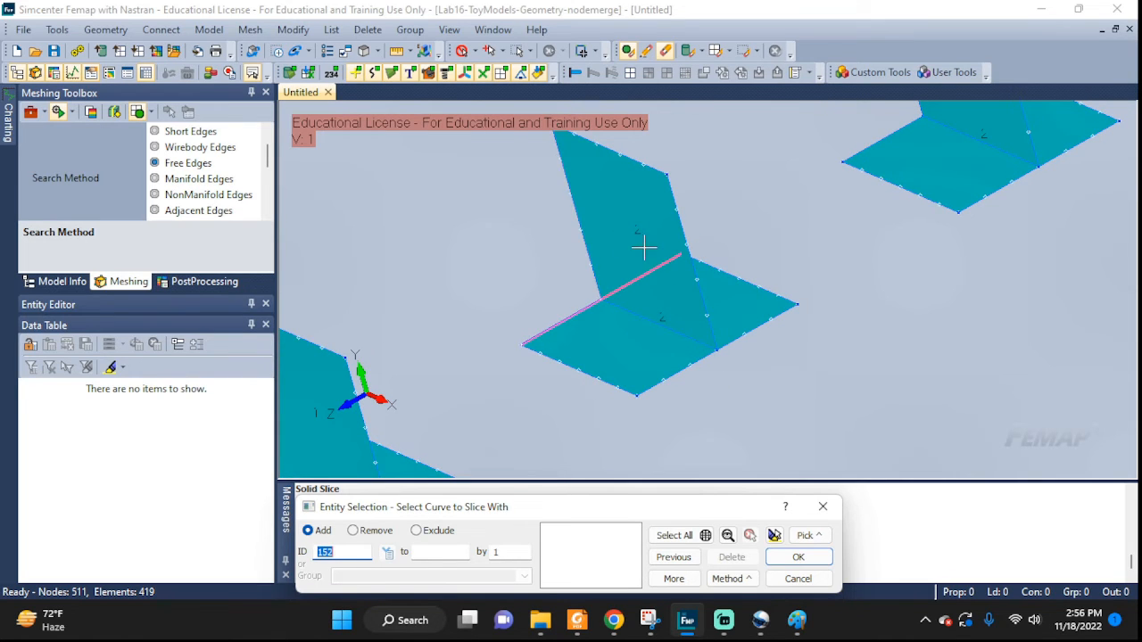
click(642, 316)
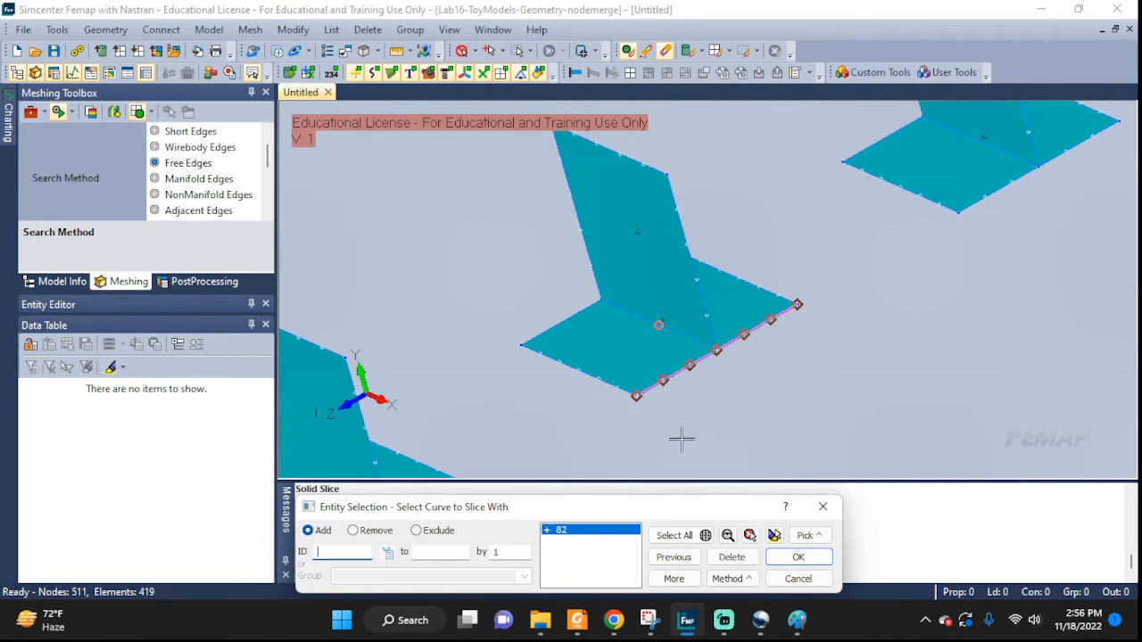
click(799, 557)
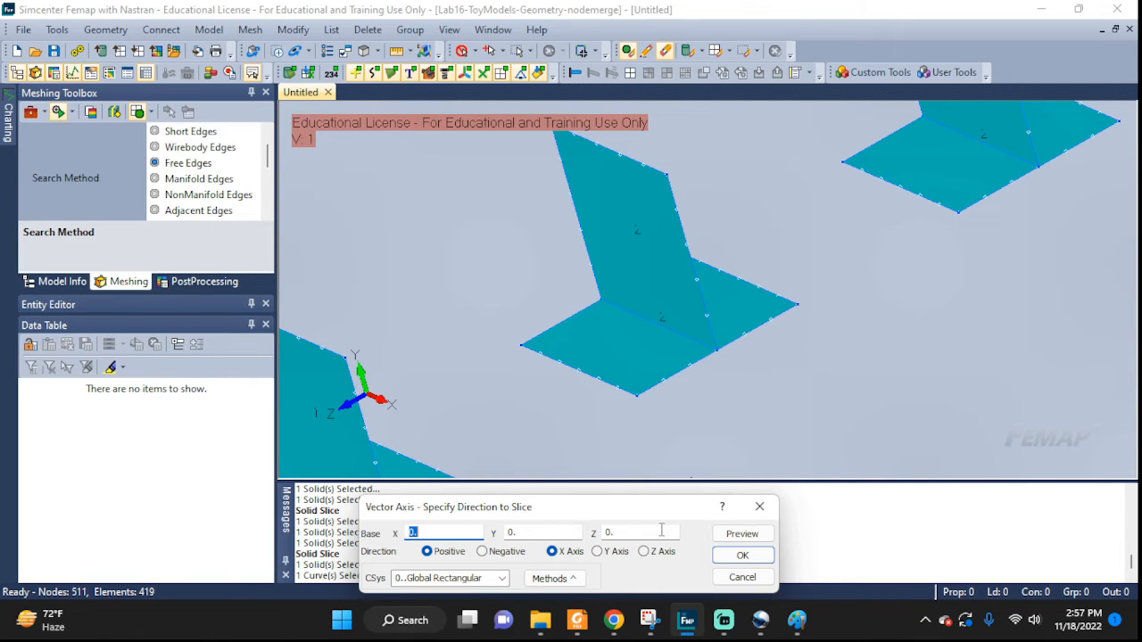
click(596, 552)
click(740, 556)
middle_drag(783, 427, 754, 411)
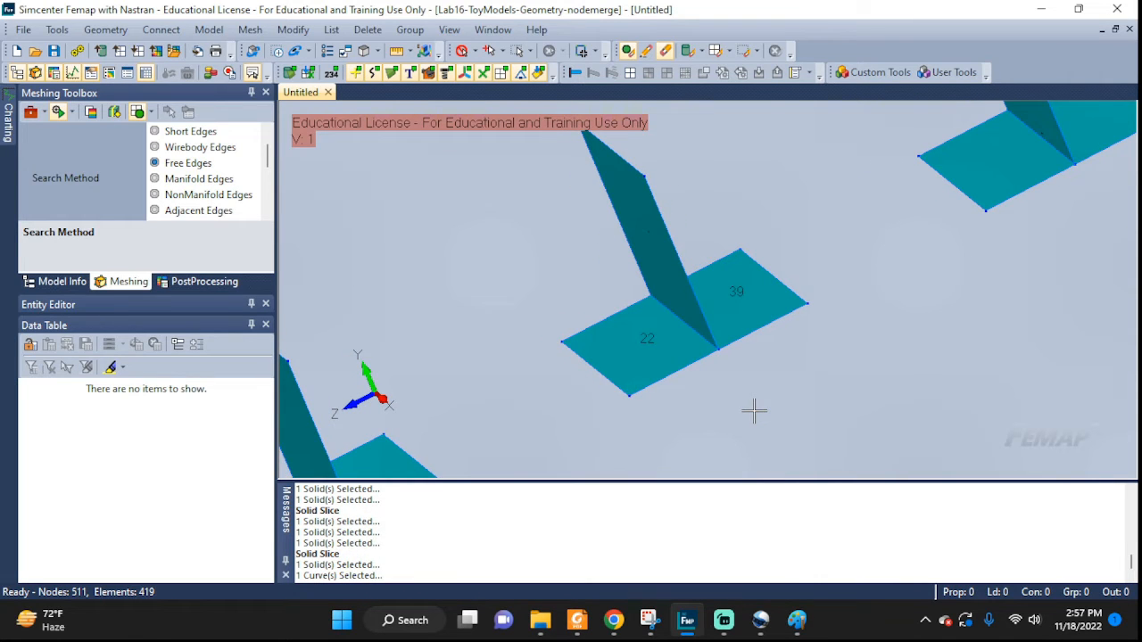
Split the following pair's horizontal sheet with a Curve From Surface Intersect between it and vertical sheet 23
middle_drag(892, 258, 626, 407)
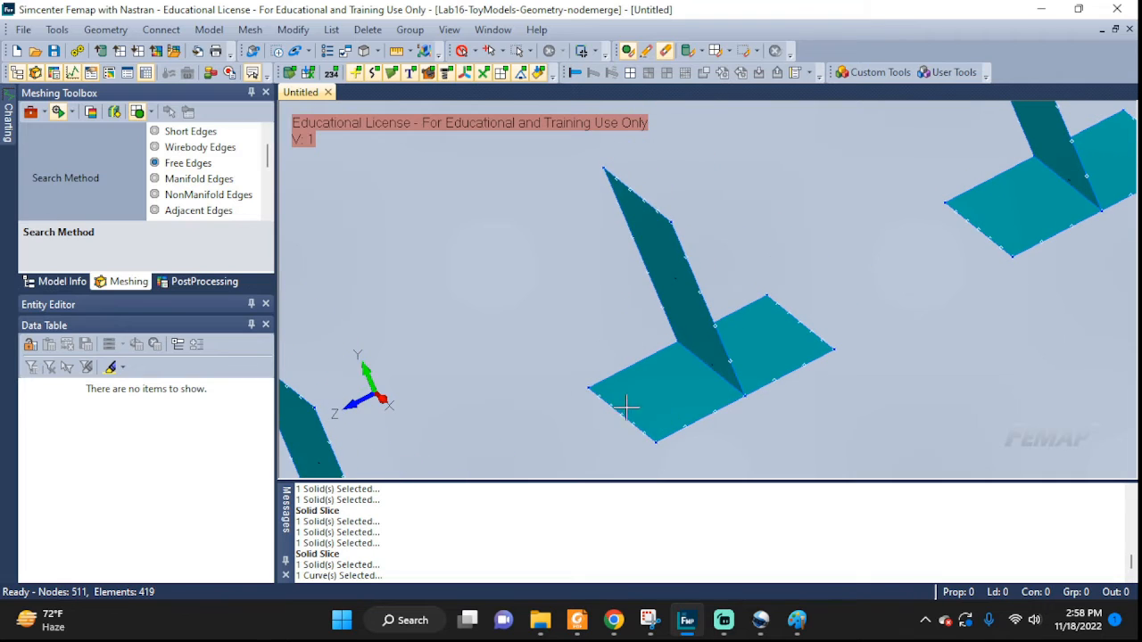
click(105, 29)
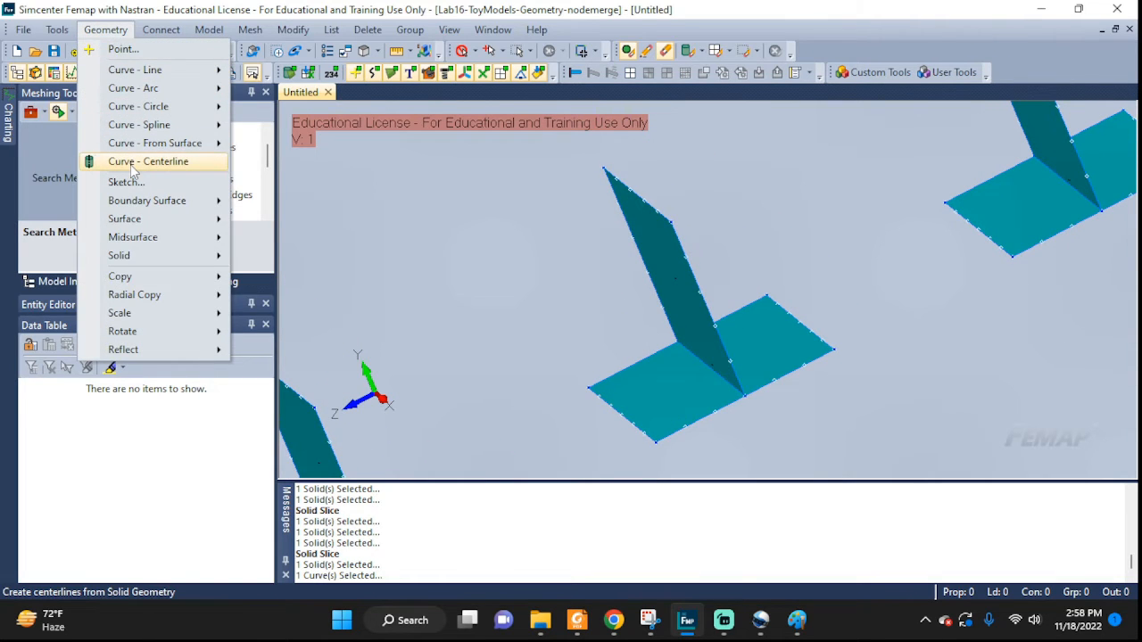
mouse_move(161, 143)
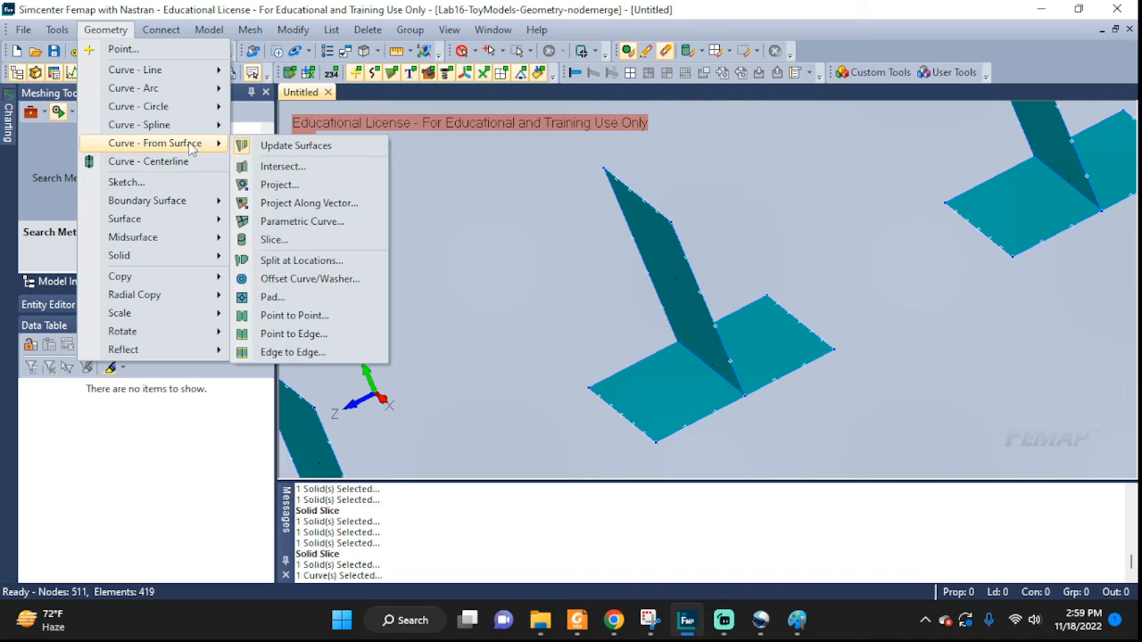
click(283, 167)
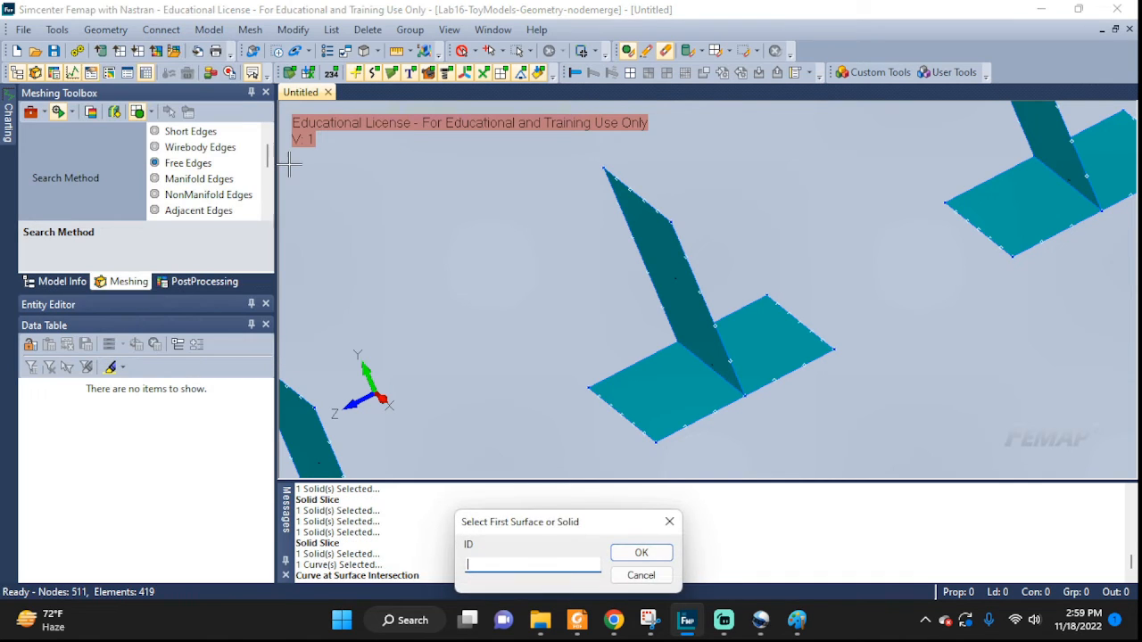
click(648, 413)
click(641, 554)
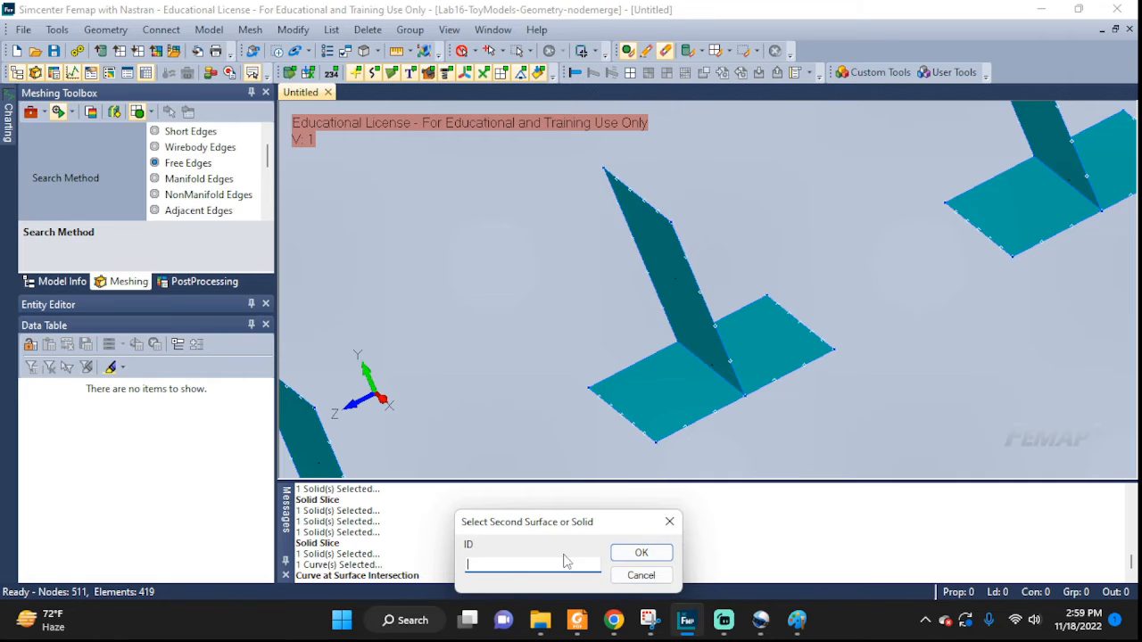
click(672, 279)
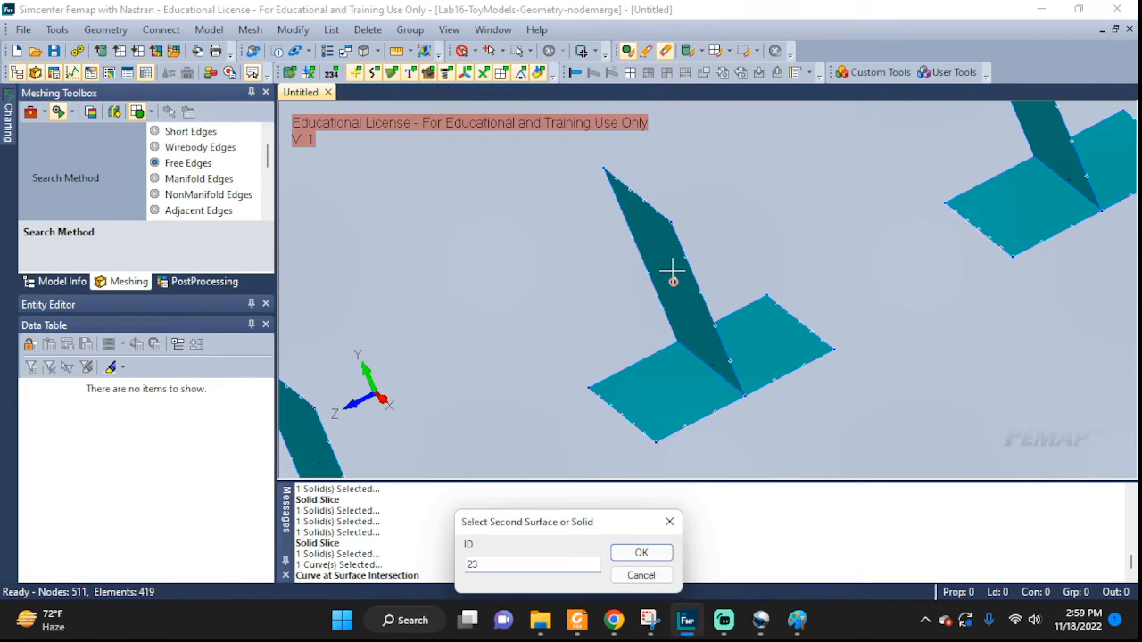
click(655, 553)
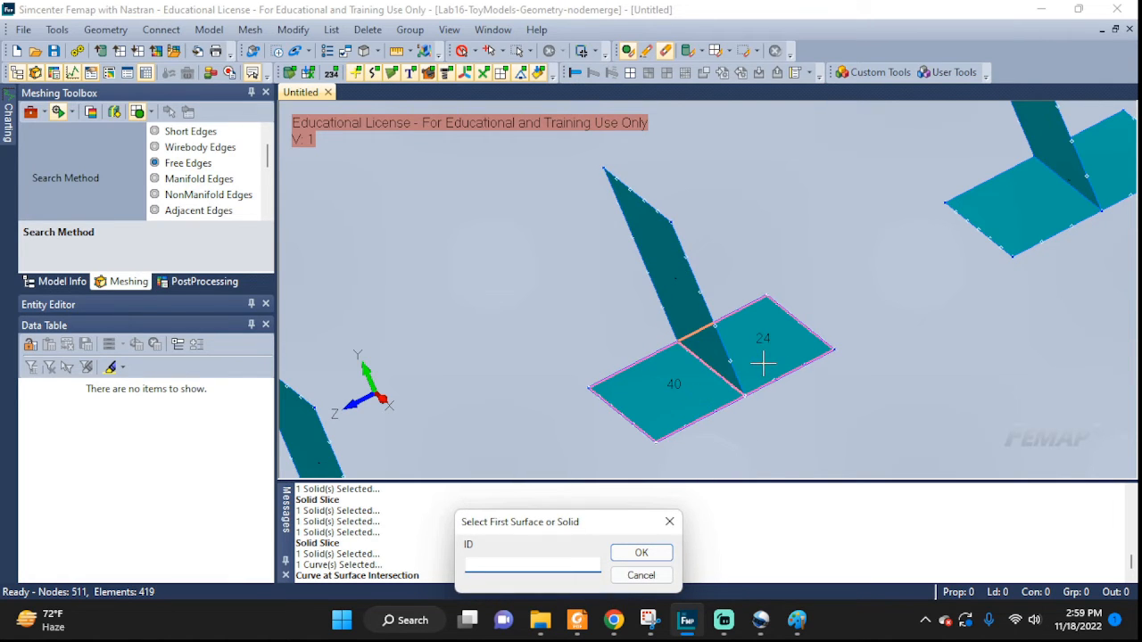
click(665, 571)
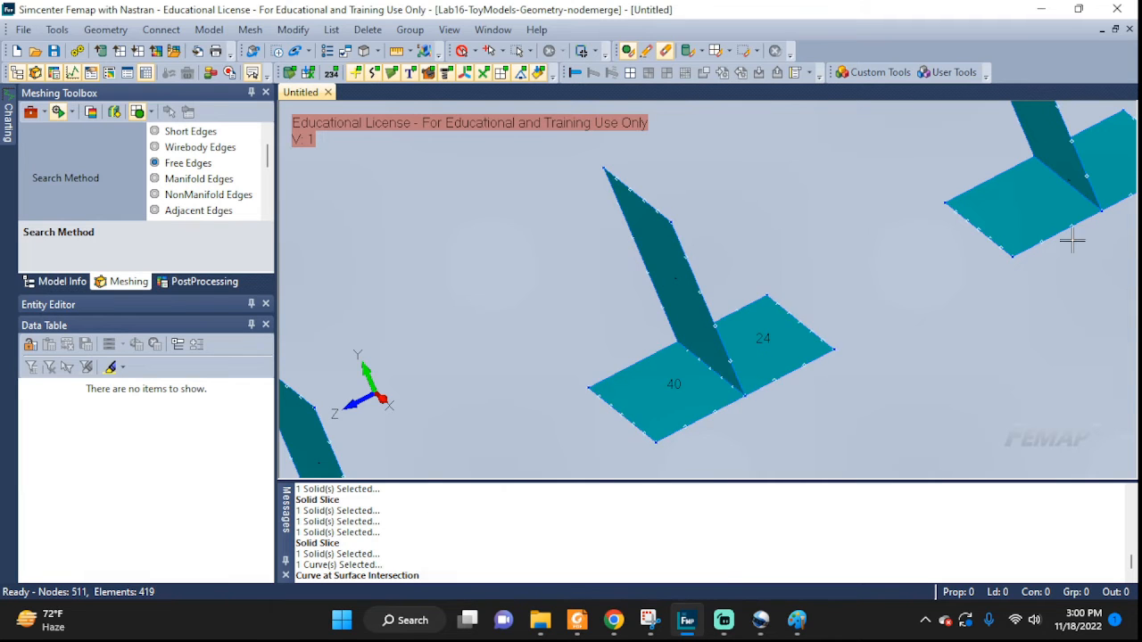
middle_drag(1071, 235, 747, 453)
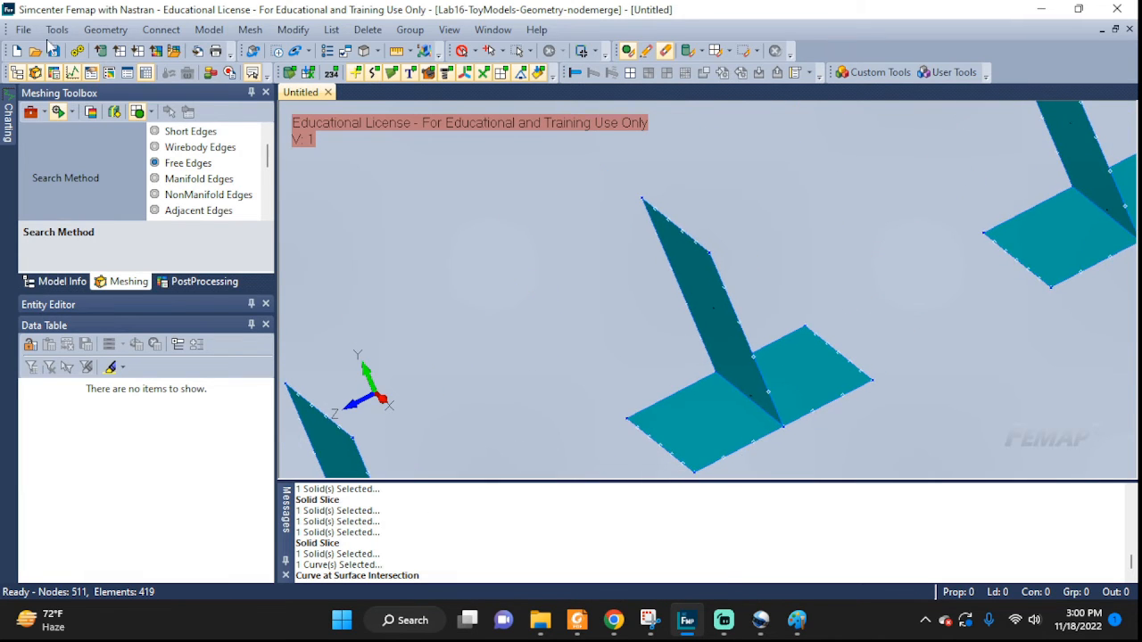
Split horizontal surface 26 with a Curve From Surface Project, projecting the vertical sheet's lower junction curve onto it
click(105, 30)
mouse_move(161, 146)
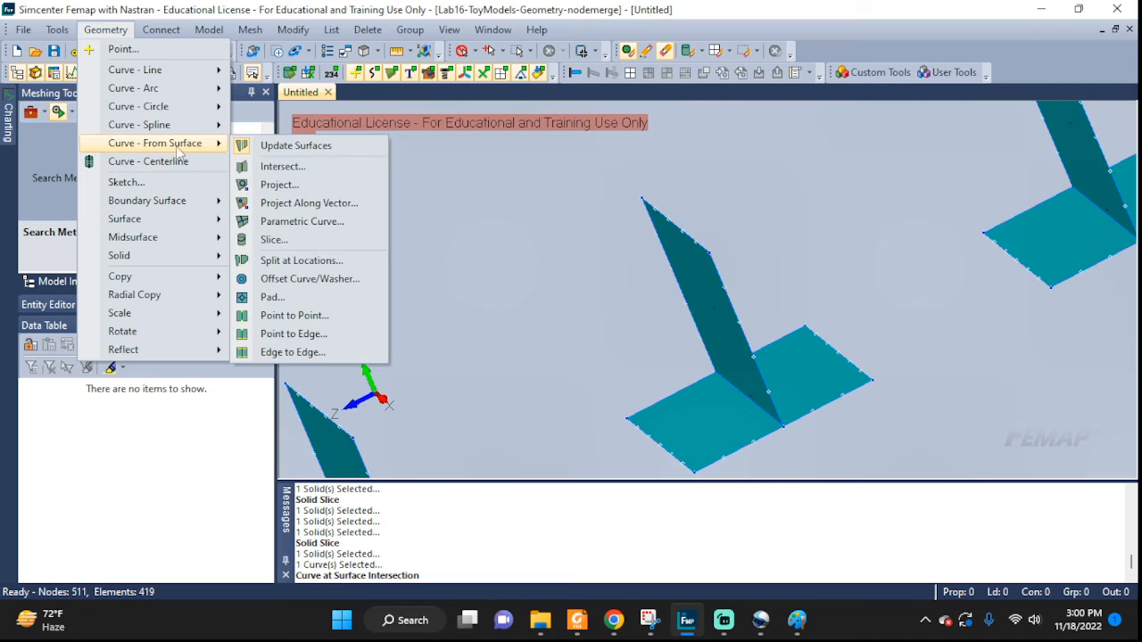
click(276, 185)
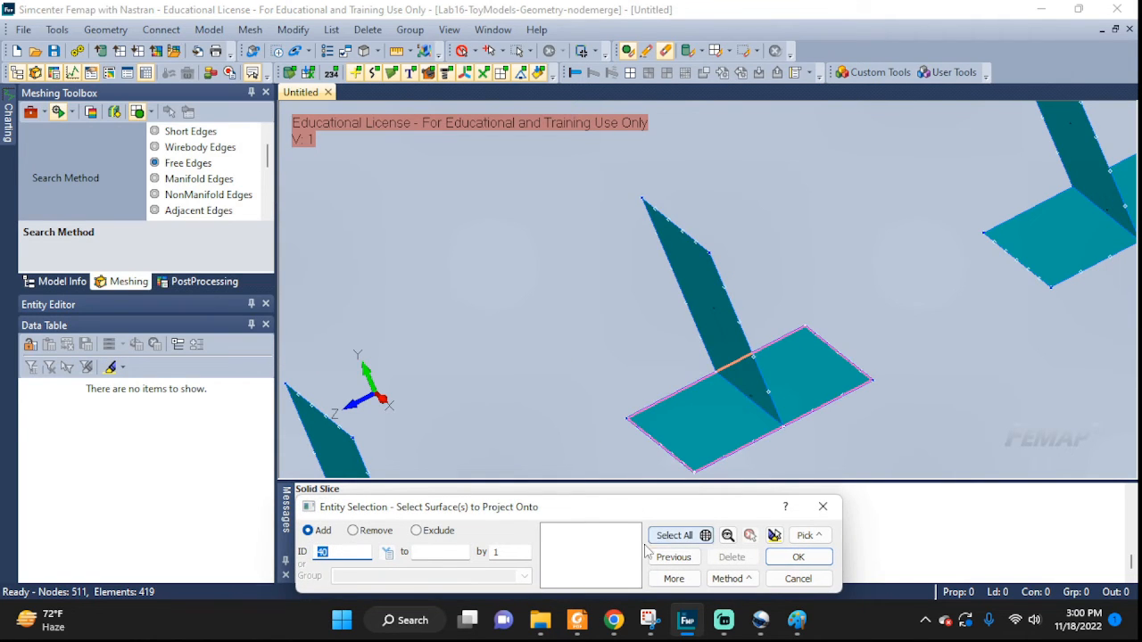
click(687, 444)
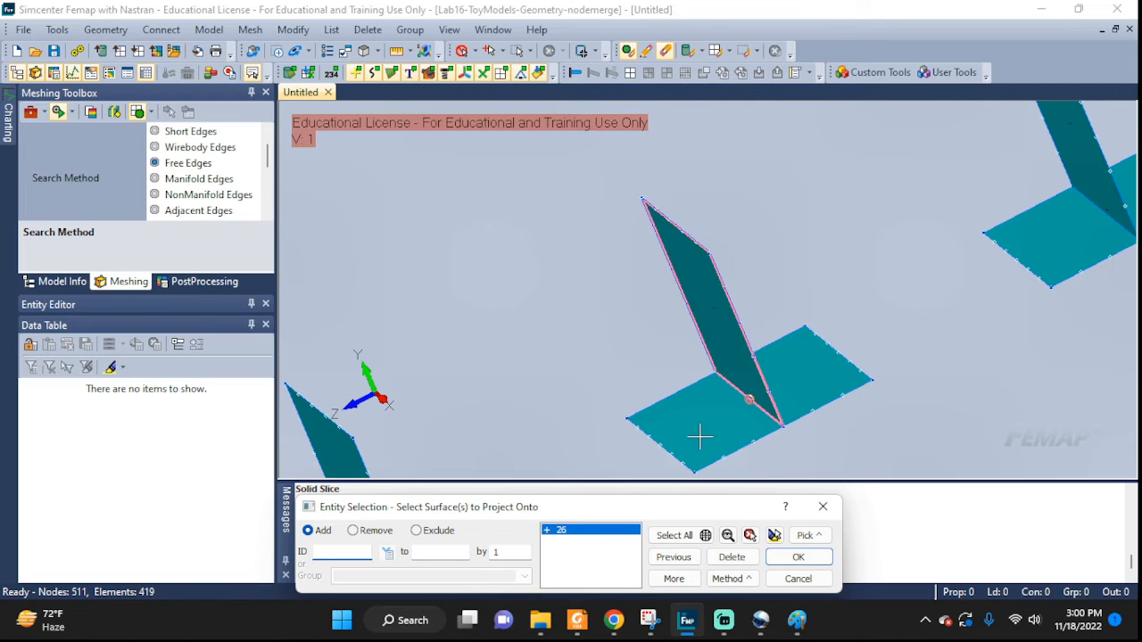
click(769, 556)
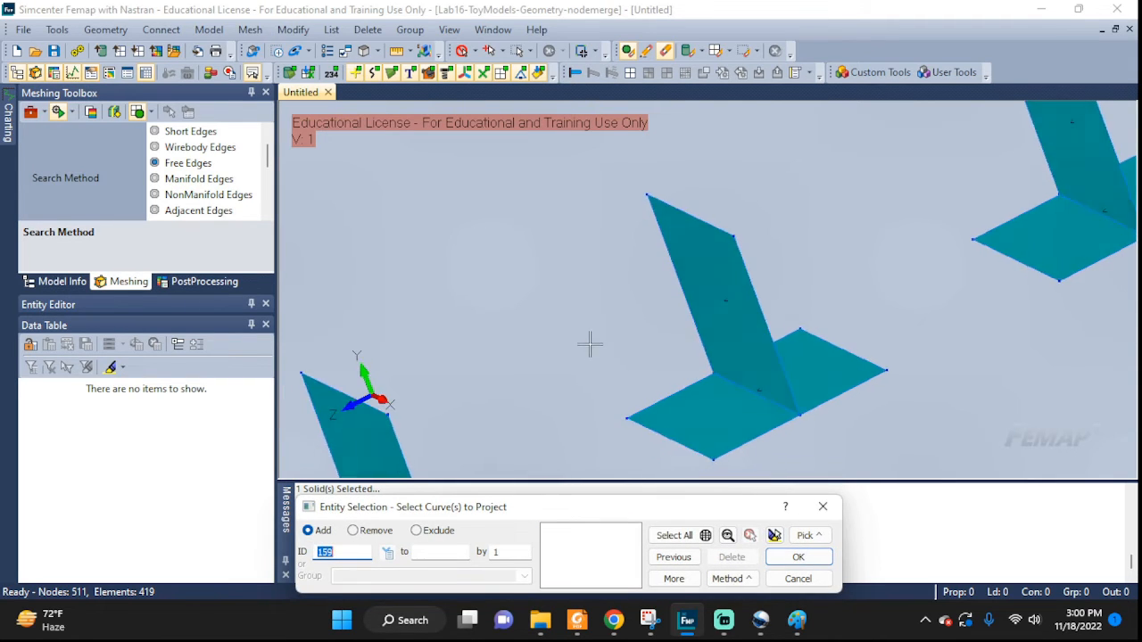
click(760, 392)
click(798, 556)
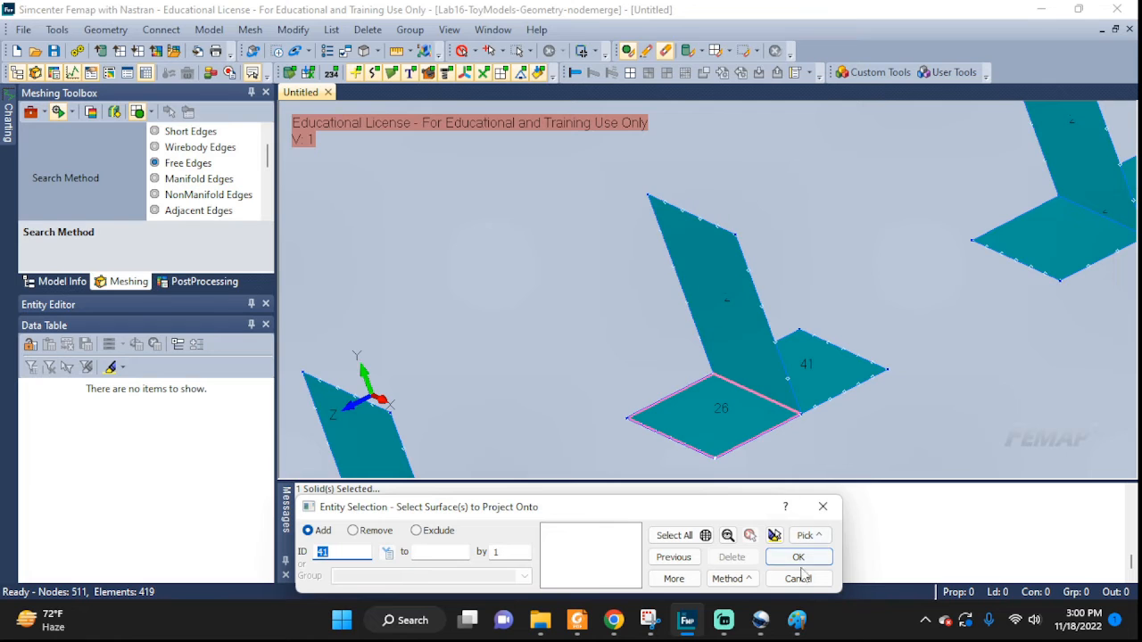
click(798, 556)
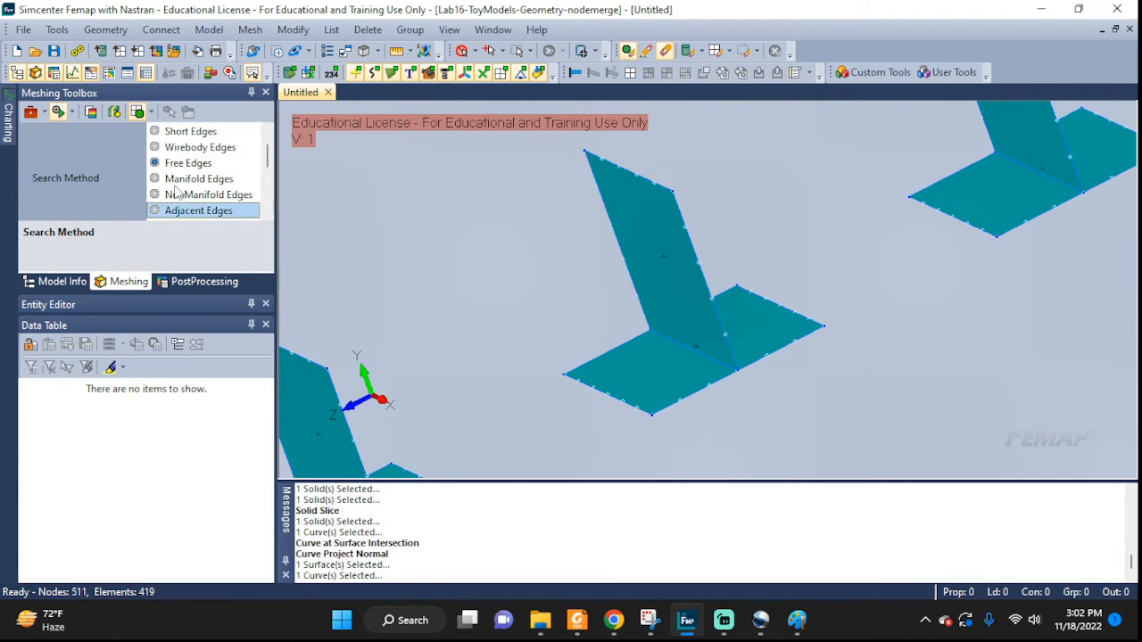
Split horizontal face 28 with Split at Locations, using the On Point method at both ends of the vertical sheet's lower junction edge
click(105, 30)
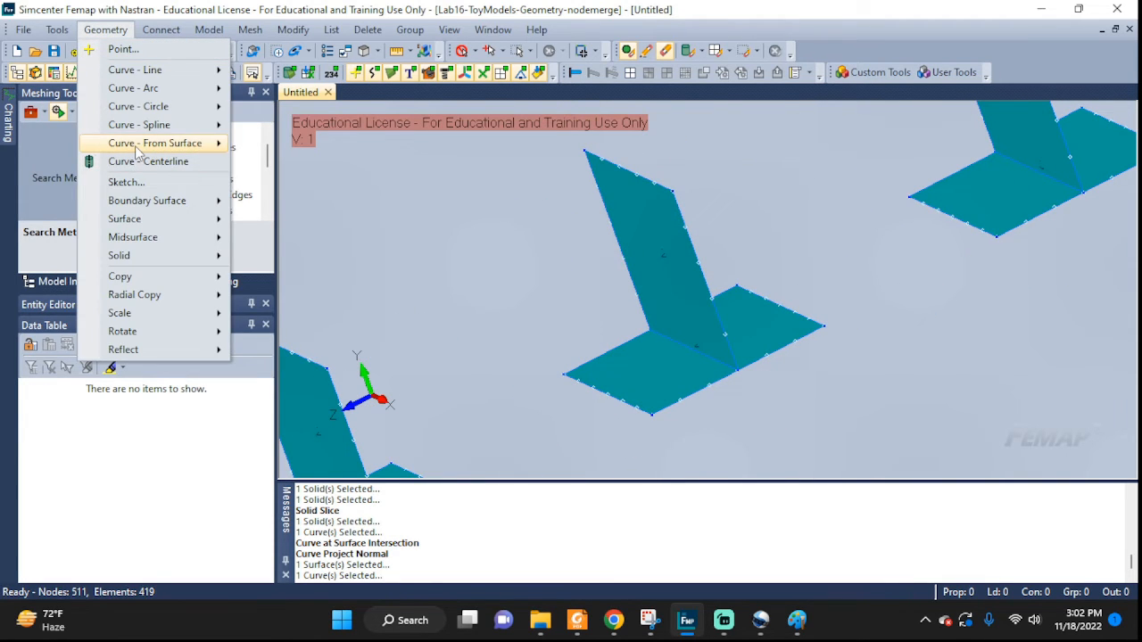
mouse_move(139, 153)
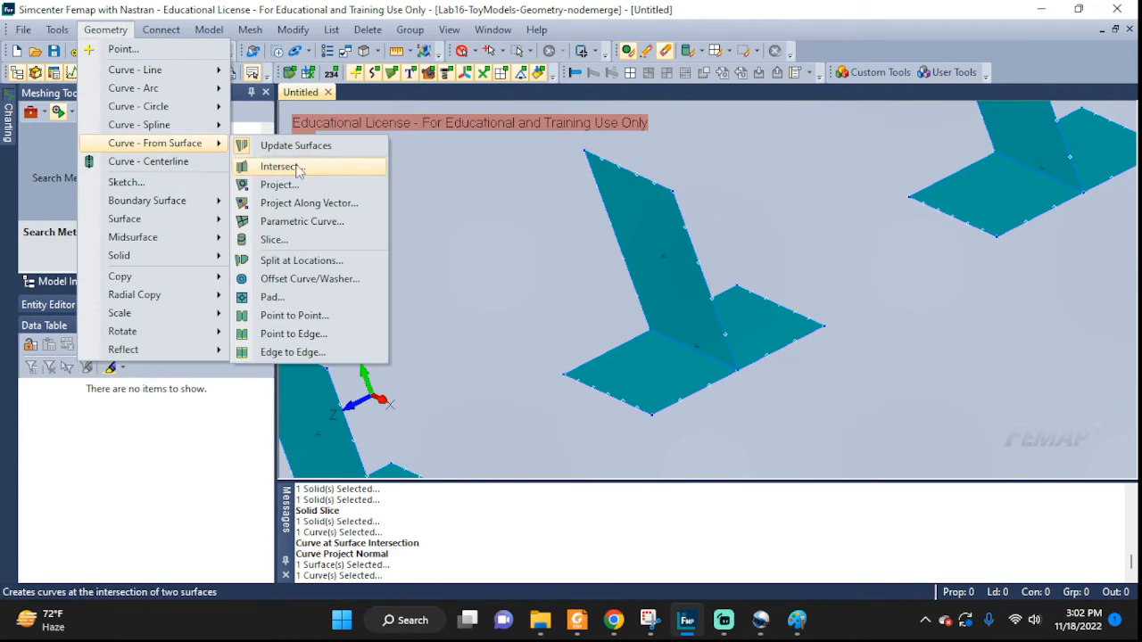
click(301, 261)
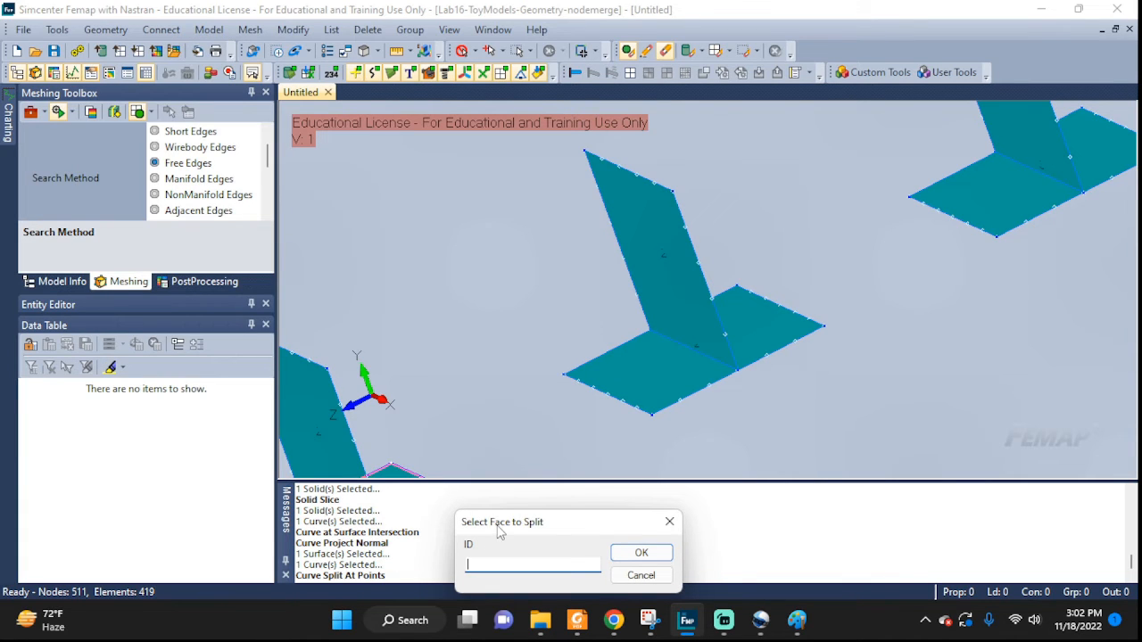
click(680, 393)
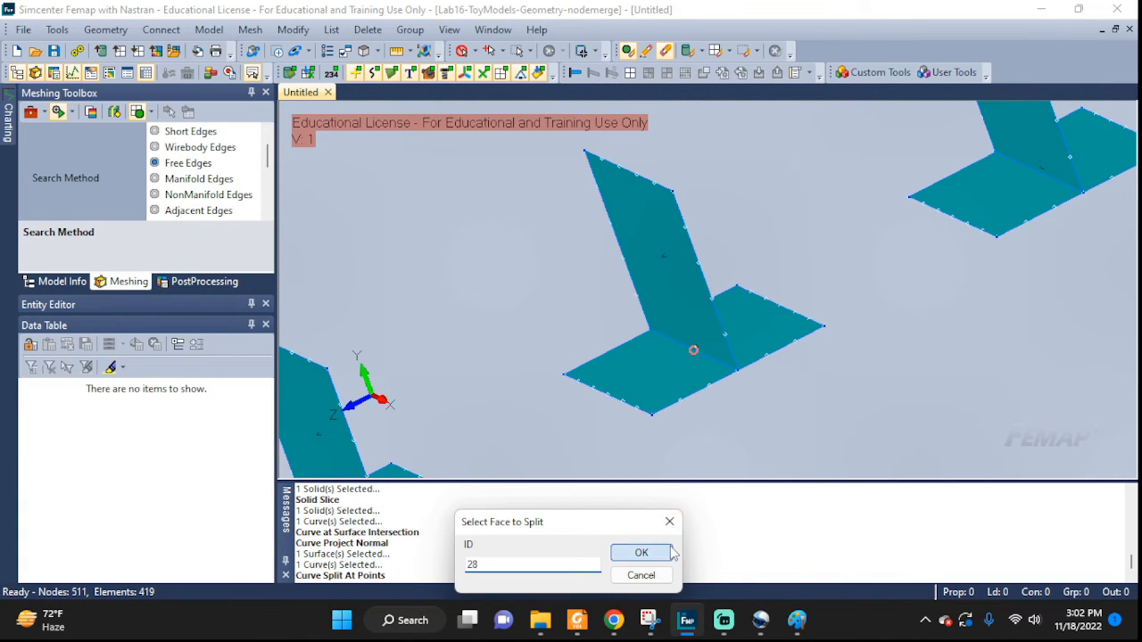
click(640, 554)
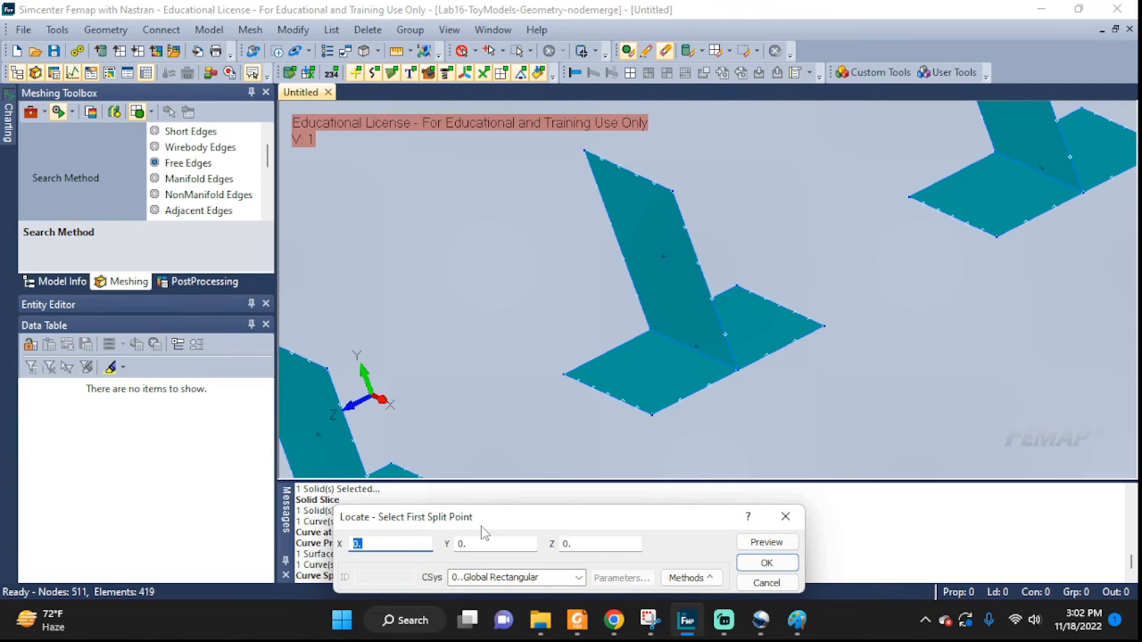
click(690, 578)
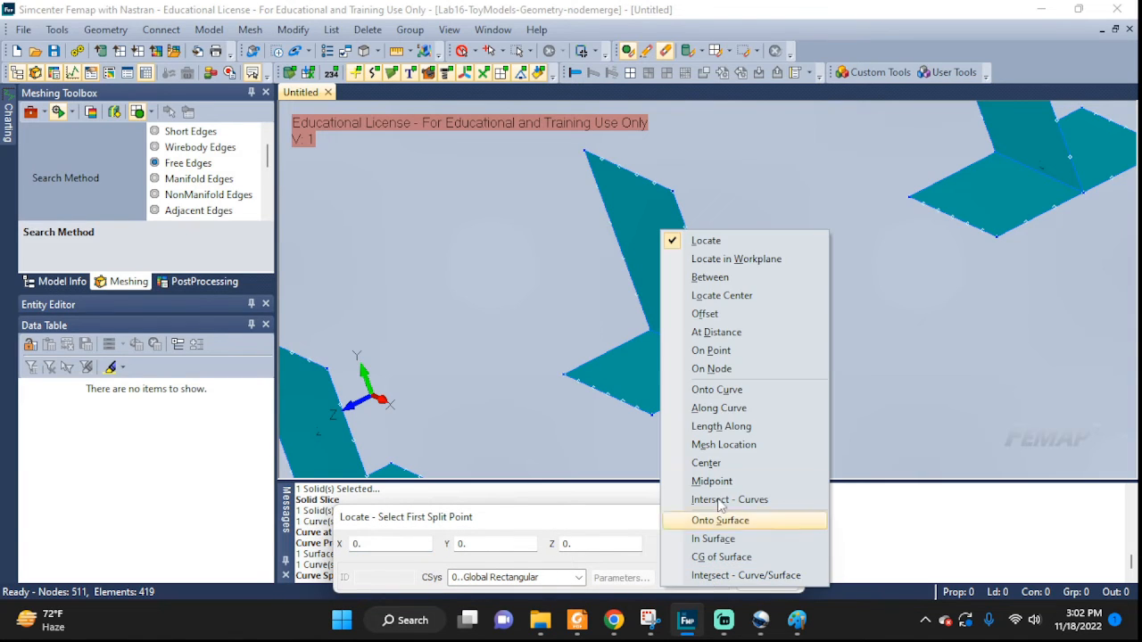
click(711, 352)
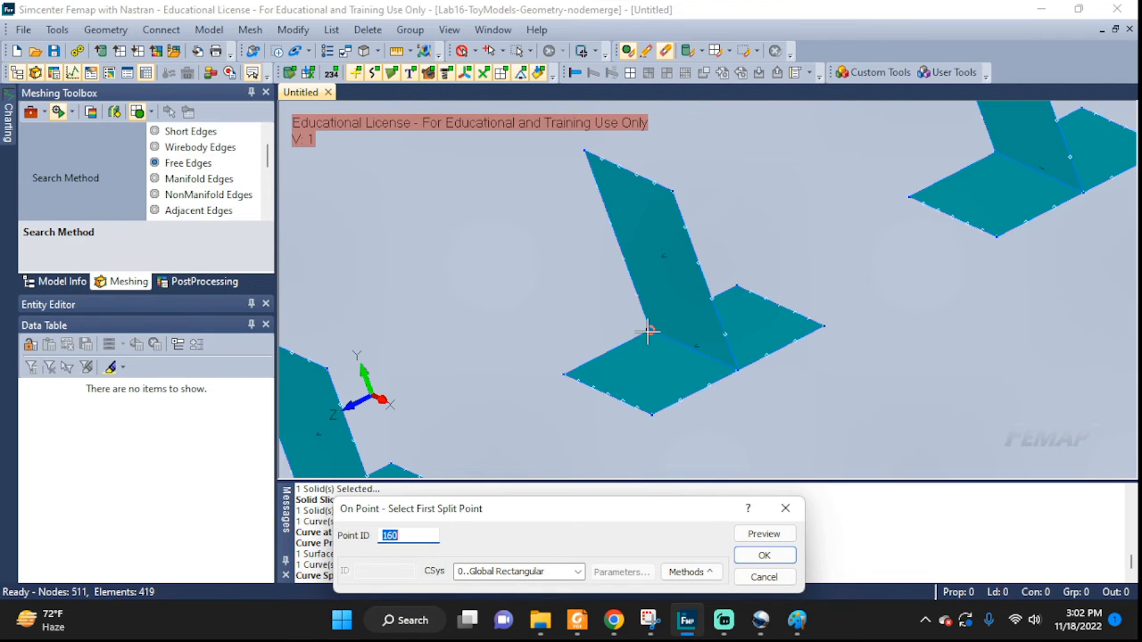
click(764, 555)
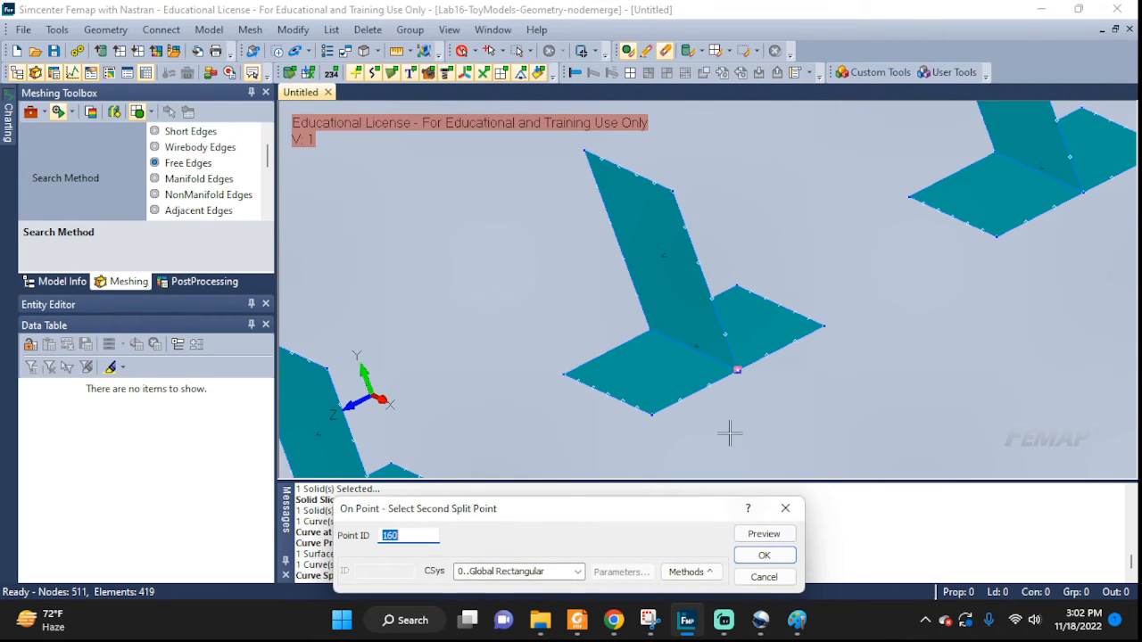
click(736, 371)
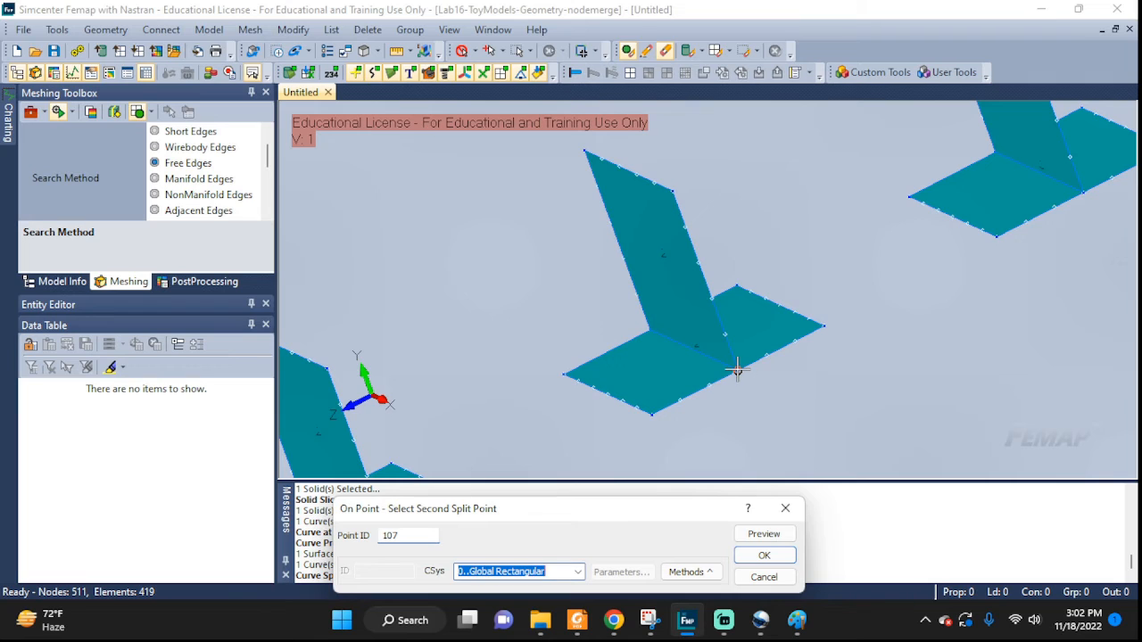
click(763, 556)
click(668, 575)
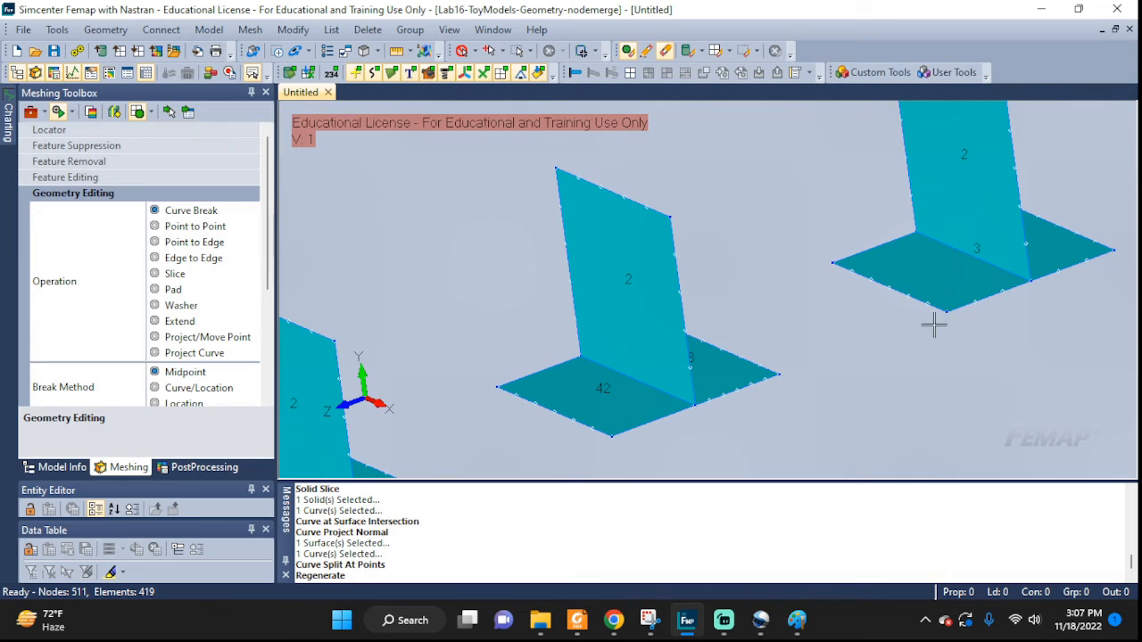
middle_drag(933, 324, 654, 428)
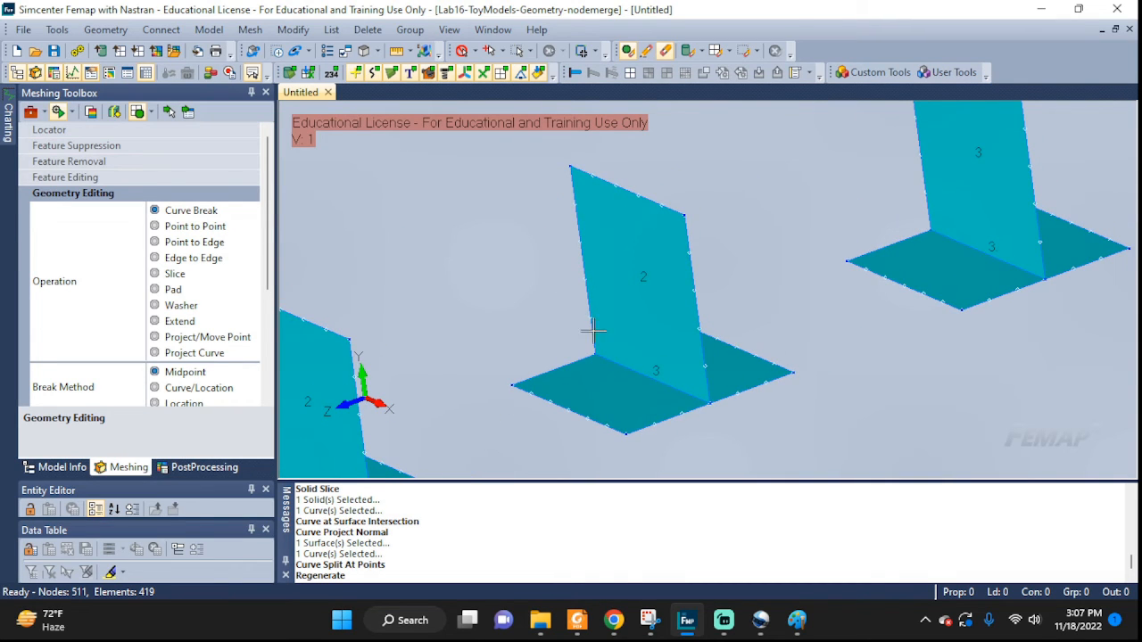
click(105, 29)
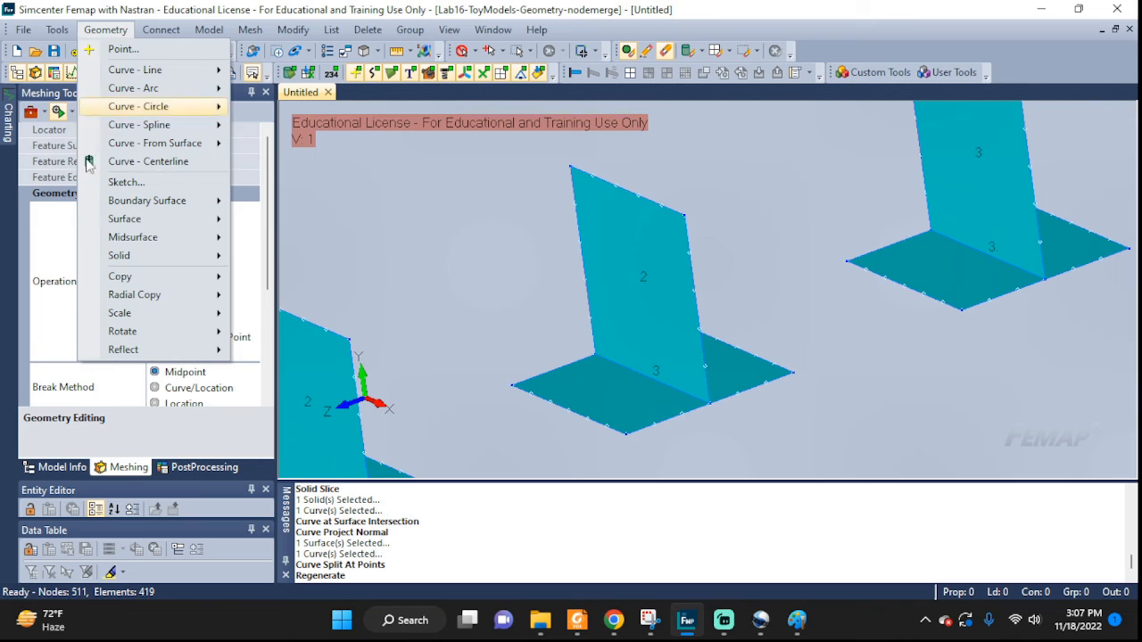
click(122, 32)
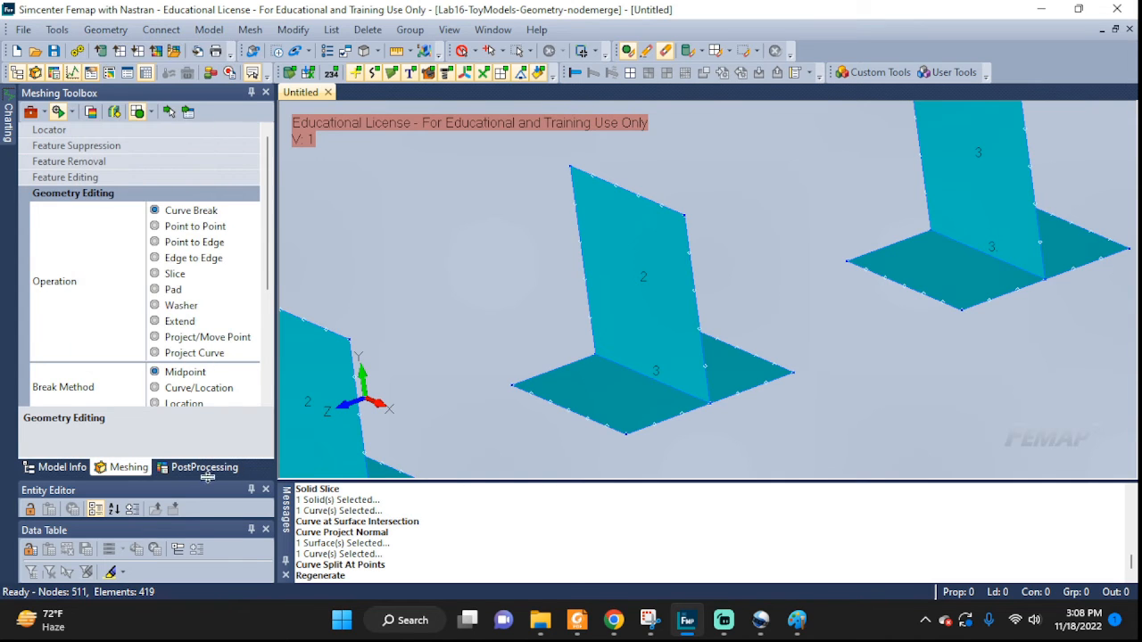
click(59, 467)
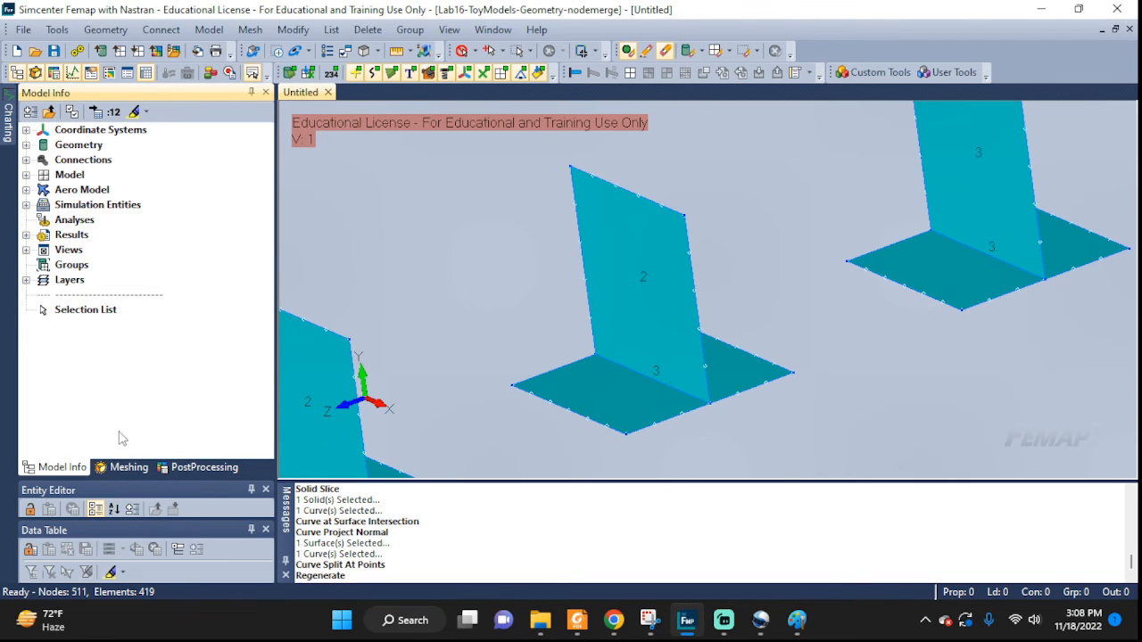
click(123, 469)
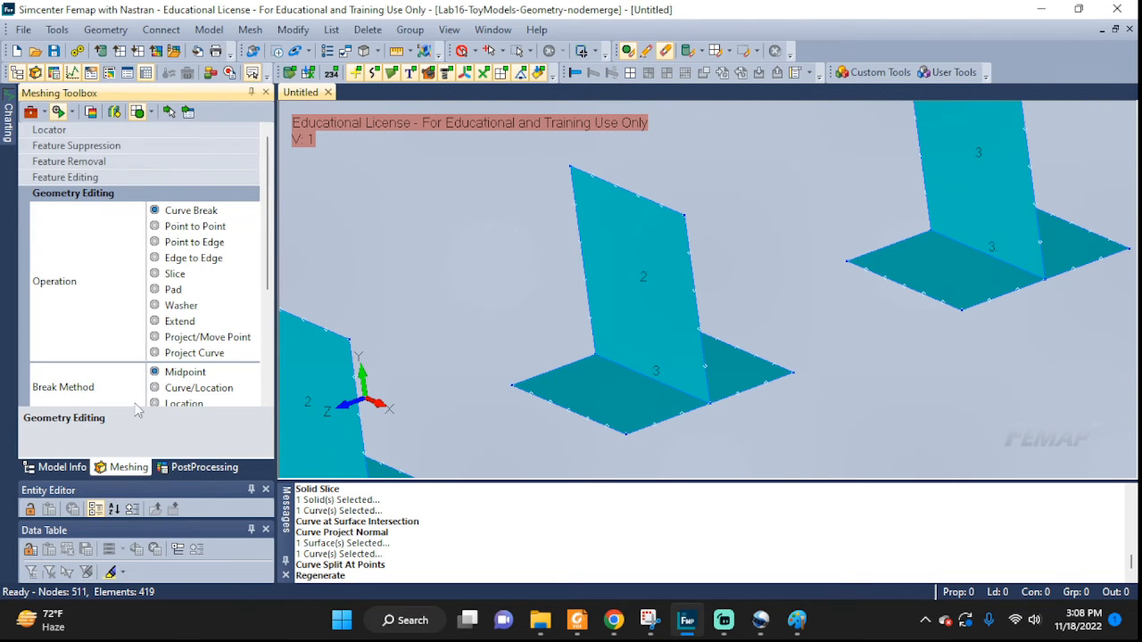
Slice horizontal surface 30 with the Geometry Editing Slice operation, using a cutting plane through points 116, 115 and the vertical sheet's upper corner
click(49, 195)
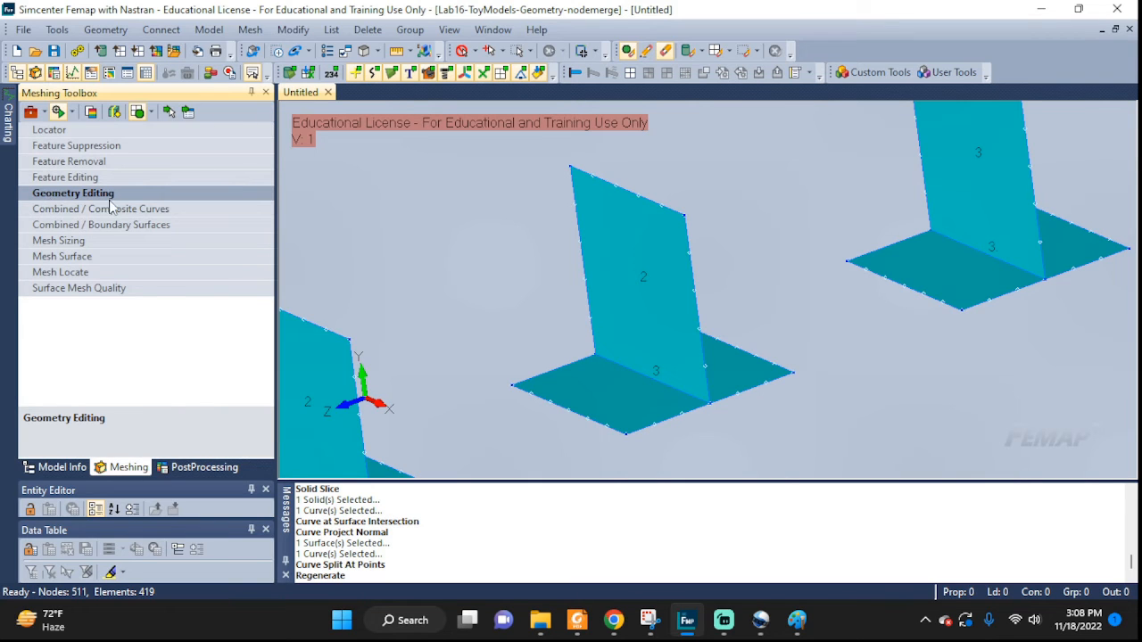
click(53, 194)
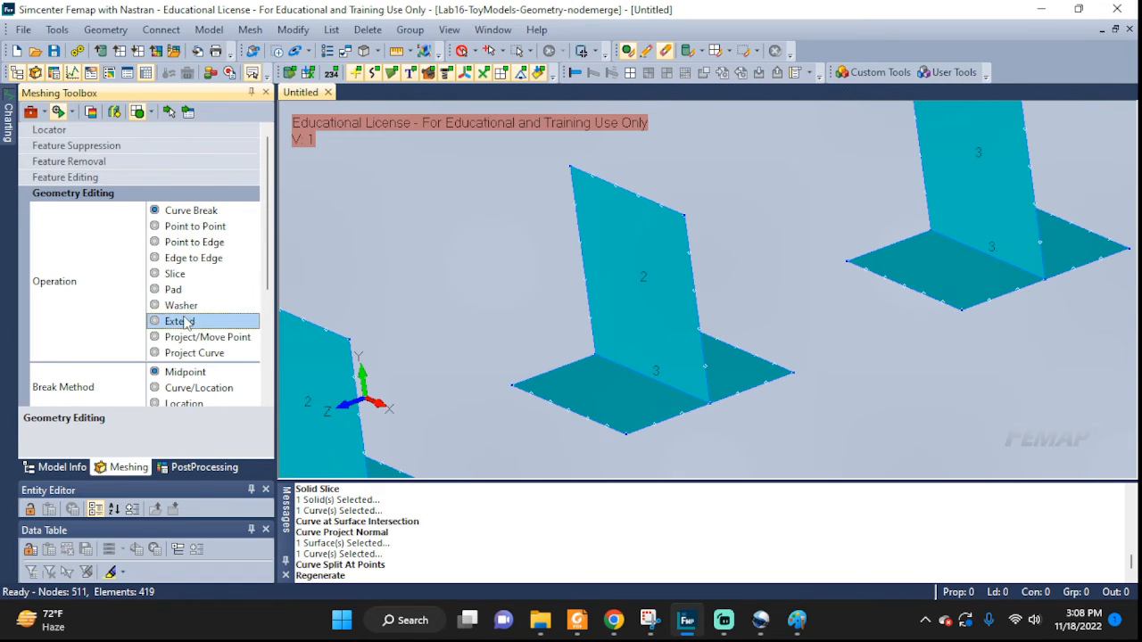
click(153, 277)
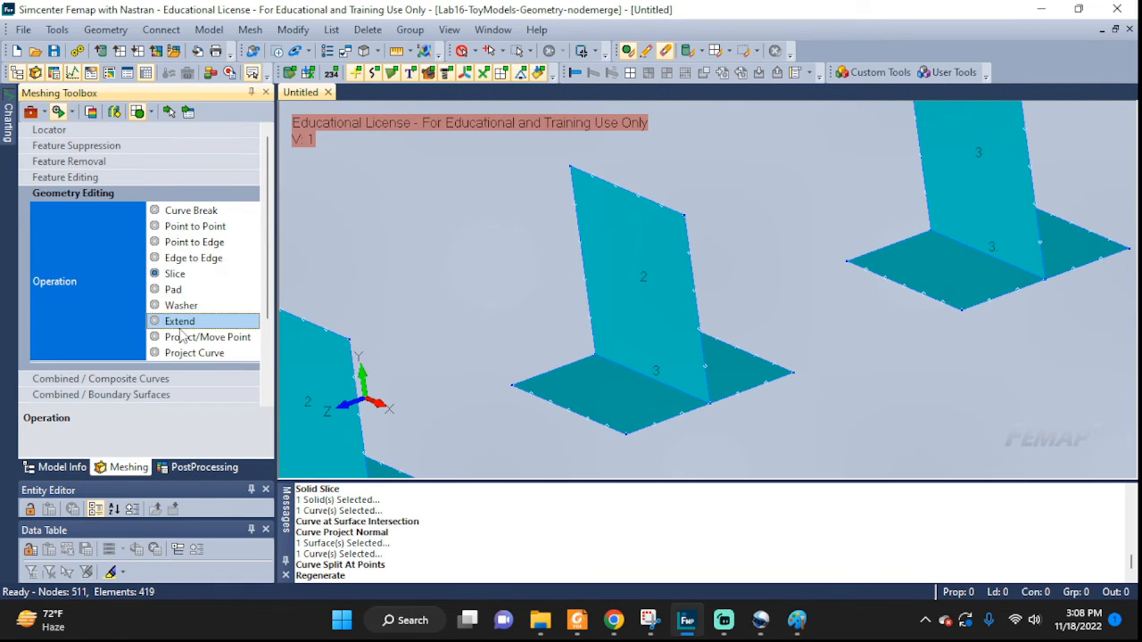
click(185, 114)
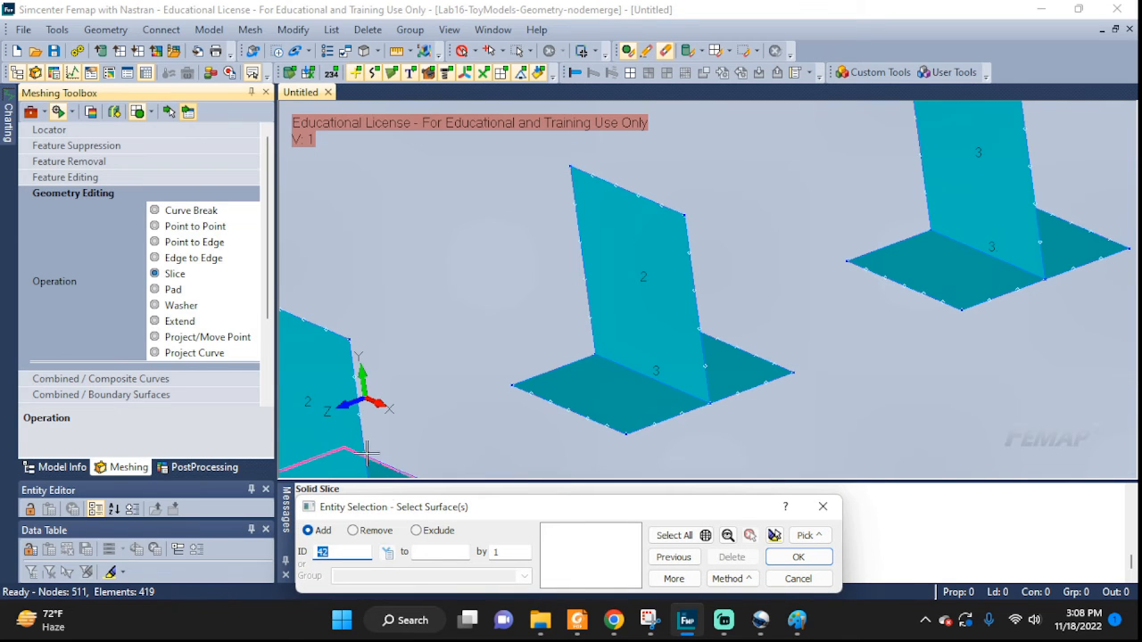
click(605, 406)
click(789, 562)
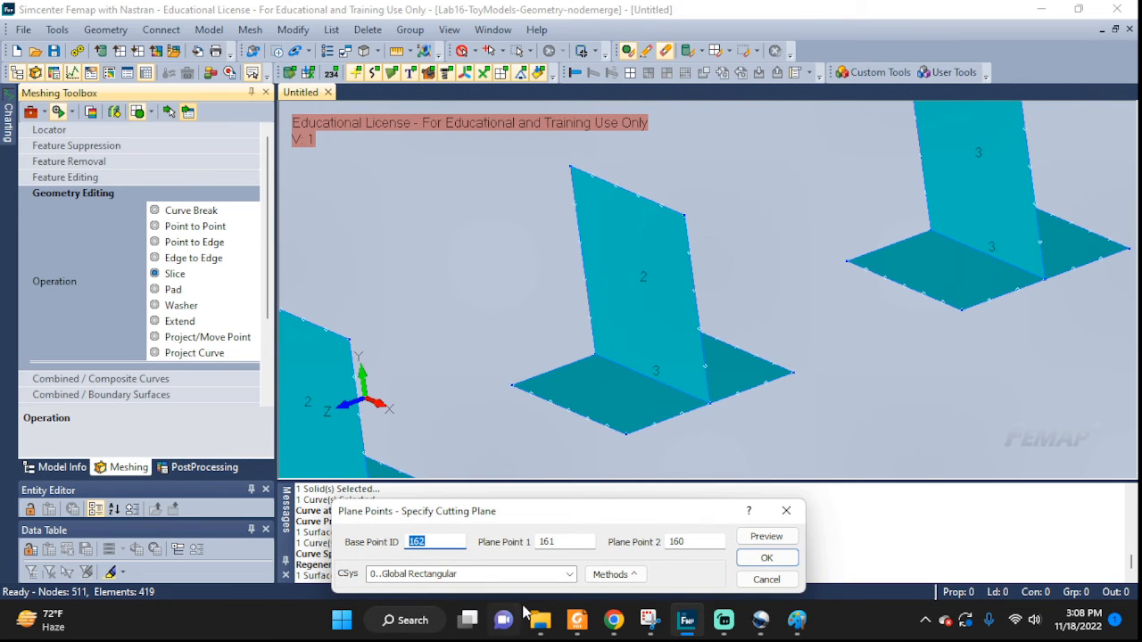
click(614, 575)
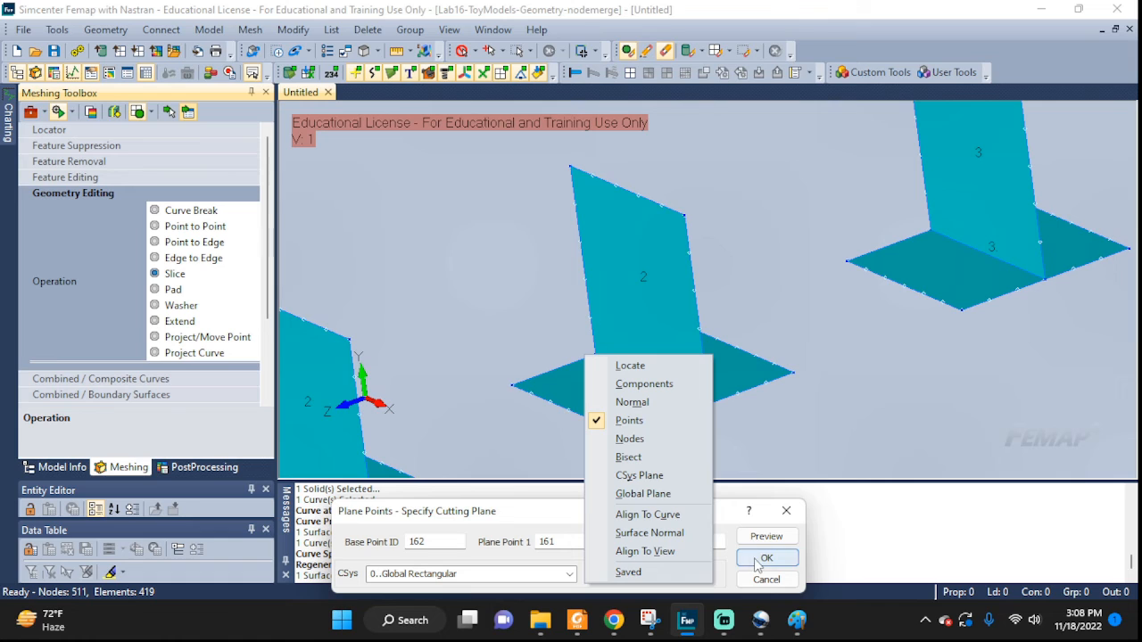
click(629, 420)
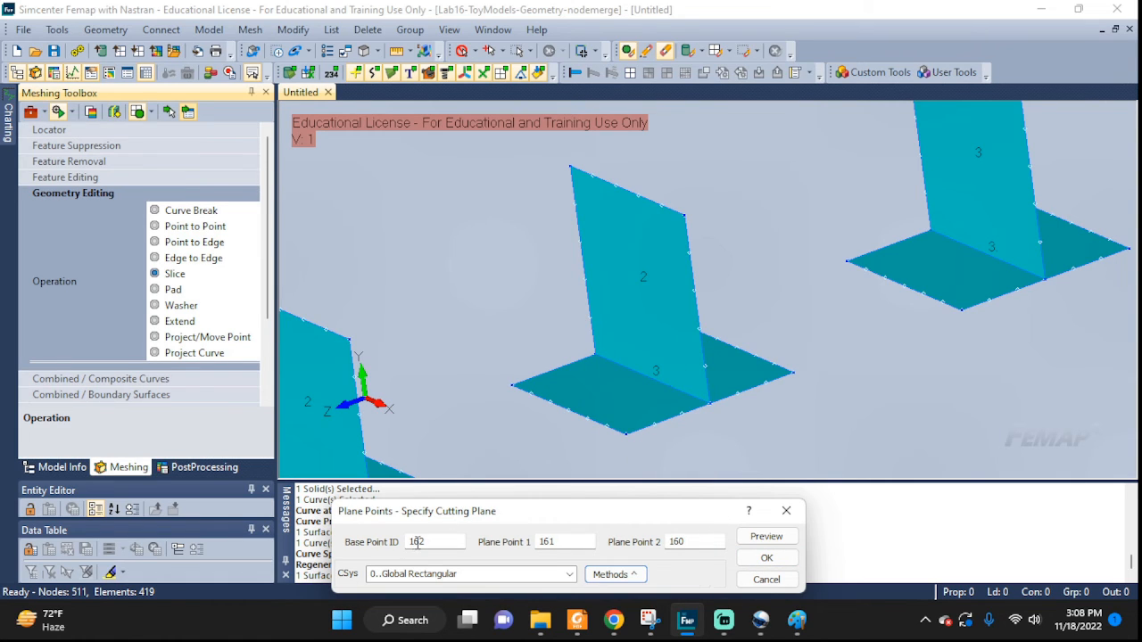
click(709, 404)
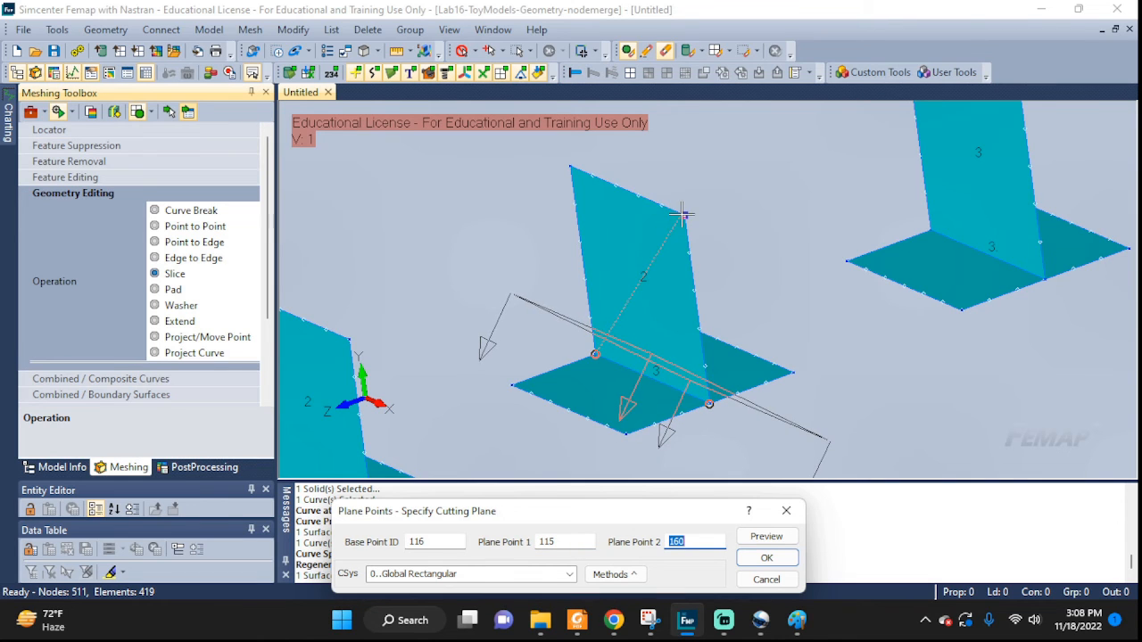
click(766, 557)
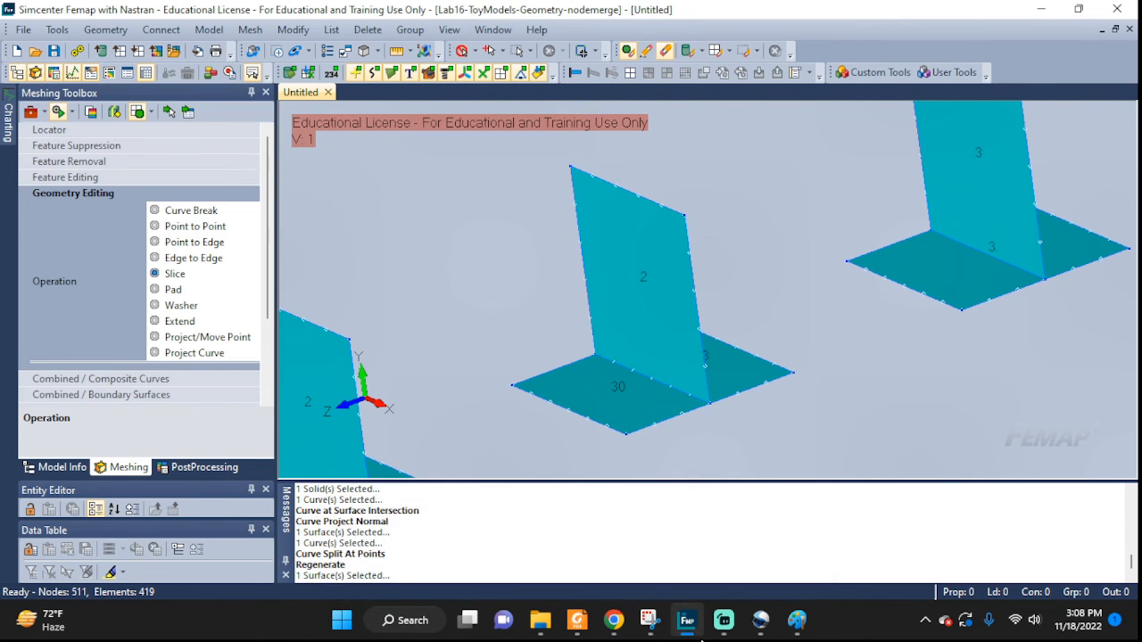
Review the sliced surface pair from several angles, along with the other split pairs and the meshed examples
middle_drag(737, 428, 711, 435)
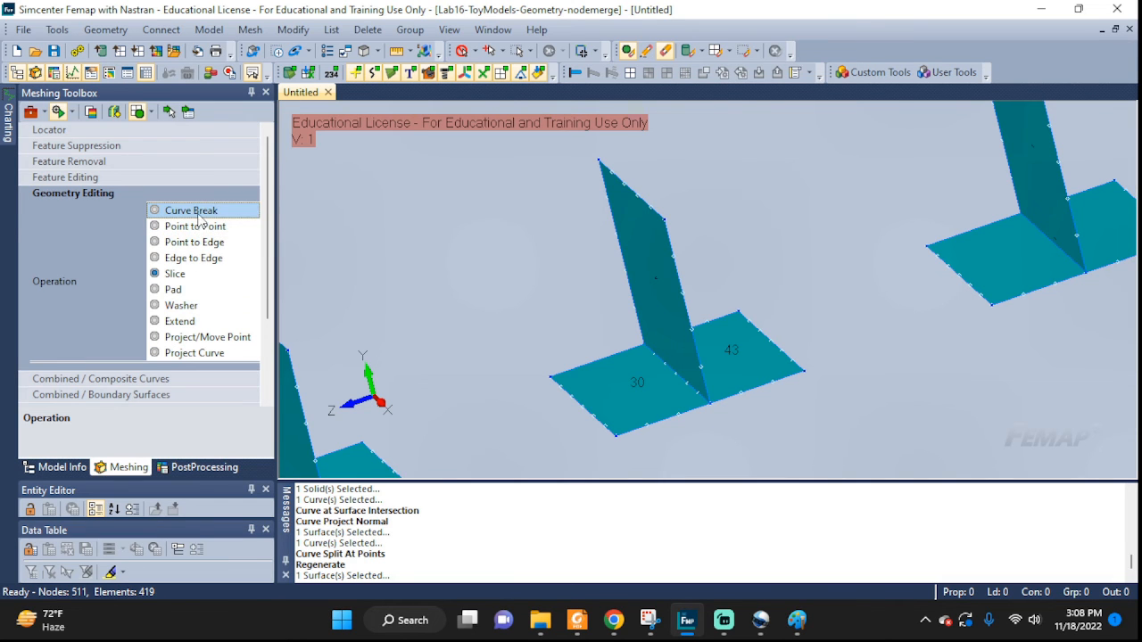
scroll(526, 379, down, 4)
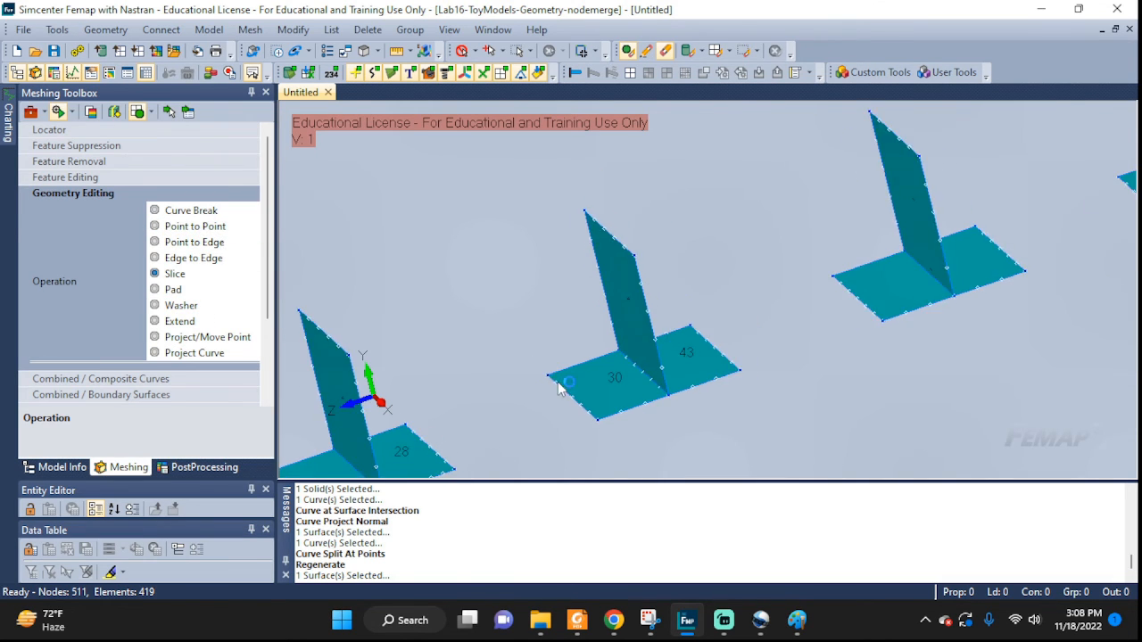
middle_drag(641, 405, 665, 406)
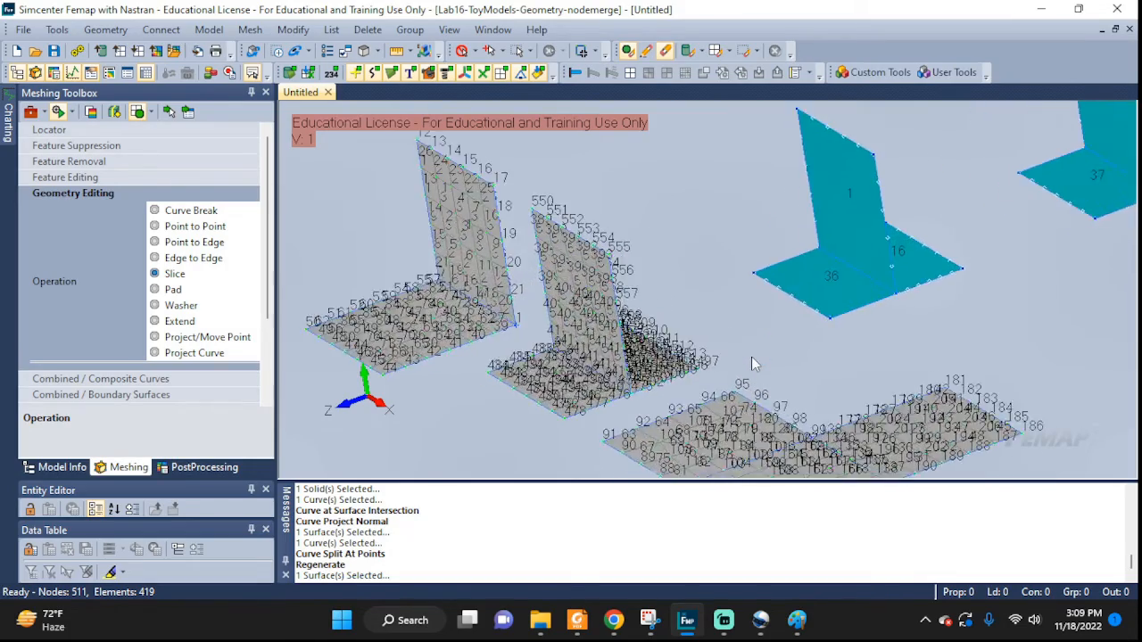
scroll(751, 356, up, 2)
middle_drag(751, 356, 825, 357)
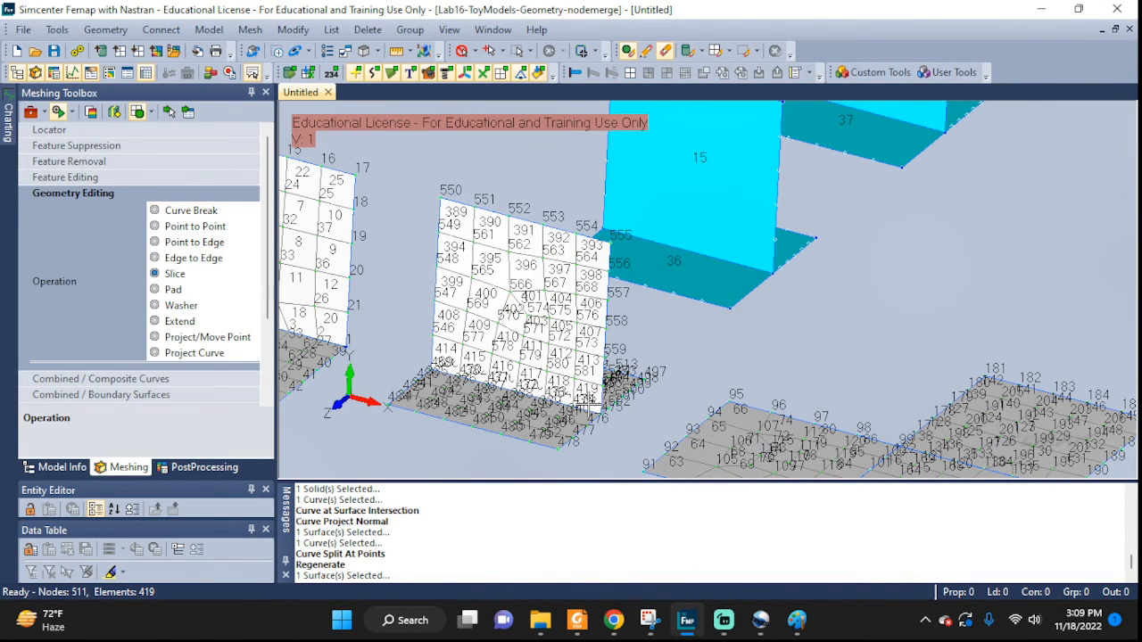
scroll(588, 386, down, 6)
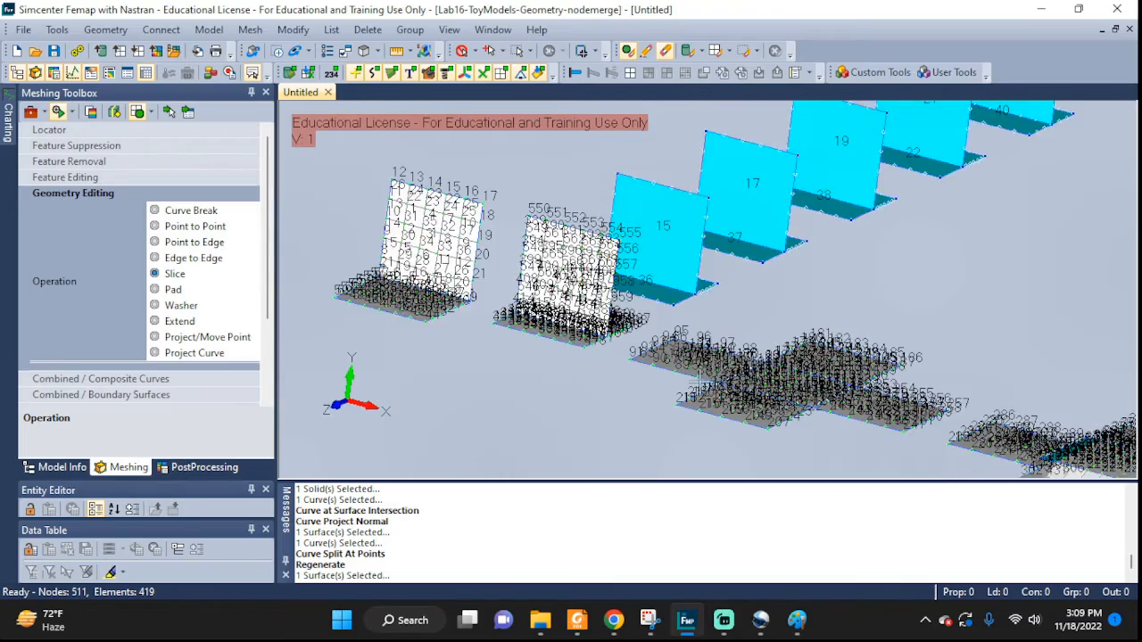
Turn off all entity labels in the view's visibility settings, clearing the surface, node and element numbers
ctrl+middle_drag(658, 365, 951, 219)
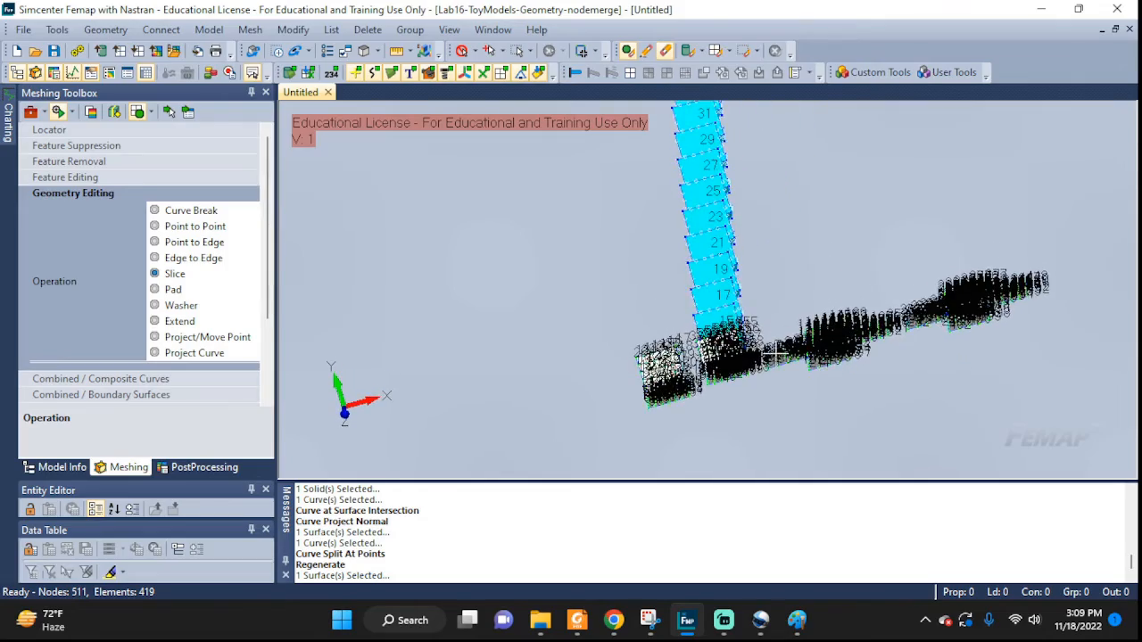
scroll(775, 355, up, 5)
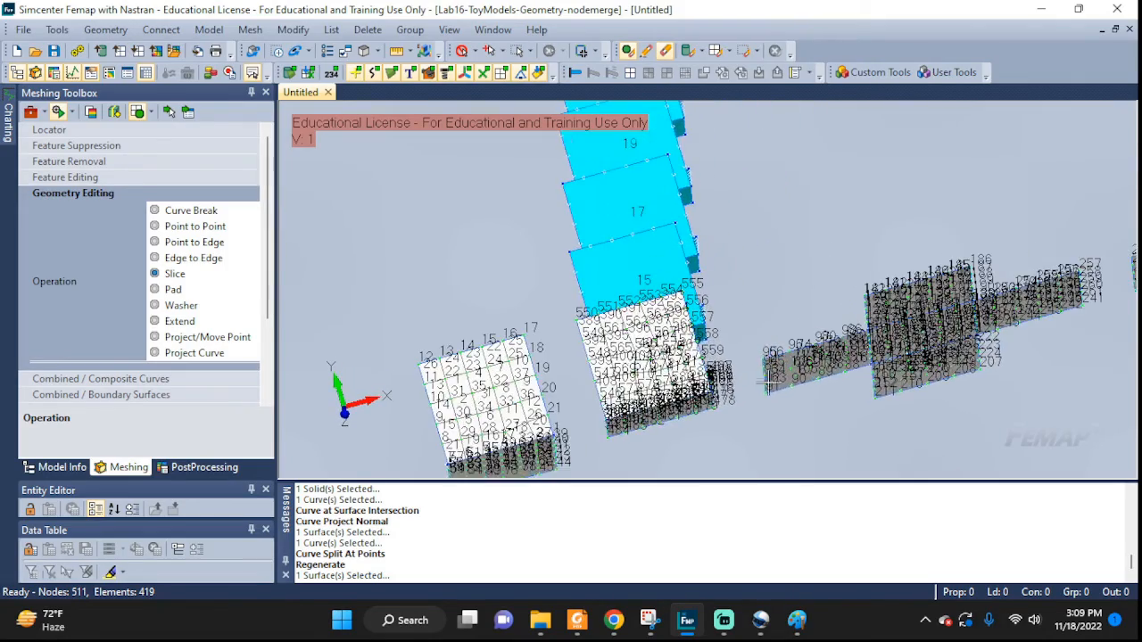
middle_drag(810, 403, 830, 420)
key(ctrl+q)
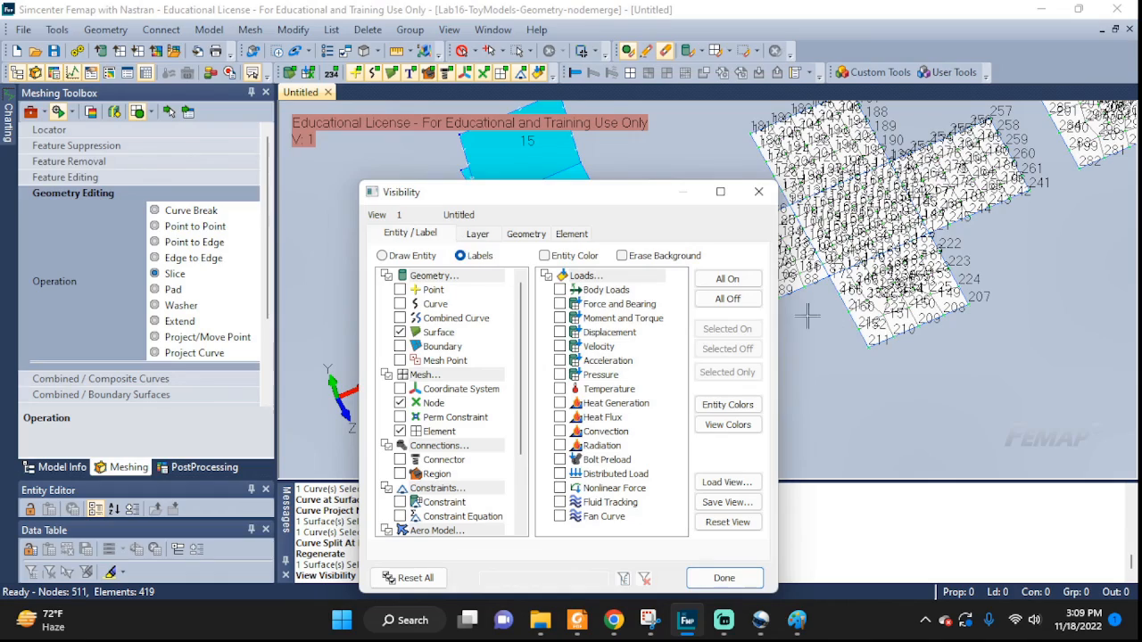
click(728, 299)
click(720, 578)
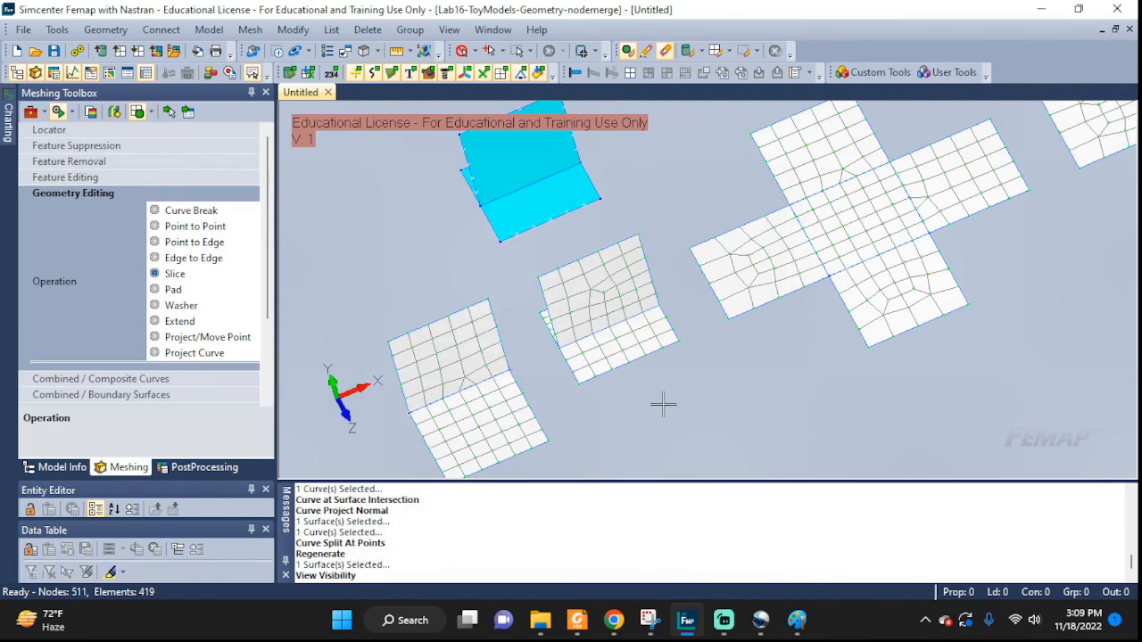
Examine the meshed vertical and horizontal pairs and the mesh along the junction lines of the cross-shaped plates
mouse_move(662, 405)
middle_down()
mouse_move(660, 363)
mouse_move(684, 321)
mouse_move(732, 318)
mouse_move(734, 333)
mouse_move(702, 365)
middle_up()
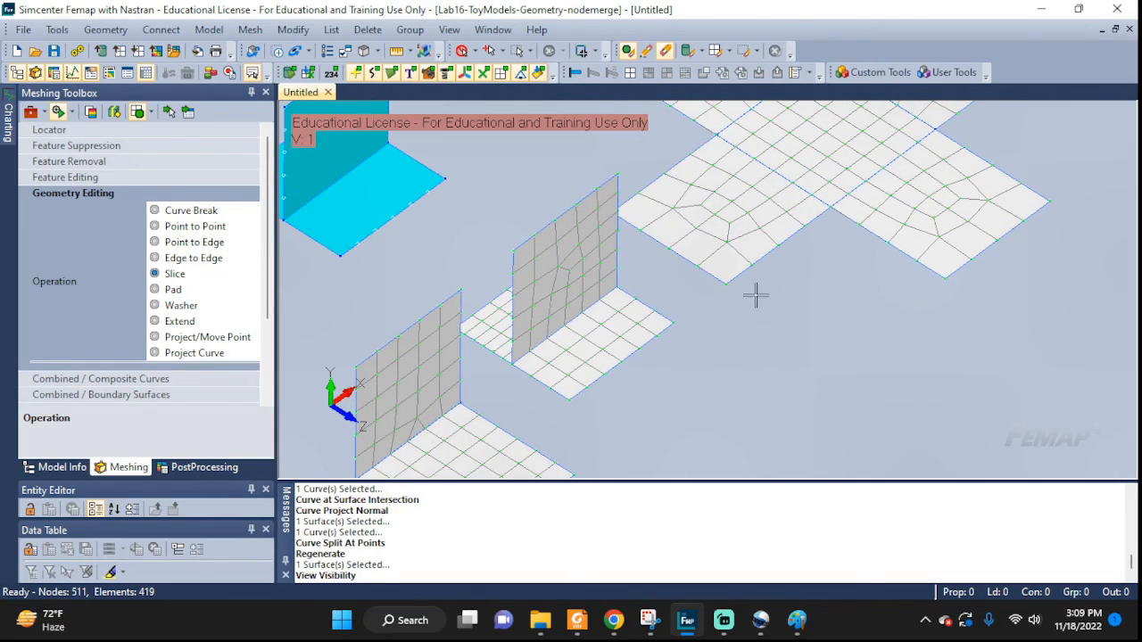
ctrl+middle_drag(764, 275, 594, 449)
scroll(688, 323, up, 3)
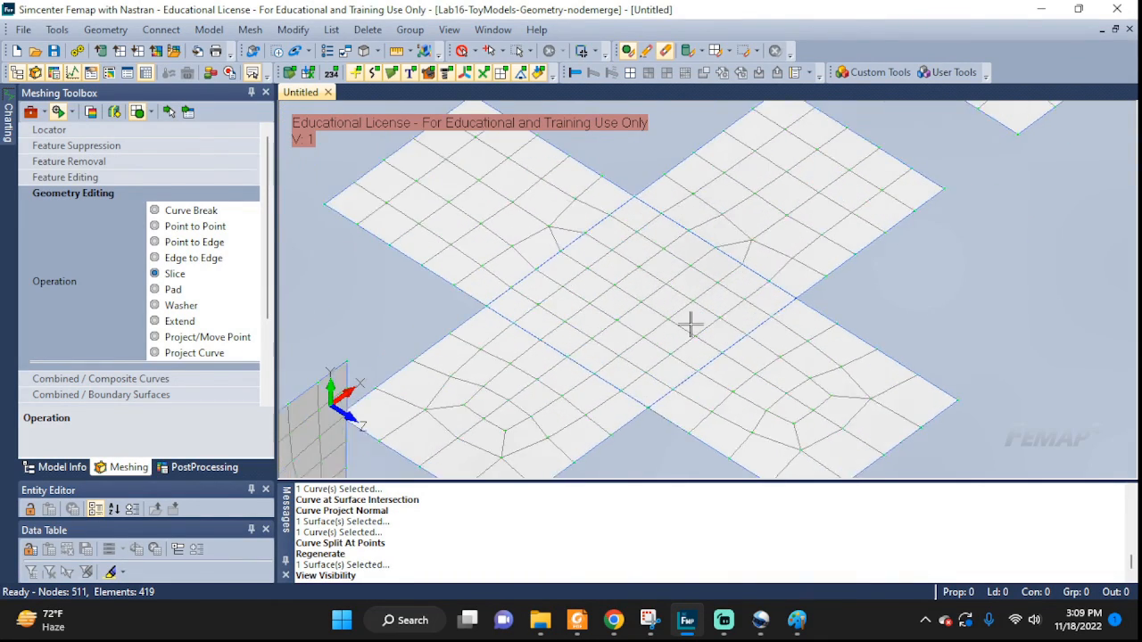